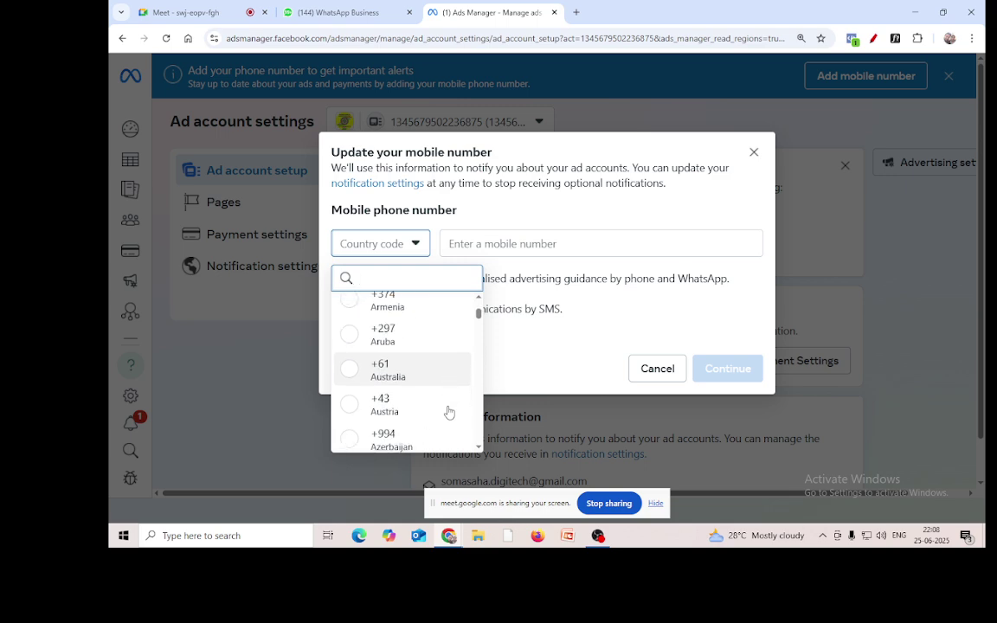
Choose India +91 as the country code for the alert mobile number.
scroll(449, 412, down, 5)
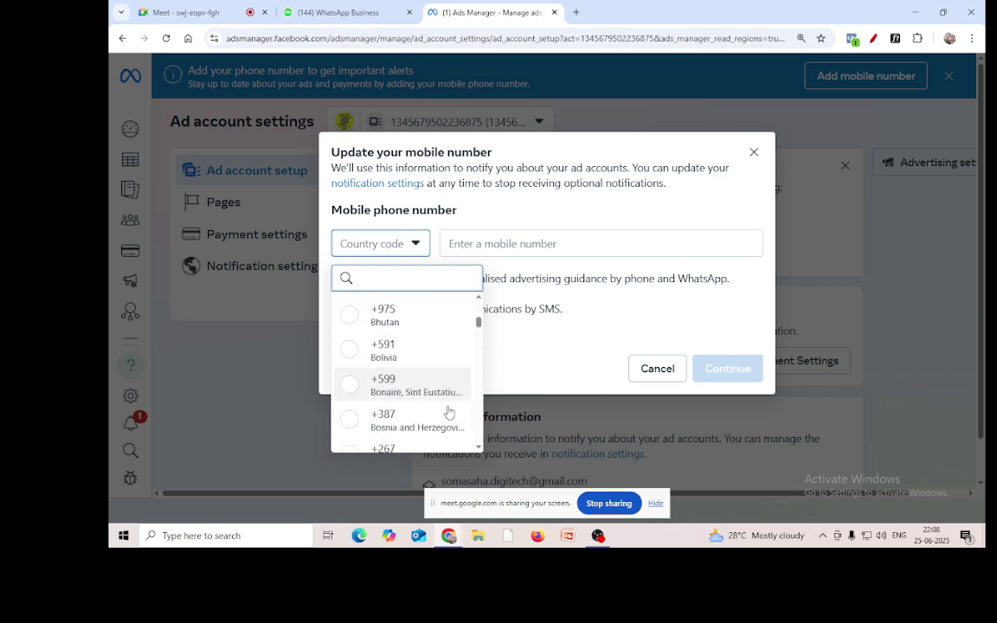
scroll(448, 412, down, 2)
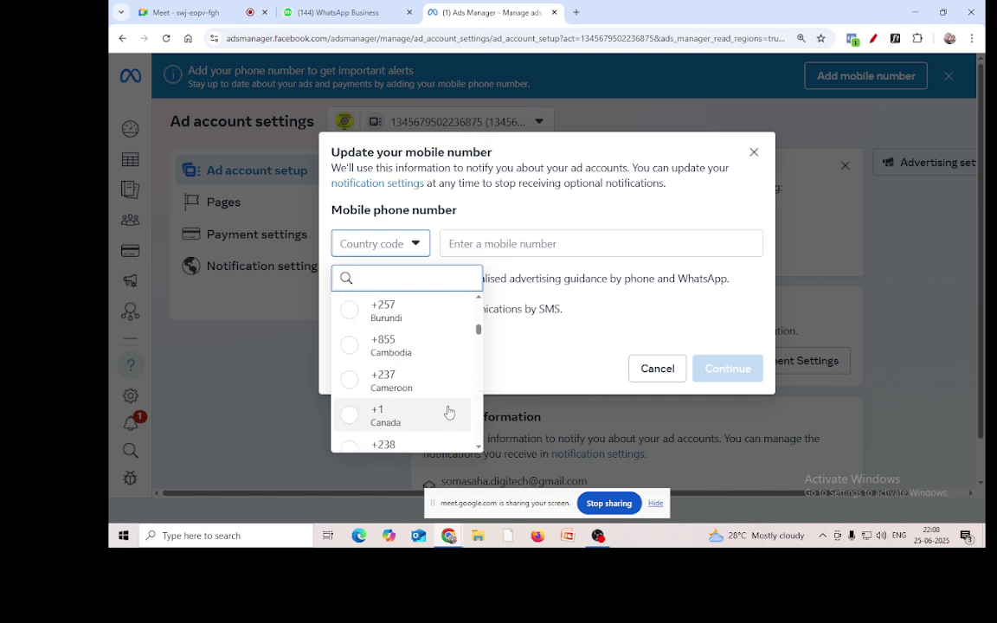
click(414, 244)
click(414, 244)
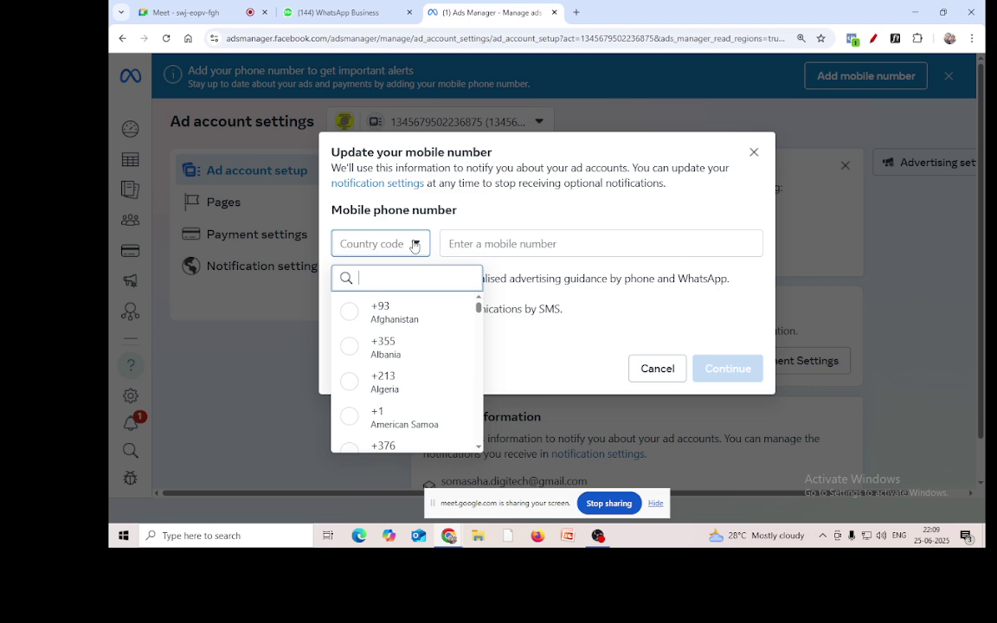
text(india)
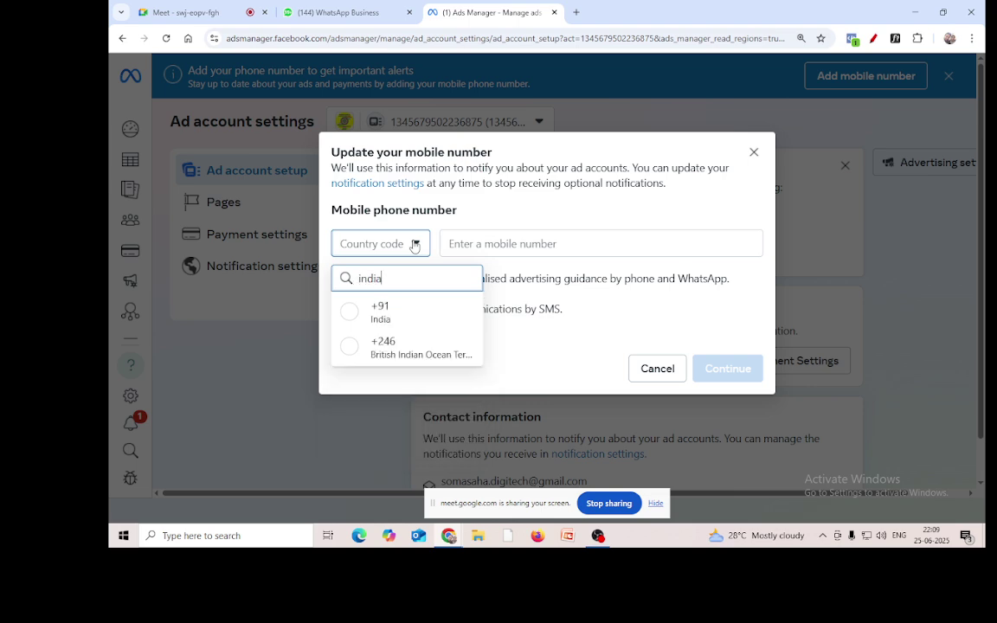
click(381, 312)
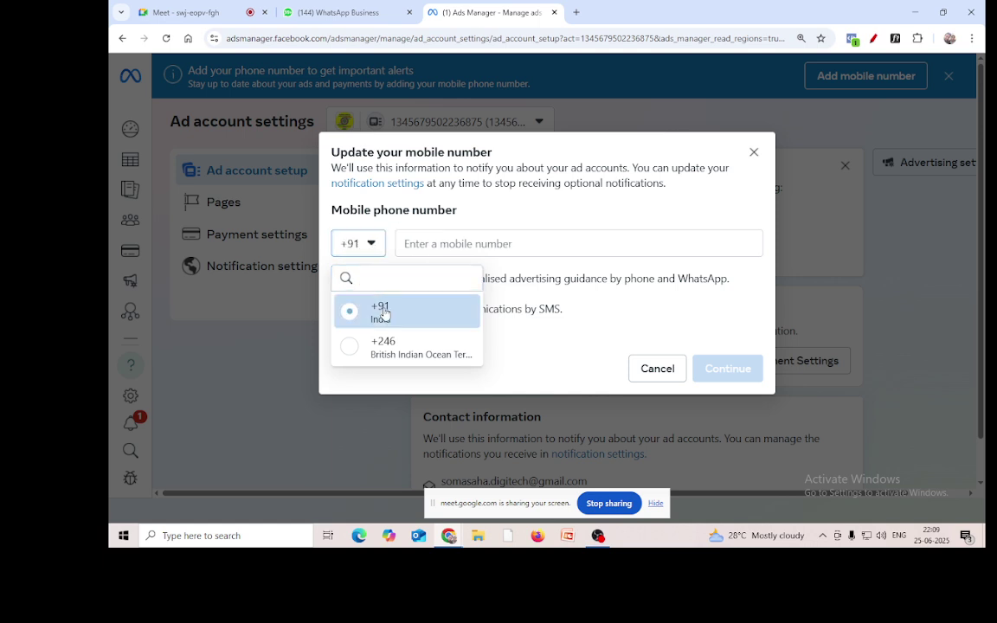
click(430, 244)
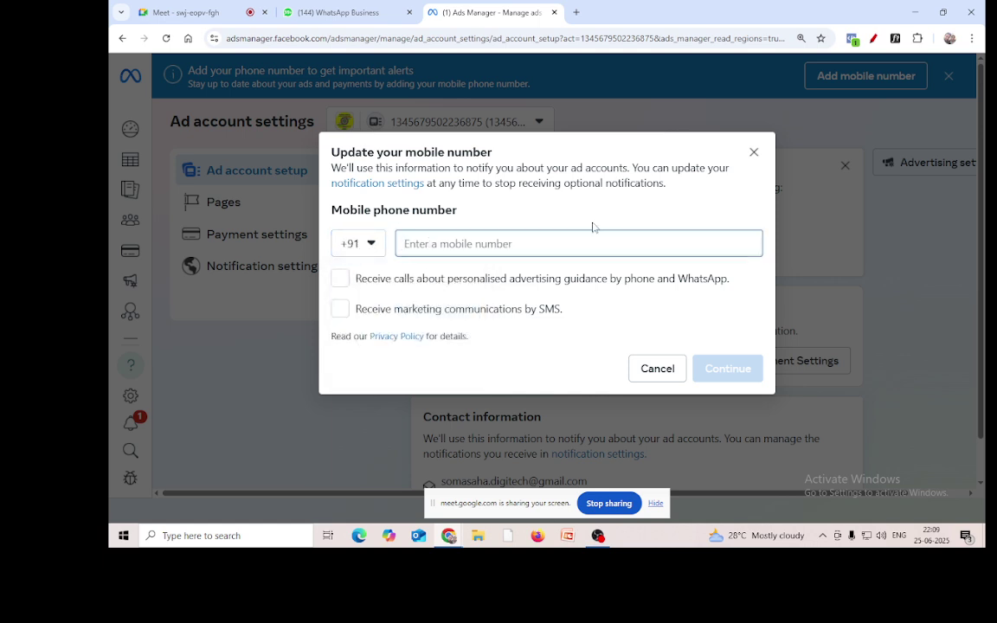
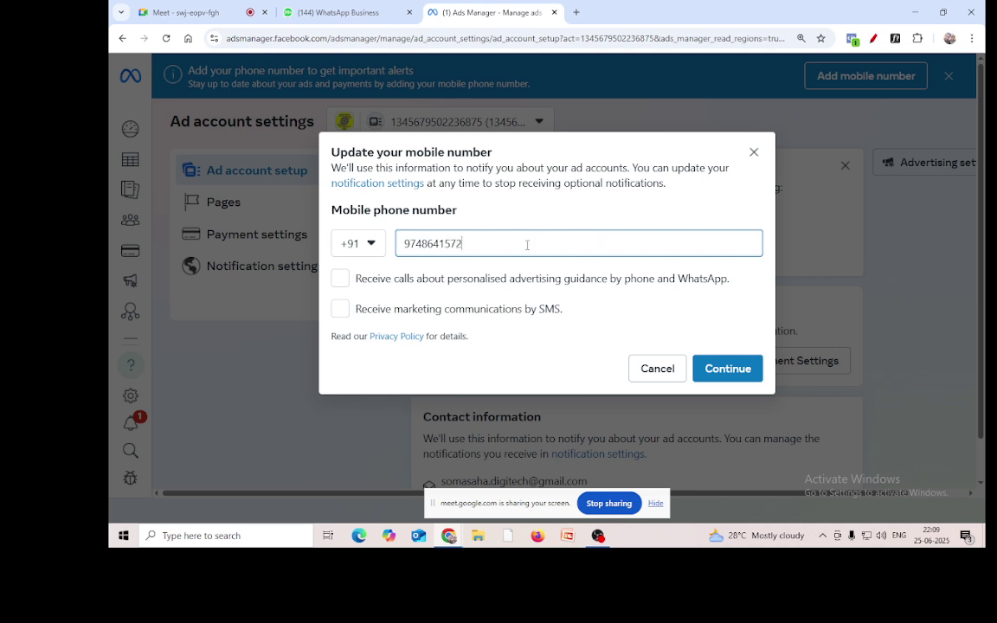
Enter the mobile number, opt into advertising calls and SMS messages, and request a confirmation code.
click(340, 278)
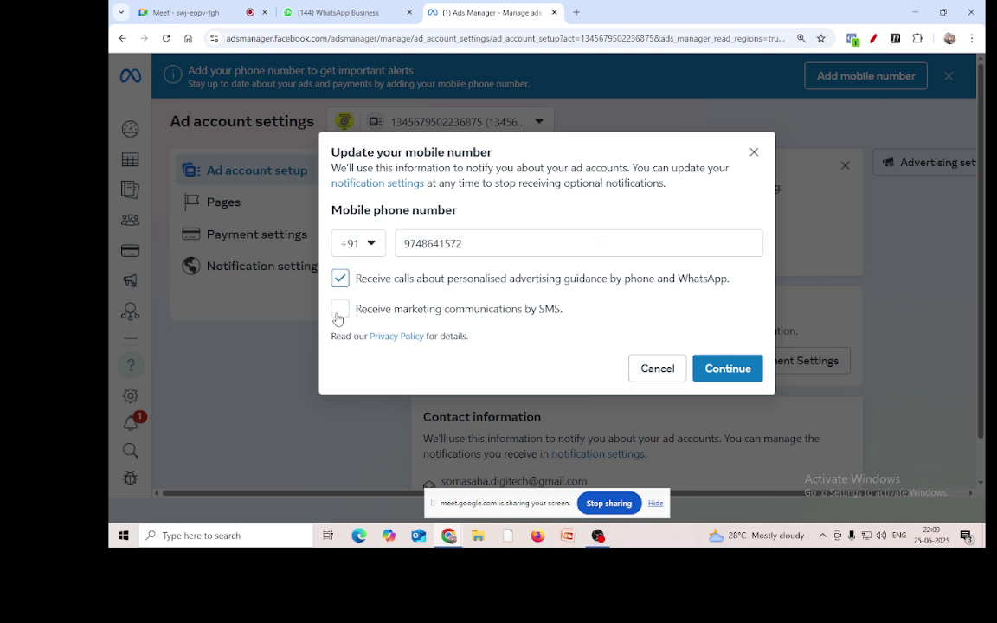
click(341, 310)
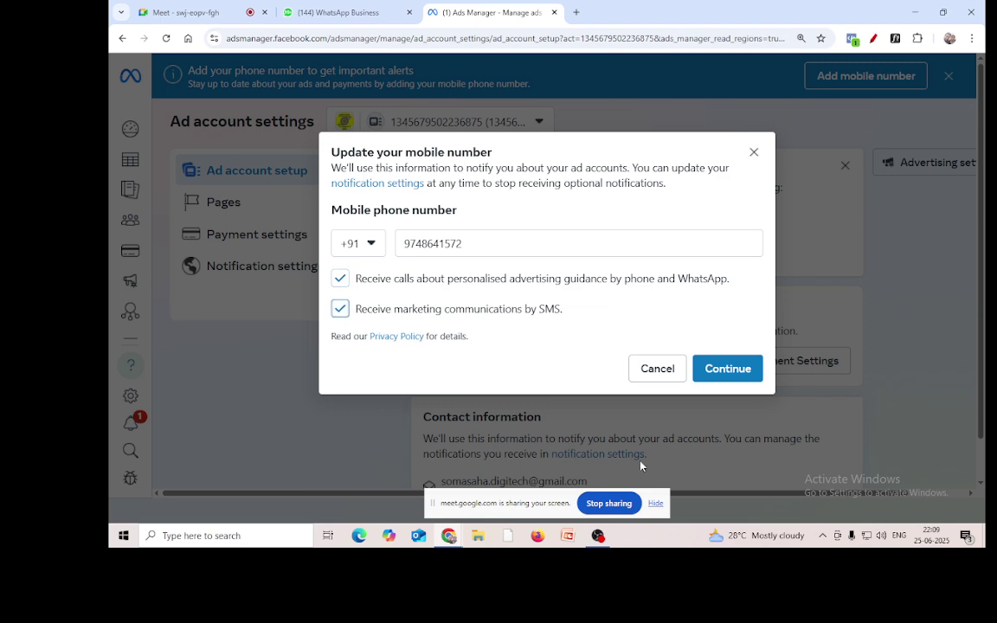
click(718, 374)
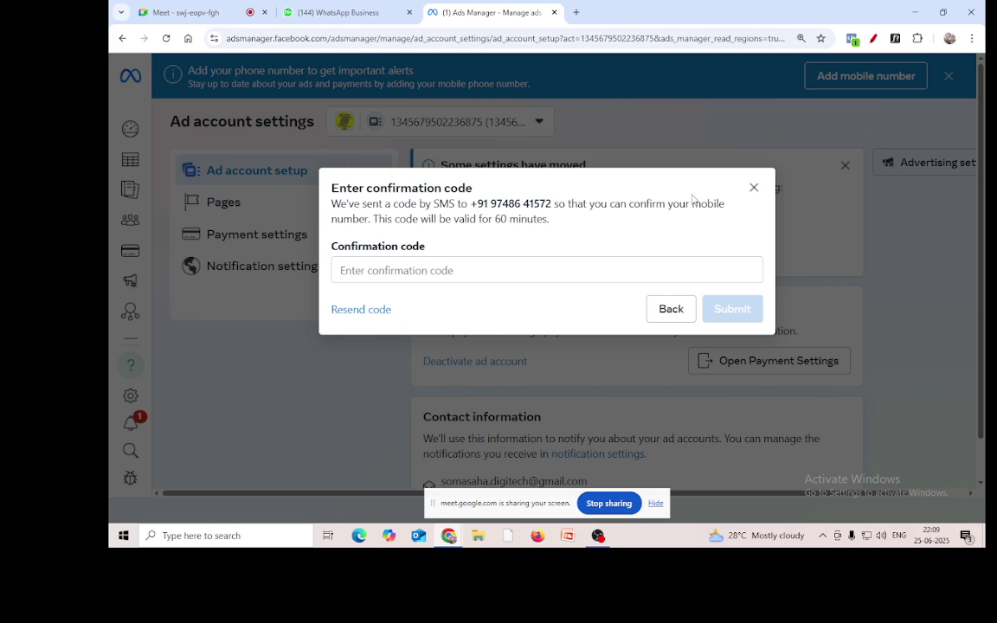
Resend the SMS code and submit the received confirmation code to verify the number.
drag(627, 185, 774, 234)
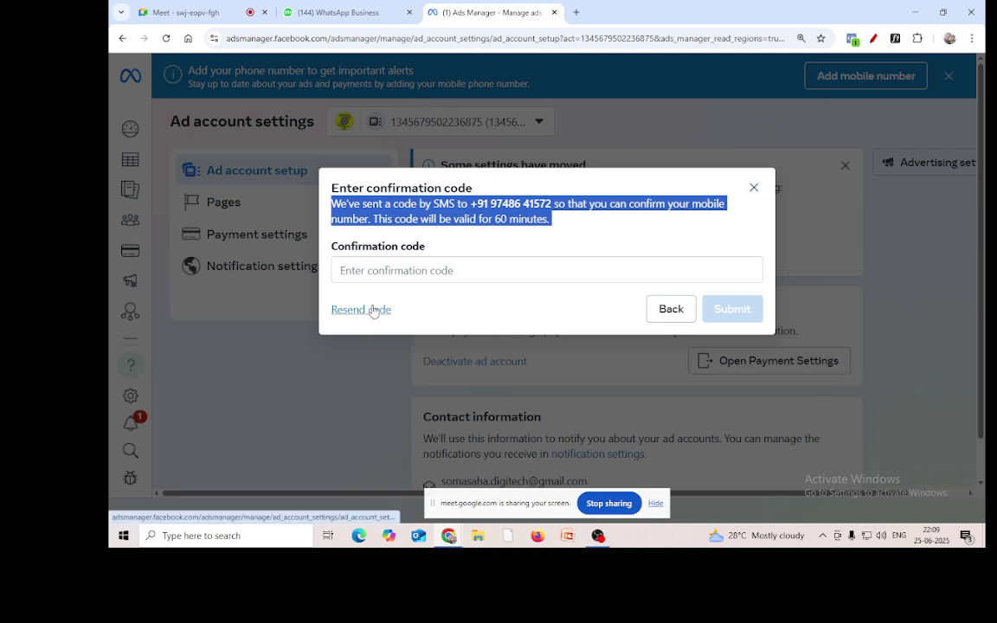
click(413, 268)
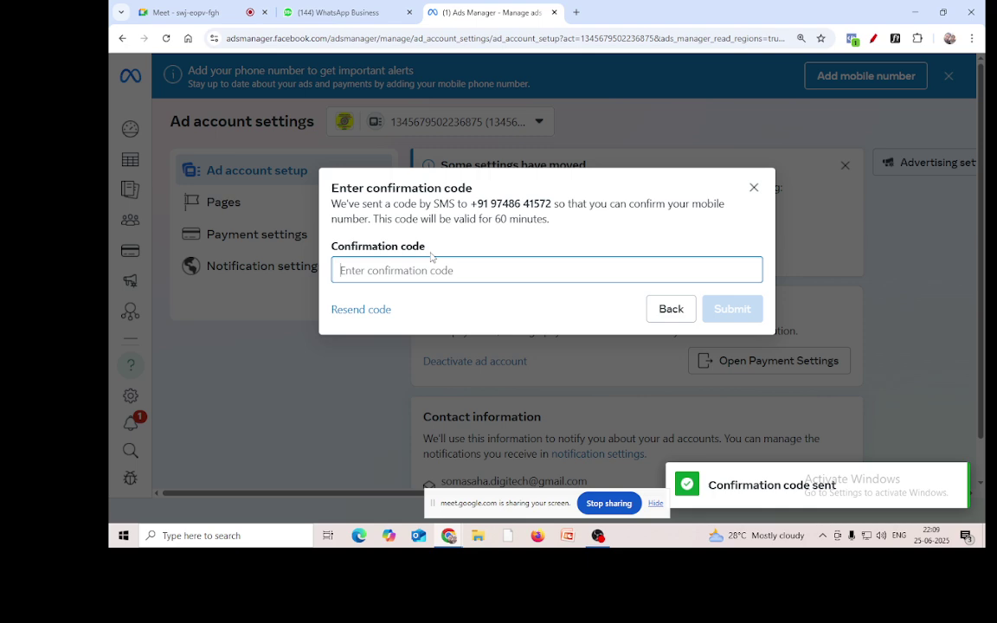
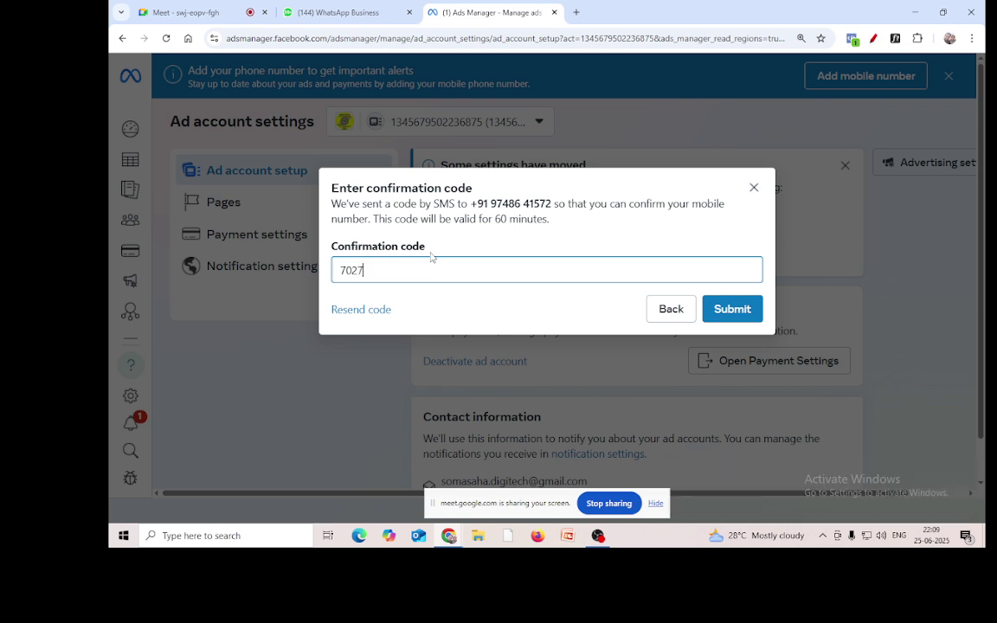
click(719, 317)
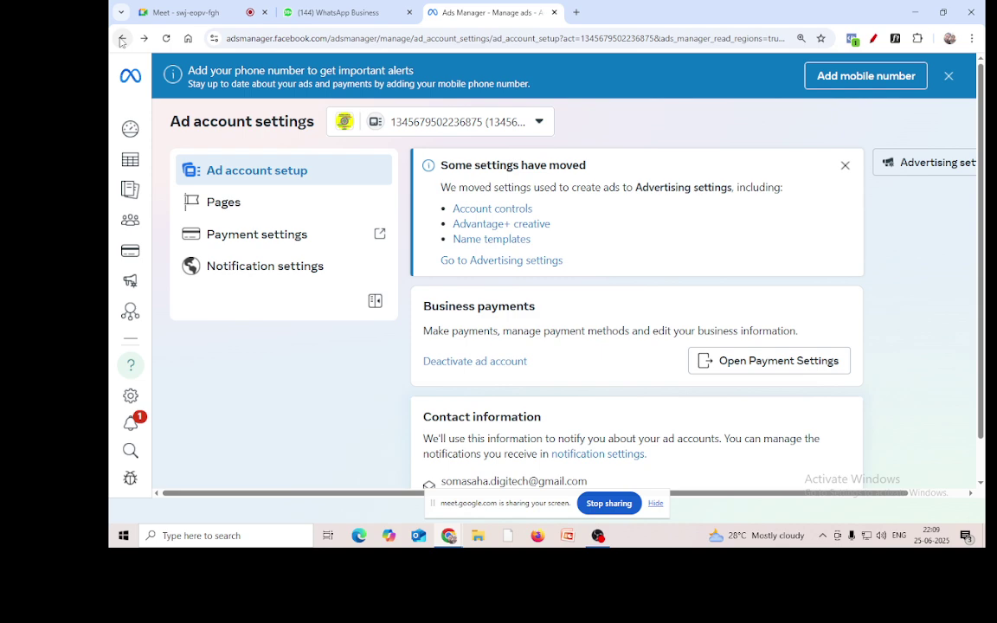
Create a new campaign with the Leads objective using the Manual leads campaign setup.
mouse_move(133, 378)
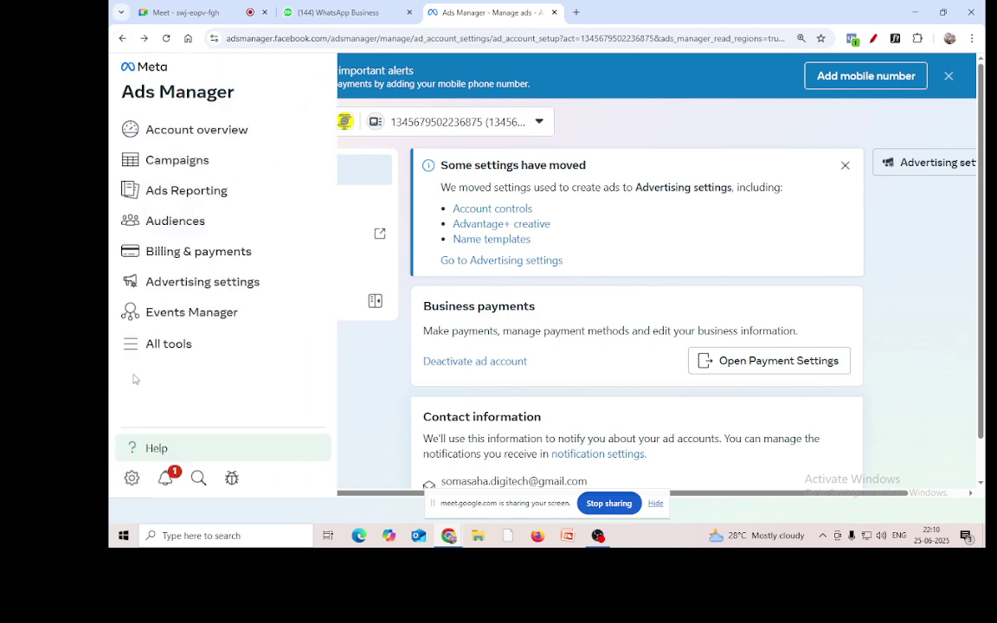
click(149, 352)
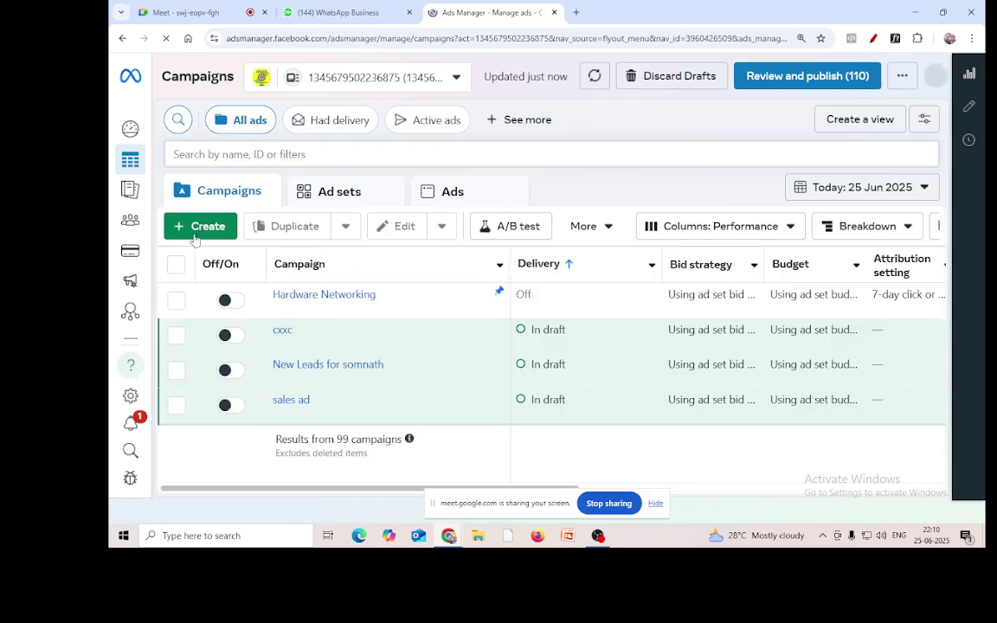
click(194, 232)
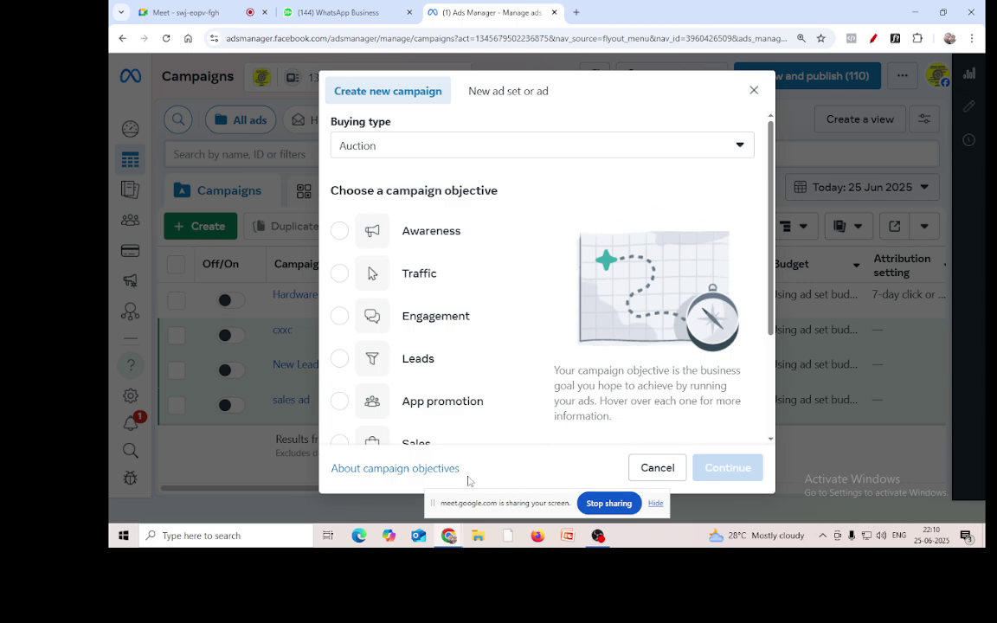
click(334, 358)
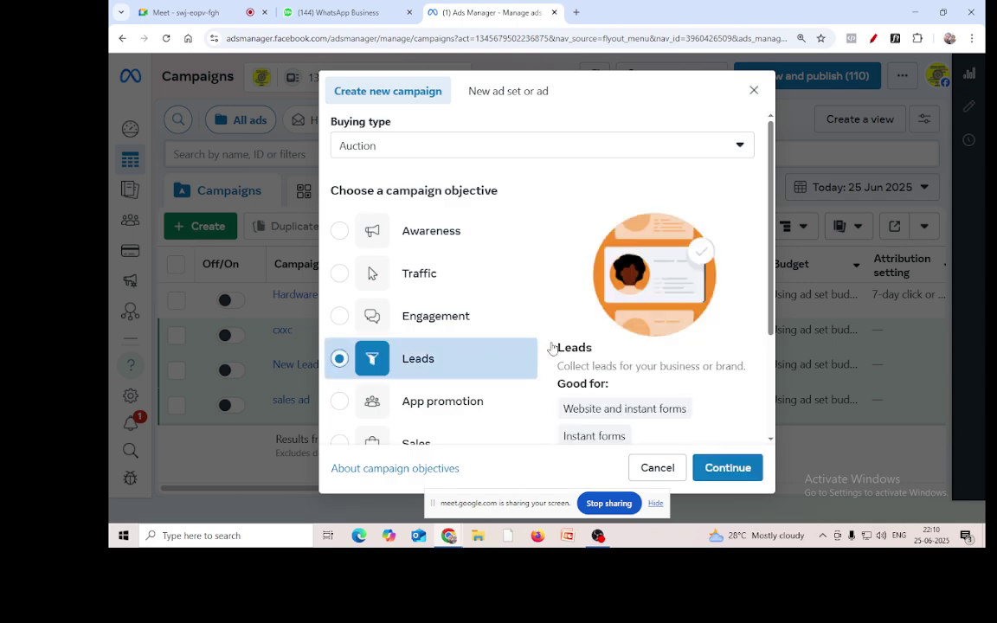
scroll(552, 347, down, 3)
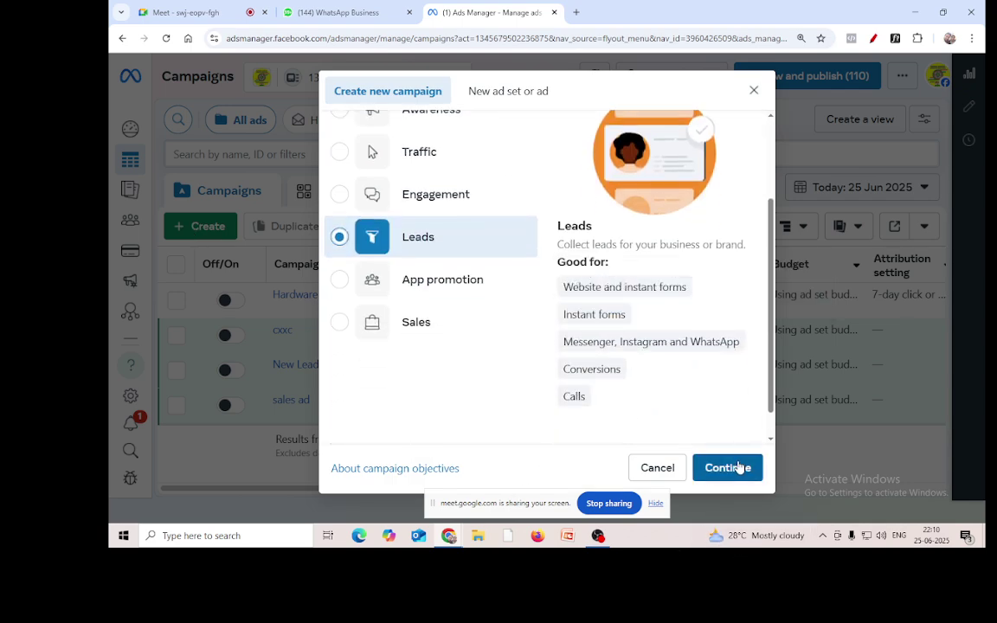
click(739, 467)
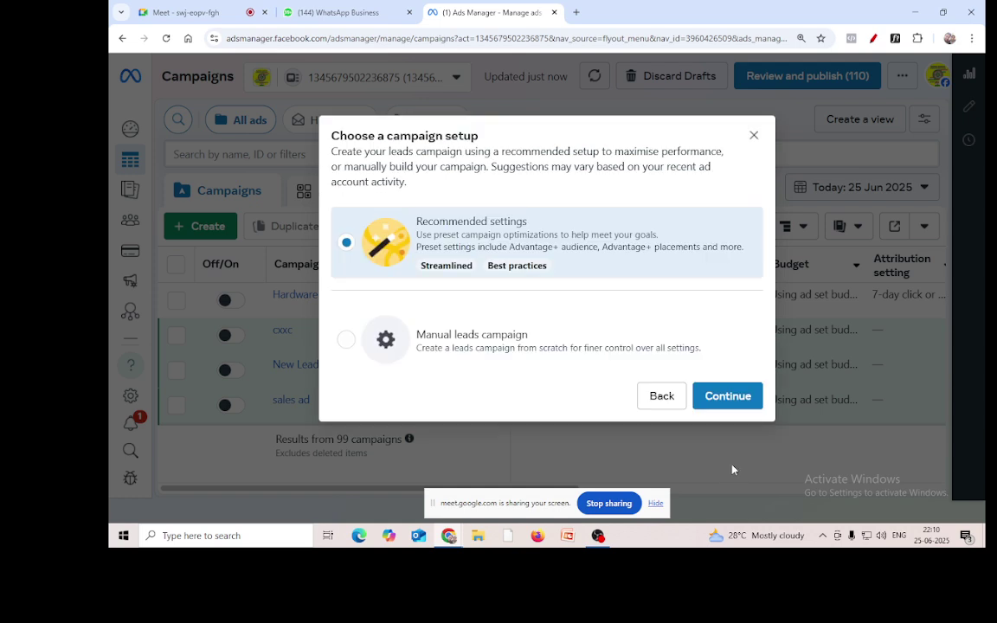
click(348, 340)
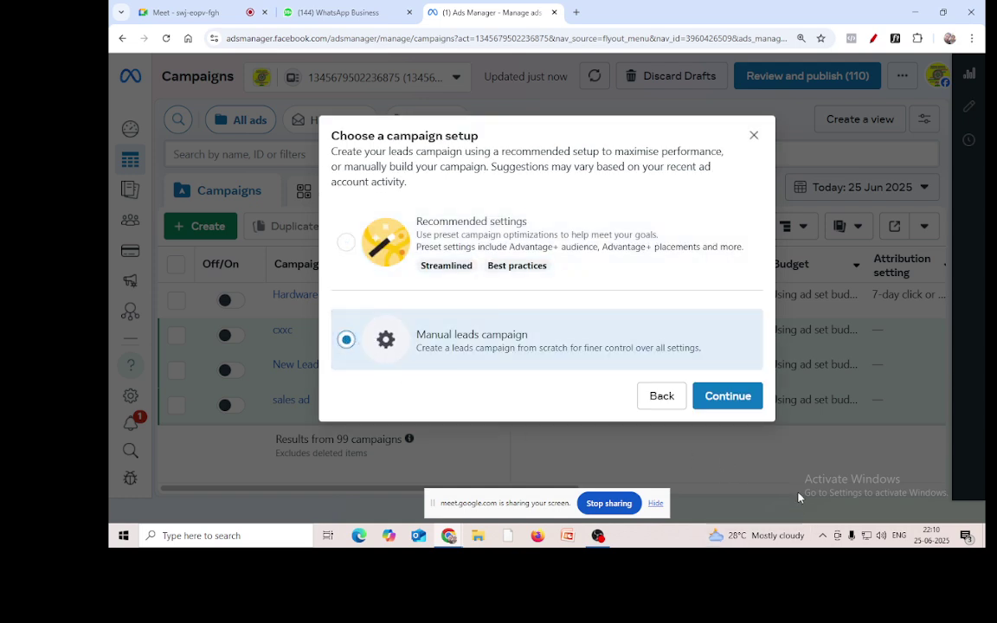
click(724, 397)
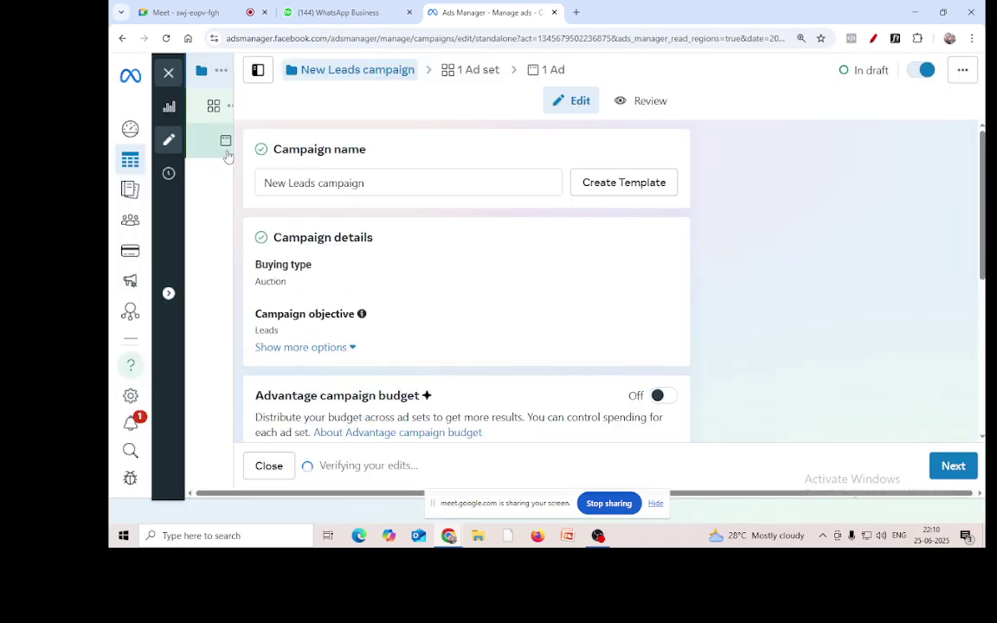
Rename the campaign to 'july 25 lead form ad' and advance to the ad set.
drag(378, 184, 220, 187)
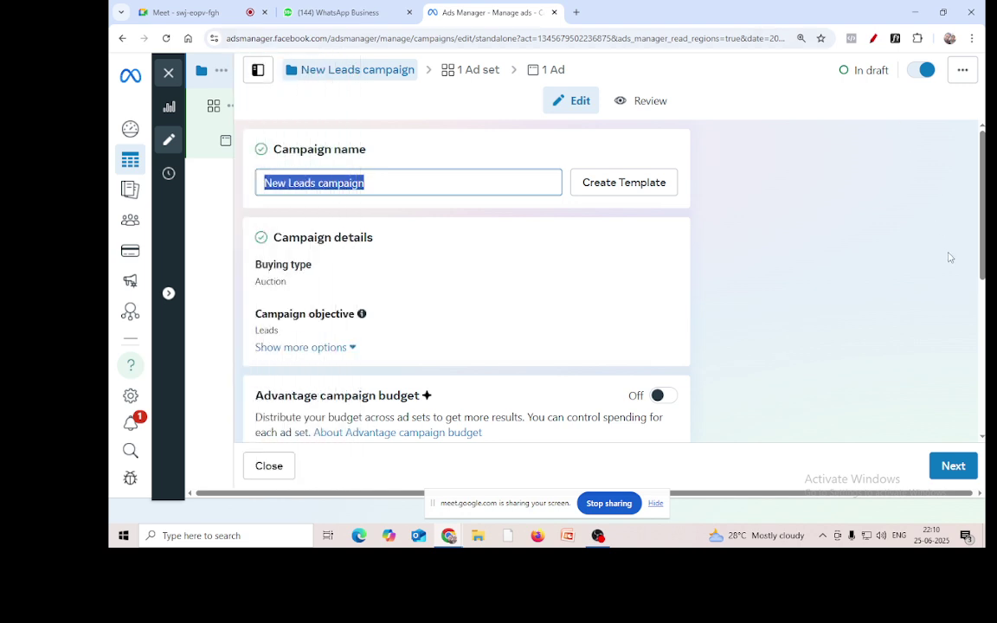
text(july)
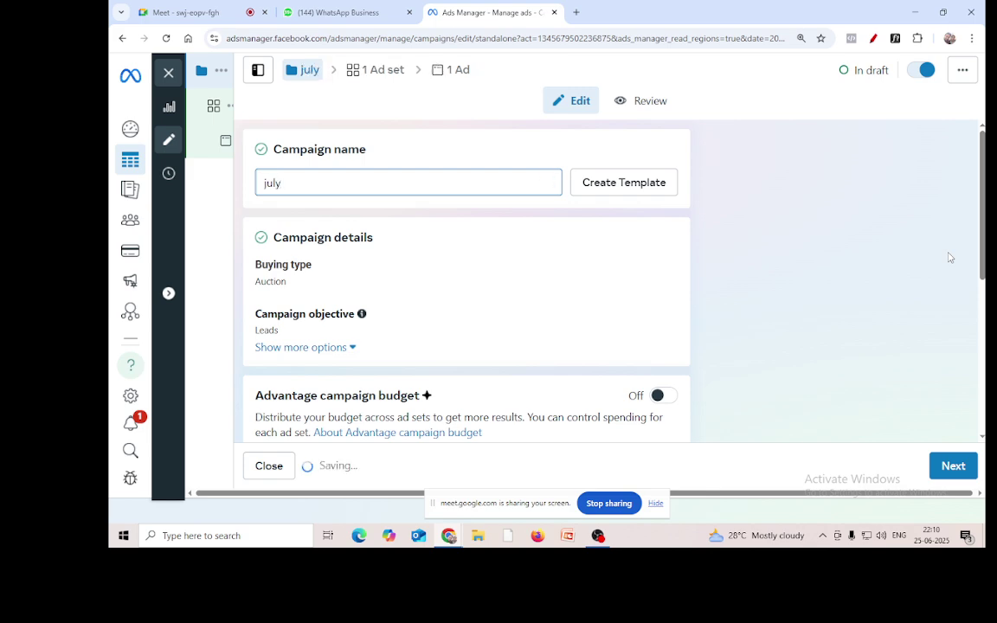
text( 25)
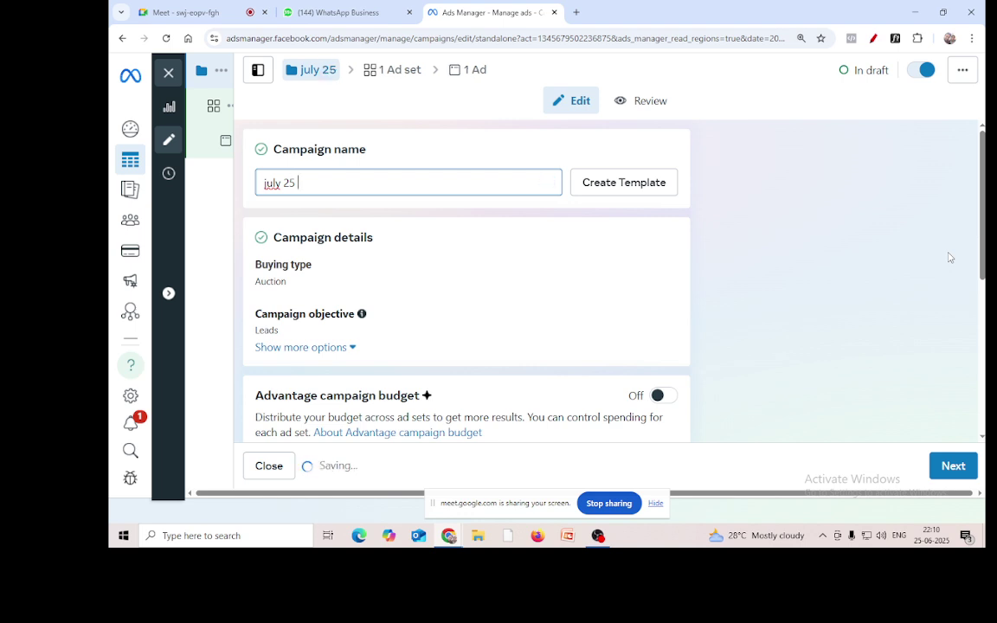
text( lead)
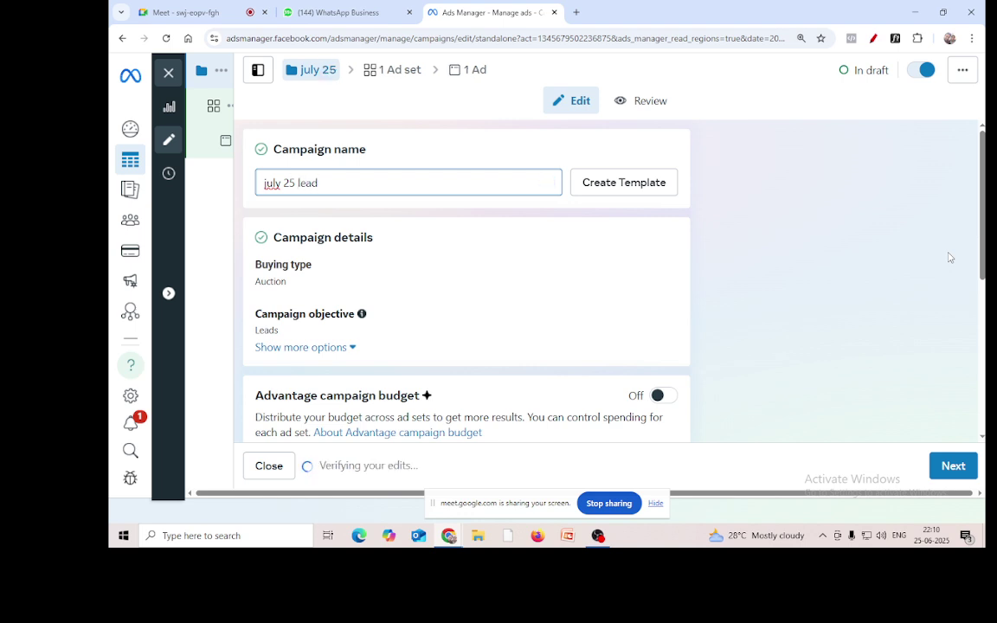
text( for)
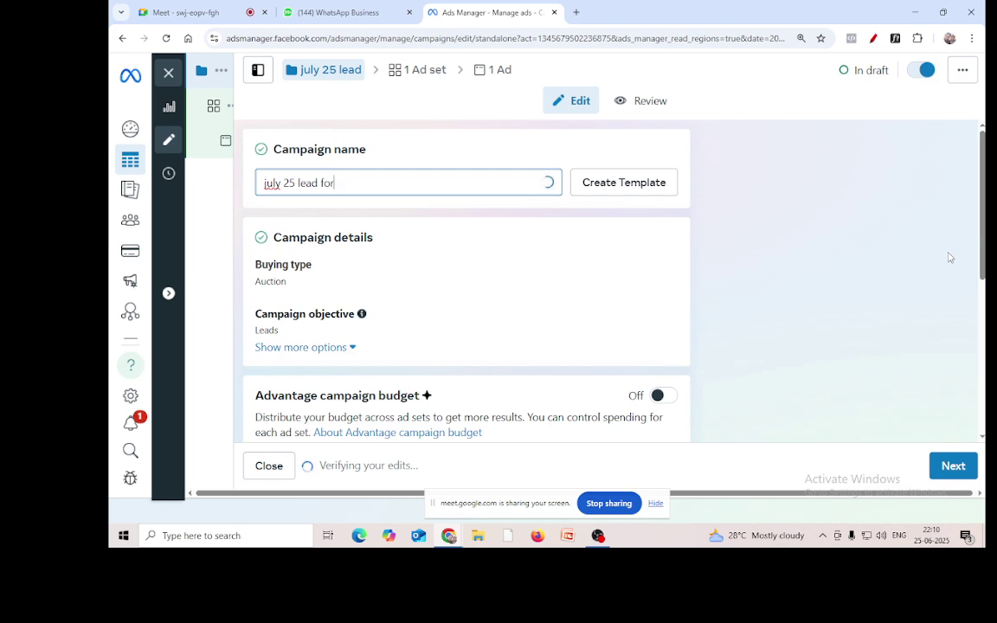
text(m ad)
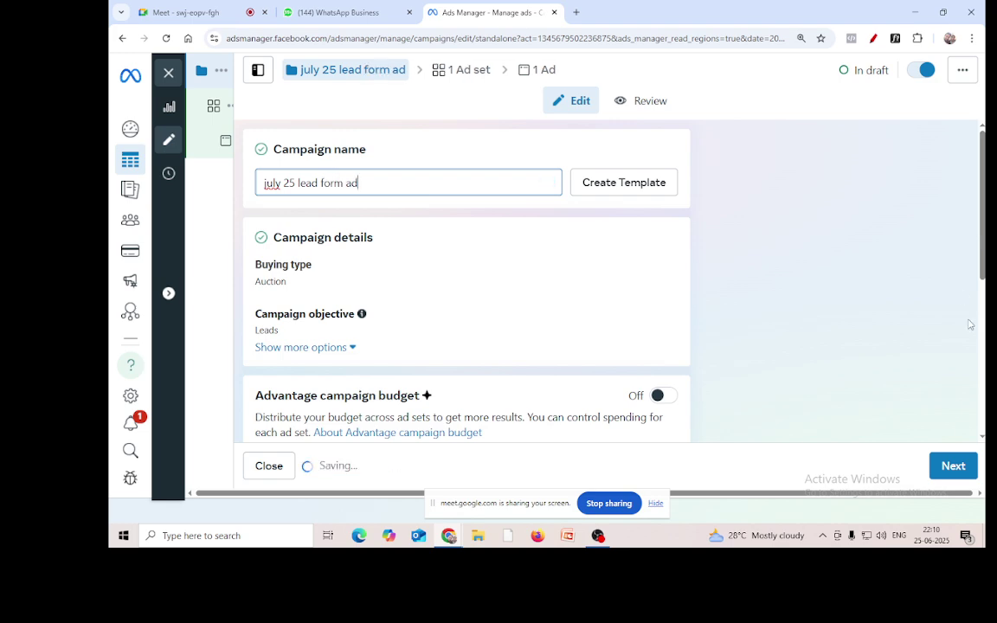
scroll(480, 301, down, 5)
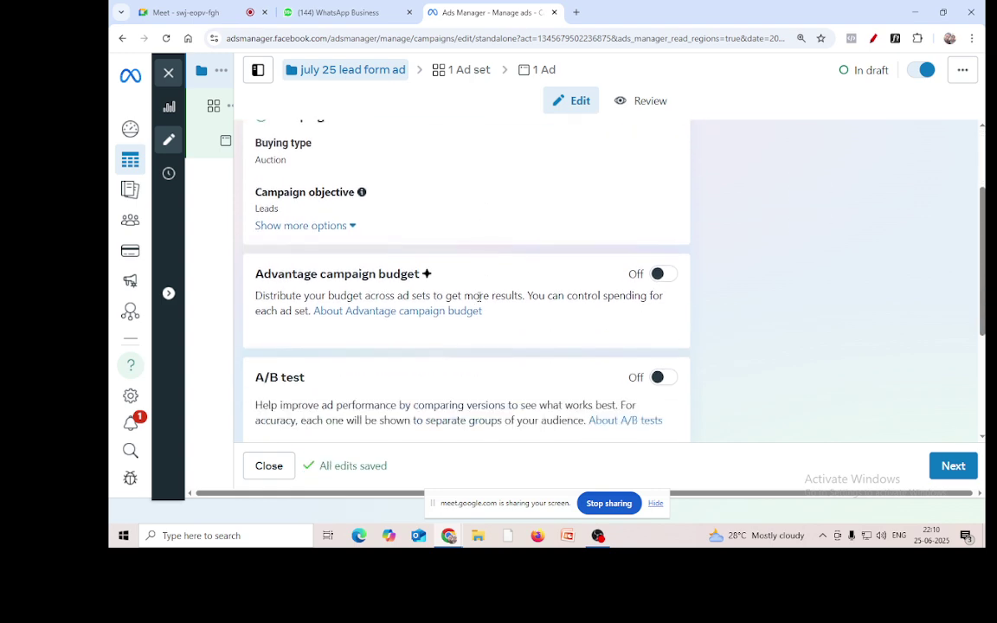
scroll(494, 318, up, 5)
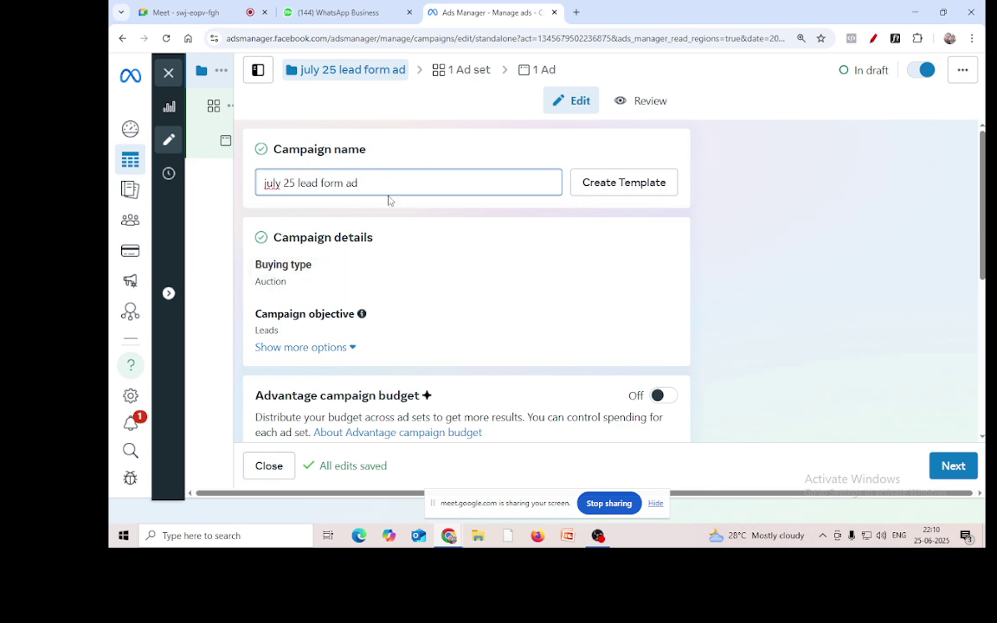
scroll(465, 305, down, 1)
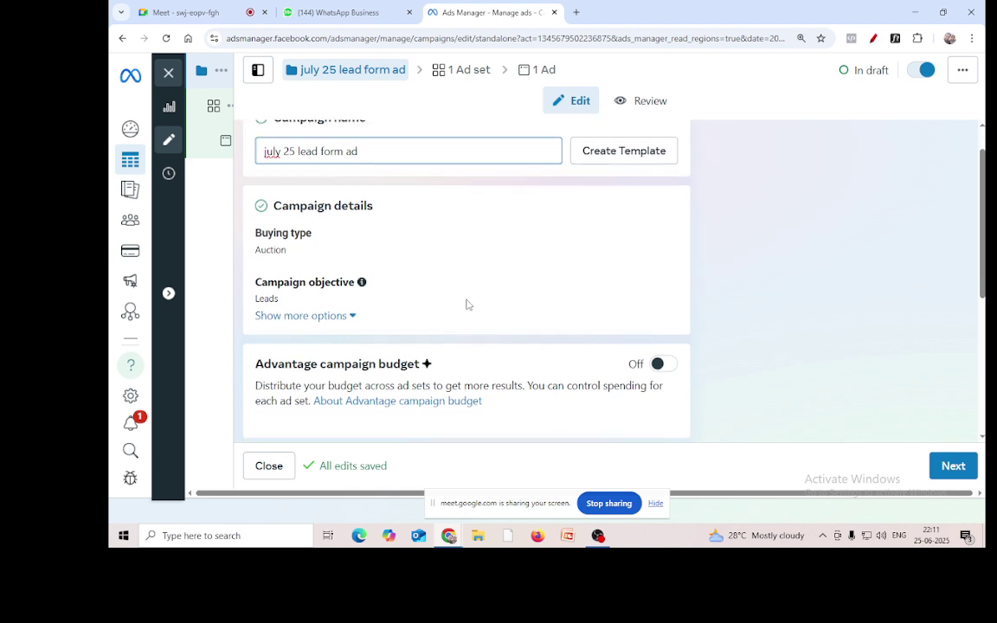
scroll(507, 337, up, 1)
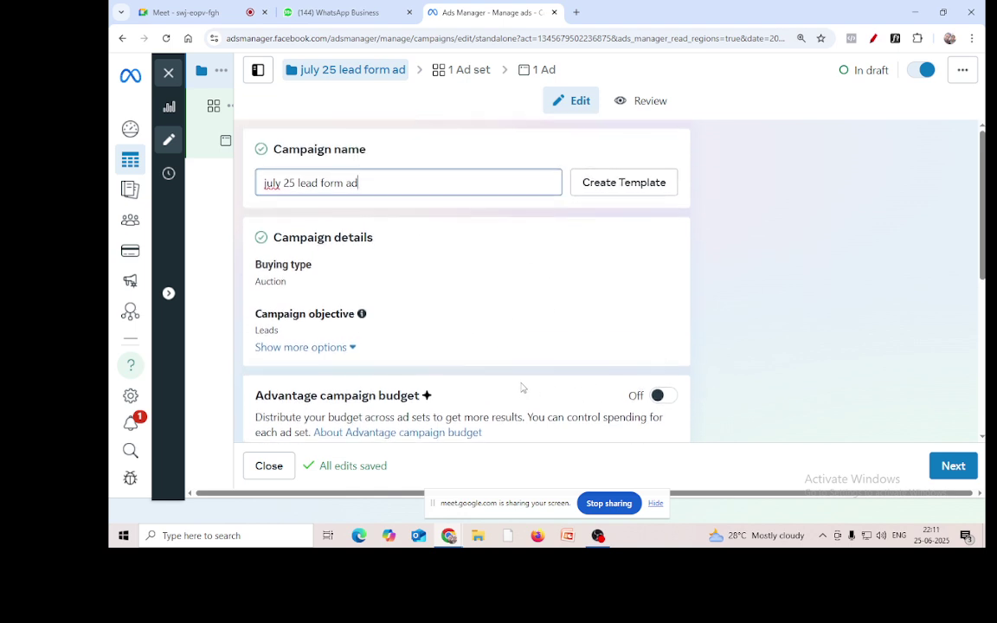
click(962, 475)
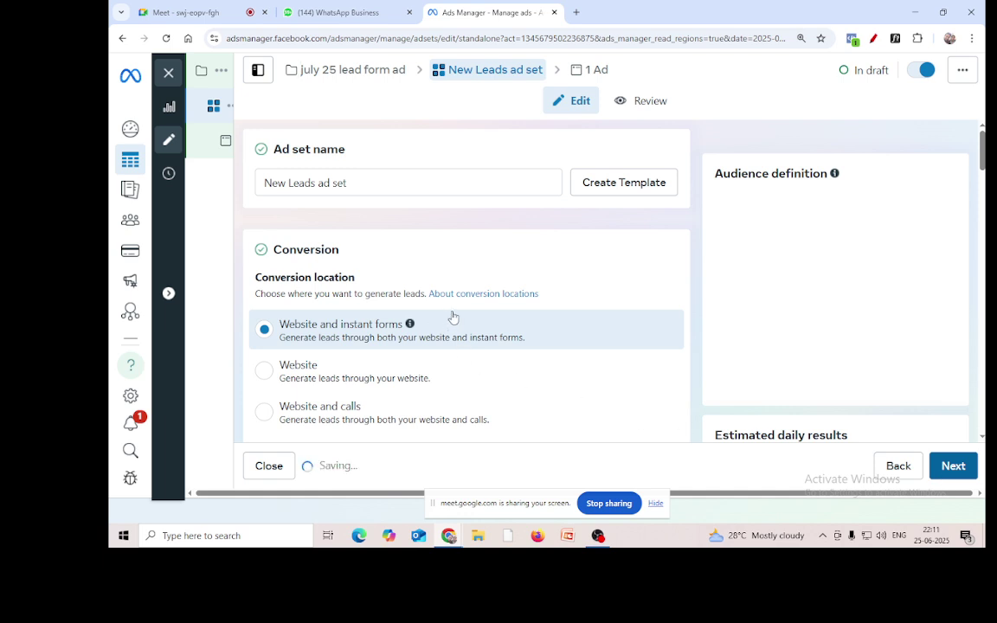
Set the ad set's conversion location to Instant forms.
scroll(452, 318, down, 2)
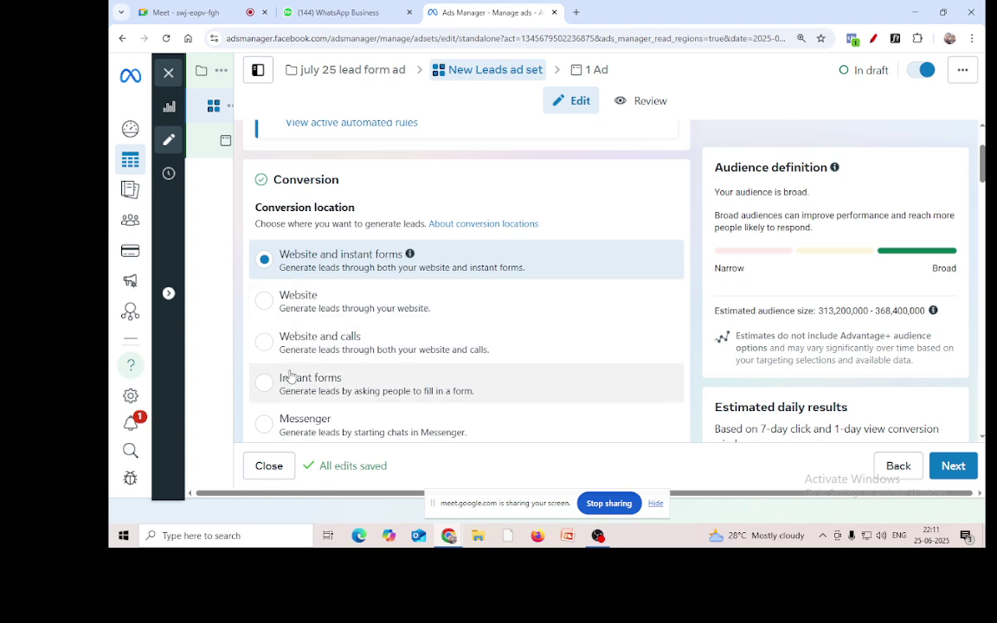
click(264, 383)
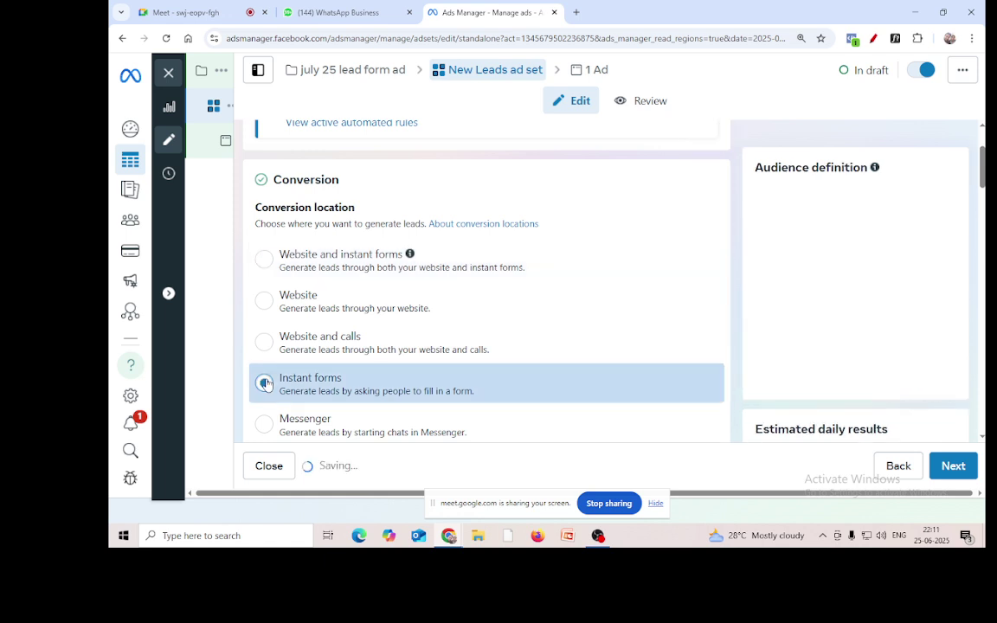
scroll(432, 363, down, 1)
scroll(432, 363, down, 1)
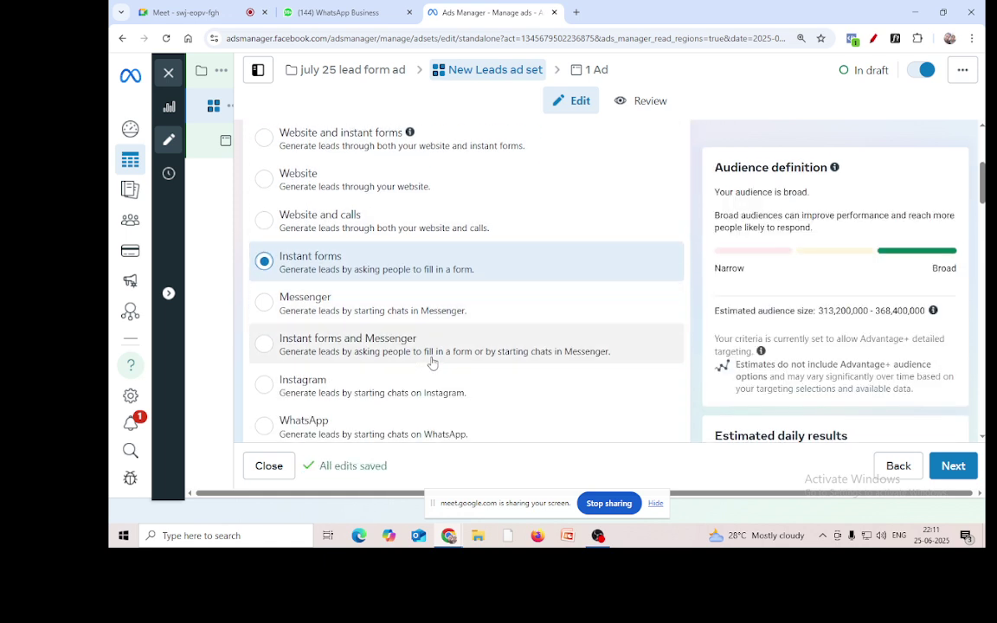
scroll(467, 361, down, 5)
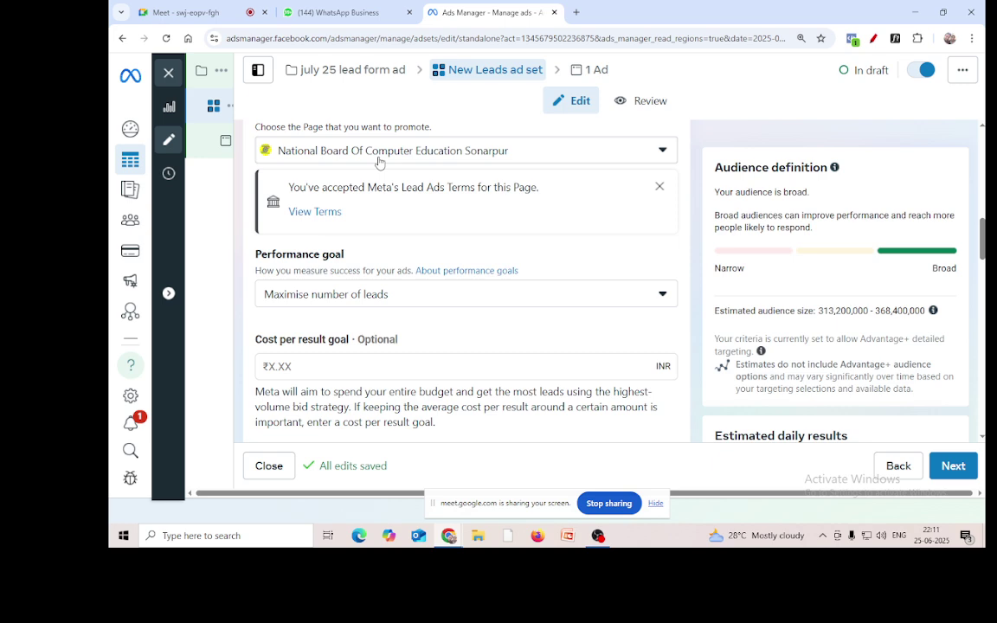
scroll(389, 398, down, 4)
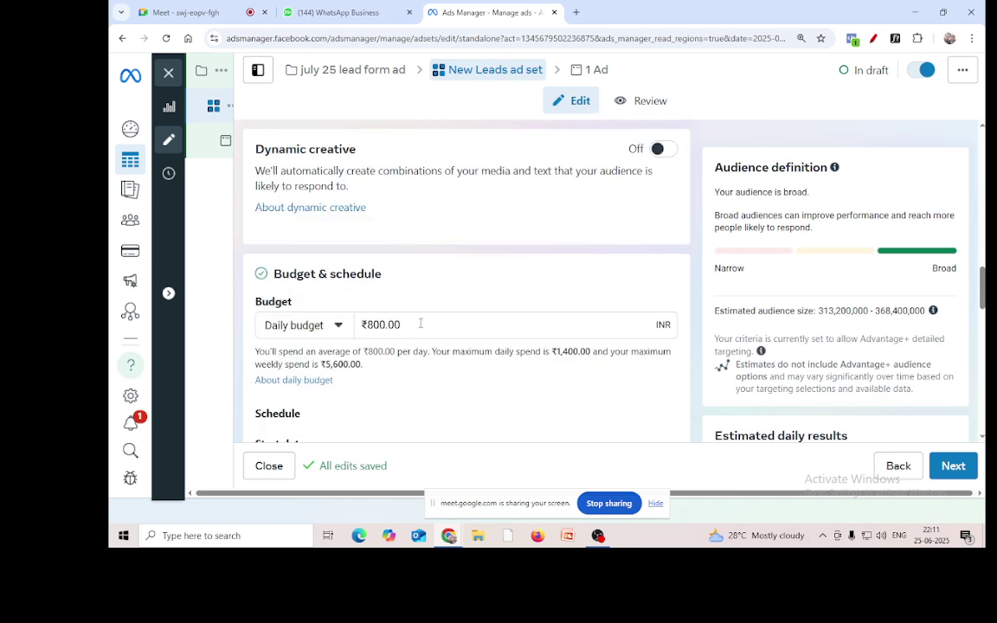
Change the daily budget from ₹800.00 to ₹200 and review the ad set settings.
scroll(432, 343, down, 3)
scroll(432, 356, up, 2)
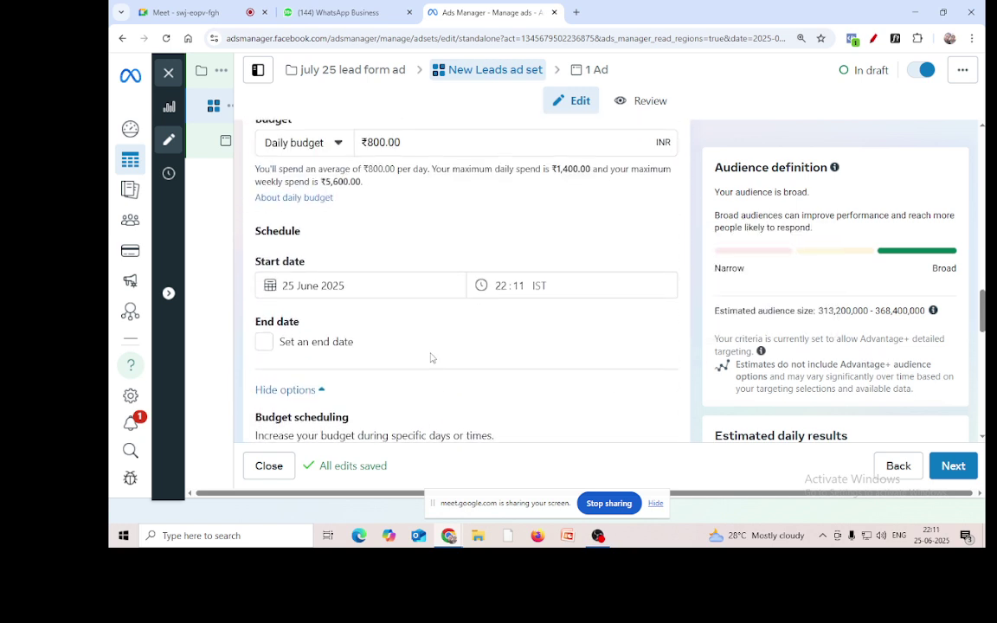
scroll(846, 350, down, 10)
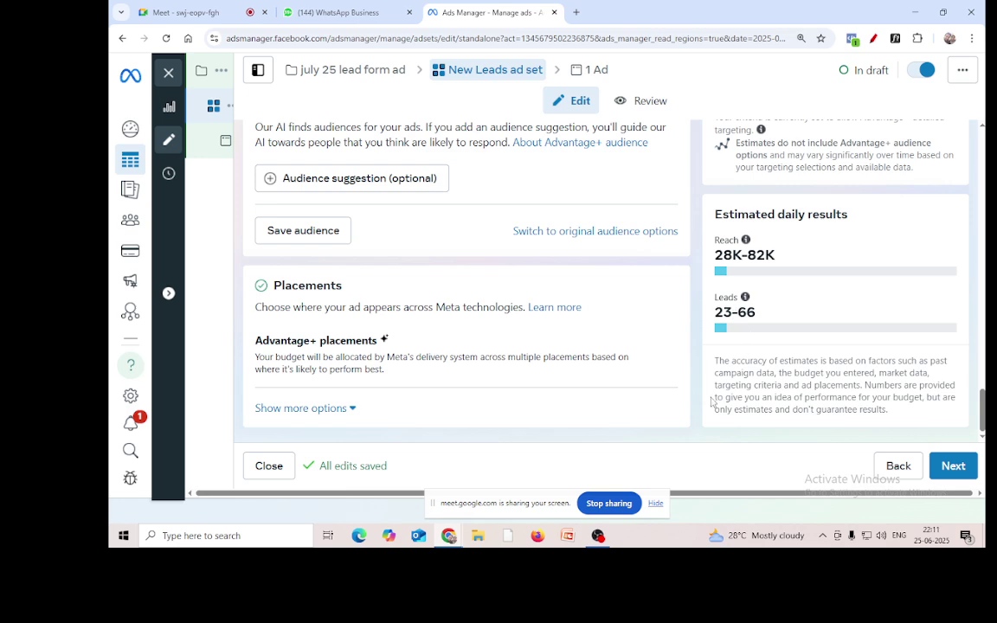
scroll(542, 350, up, 5)
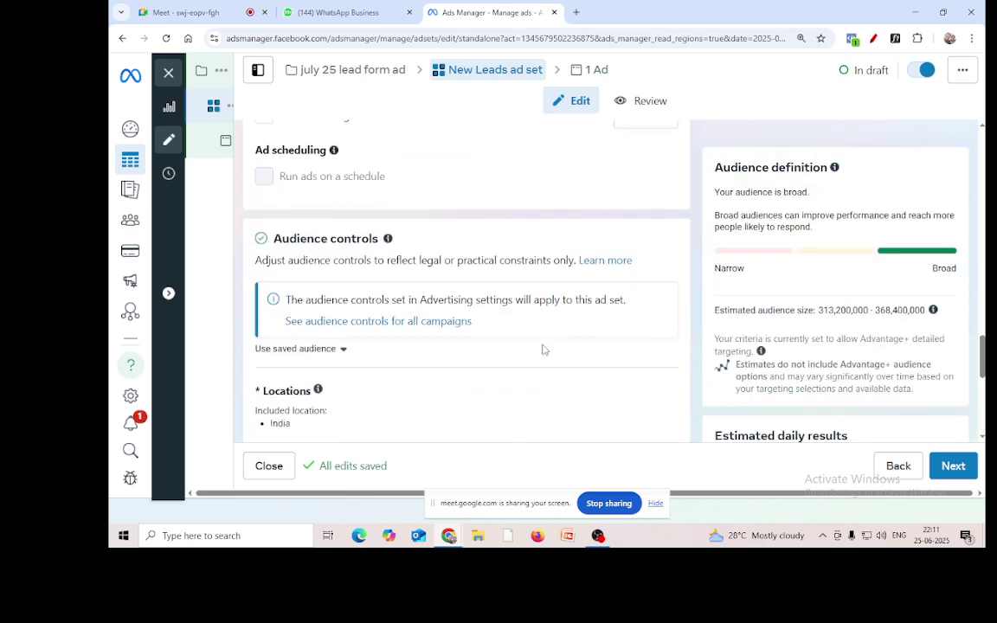
scroll(545, 346, up, 6)
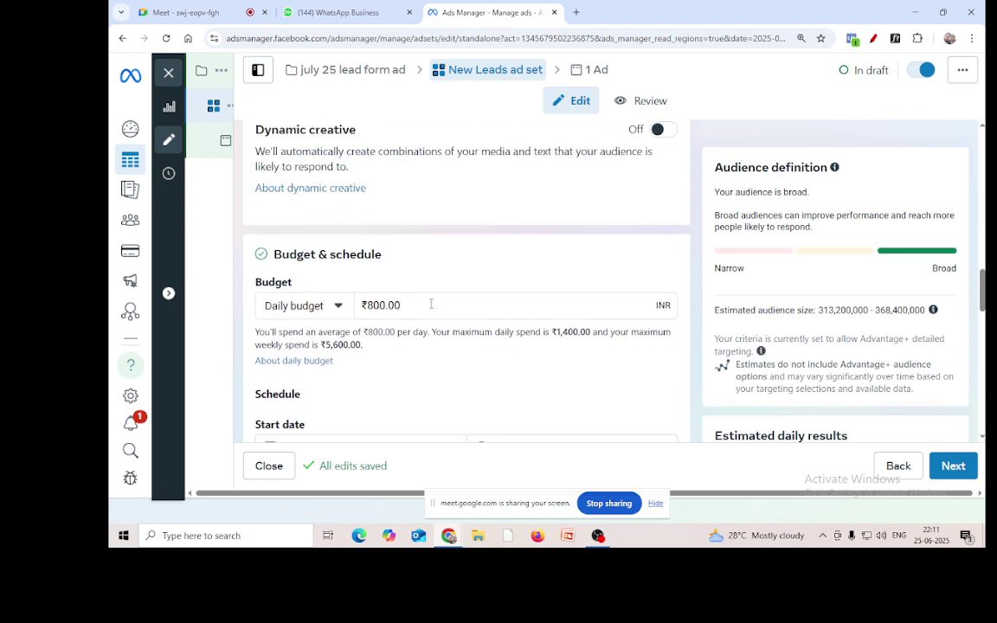
drag(431, 305, 363, 303)
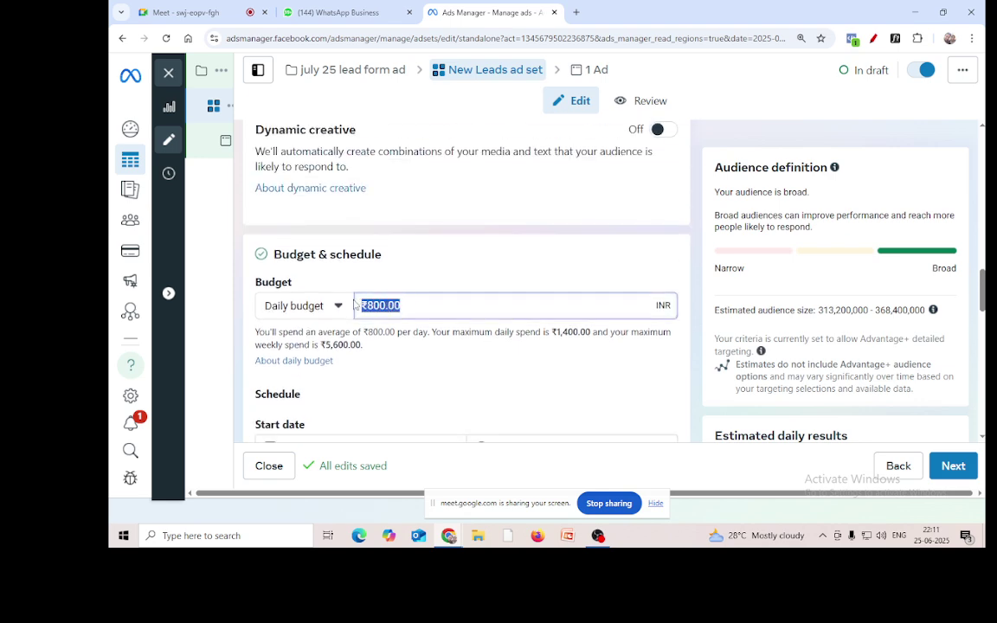
text(200)
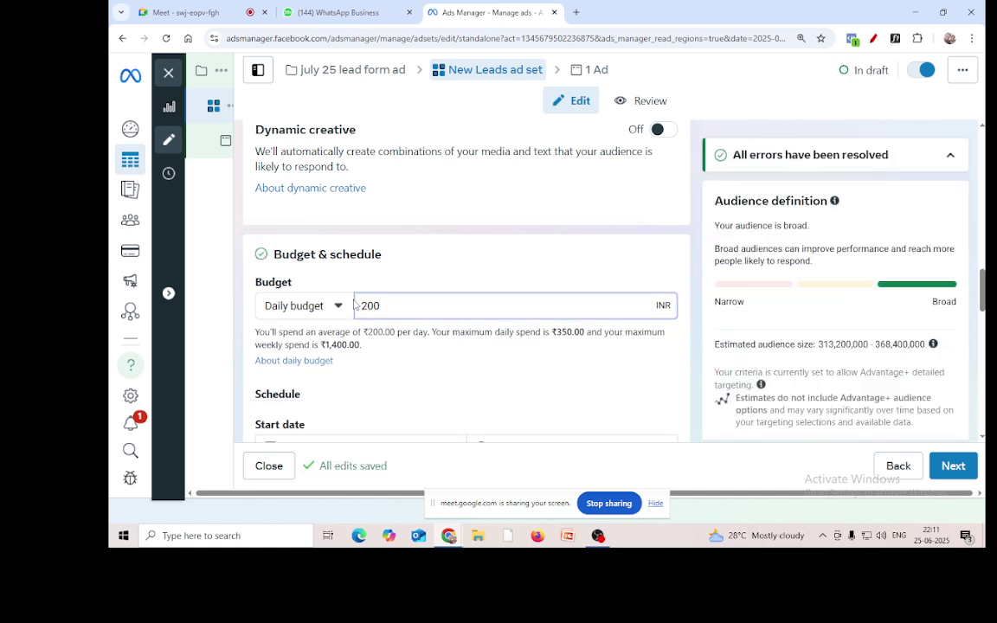
scroll(776, 340, down, 10)
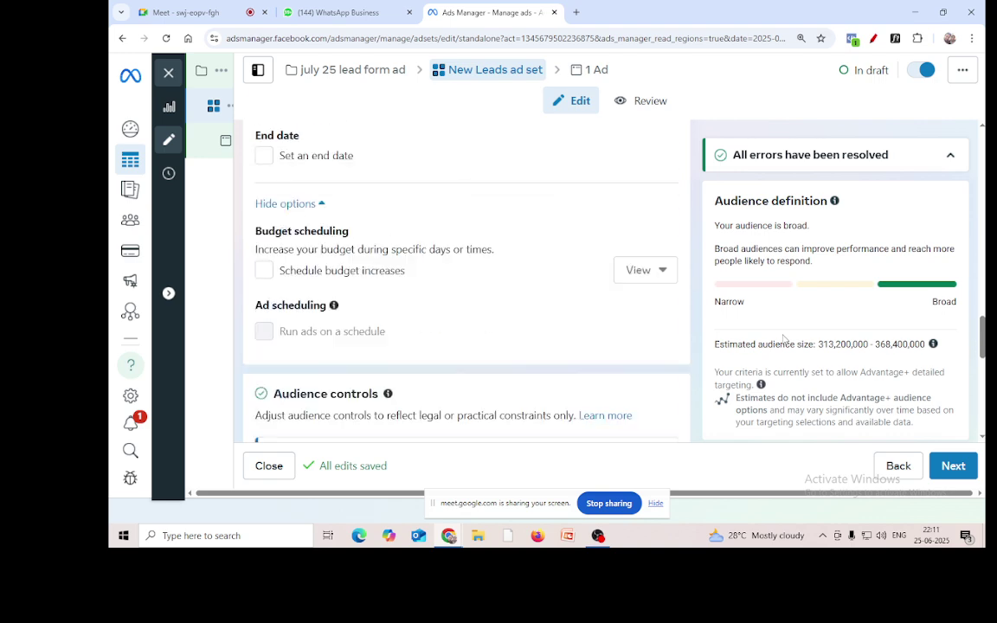
scroll(798, 379, down, 2)
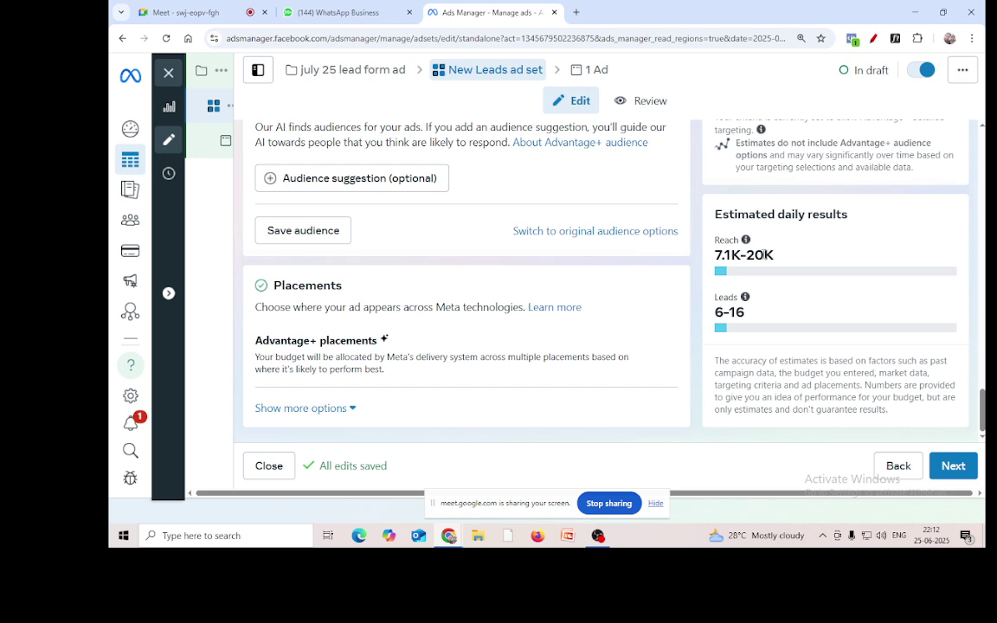
scroll(557, 294, up, 3)
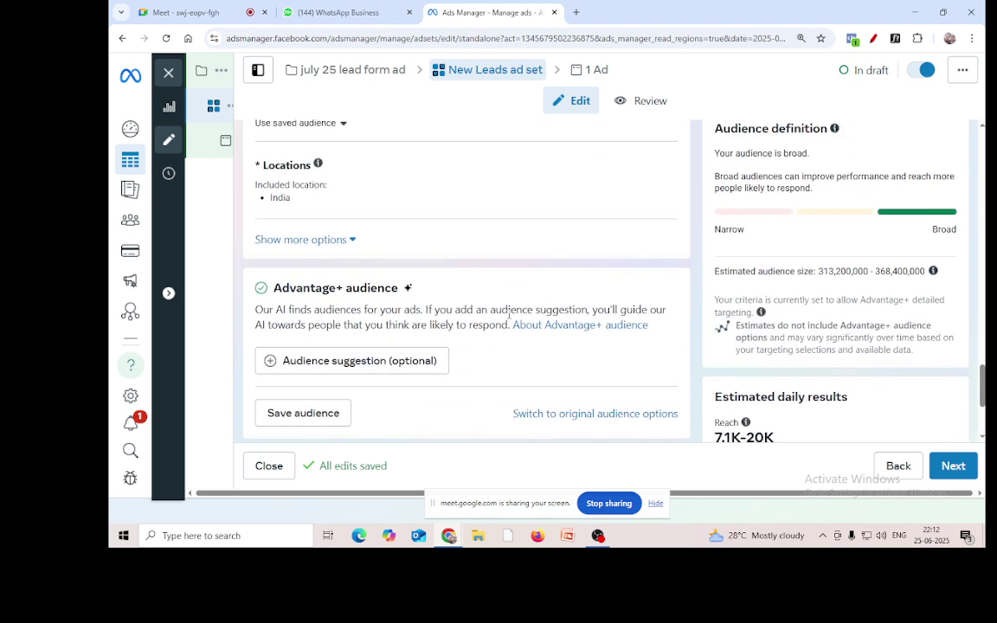
scroll(509, 317, down, 1)
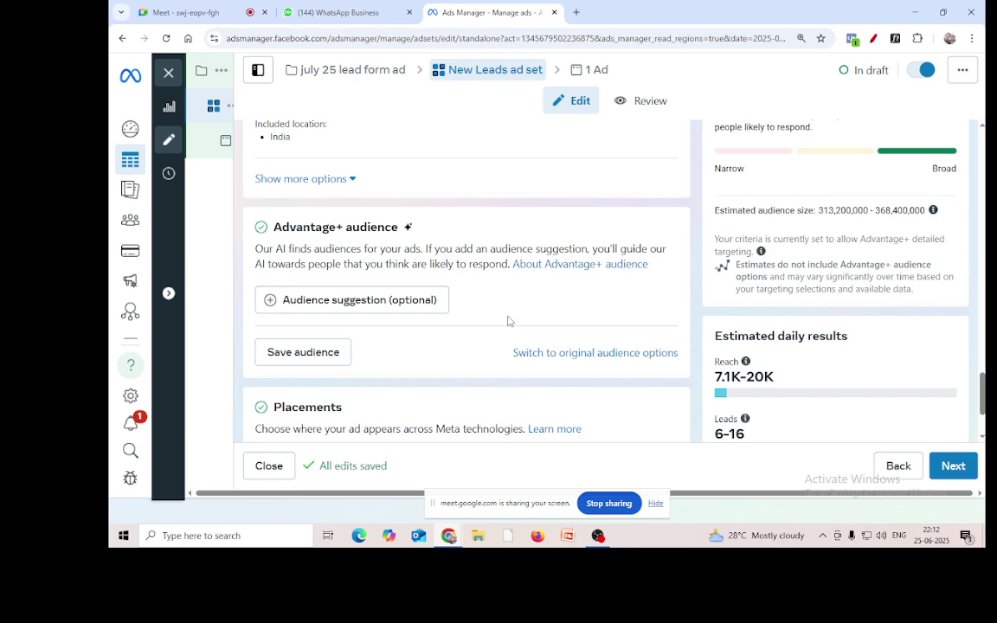
scroll(509, 321, down, 1)
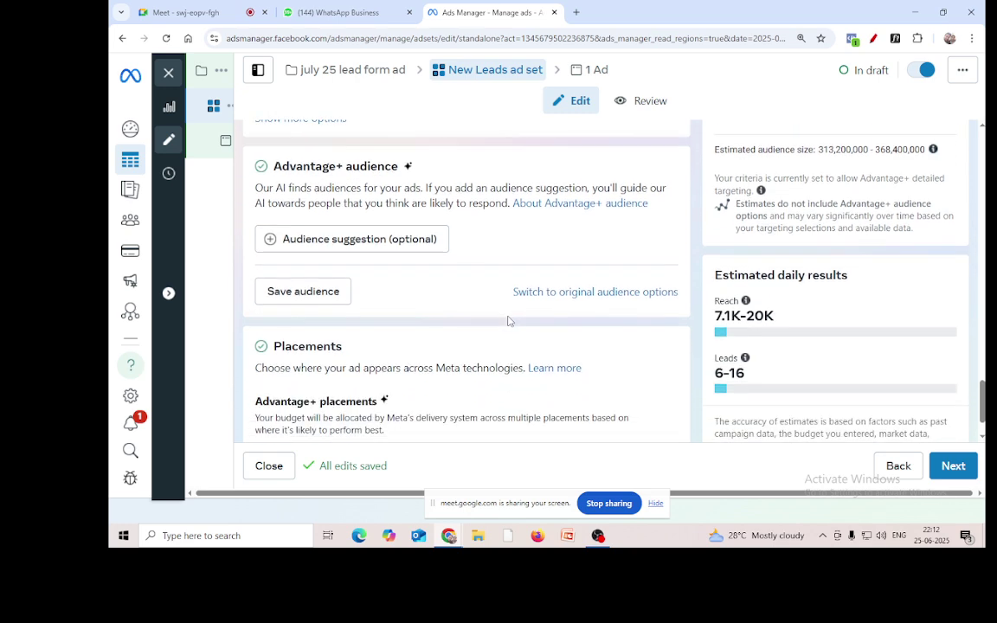
scroll(504, 337, up, 5)
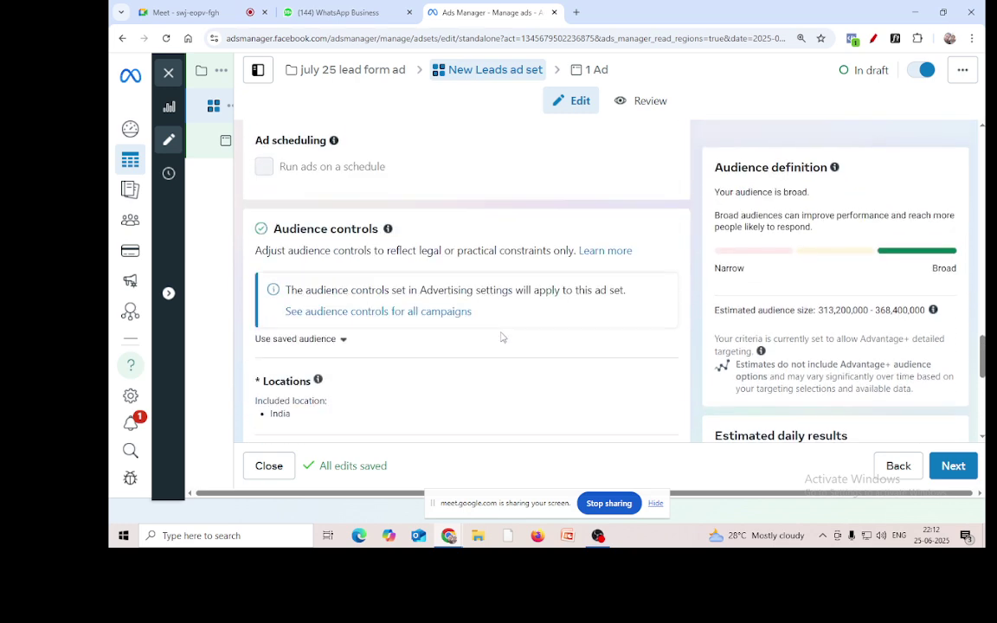
scroll(501, 337, down, 5)
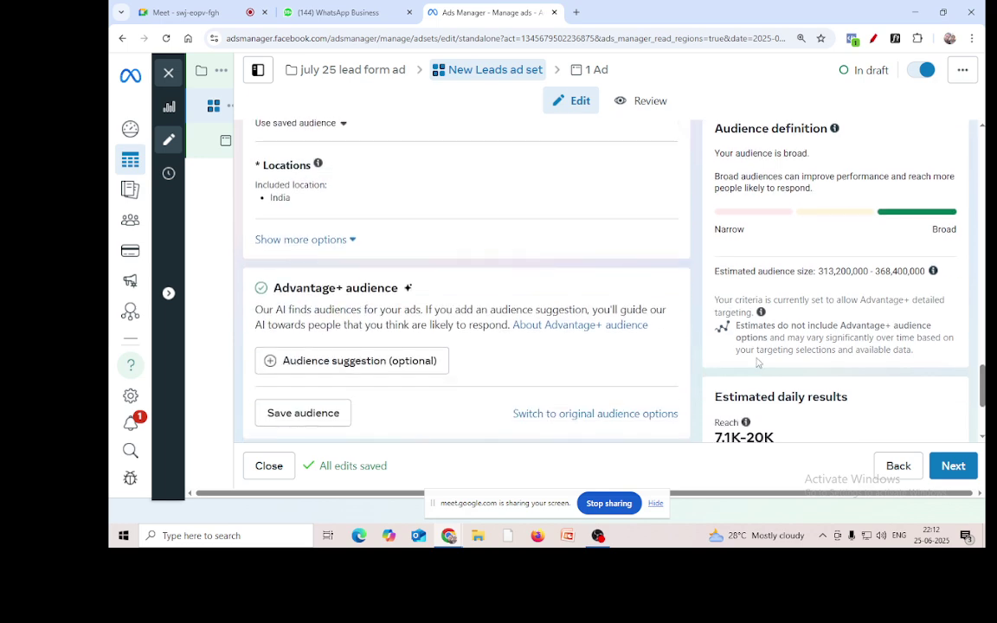
Search 'calculator' in a new Chrome tab to bring up Google's calculator.
click(576, 12)
click(268, 40)
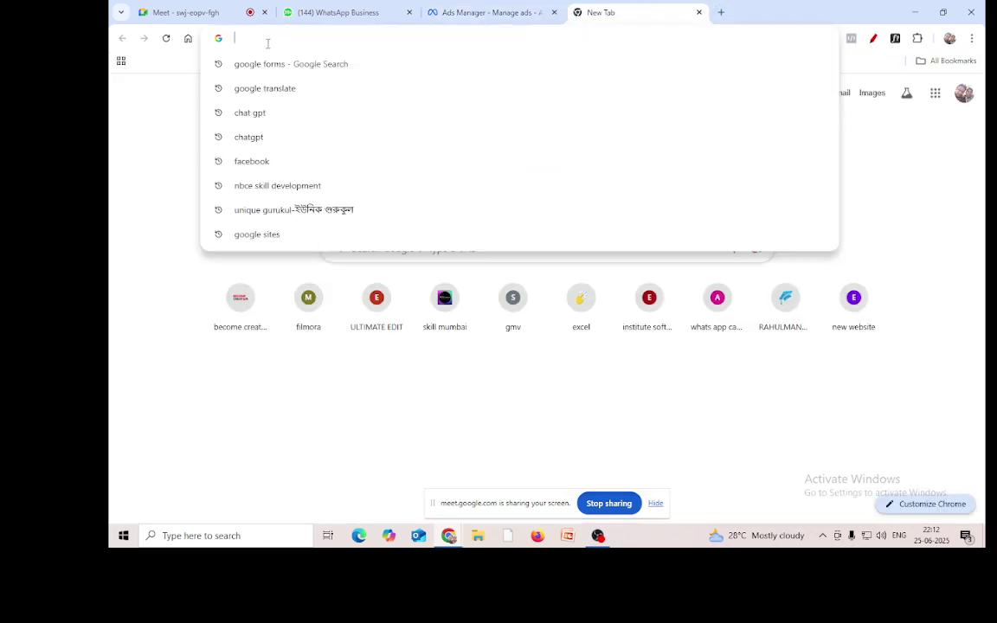
text(calc)
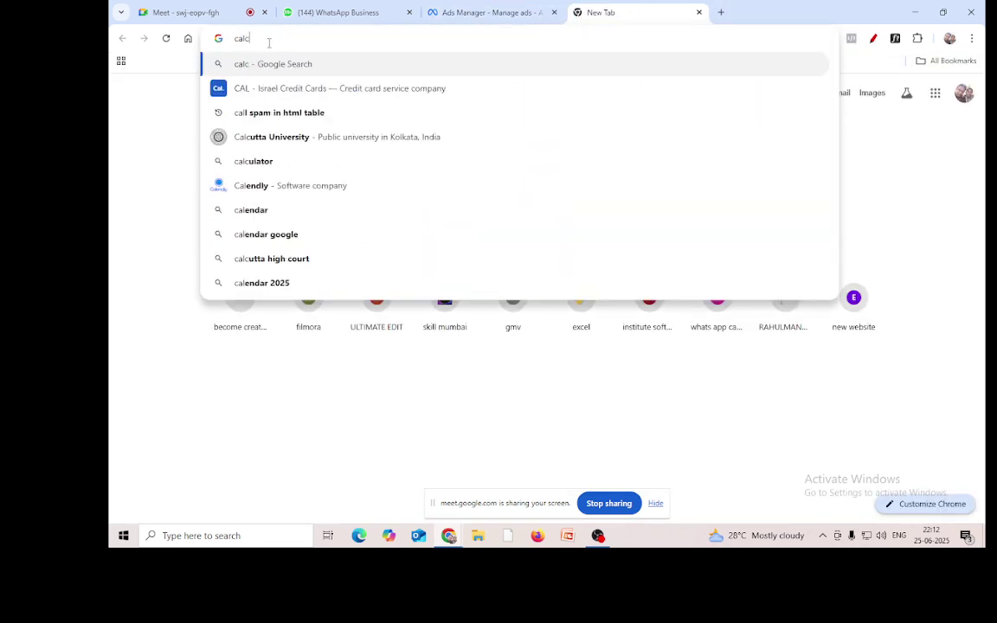
text(ulaqto)
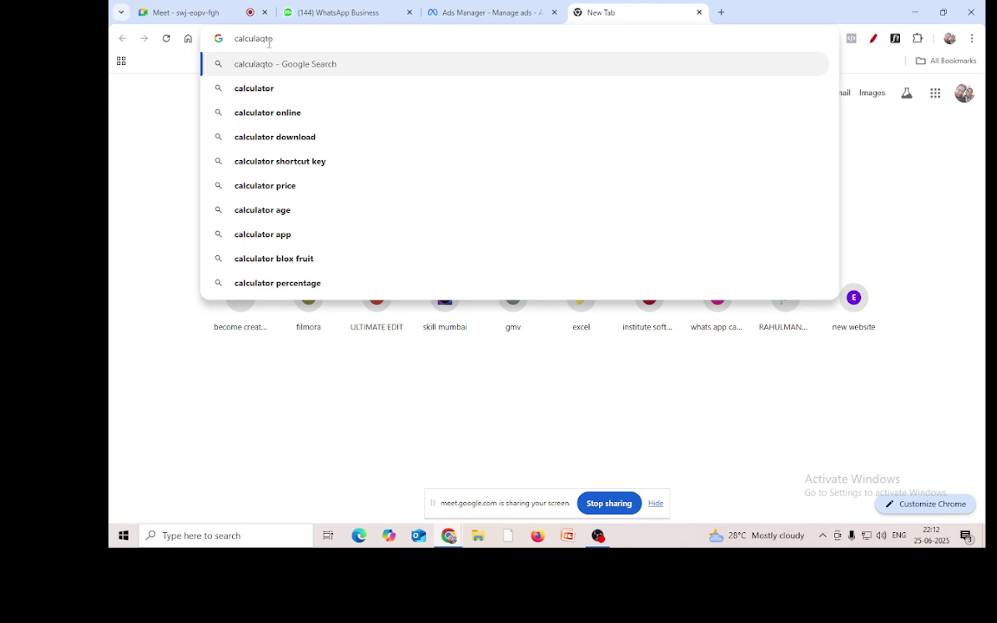
text(t)
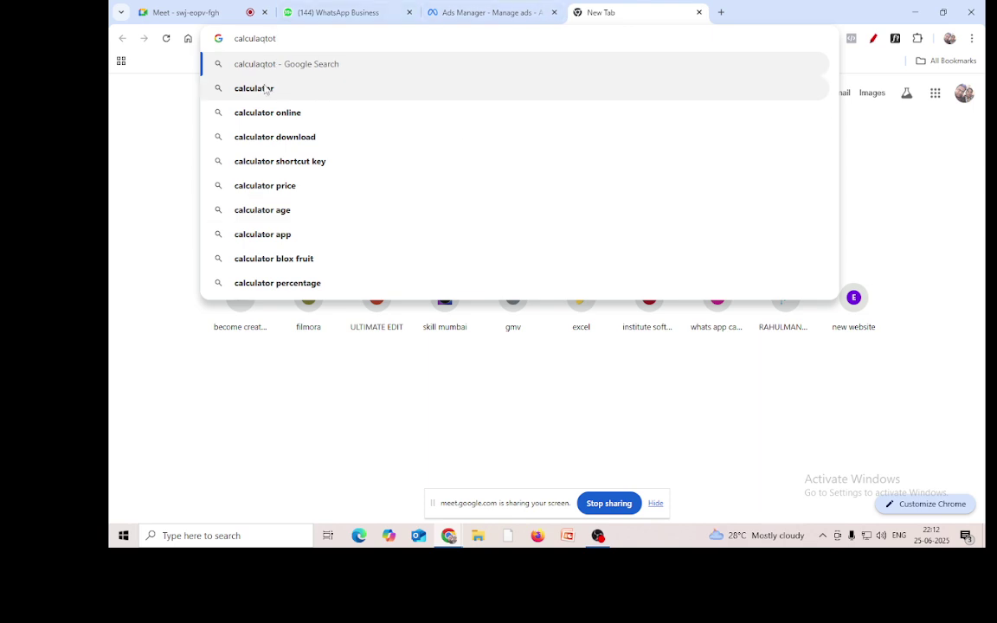
click(267, 87)
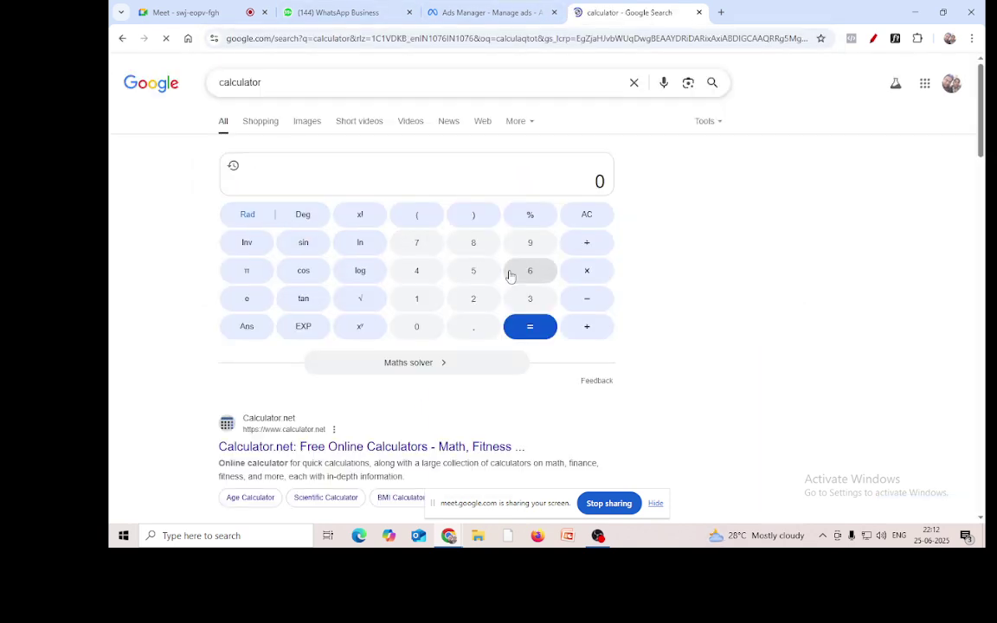
Compute 200 ÷ 16 = 12.5 on Google's calculator, then return to the Ads Manager tab.
click(473, 297)
double_click(428, 328)
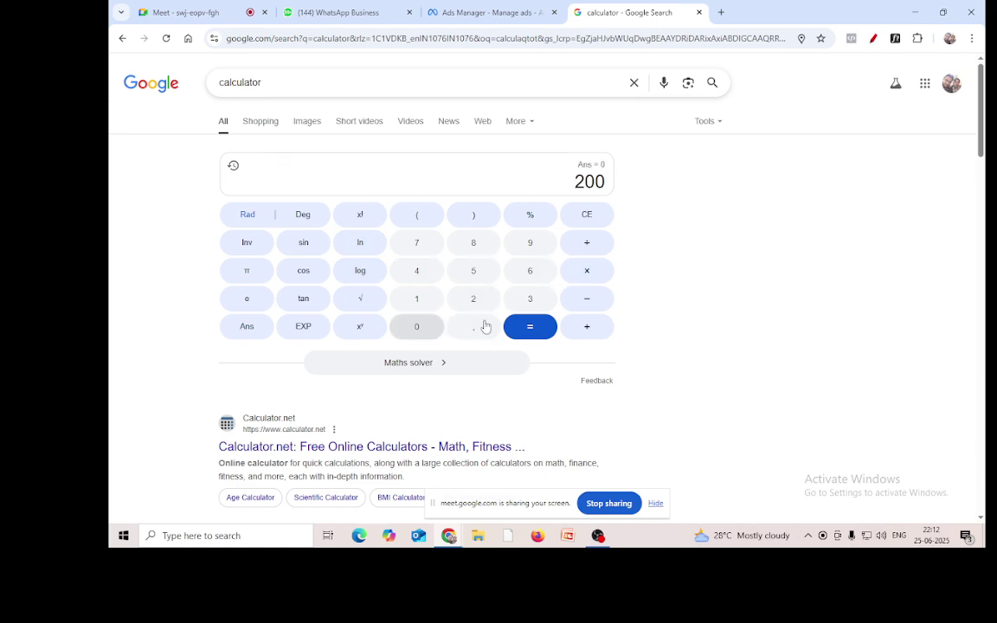
click(585, 243)
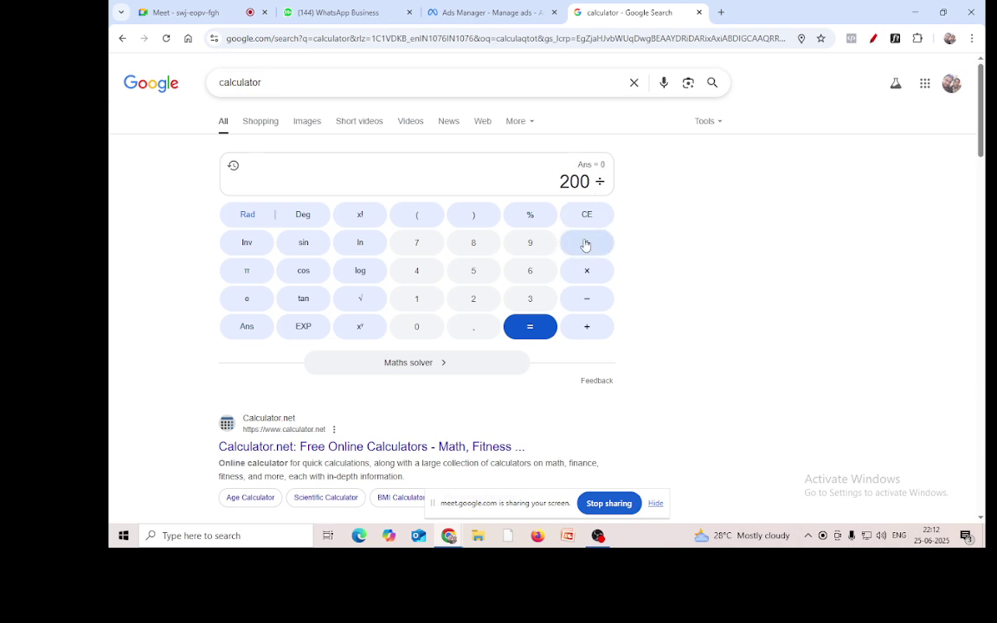
click(419, 302)
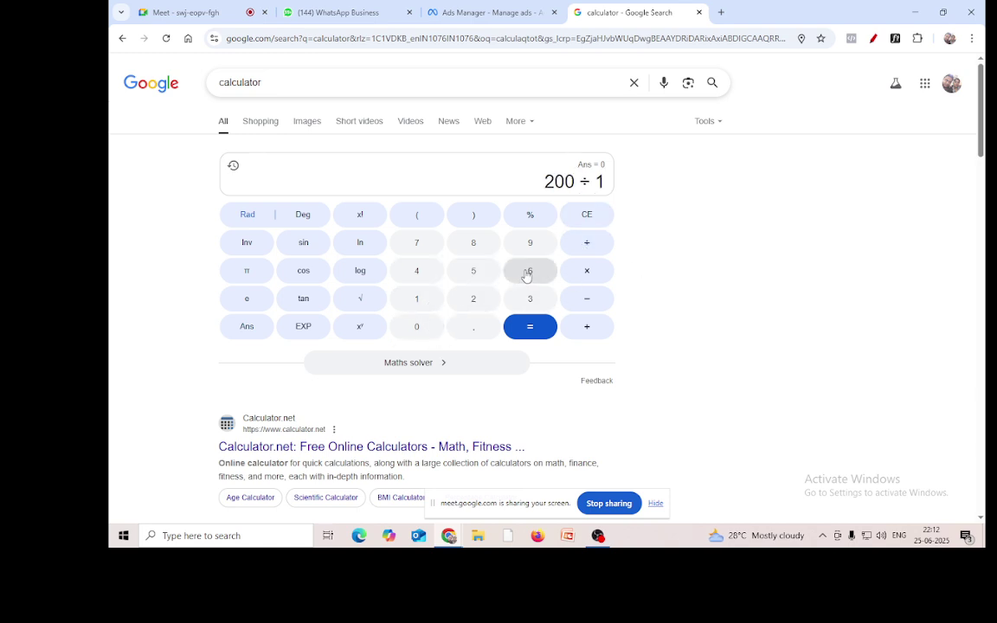
click(524, 273)
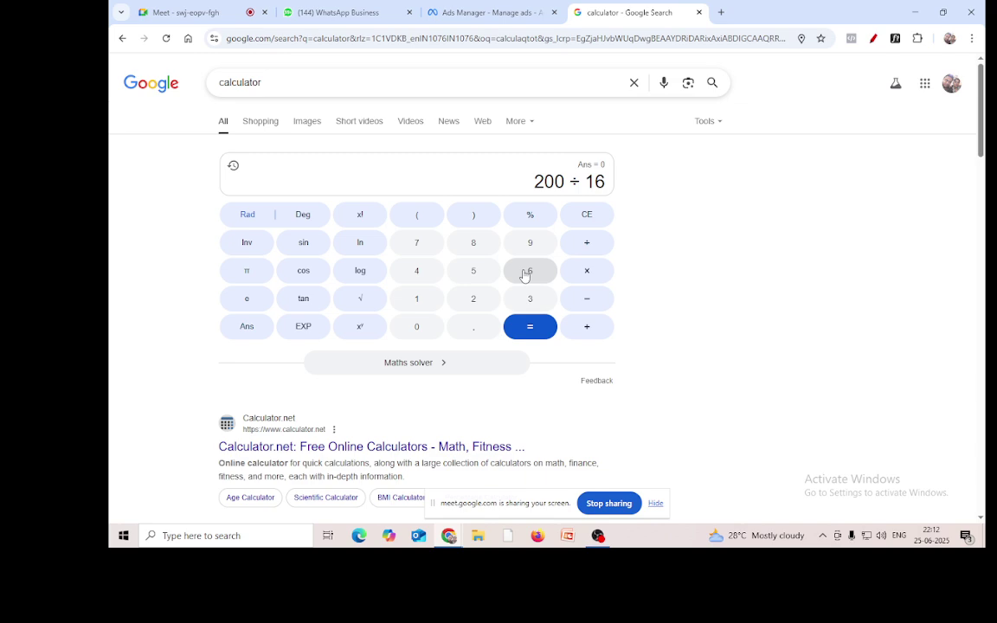
click(533, 327)
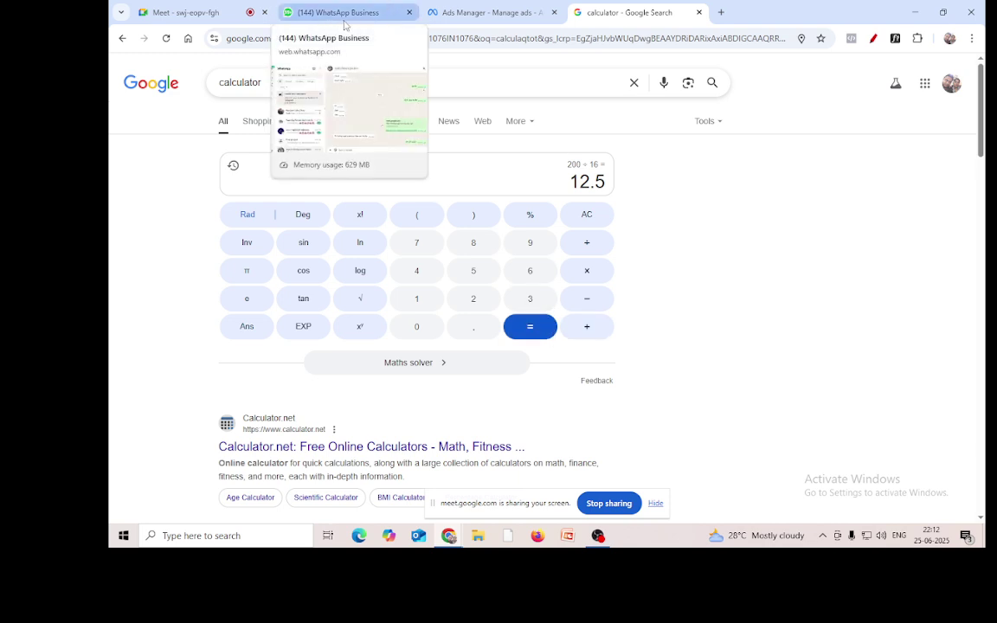
click(443, 9)
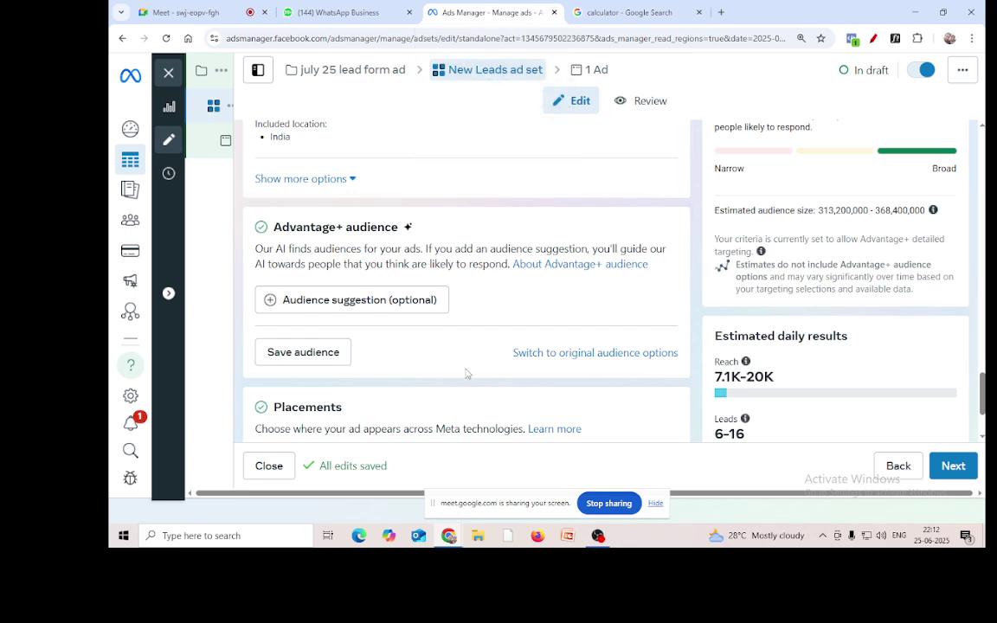
scroll(466, 372, down, 3)
scroll(471, 372, up, 3)
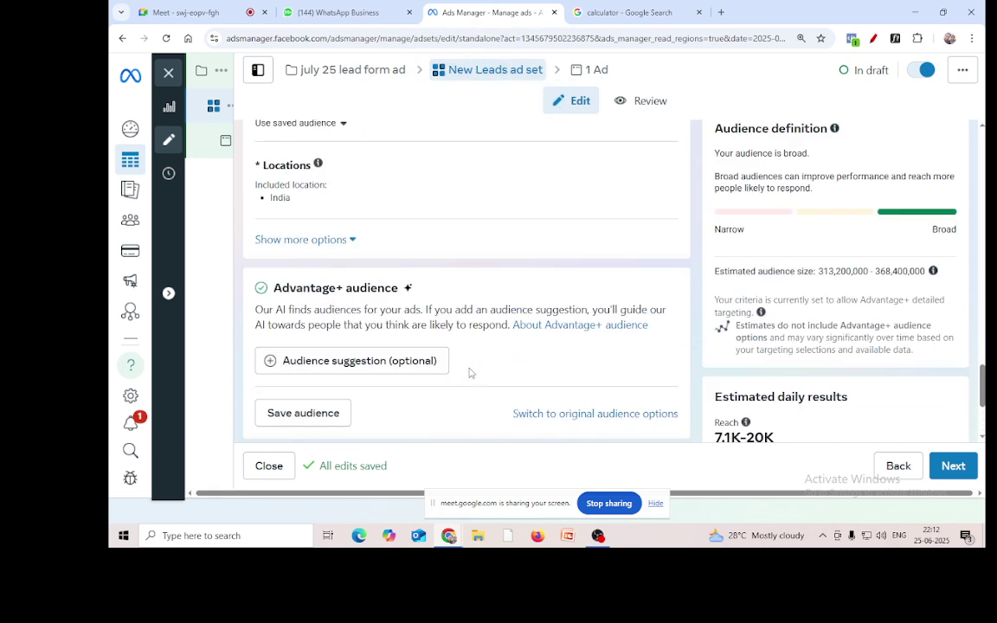
scroll(470, 368, up, 10)
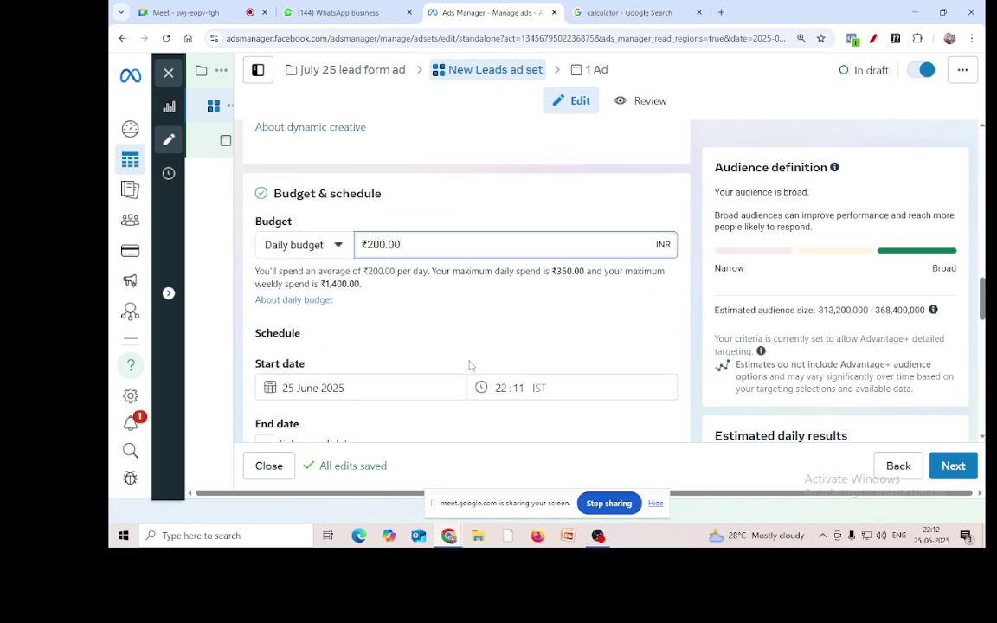
scroll(470, 366, down, 1)
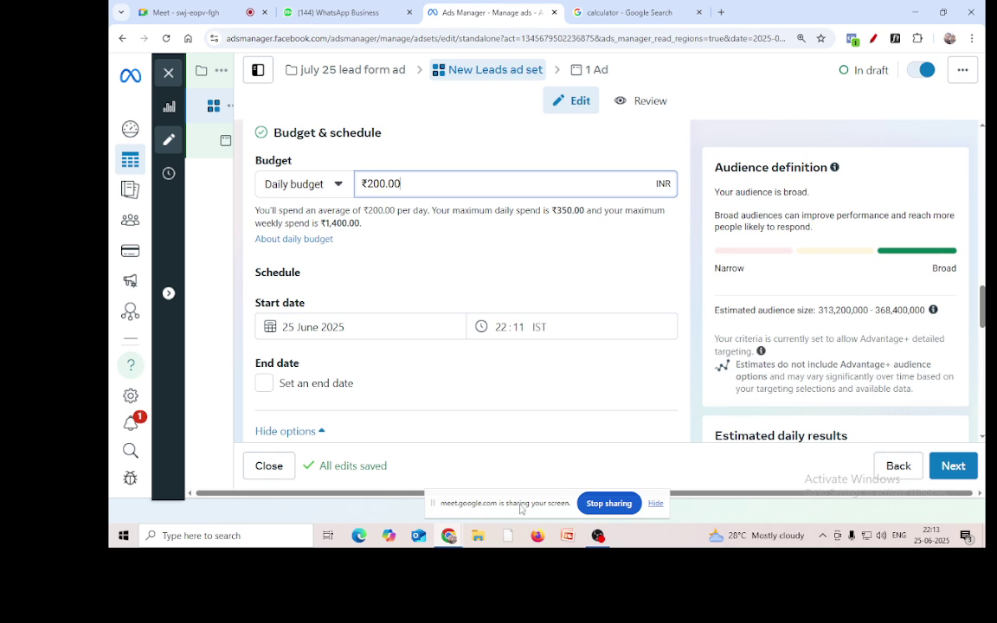
Set the ad set's start date to 26 June 2025 at 08:00 IST.
click(251, 299)
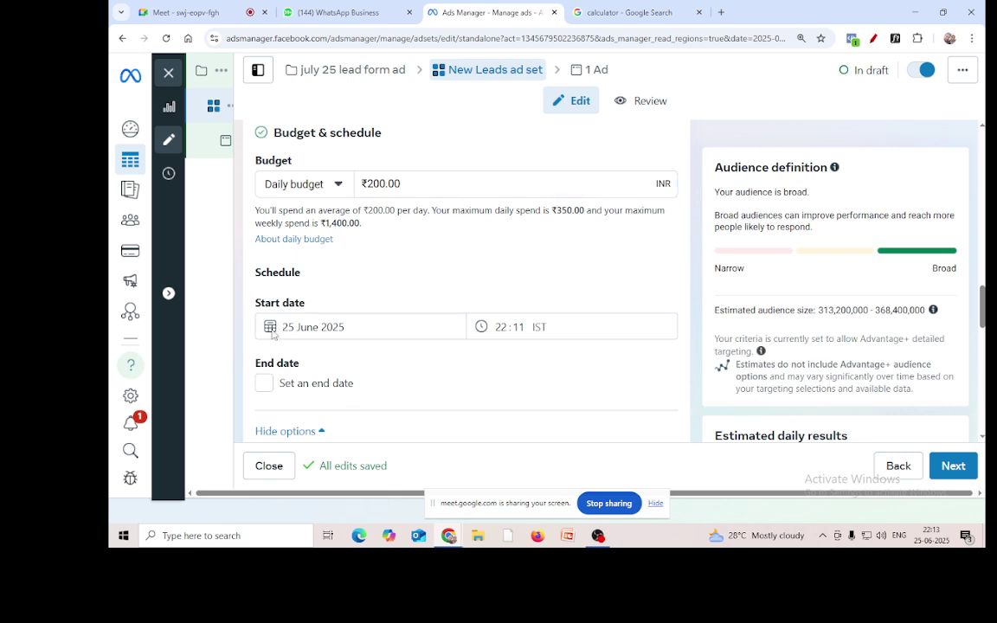
click(348, 327)
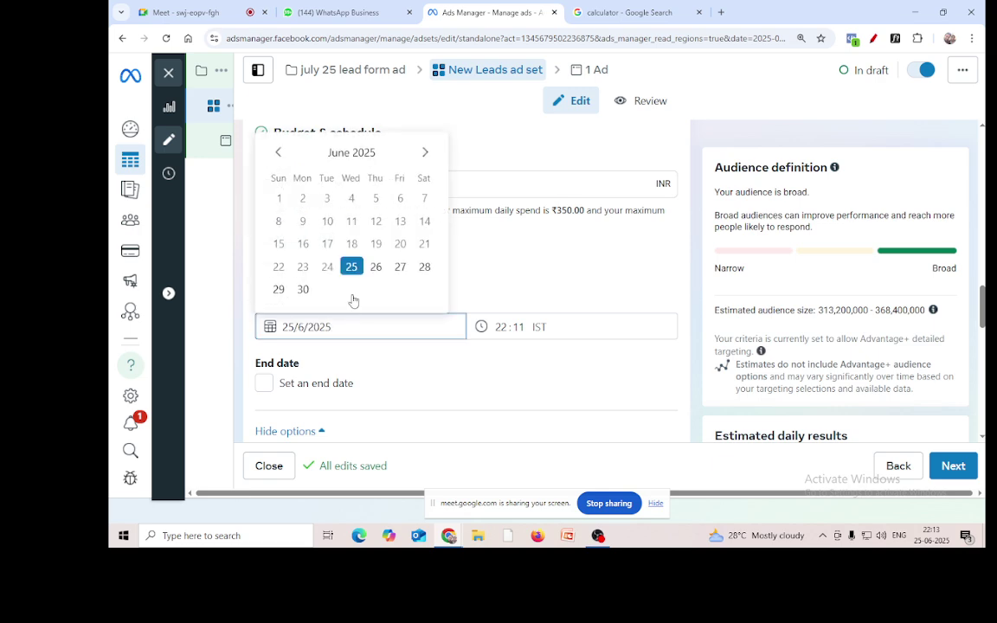
click(378, 268)
click(550, 333)
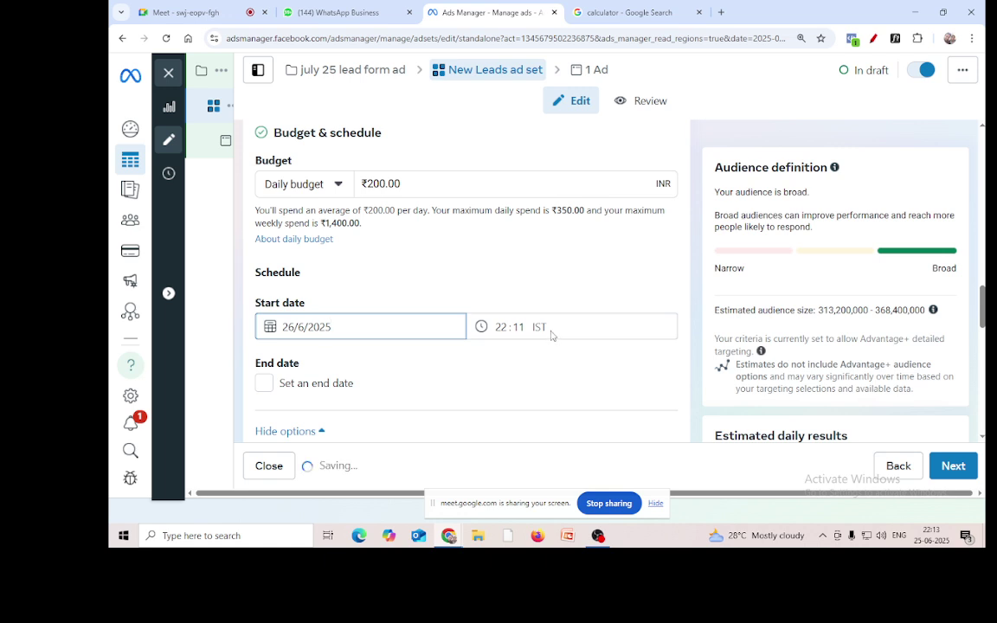
click(509, 328)
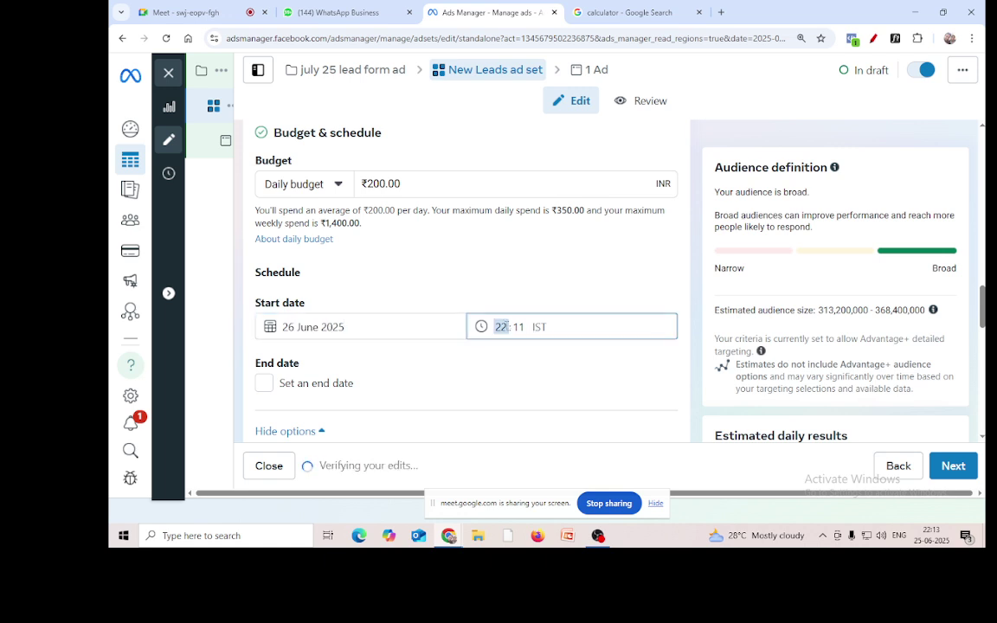
text(08)
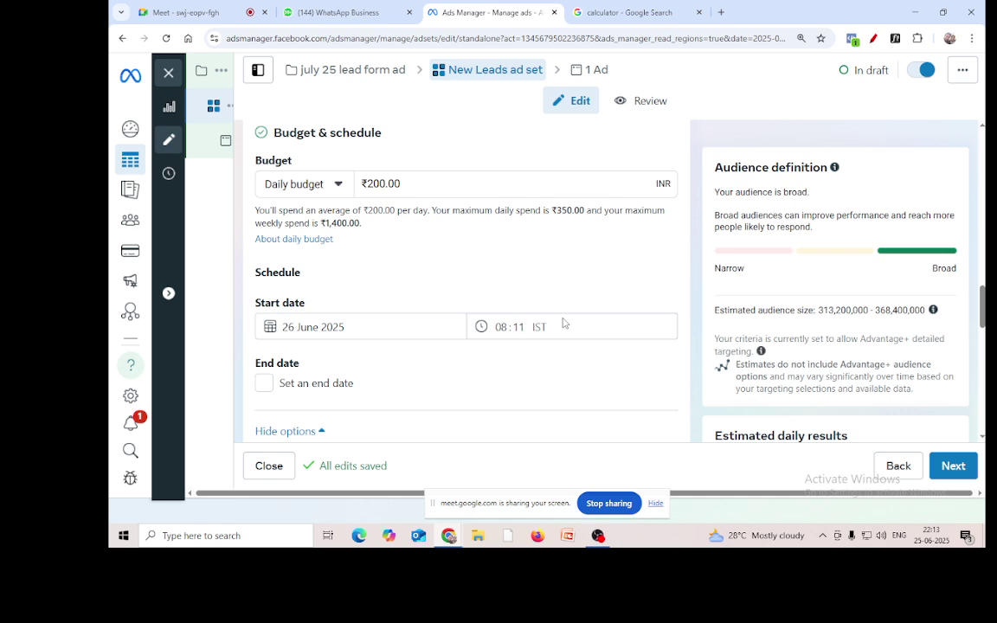
click(517, 326)
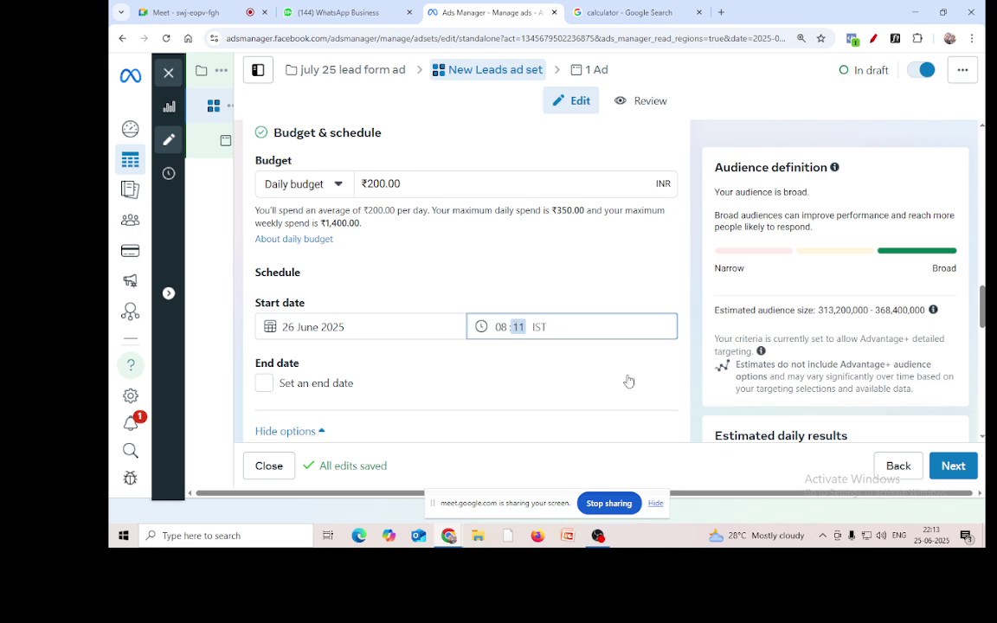
text(00)
scroll(386, 339, down, 2)
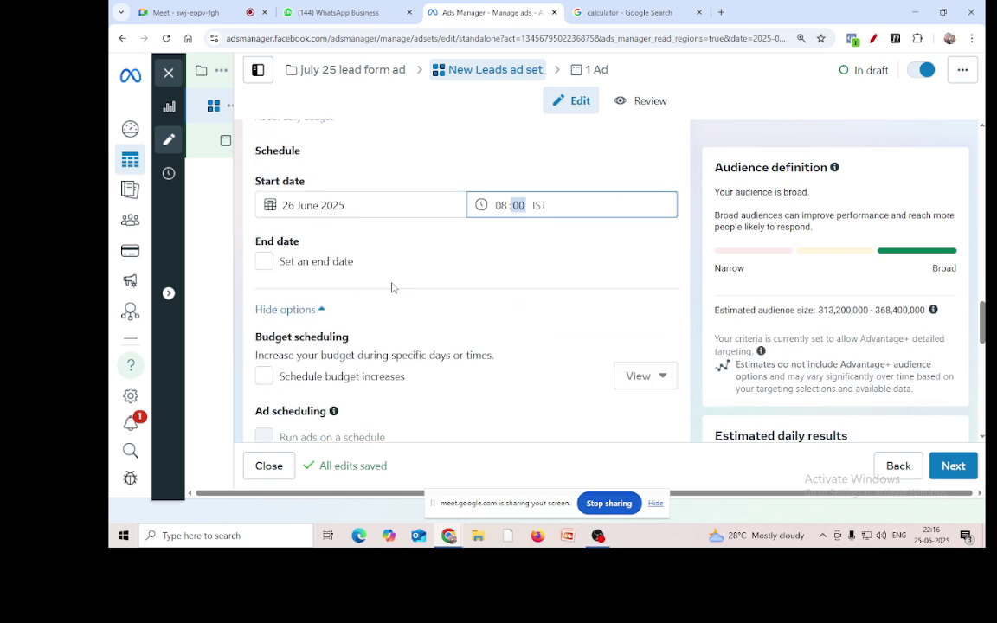
scroll(398, 287, down, 1)
scroll(398, 288, down, 2)
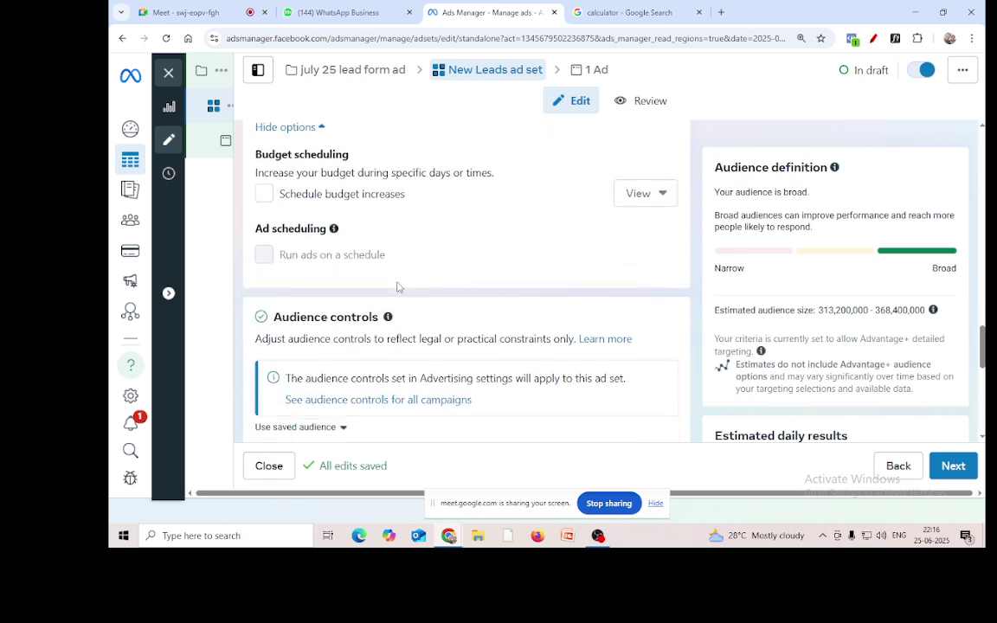
scroll(398, 288, down, 5)
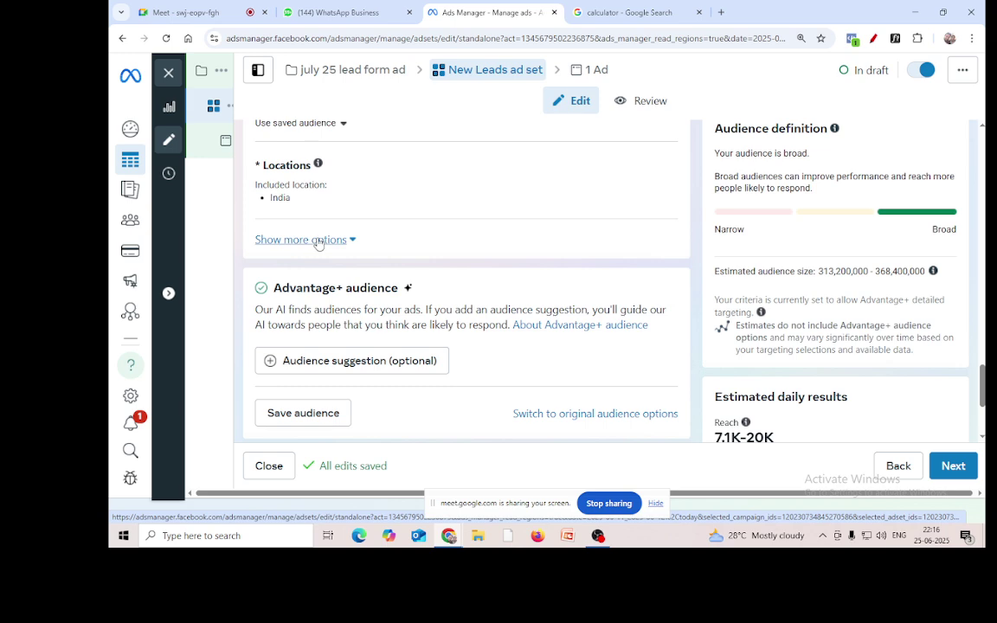
mouse_move(592, 200)
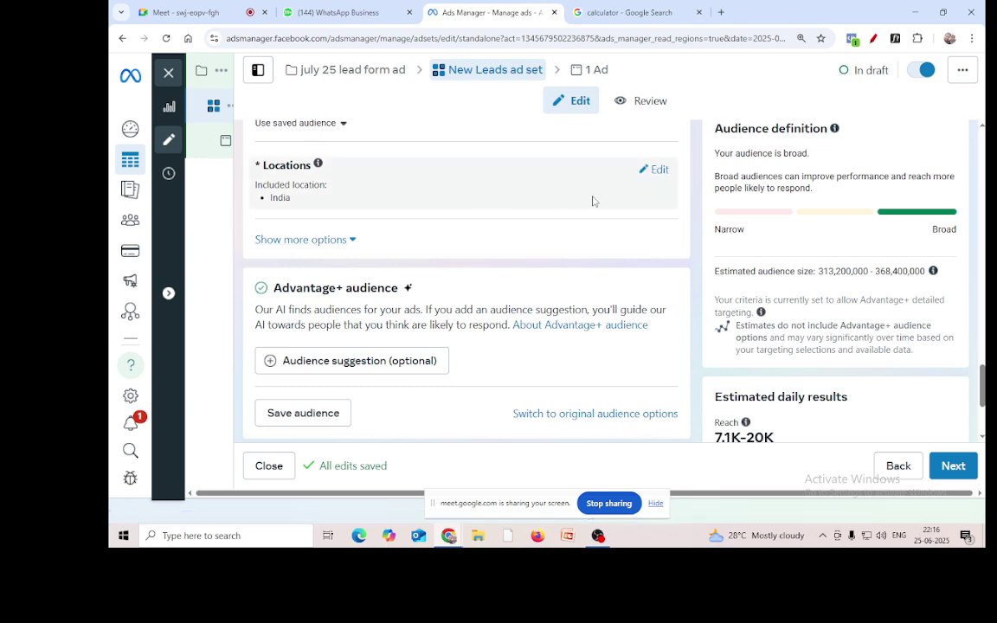
Replace India with West Bengal, India as the ad set's target location.
click(658, 170)
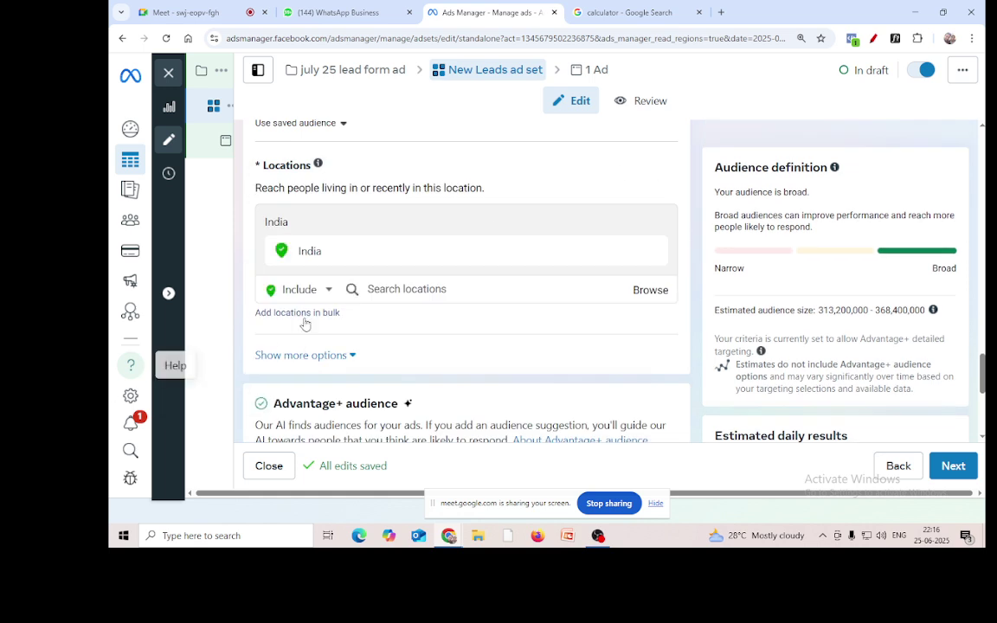
click(381, 289)
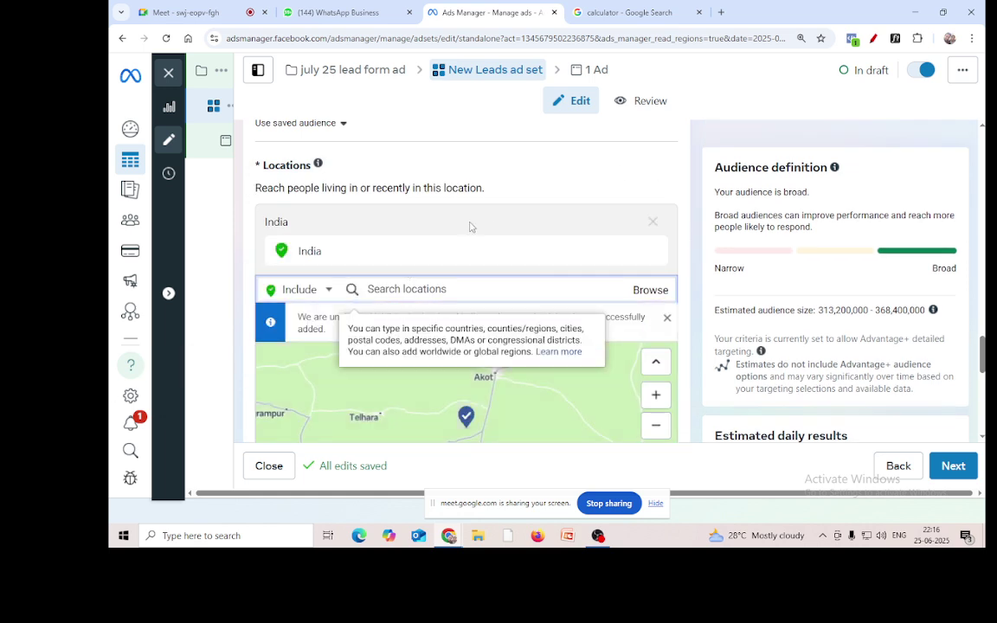
text(west)
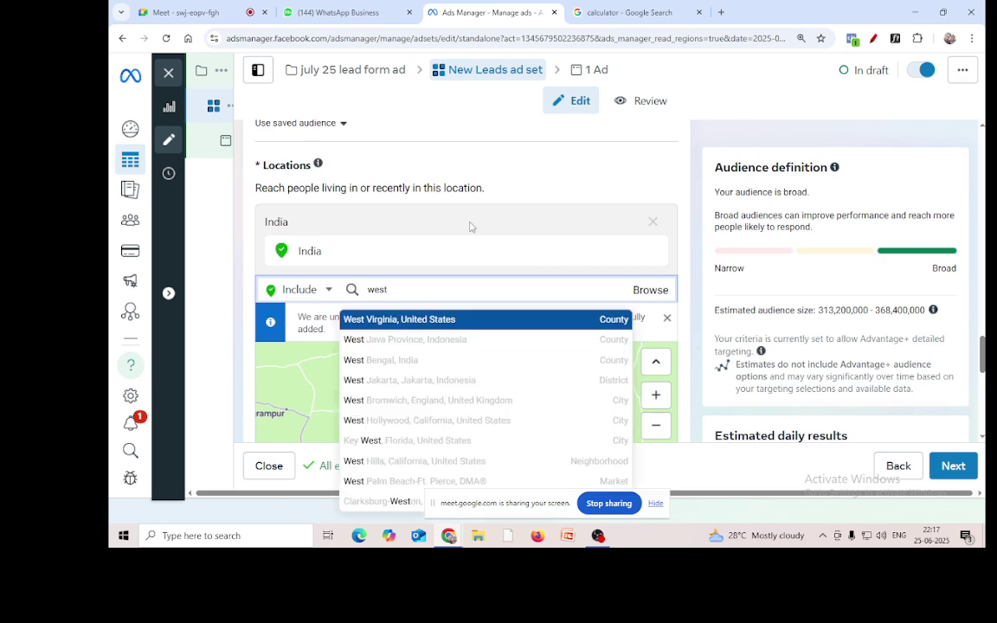
click(390, 367)
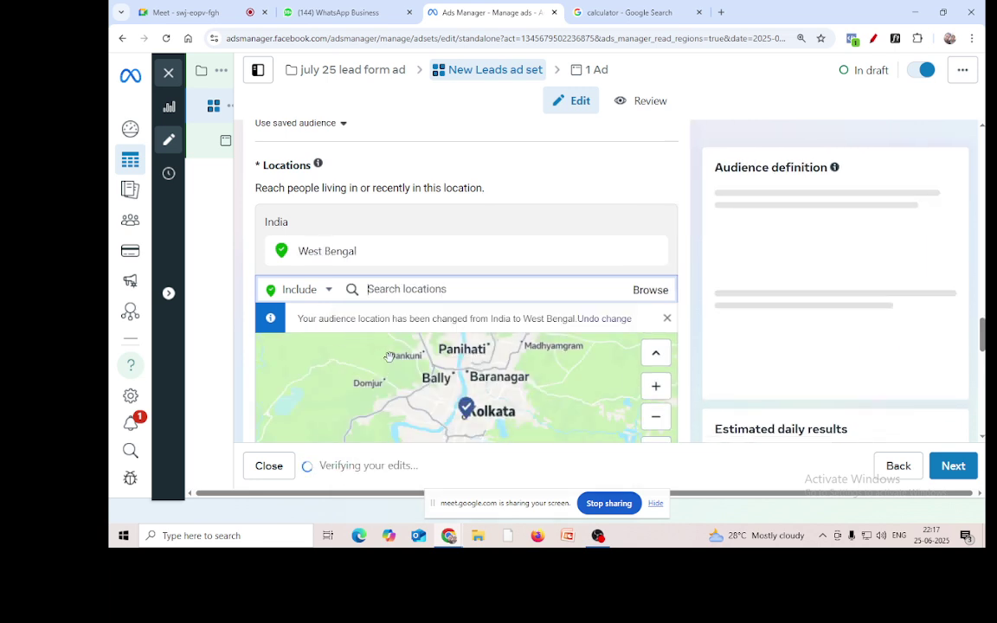
scroll(531, 232, down, 2)
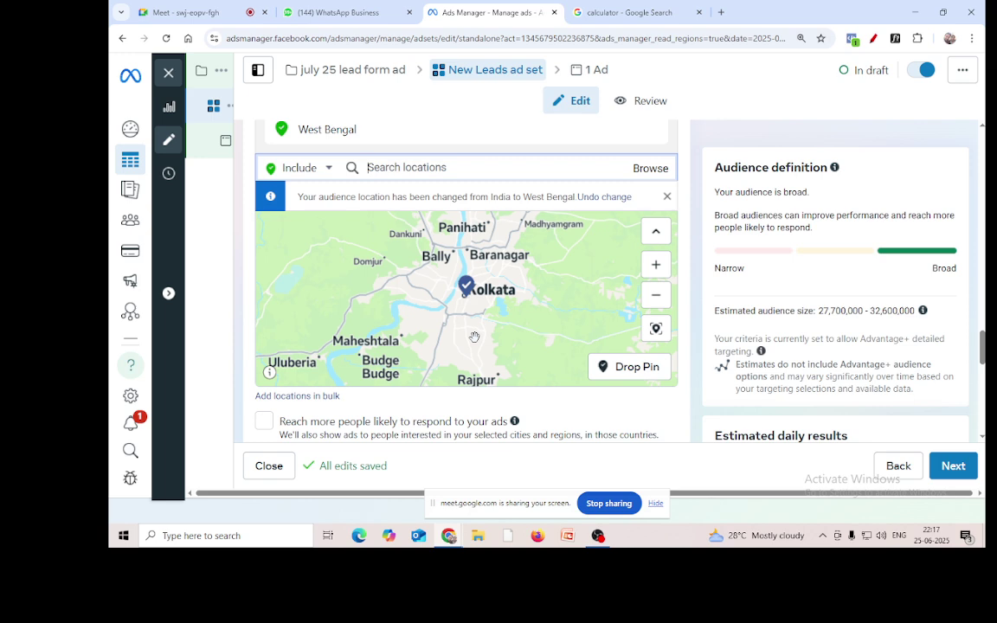
scroll(475, 337, up, 1)
scroll(474, 337, down, 2)
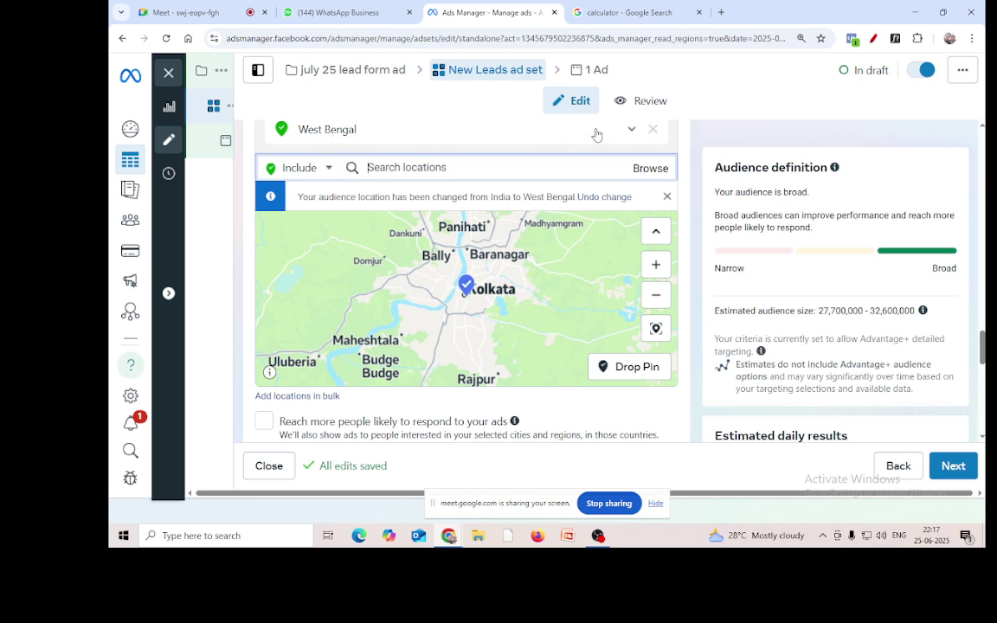
click(631, 130)
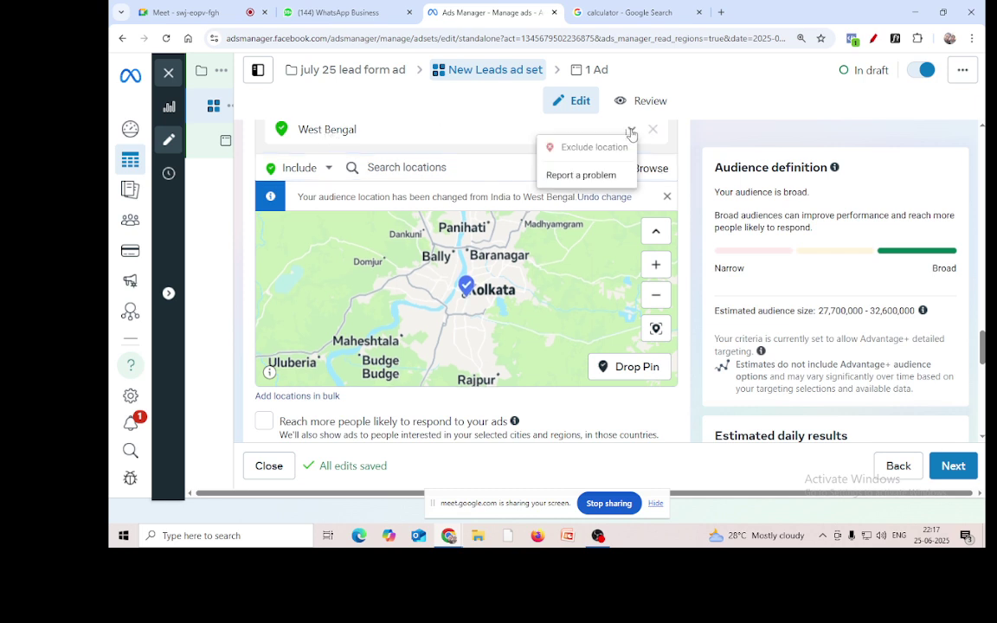
scroll(482, 341, up, 2)
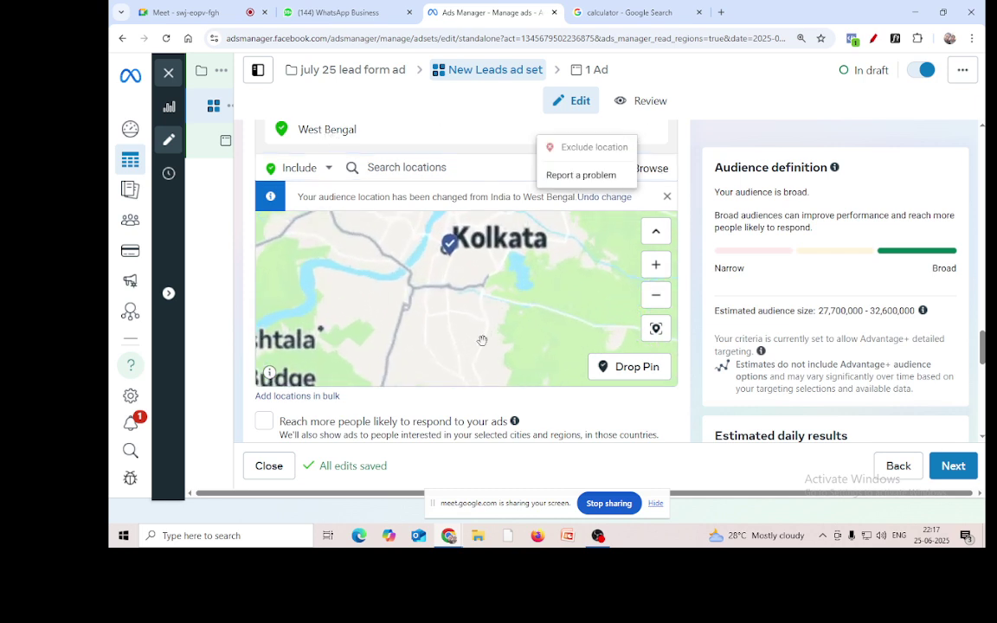
scroll(483, 340, down, 1)
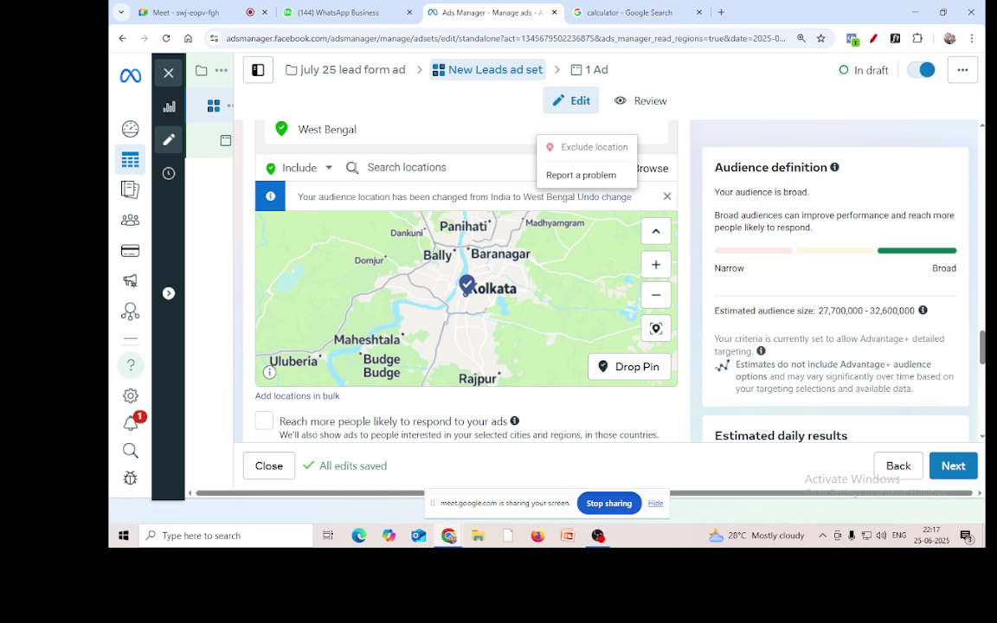
click(523, 153)
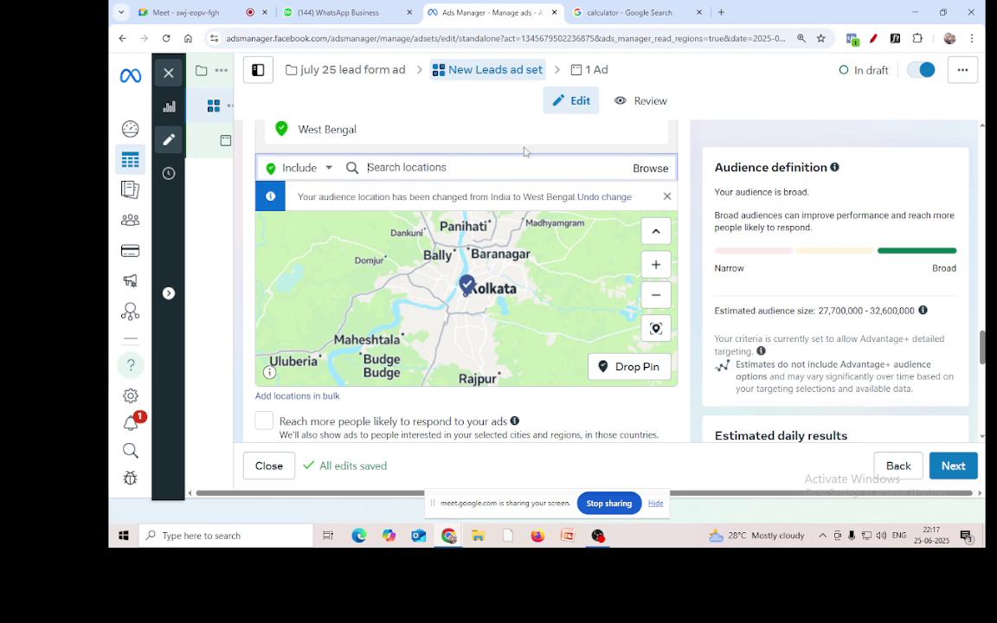
Add Assam, India as a second location and clear the stray search text.
text(assa)
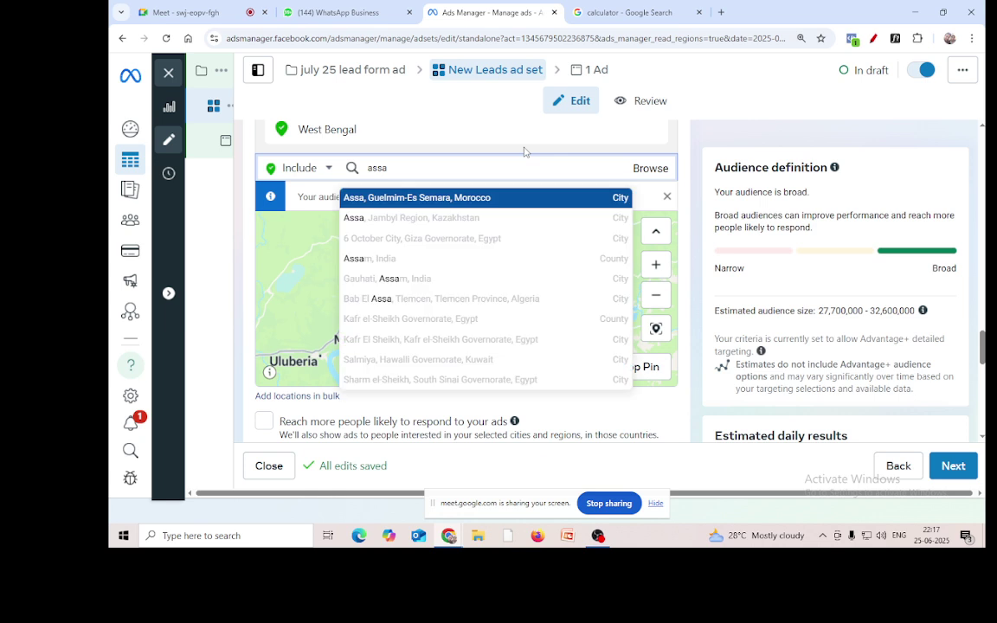
text(m)
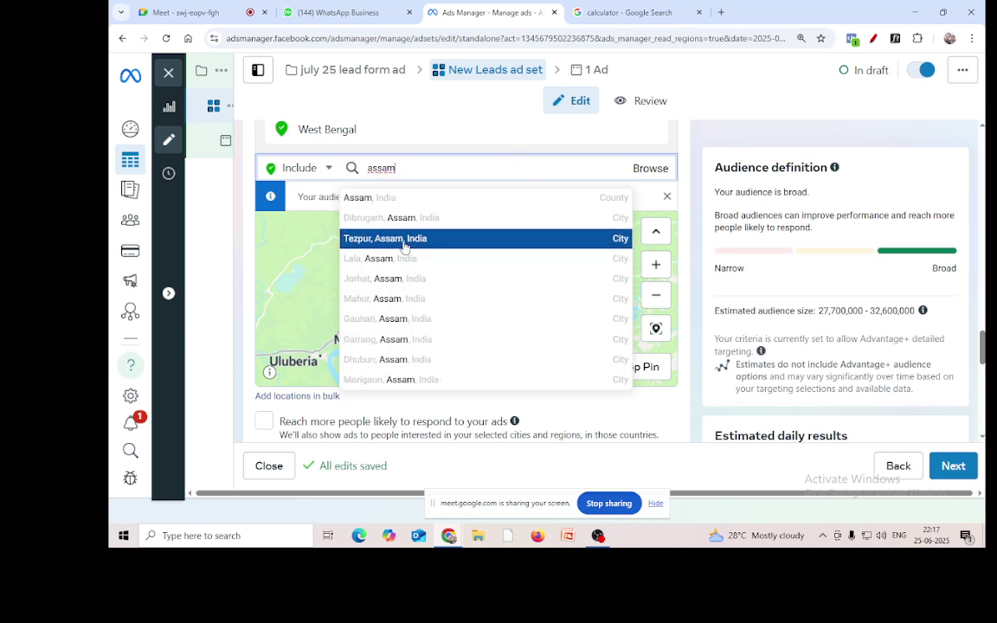
click(391, 204)
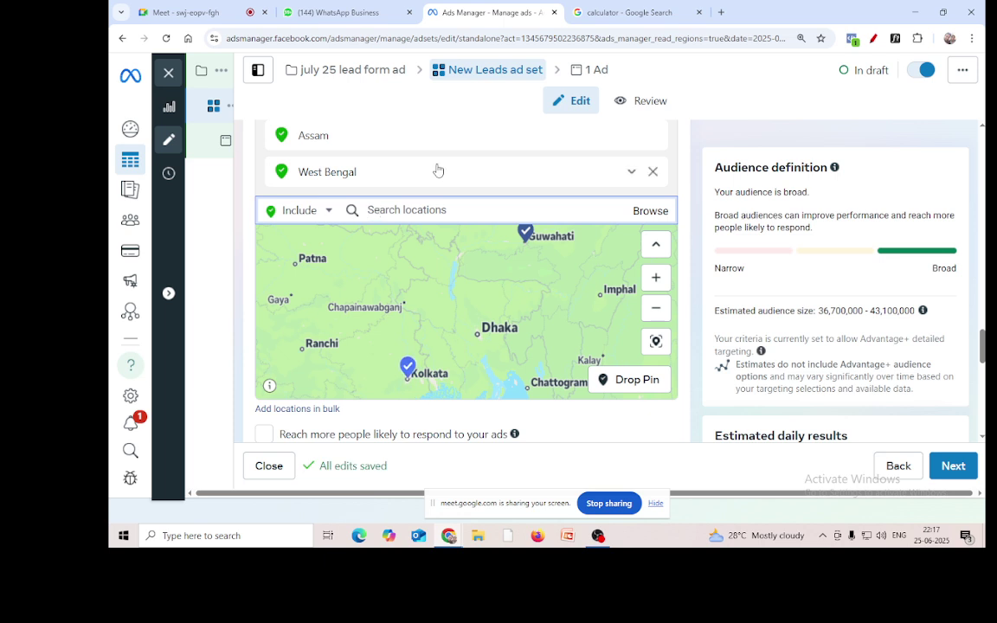
text(odshi)
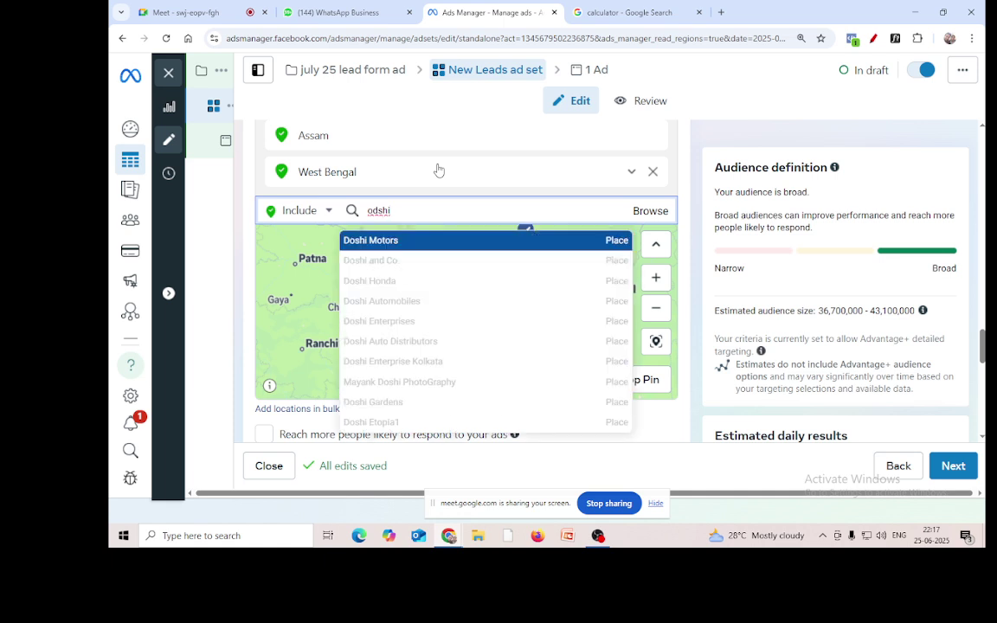
text(a)
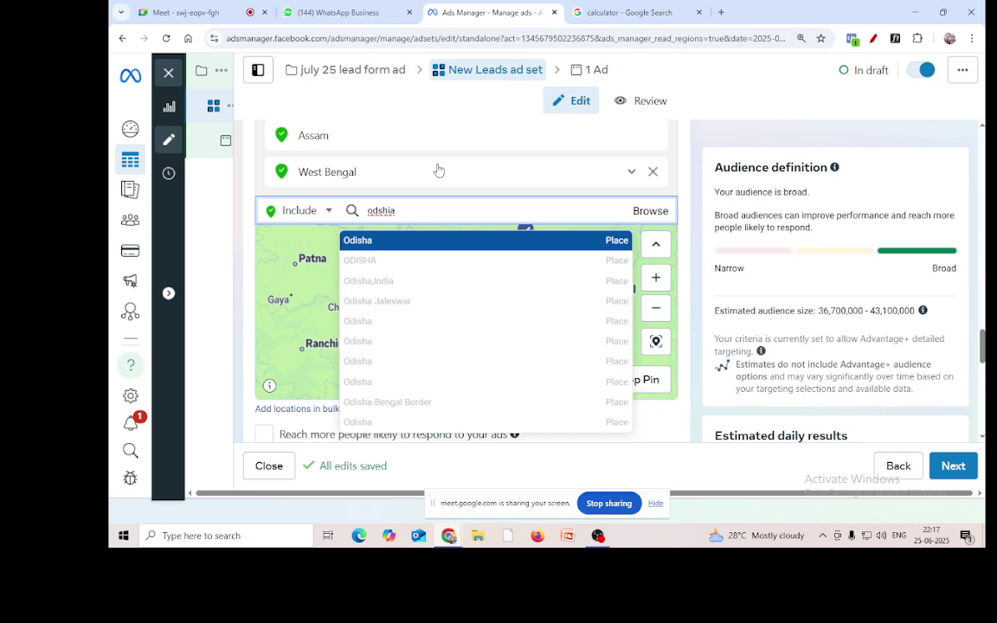
click(361, 281)
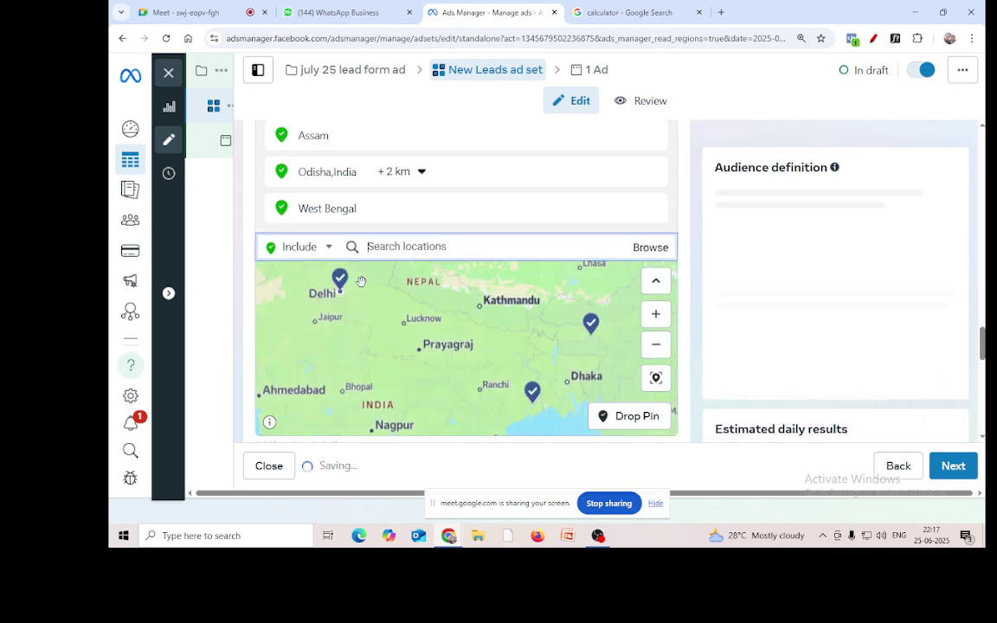
click(421, 173)
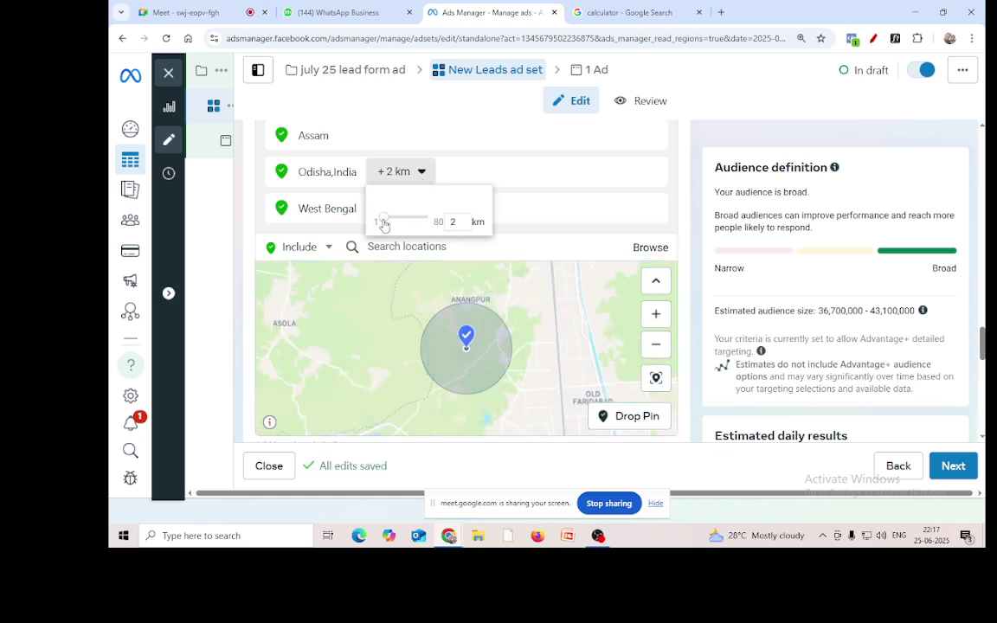
drag(385, 224, 428, 221)
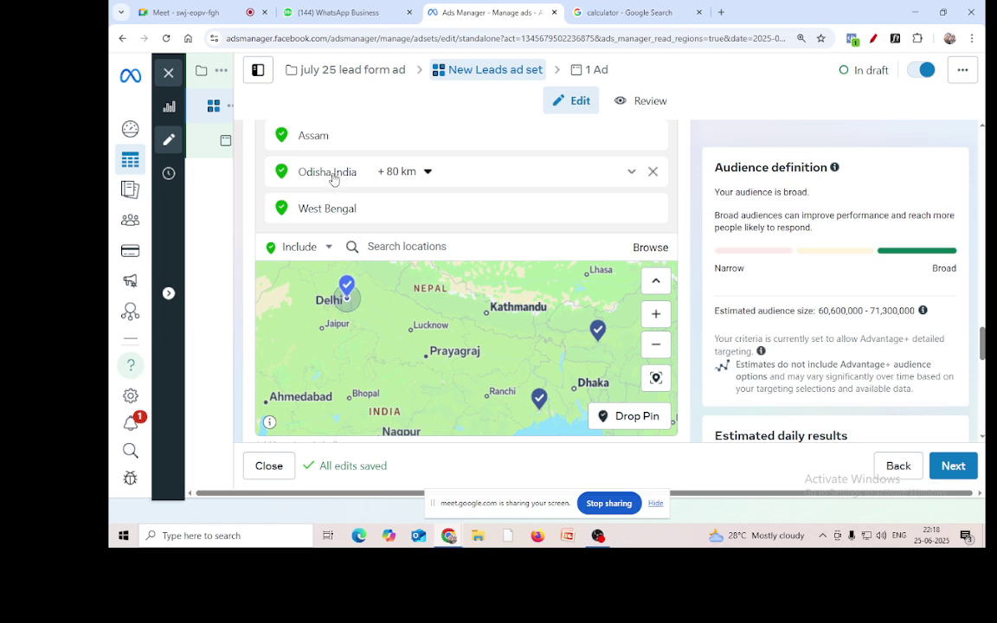
click(631, 172)
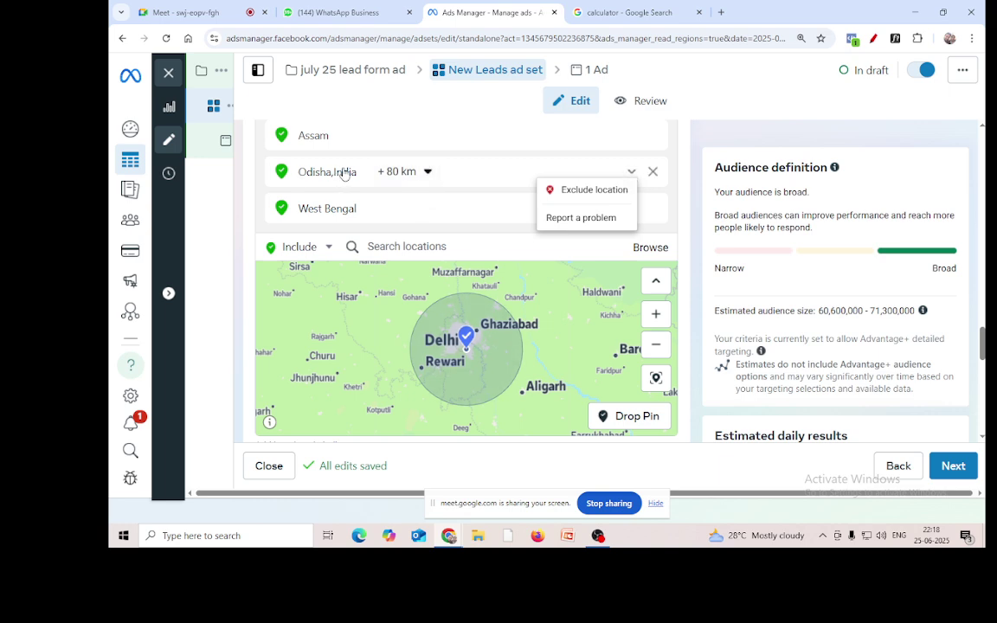
click(653, 172)
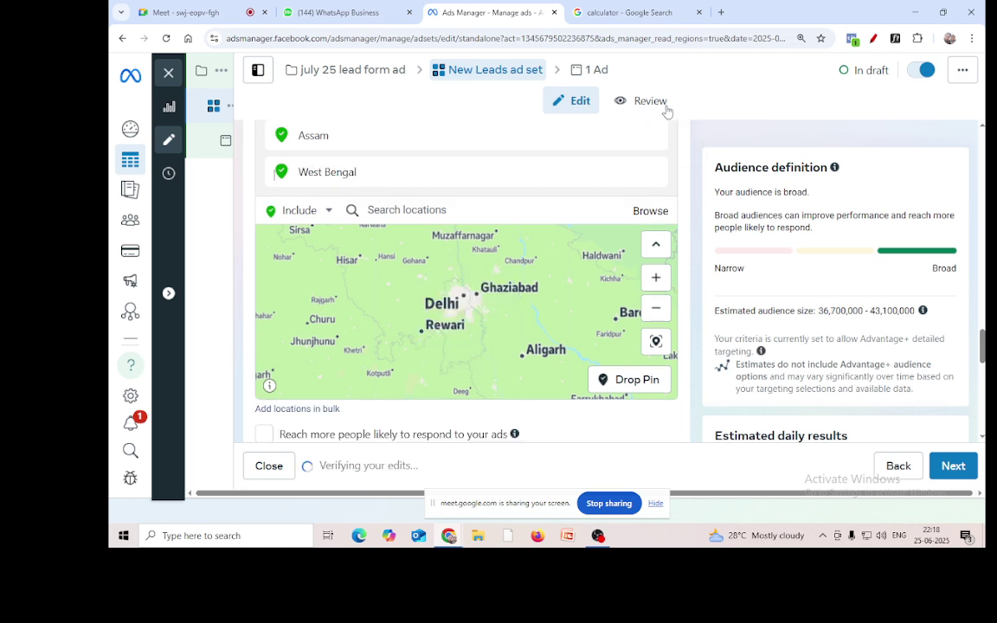
Search Google for 'odshia' in a new browser tab.
click(721, 12)
click(408, 39)
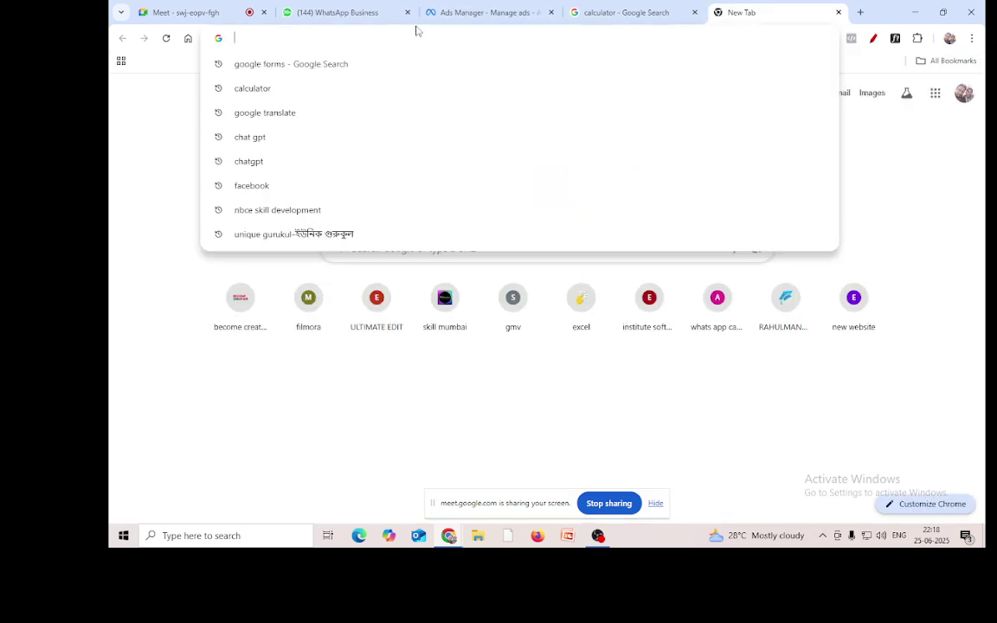
text(od)
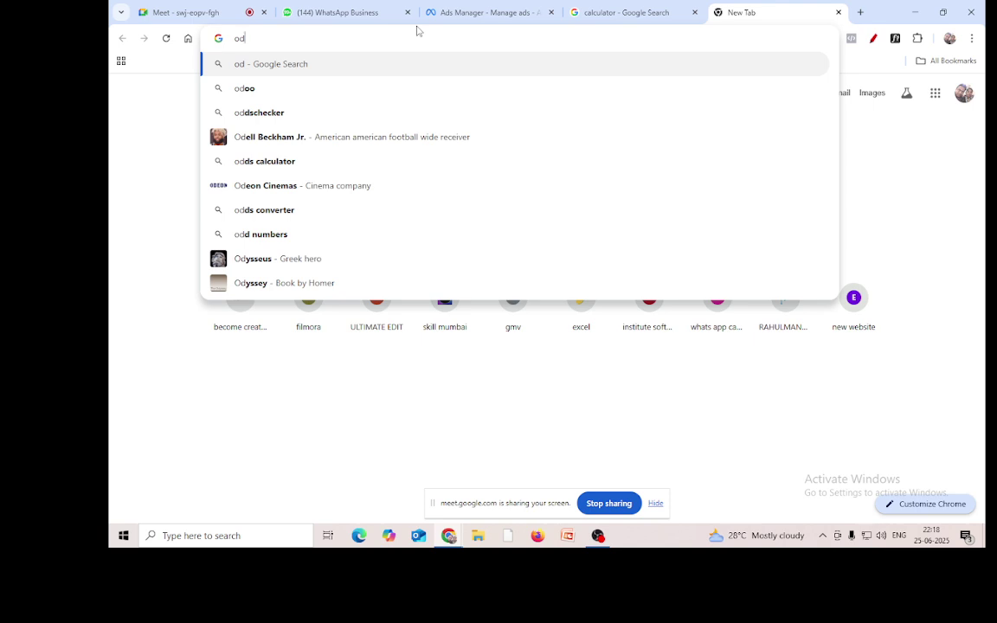
text(shia)
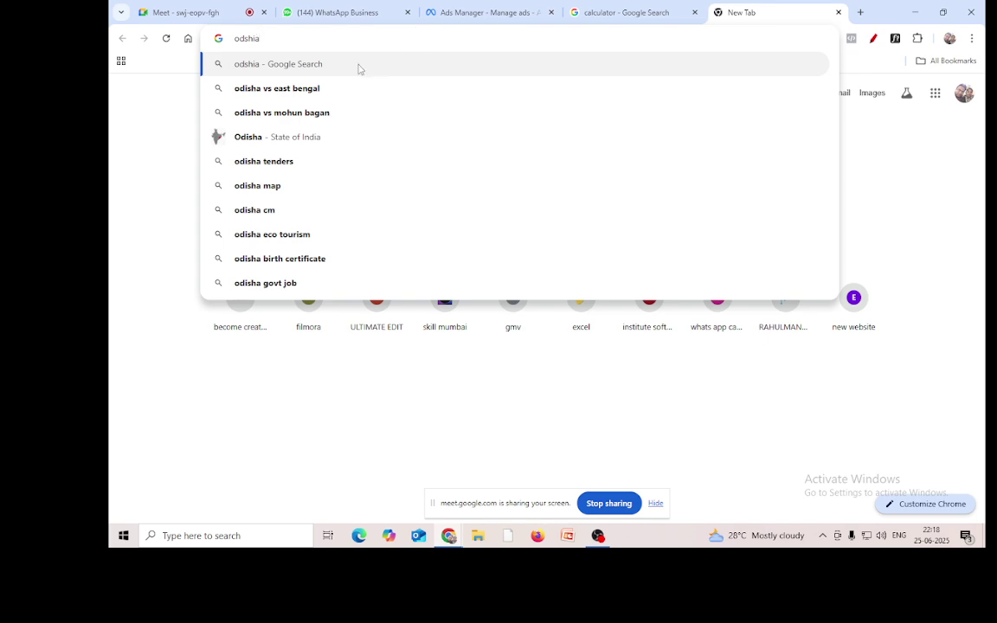
click(249, 66)
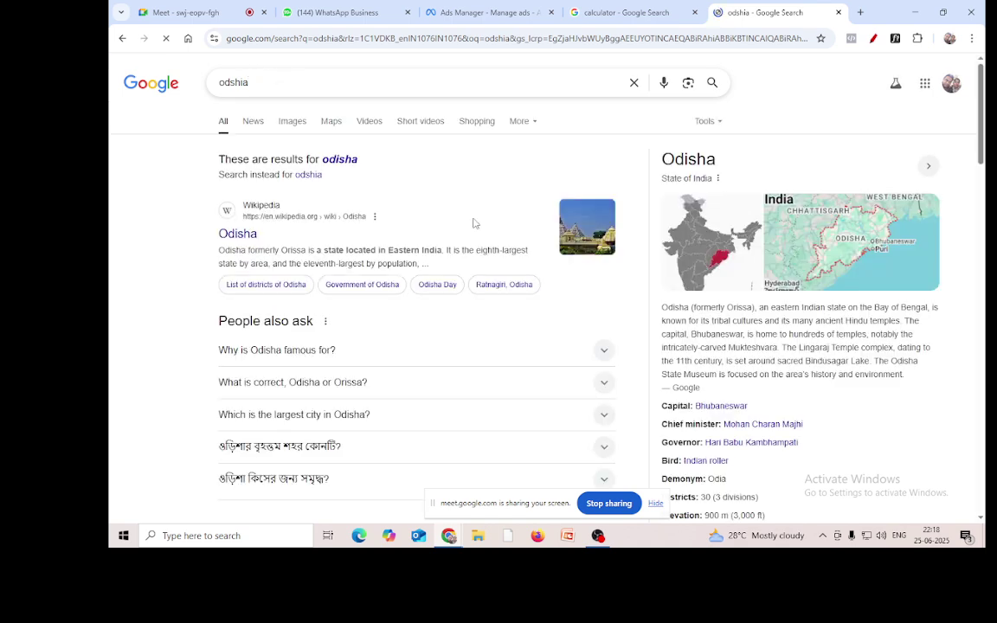
Copy the spelling 'Odisha' from the top result and return to the Ads Manager tab.
double_click(241, 234)
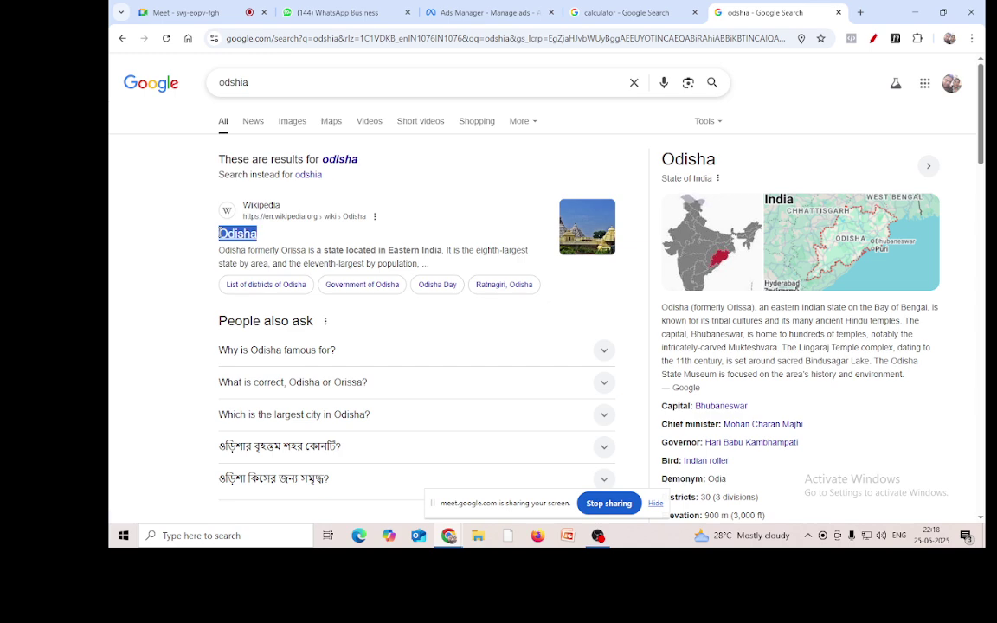
right_click(241, 237)
click(260, 369)
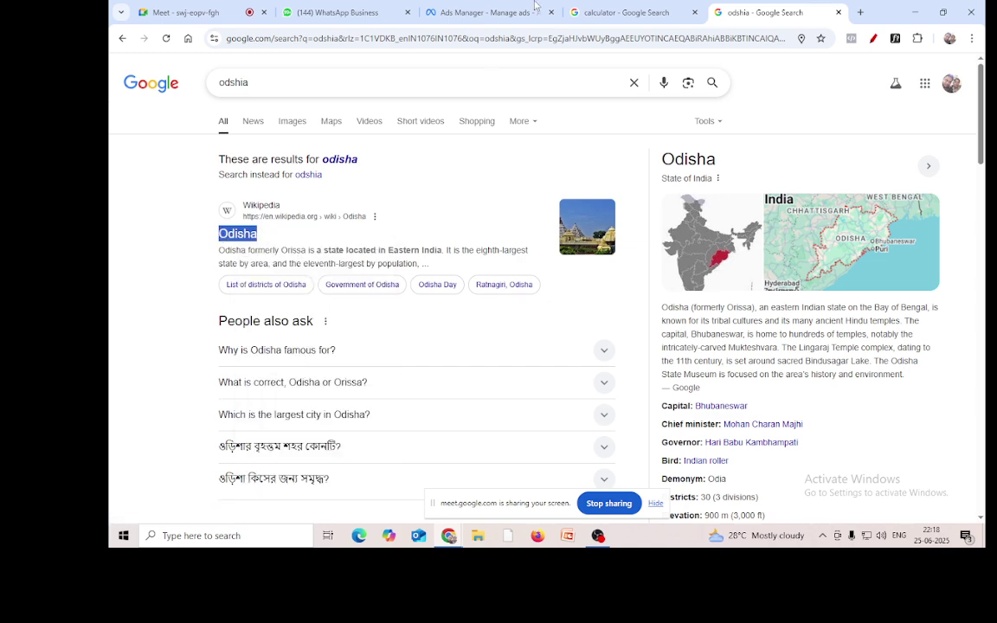
click(534, 8)
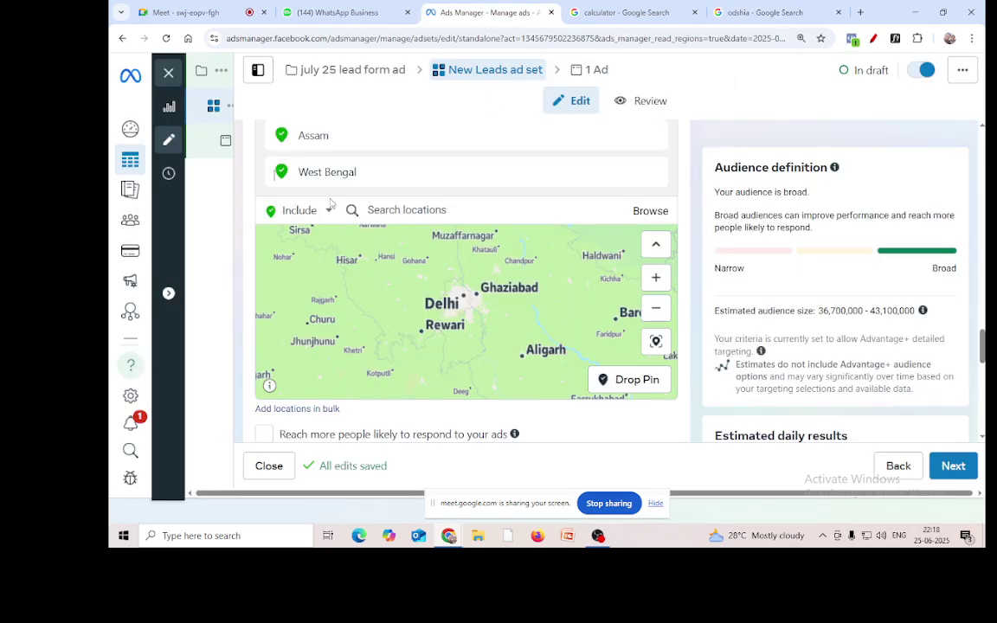
Paste 'Odisha' into the location search and add Orissa, India to the included locations.
click(367, 211)
key(ctrl+v)
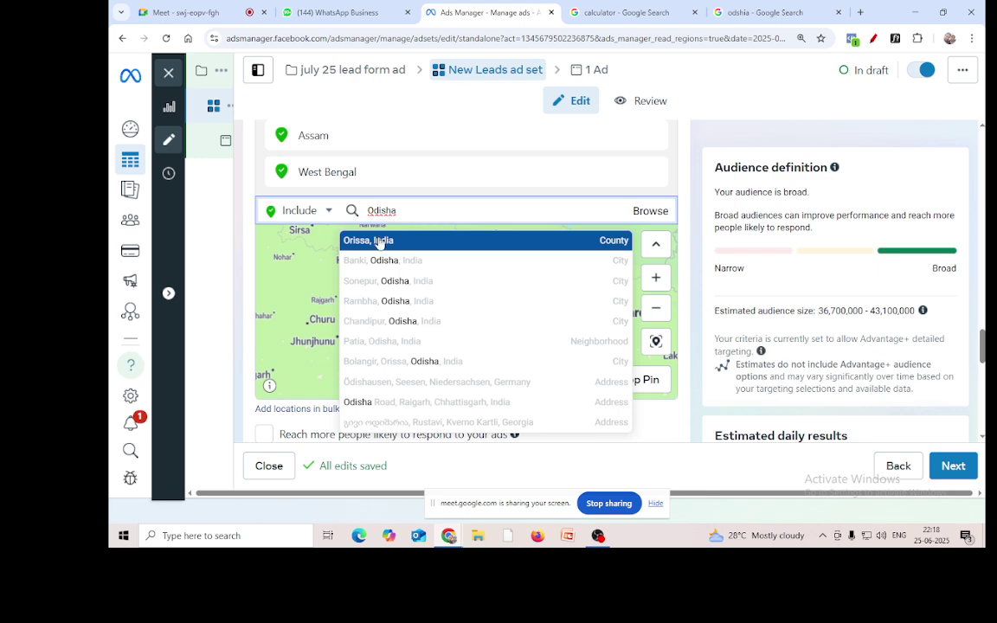
click(378, 242)
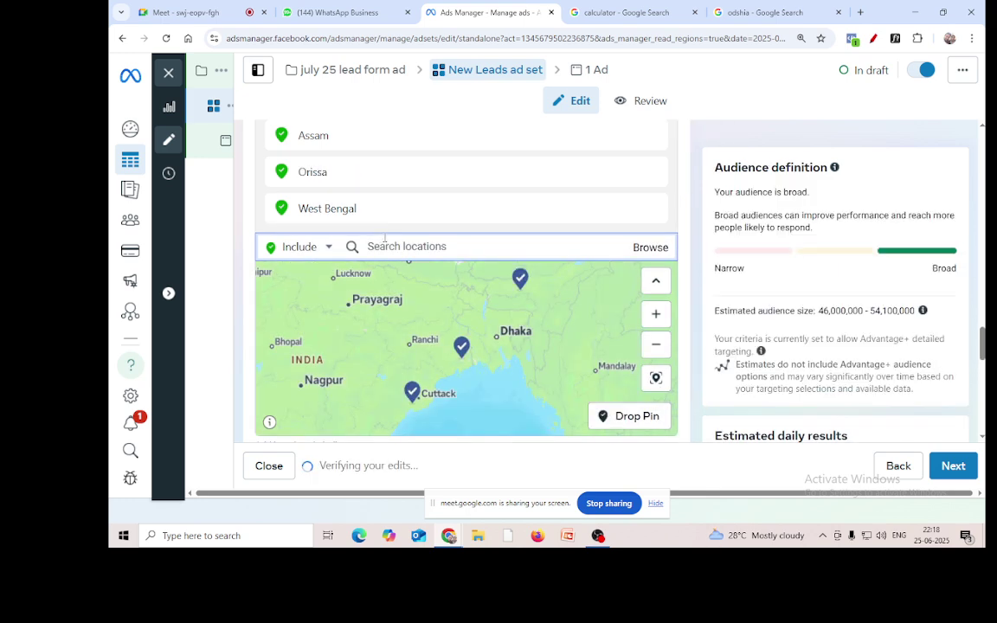
scroll(551, 314, down, 3)
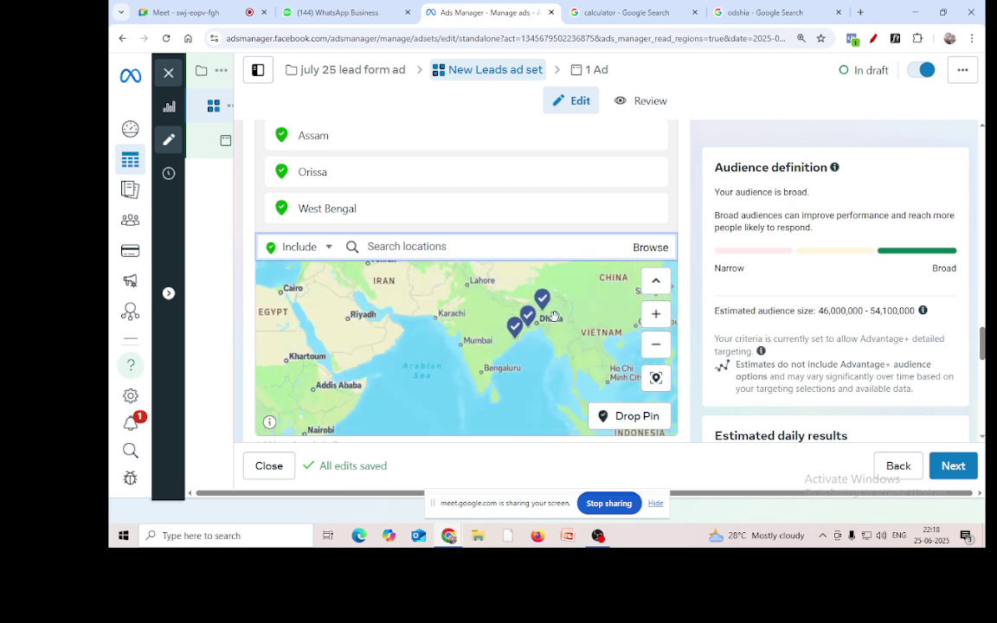
mouse_move(983, 344)
mouse_down()
mouse_move(985, 376)
mouse_move(983, 339)
mouse_up()
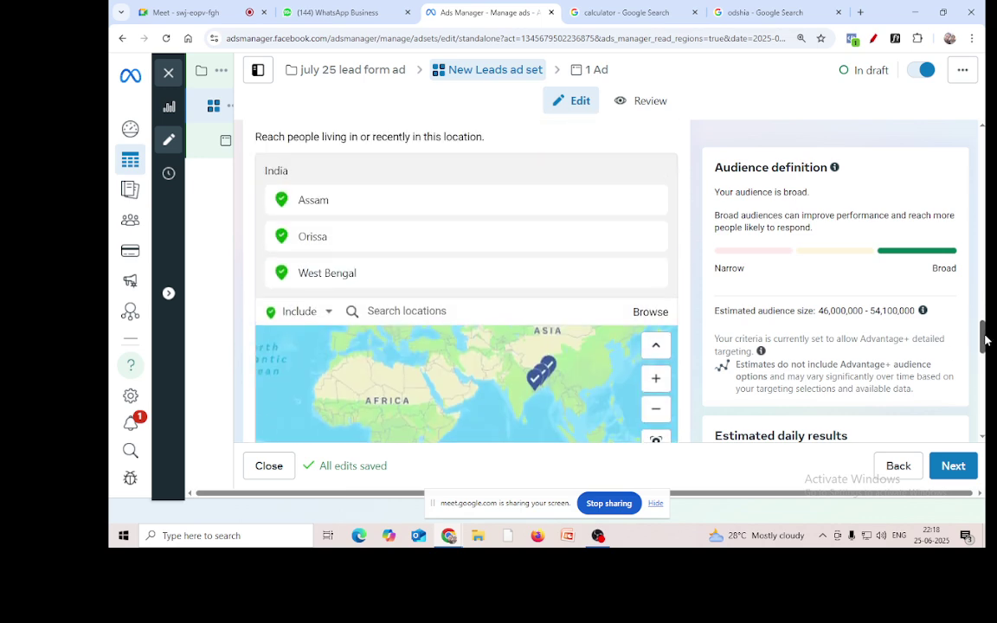
Show West Bengal on the map and check its location options.
click(341, 284)
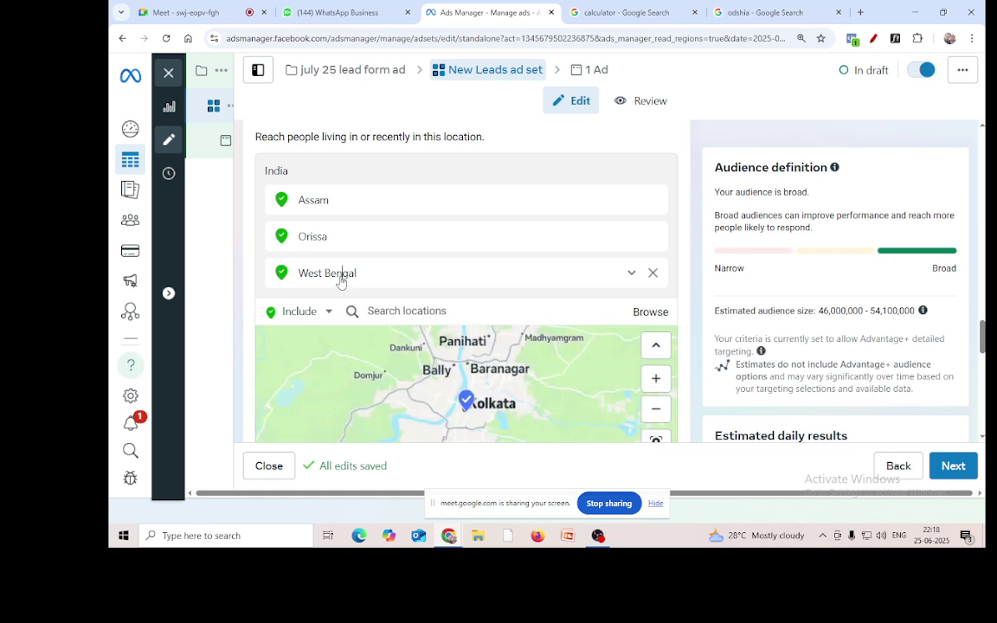
click(630, 274)
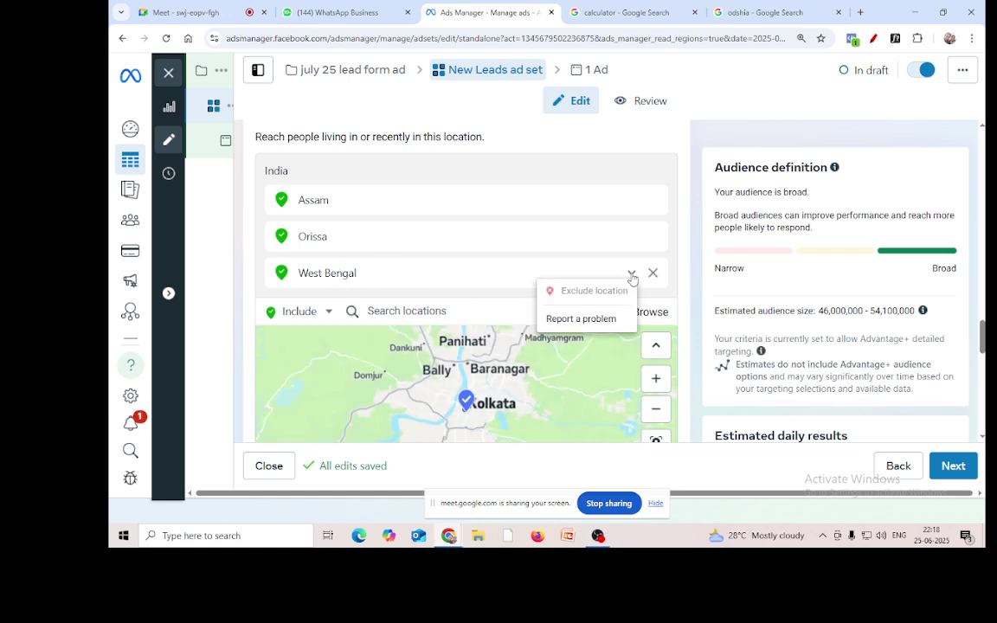
click(582, 298)
scroll(423, 319, down, 2)
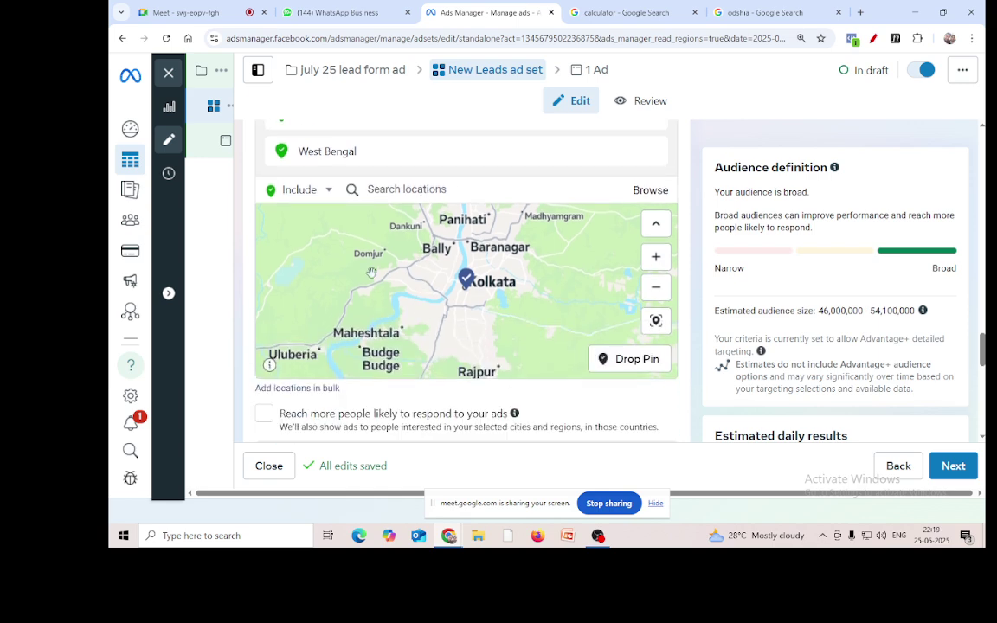
Switch to Exclude, search 'bankura' and exclude Bankura Main Road, Barjora, West Bengal, India.
click(328, 191)
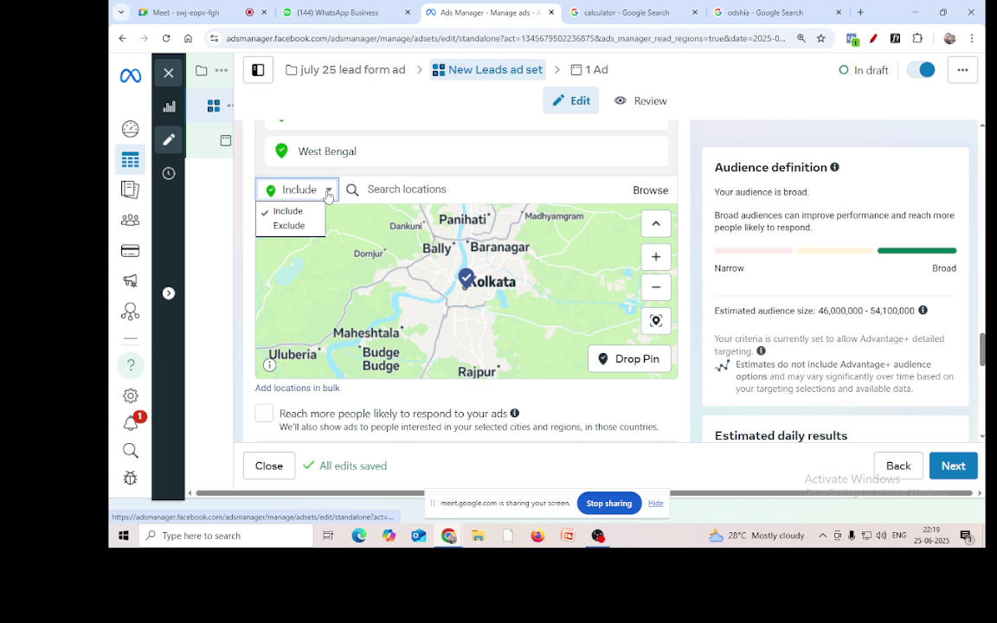
click(294, 226)
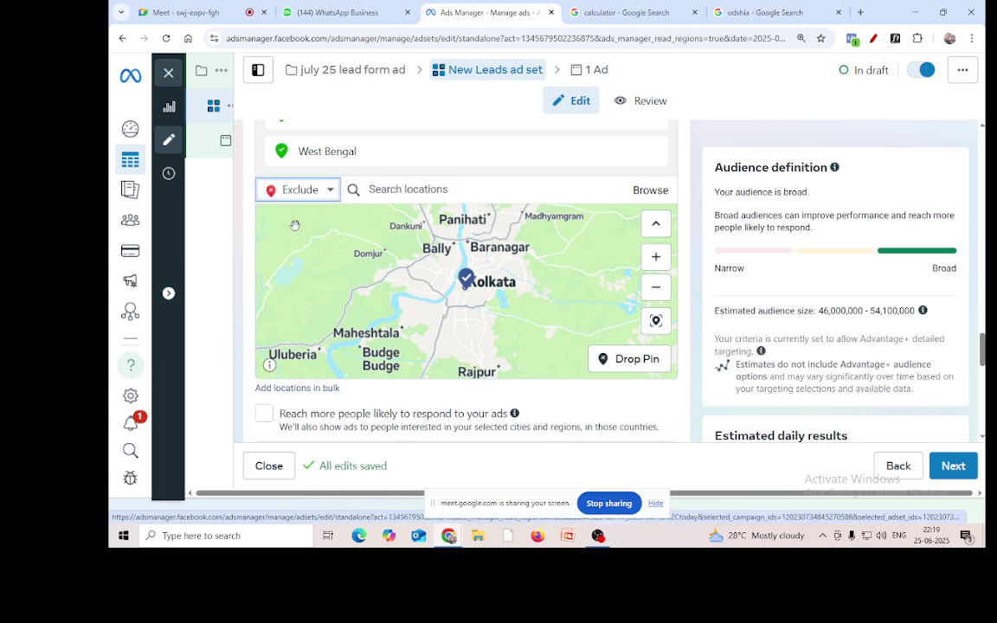
click(373, 187)
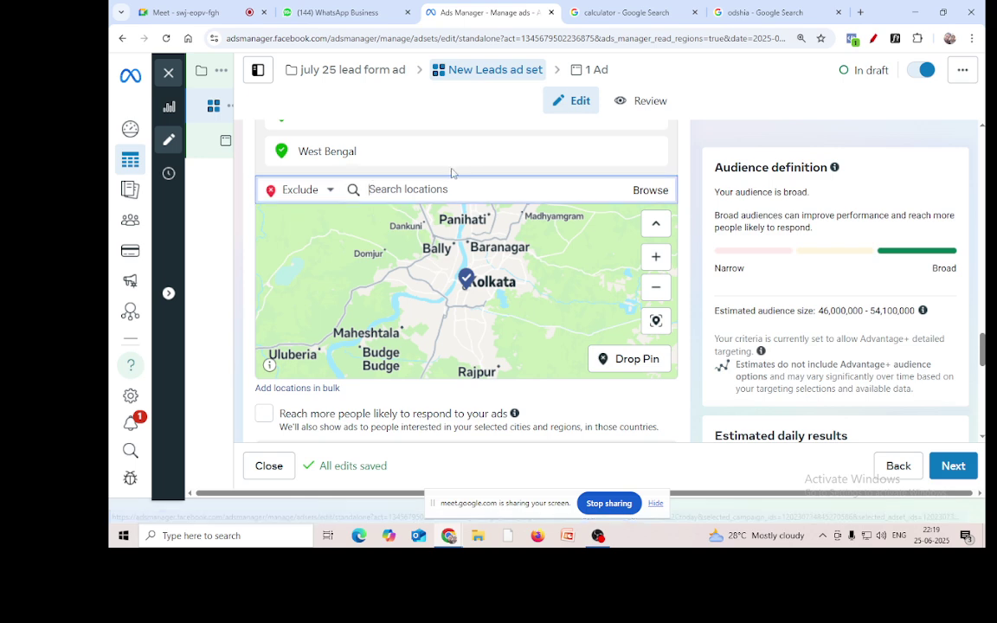
text(ban)
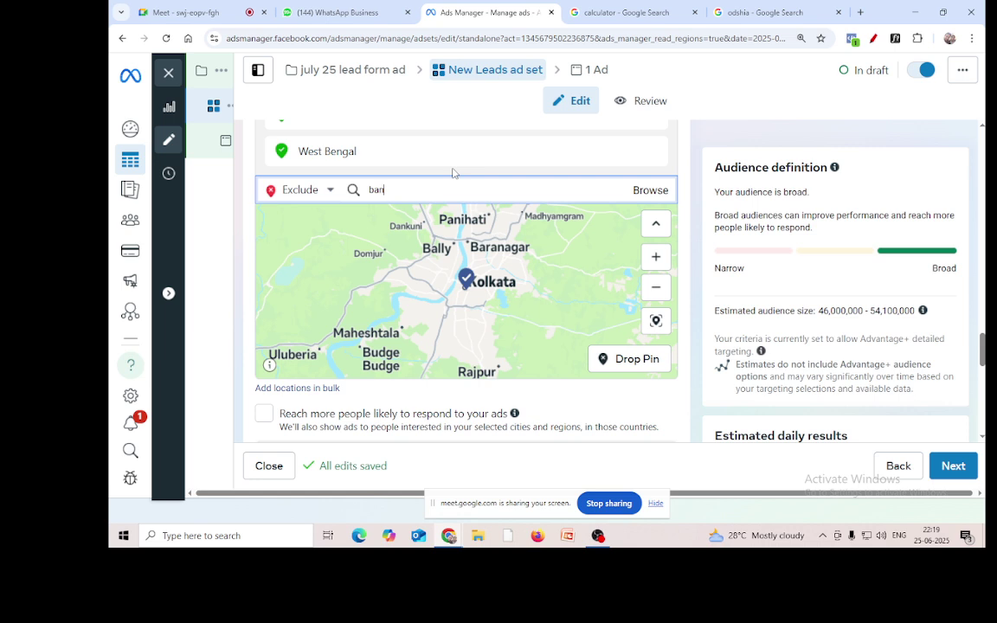
text(ku)
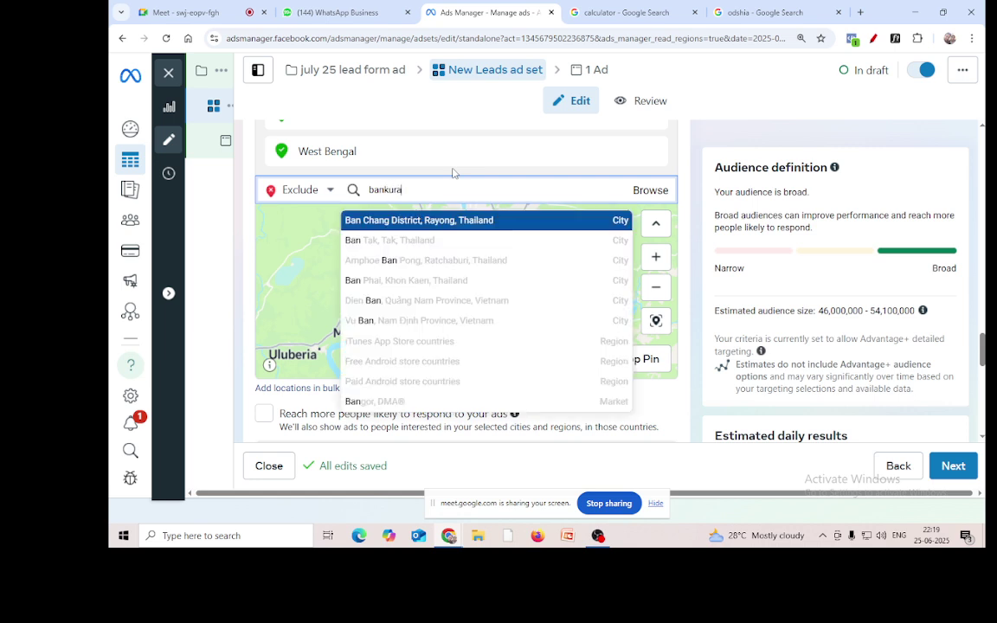
text(ra)
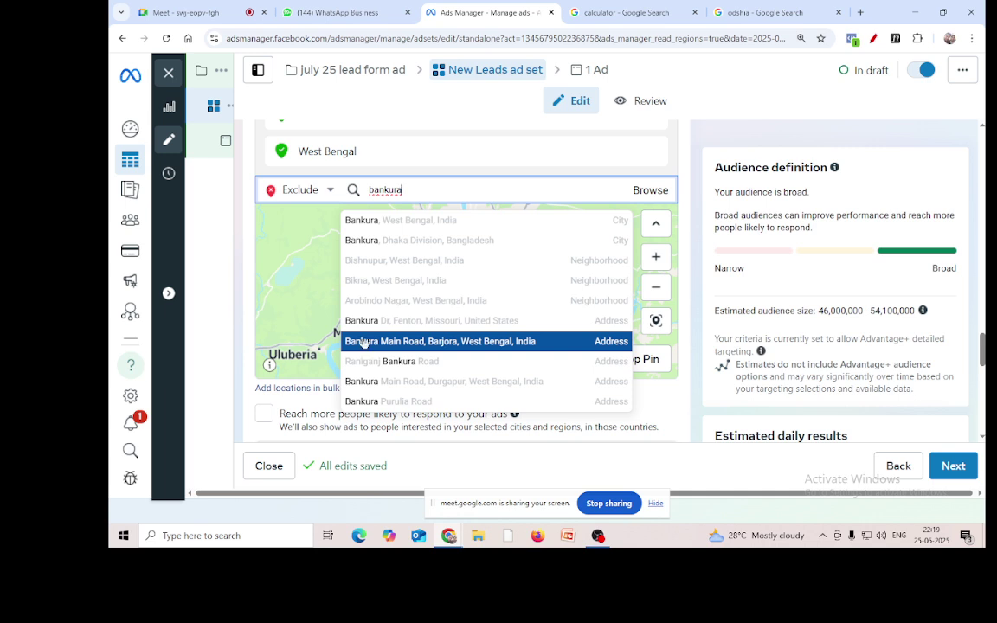
click(365, 345)
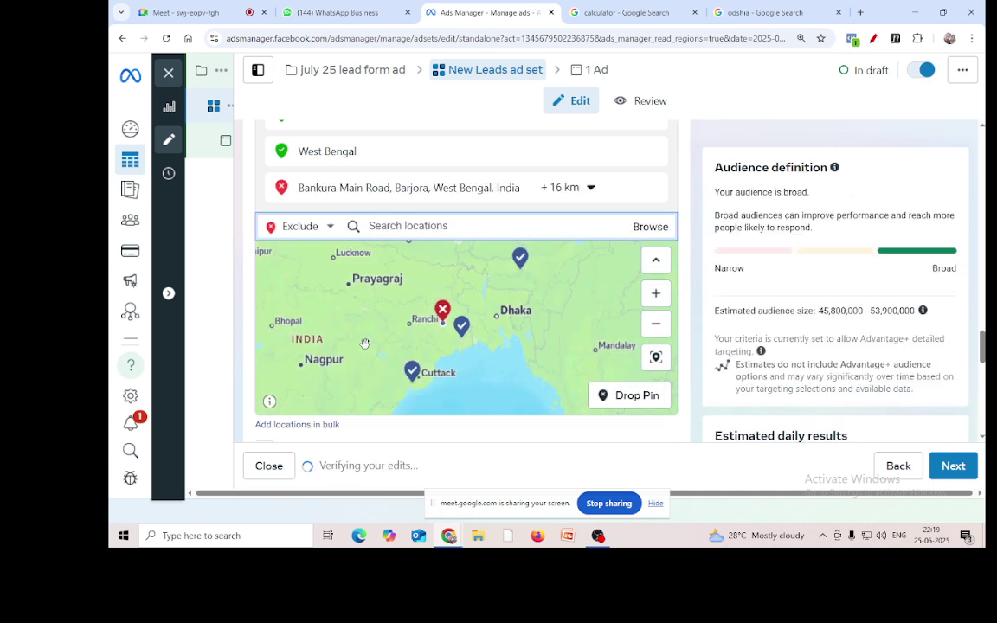
scroll(485, 290, down, 1)
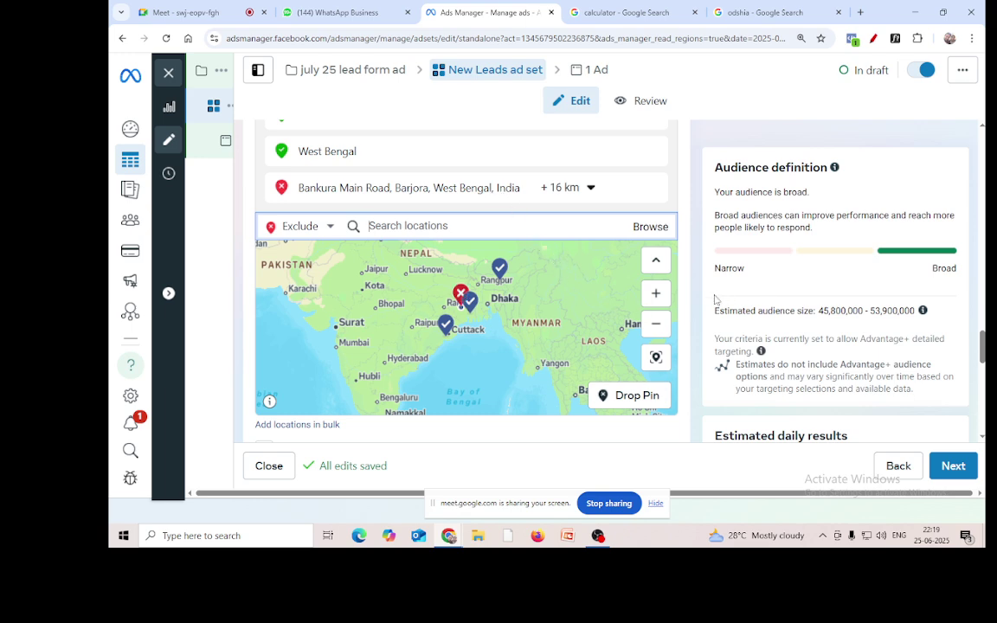
scroll(702, 365, down, 1)
scroll(520, 234, down, 2)
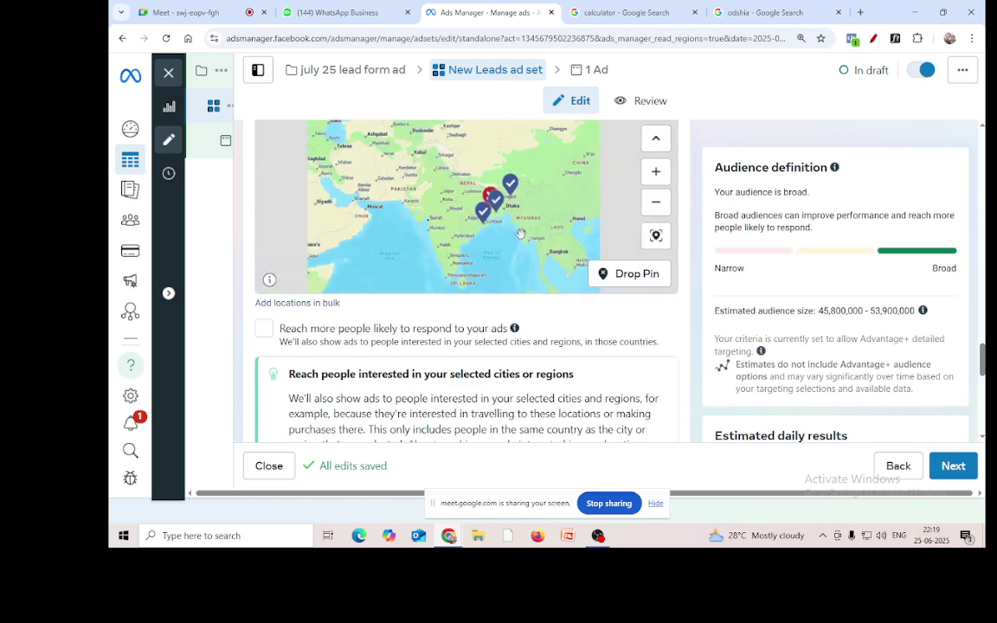
scroll(478, 225, up, 2)
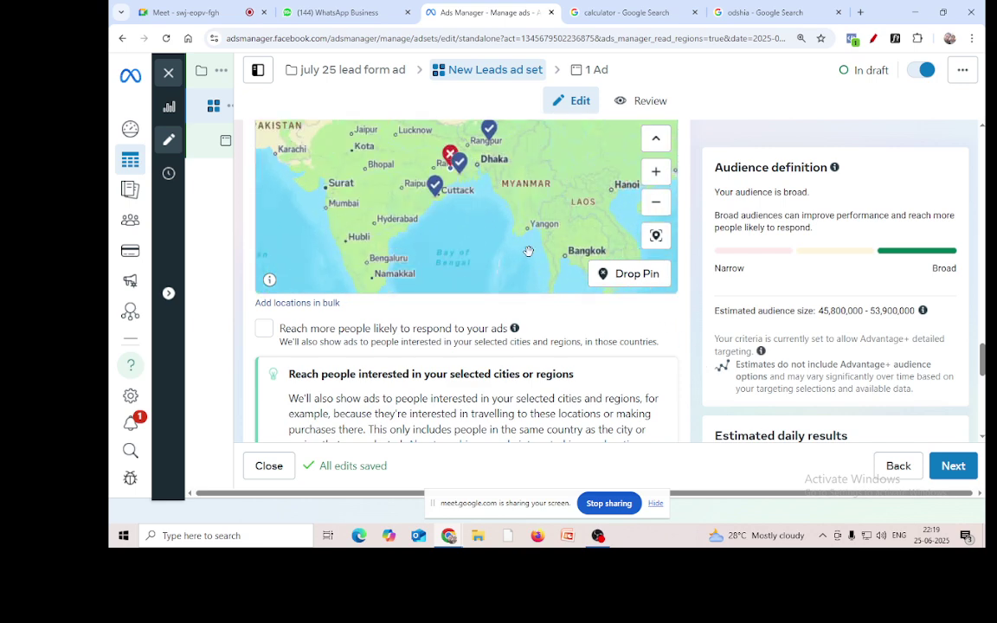
scroll(481, 233, up, 2)
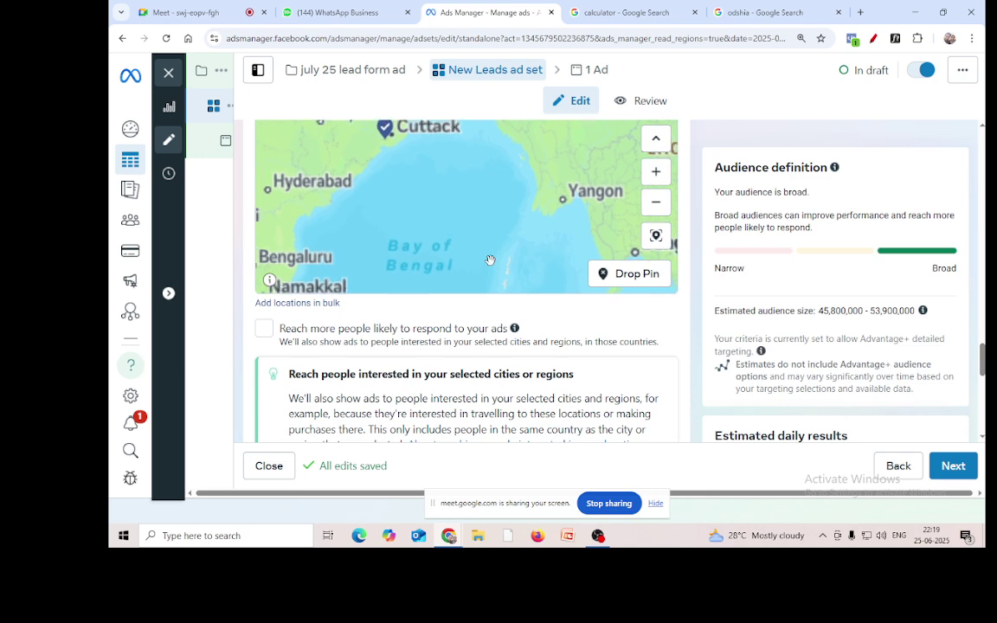
drag(521, 152, 592, 257)
scroll(490, 173, up, 1)
drag(490, 169, 501, 235)
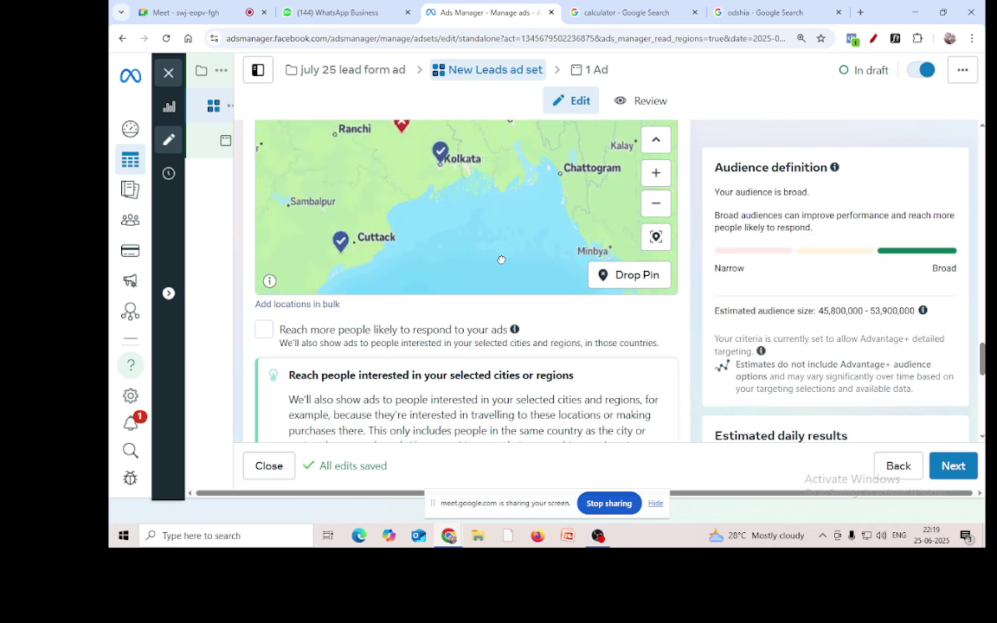
scroll(501, 235, up, 1)
drag(445, 177, 429, 235)
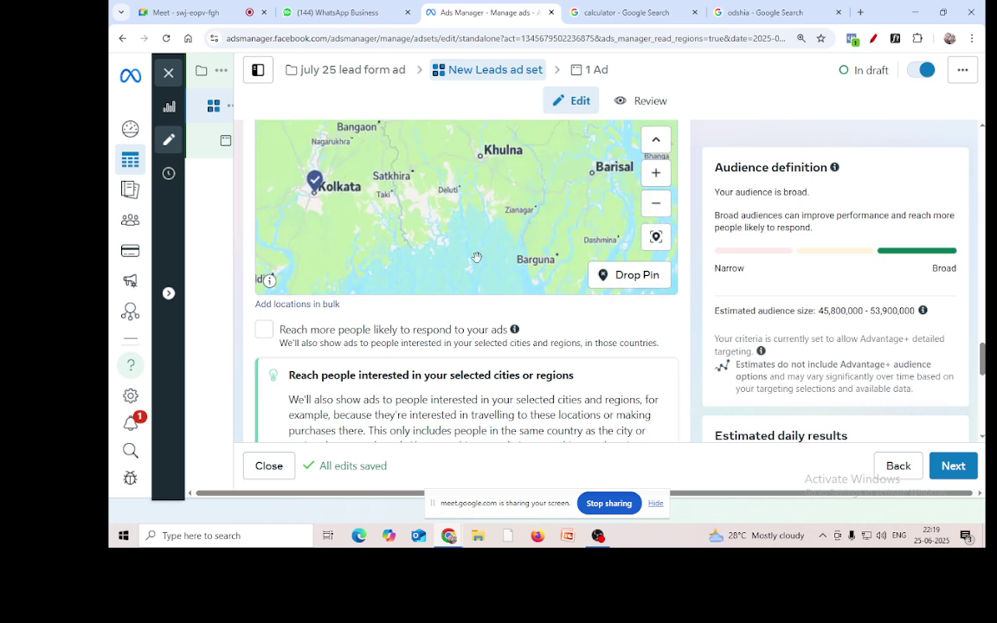
scroll(478, 249, down, 1)
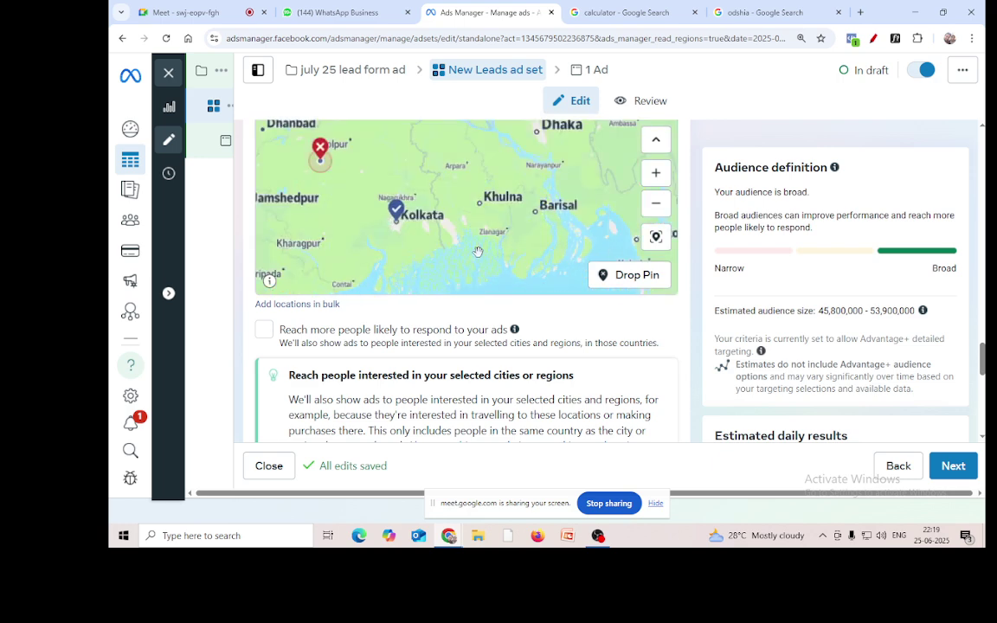
scroll(478, 251, down, 3)
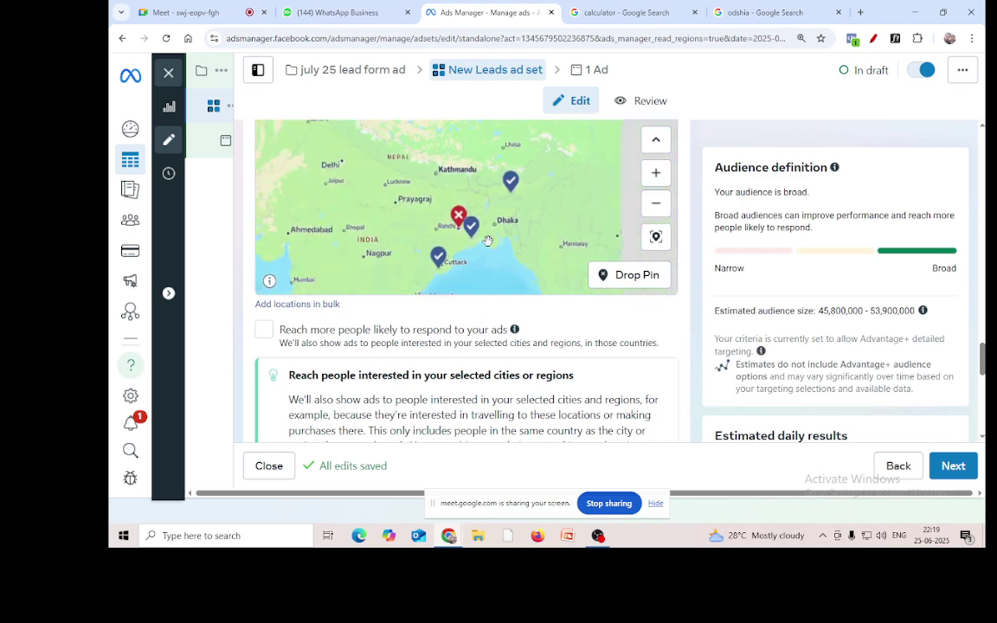
scroll(516, 233, down, 1)
scroll(537, 231, up, 2)
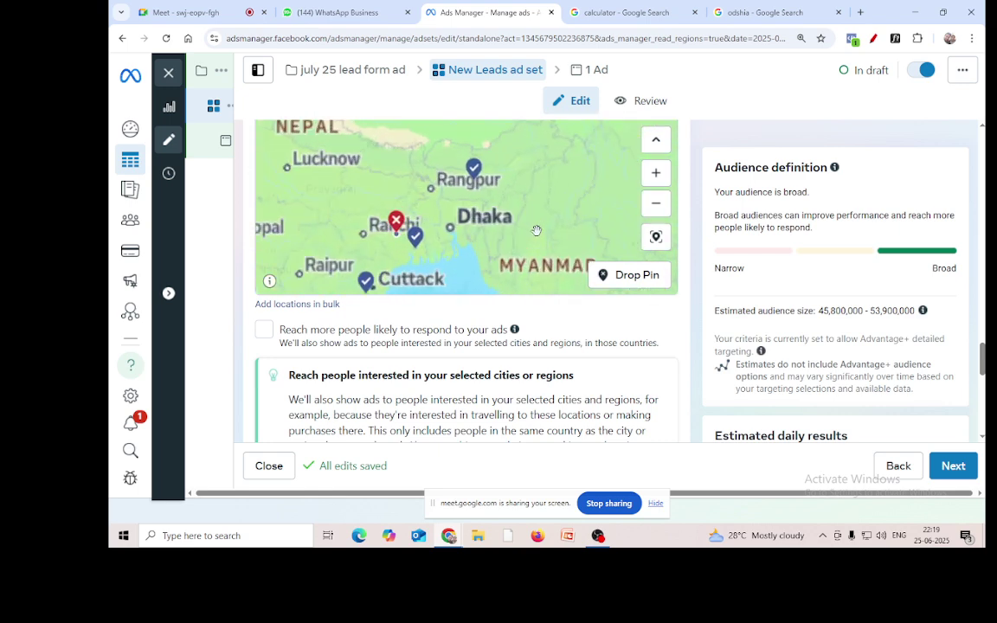
scroll(510, 207, up, 1)
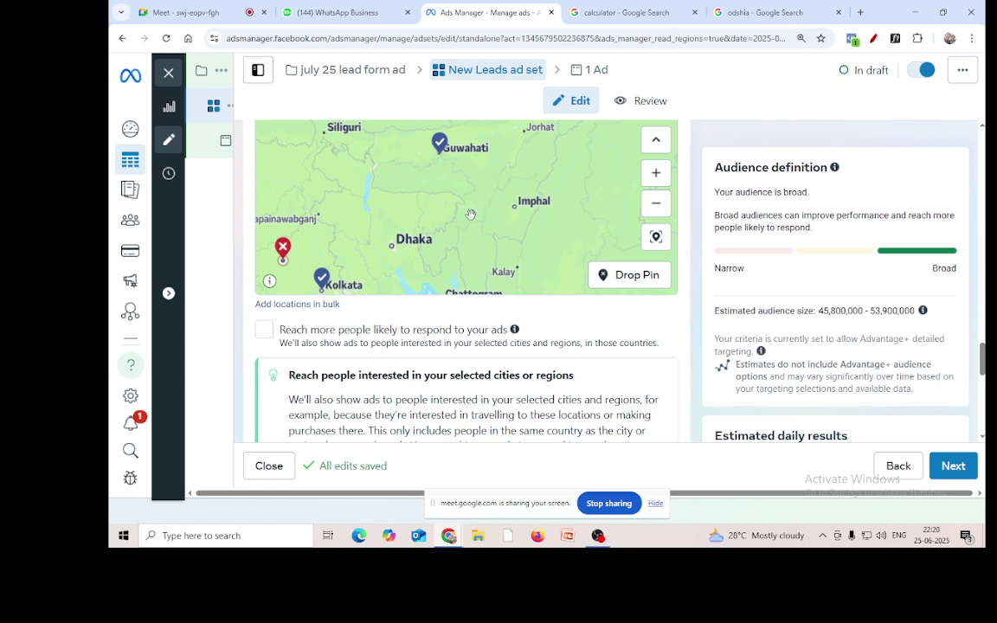
drag(425, 192, 545, 208)
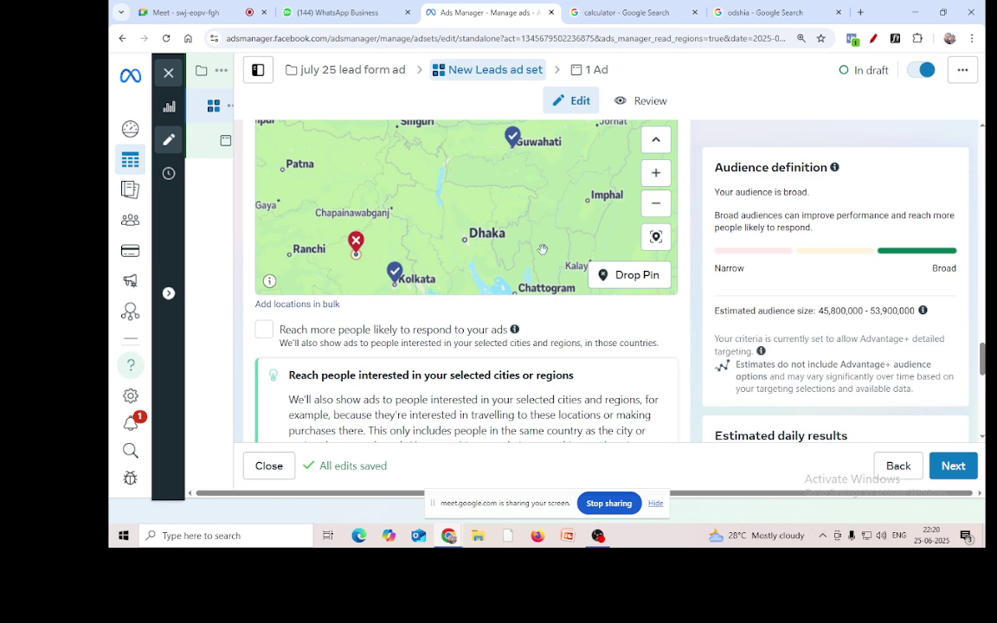
scroll(764, 319, down, 2)
scroll(894, 323, down, 4)
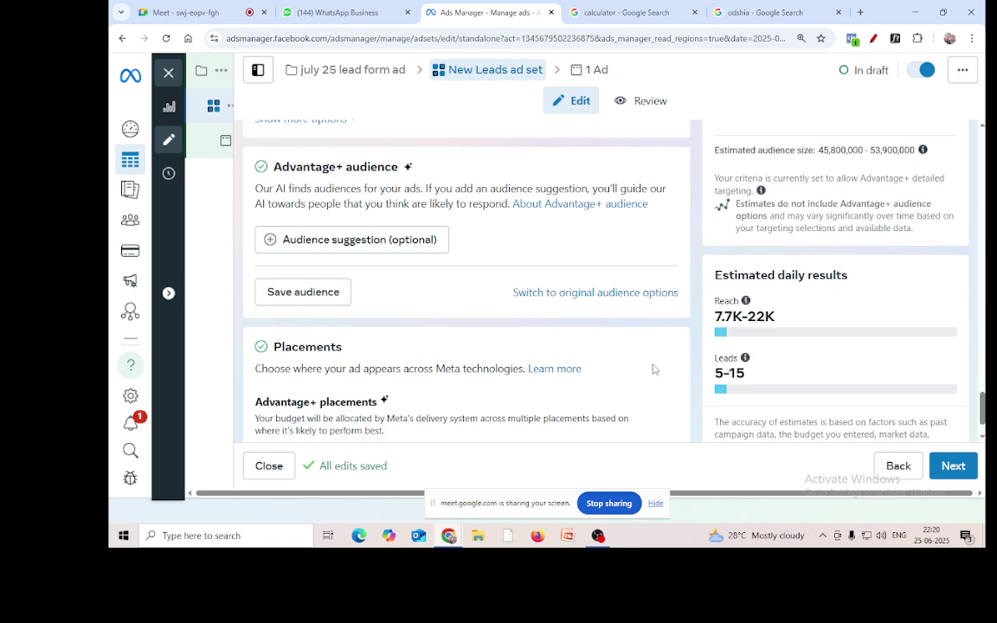
Leave Advantage+ audience and confirm 'Use original audience' for the ad set.
scroll(372, 325, down, 1)
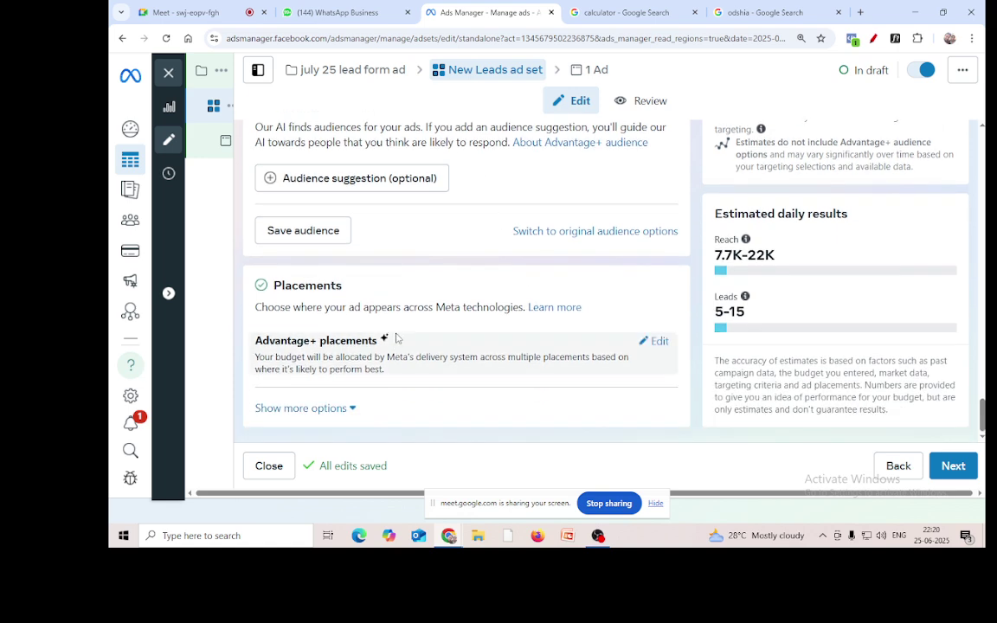
scroll(396, 337, up, 3)
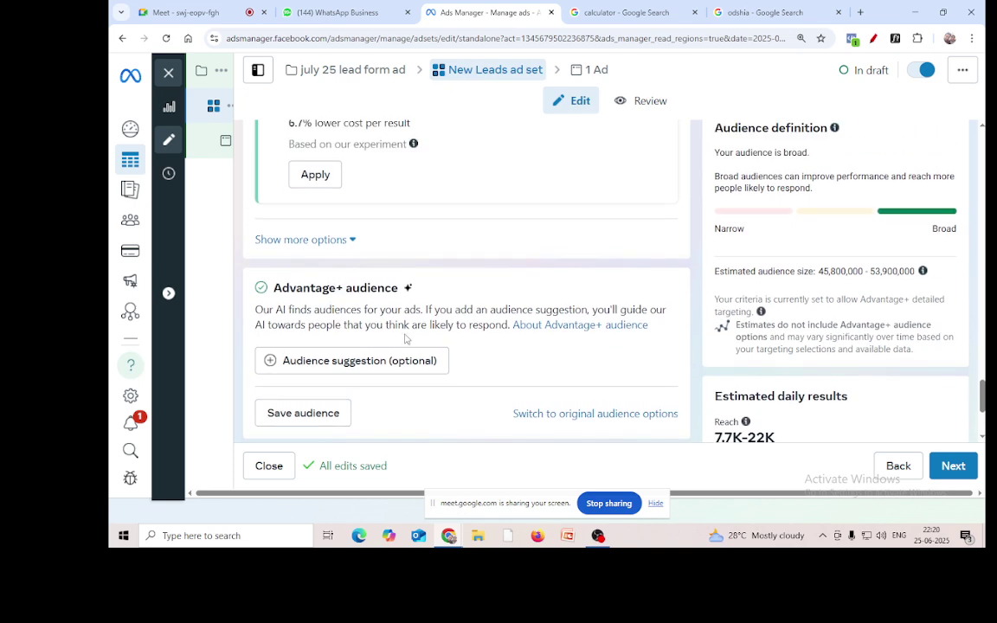
scroll(405, 339, down, 1)
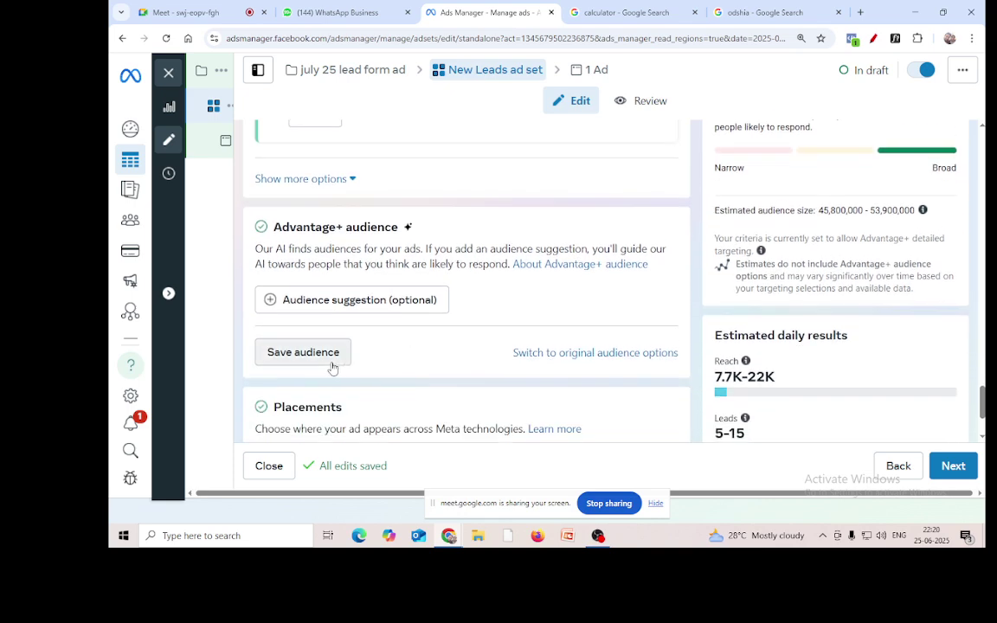
click(600, 353)
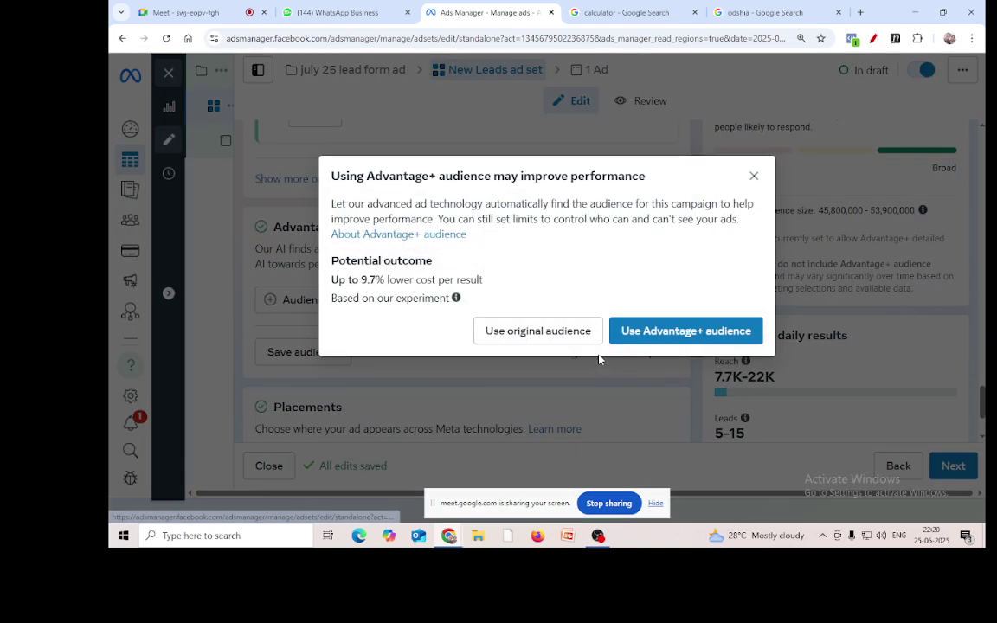
click(582, 334)
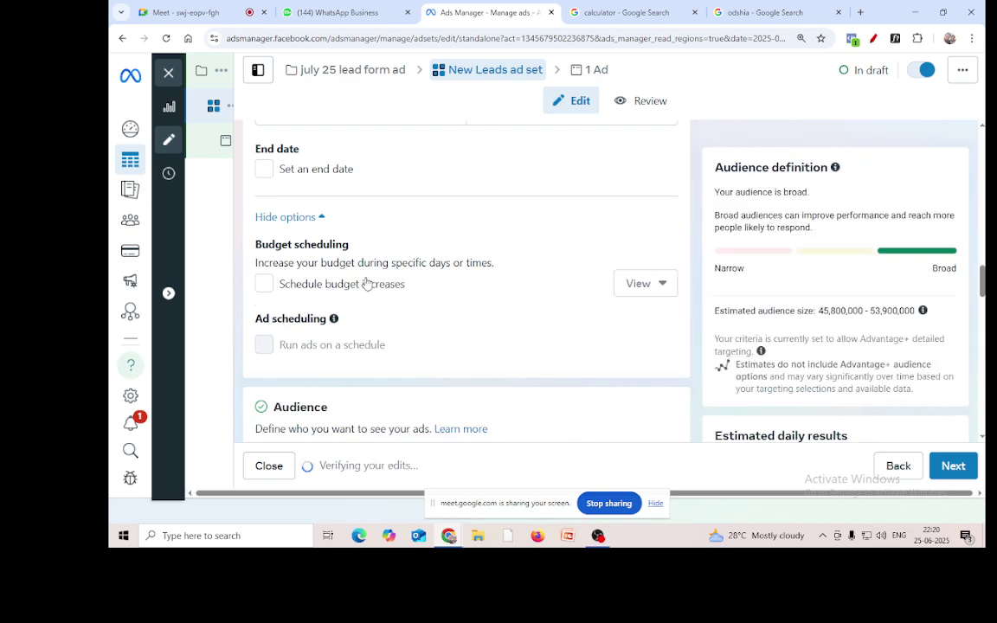
scroll(372, 283, down, 5)
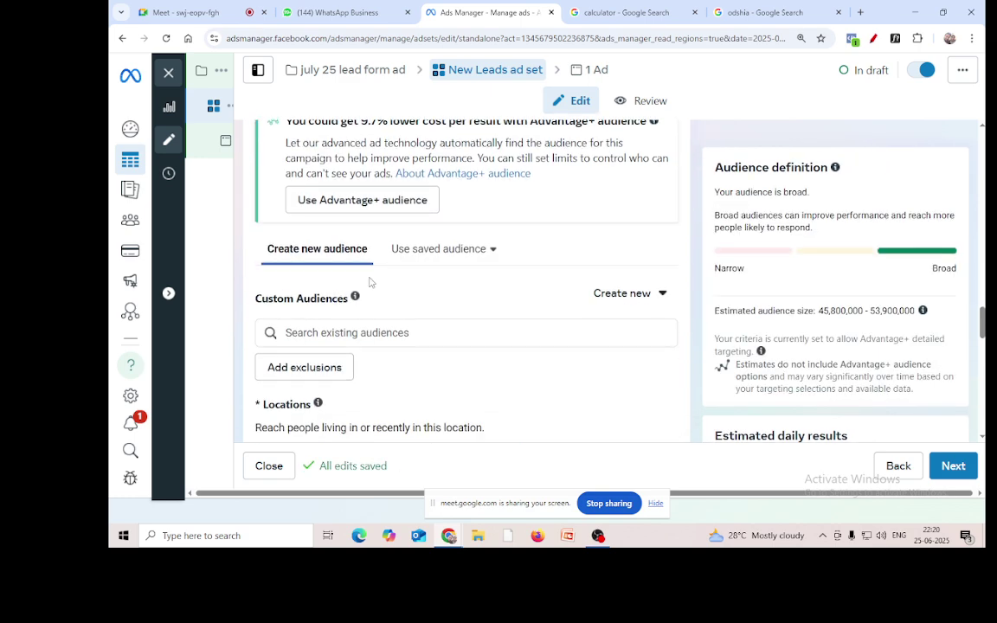
Change the maximum age from 65+ to 55, giving an 18–55 age range.
scroll(372, 283, down, 5)
scroll(371, 281, down, 3)
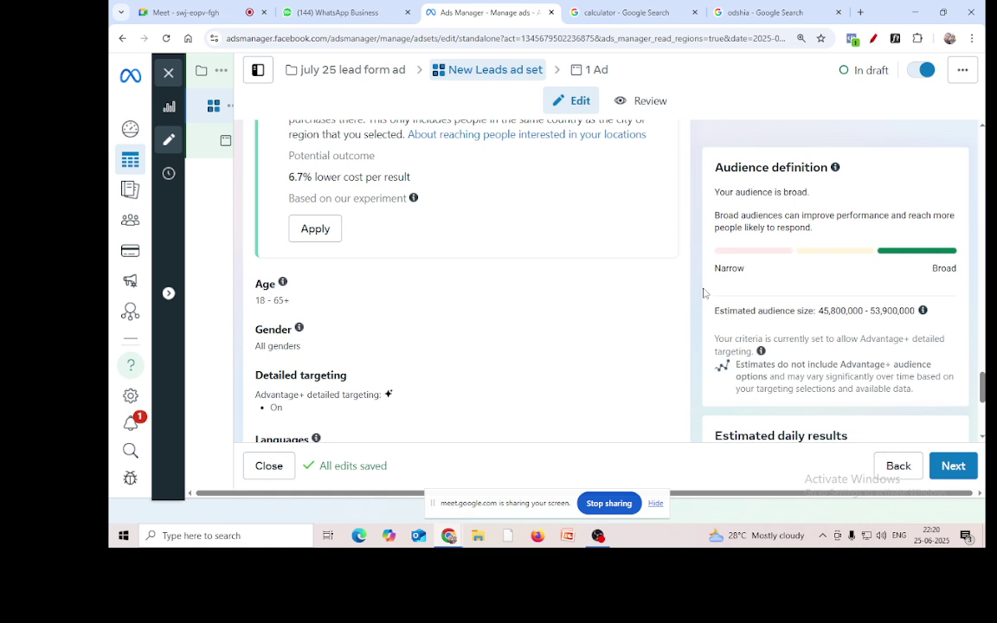
click(662, 285)
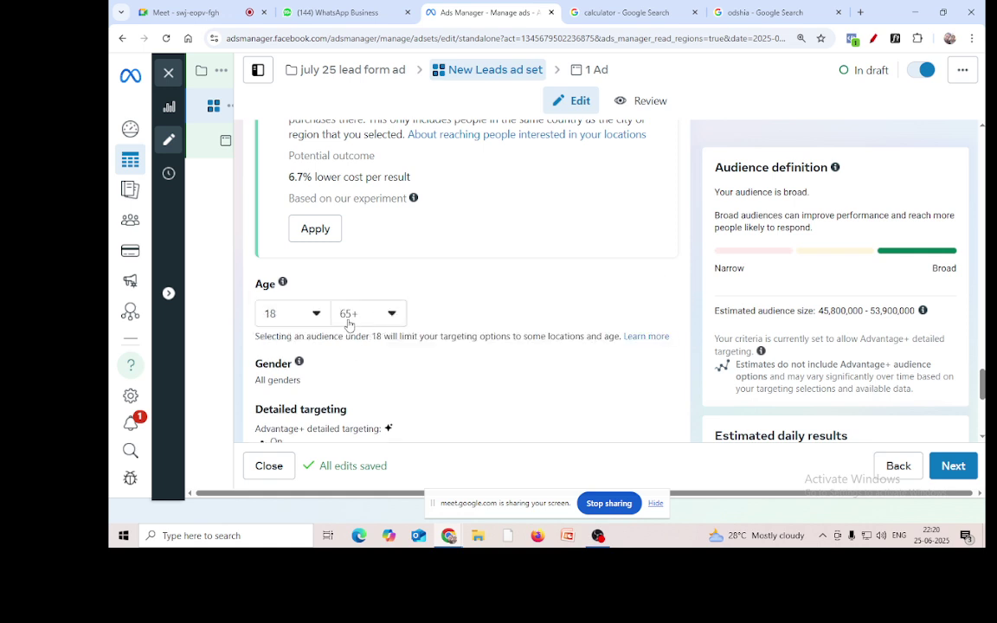
click(389, 315)
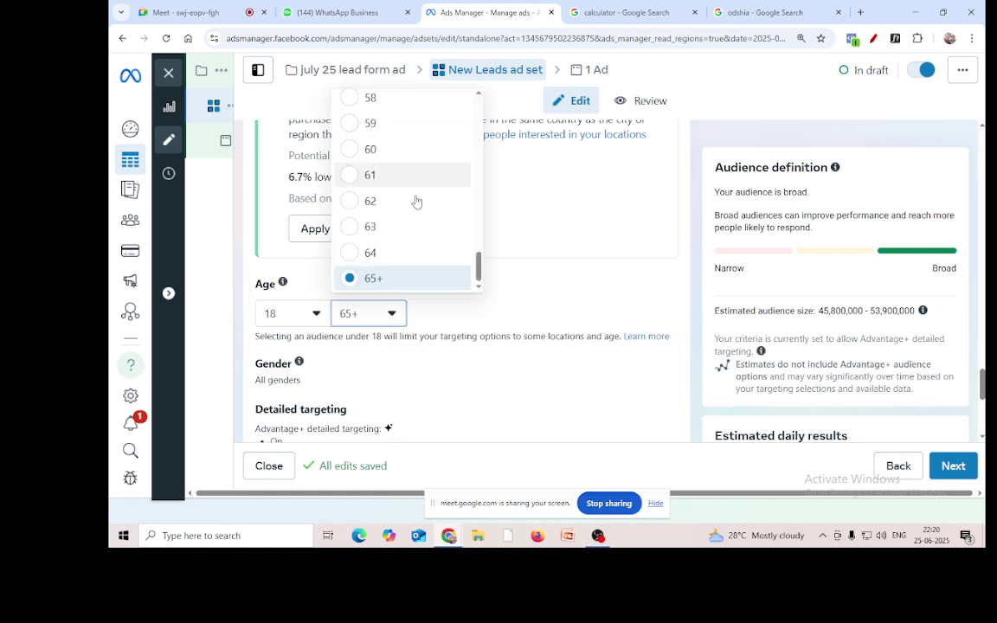
scroll(419, 203, up, 2)
scroll(422, 205, up, 2)
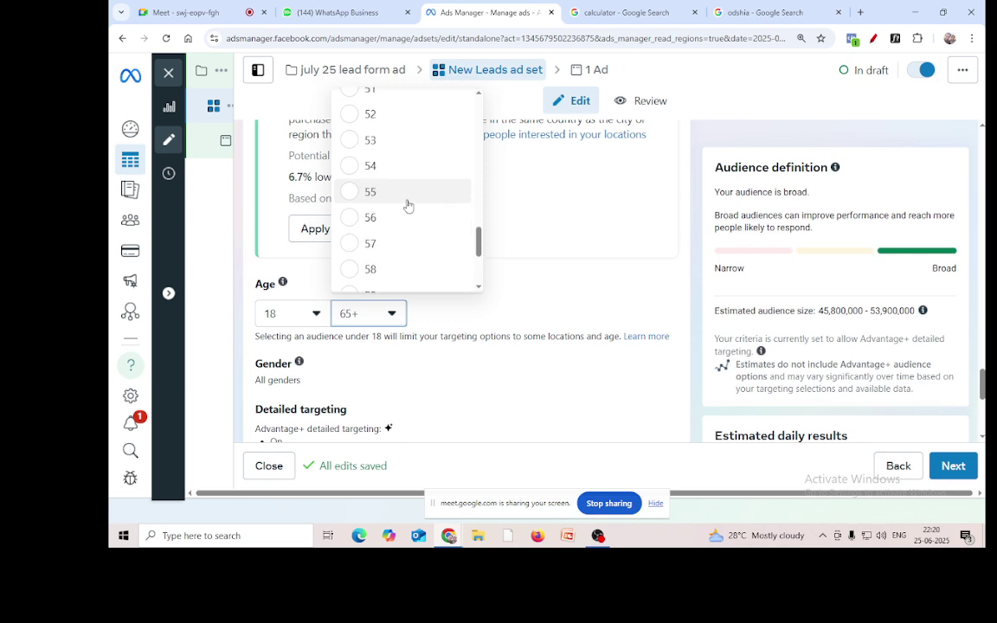
click(352, 193)
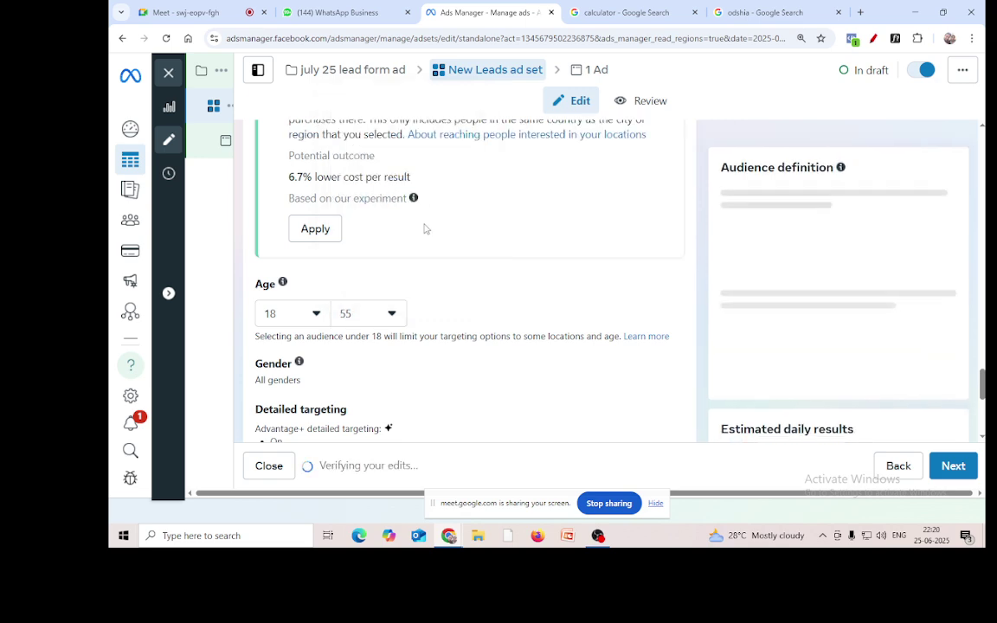
scroll(387, 341, down, 1)
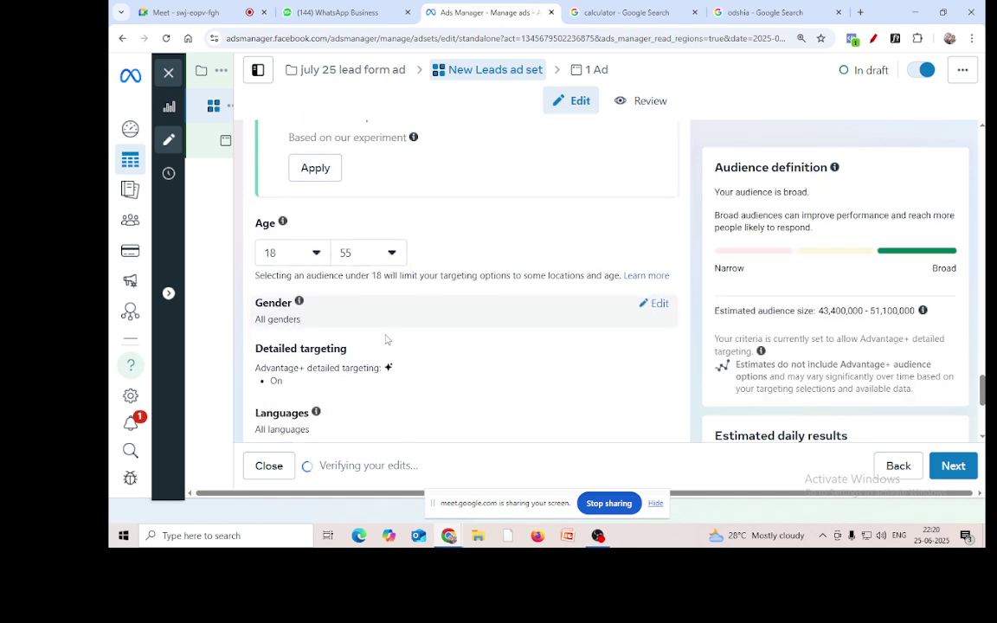
Expand the Gender and Languages settings, leaving all genders and no language entered.
click(657, 304)
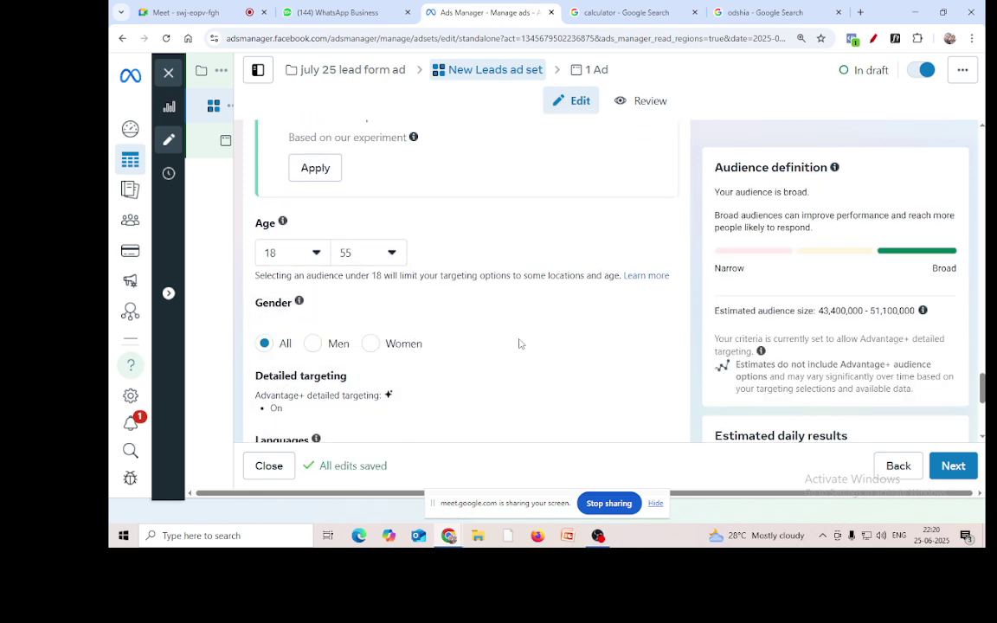
scroll(509, 369, down, 2)
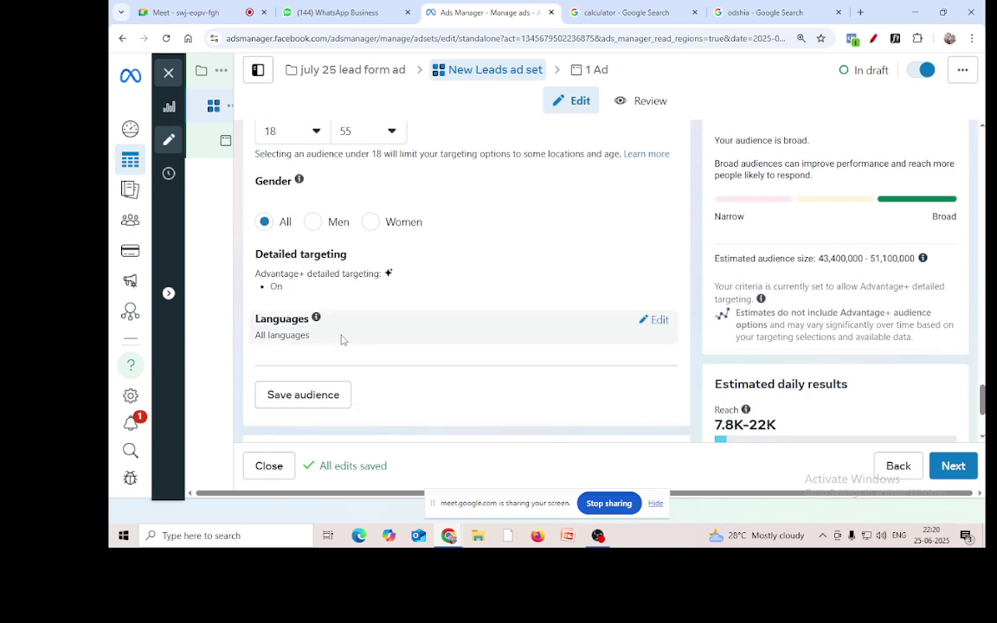
click(658, 321)
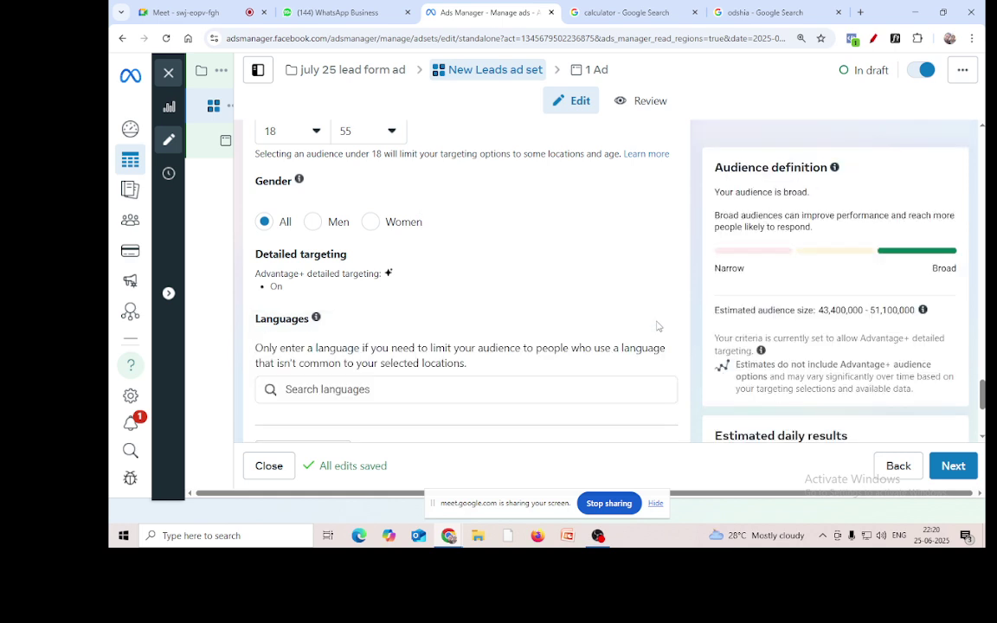
scroll(414, 346, down, 3)
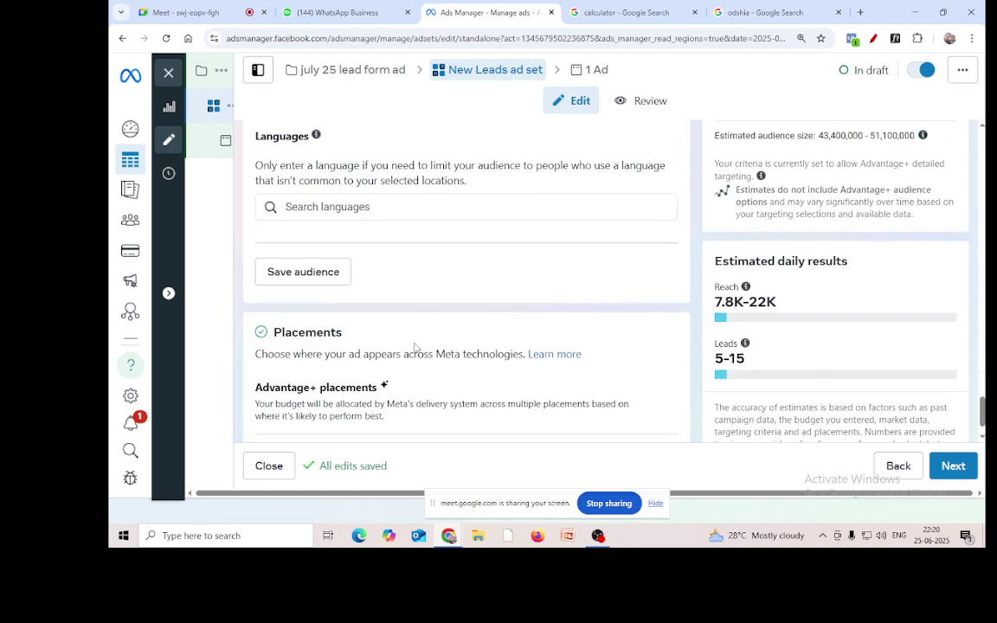
click(375, 208)
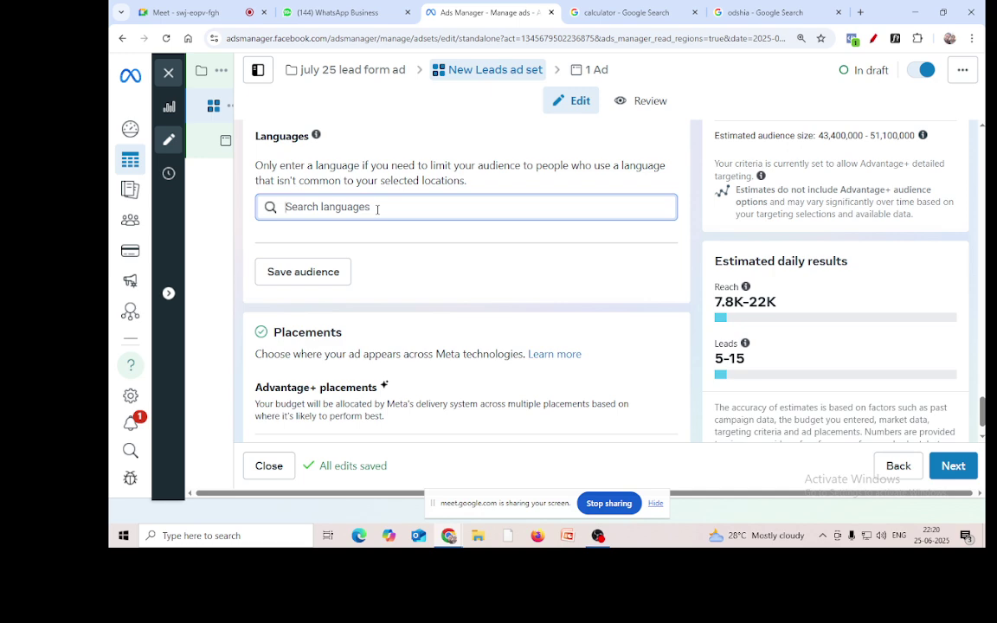
scroll(388, 270, down, 1)
scroll(412, 296, up, 3)
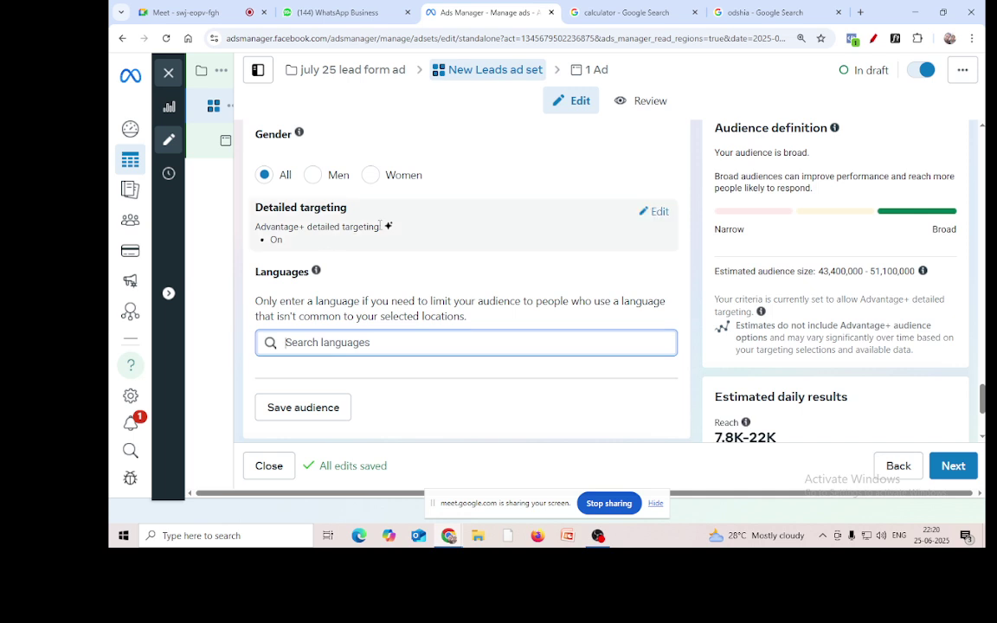
Expand the Detailed targeting section via its Edit link.
click(658, 213)
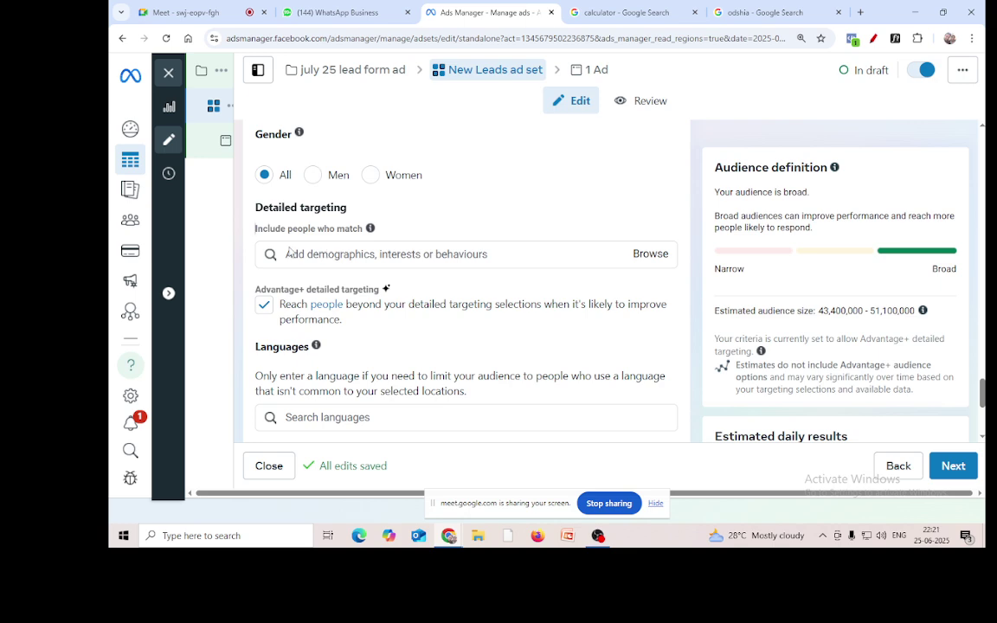
Add Computer hardware, Computer processors, Computer monitors, Desktop computers, computers and Laptop (computer) as interests.
click(327, 253)
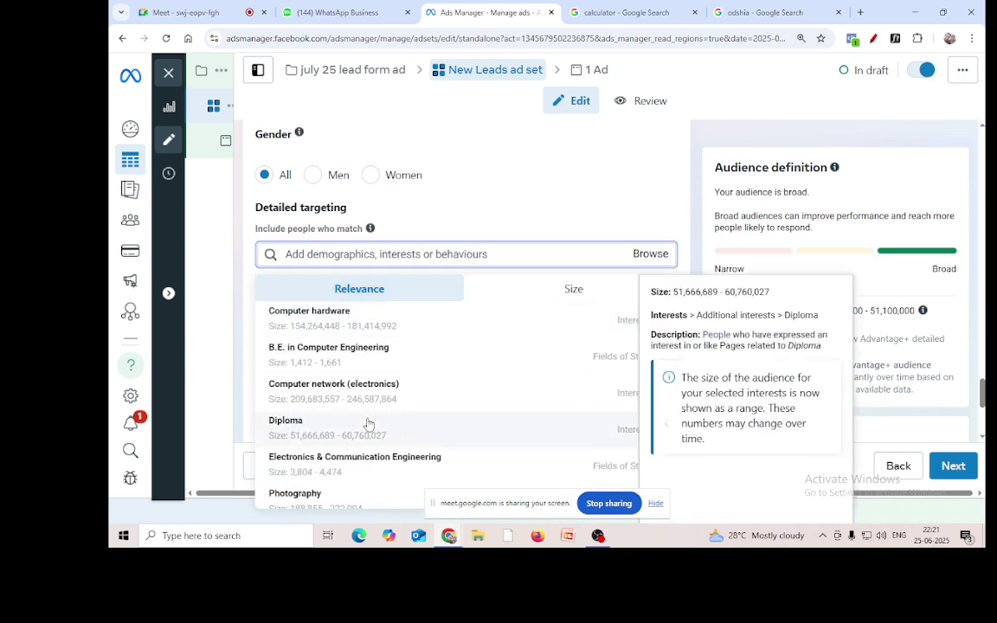
click(315, 316)
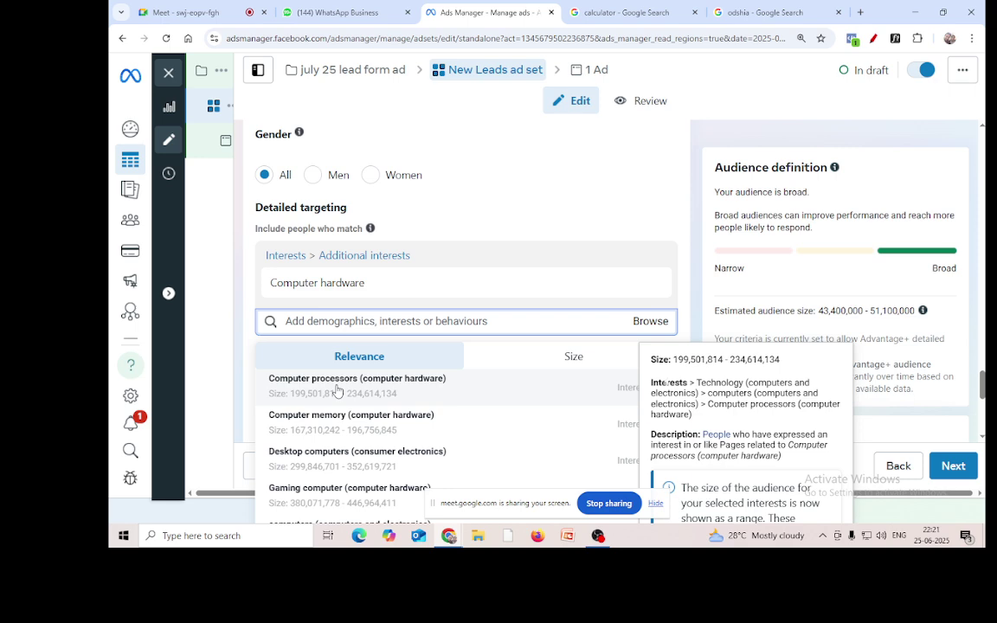
click(337, 392)
scroll(364, 411, down, 1)
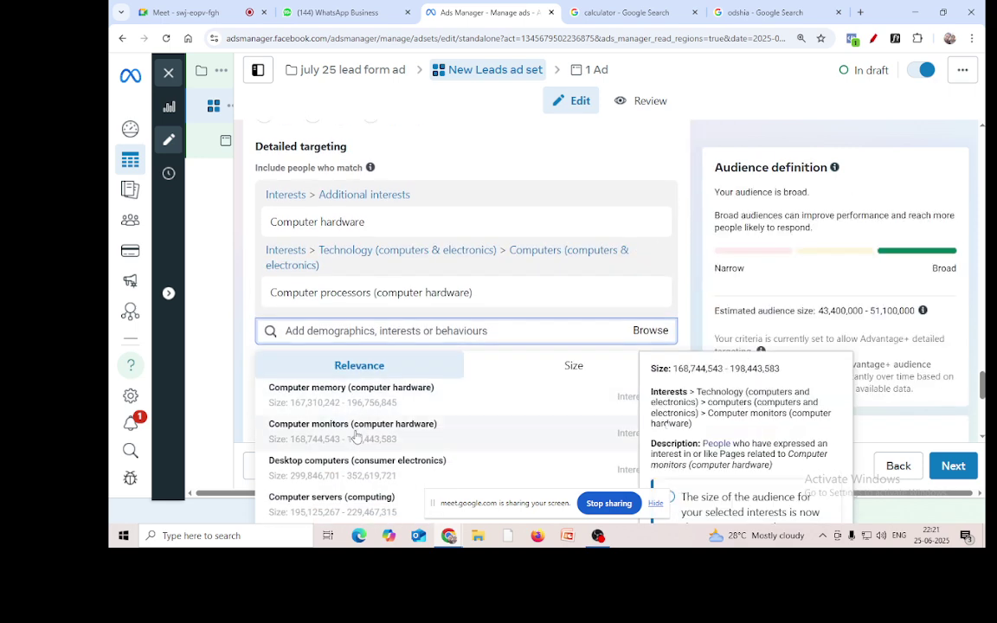
click(327, 426)
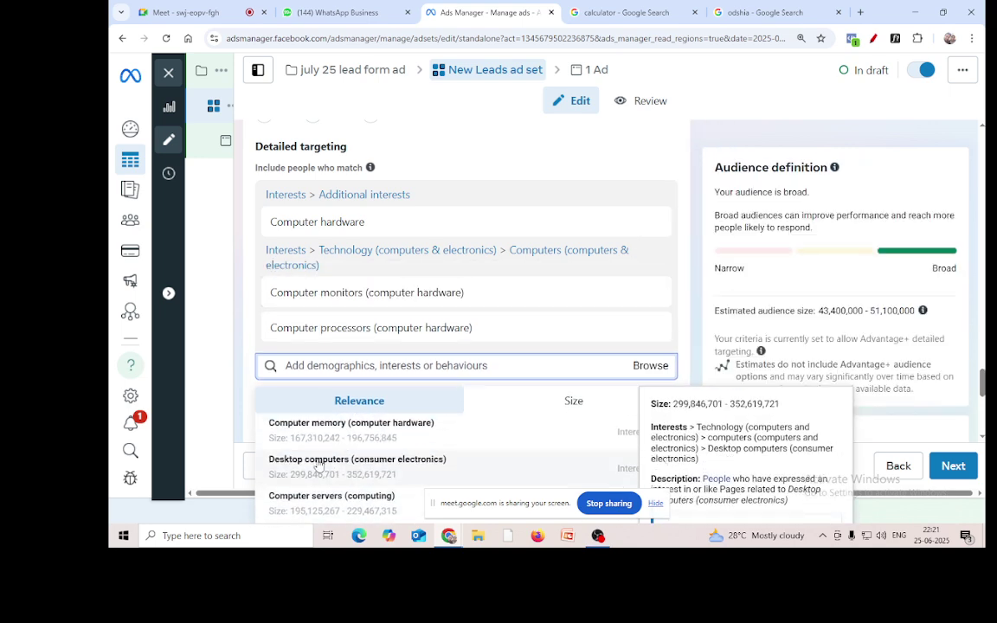
click(319, 466)
scroll(322, 475, down, 2)
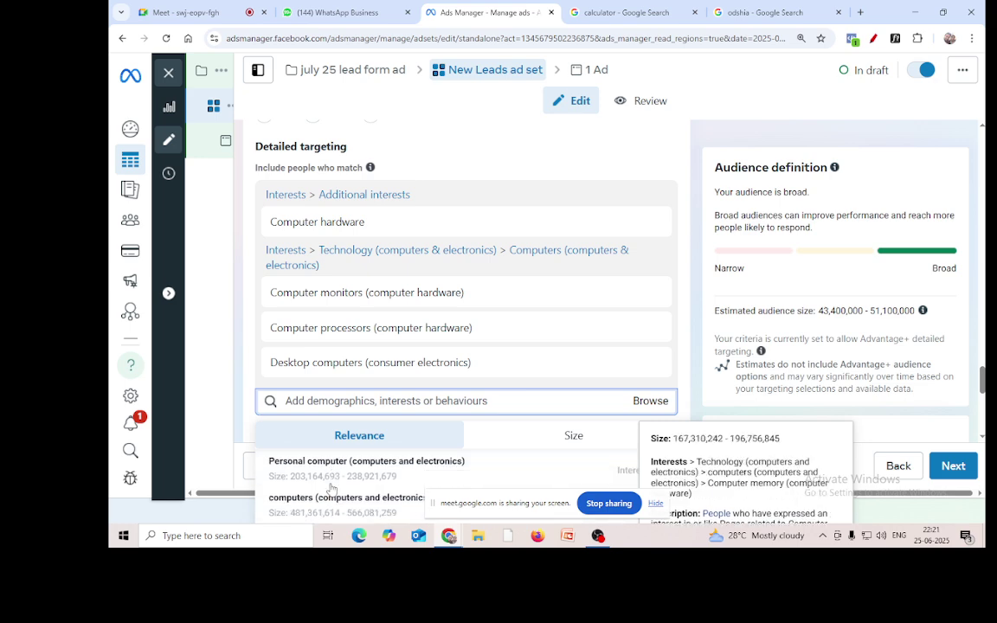
scroll(327, 485, up, 1)
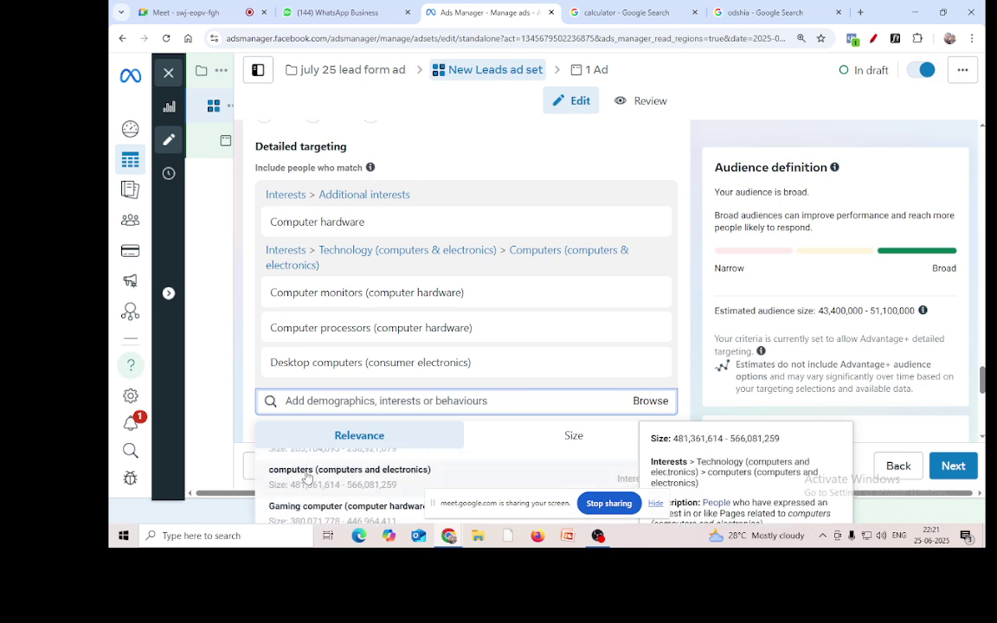
click(307, 472)
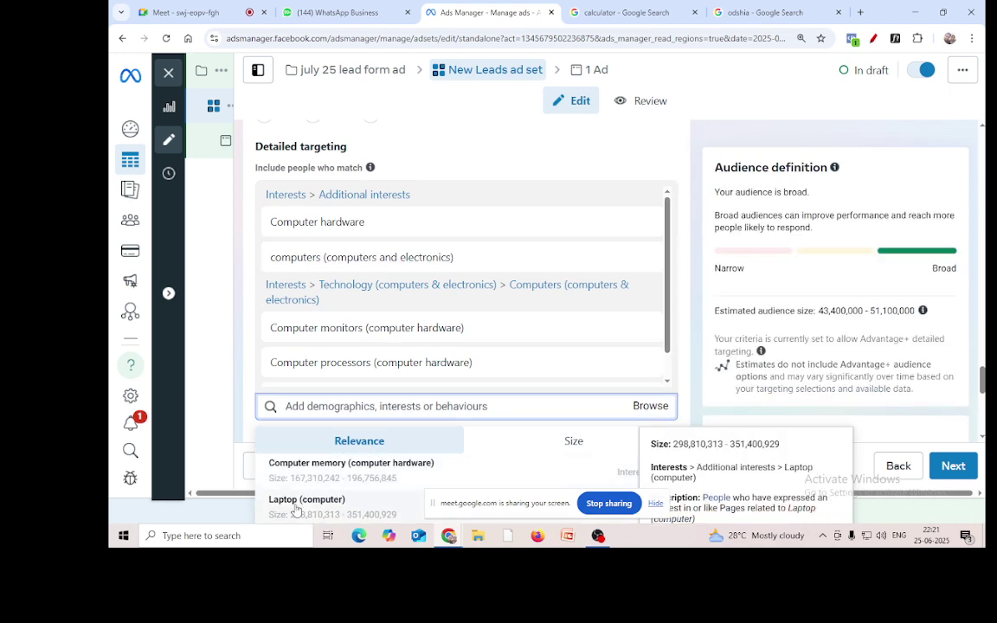
click(294, 500)
scroll(329, 494, down, 2)
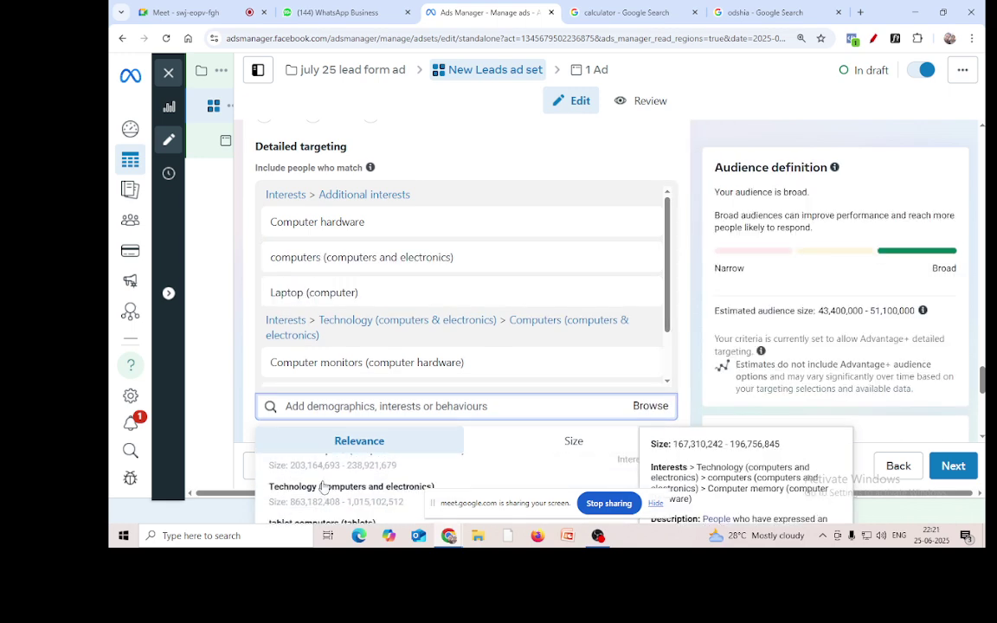
scroll(382, 498, down, 1)
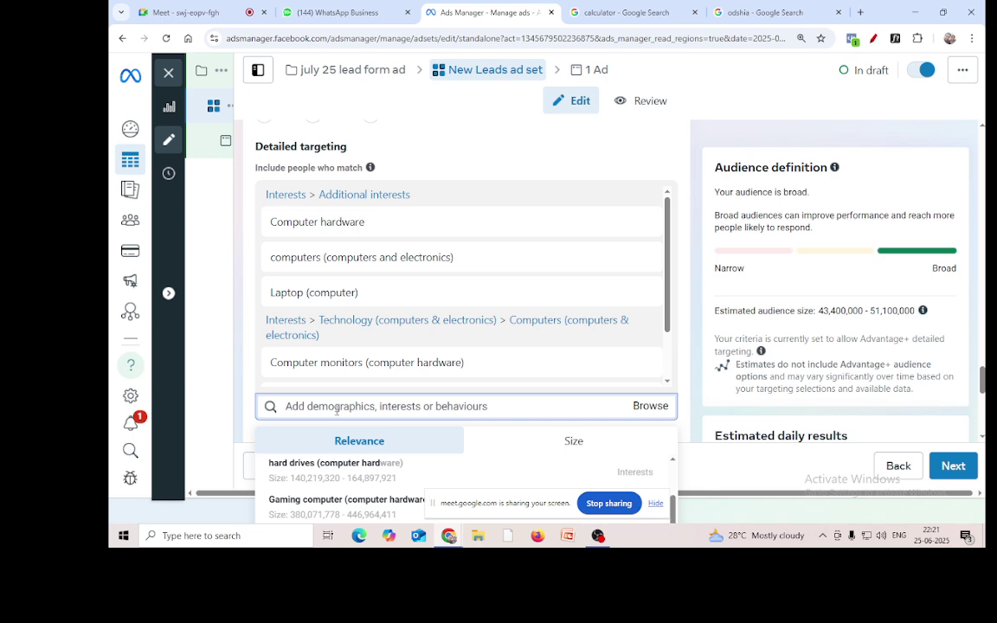
Search 'computer training', then browse the categories and expand Demographics.
text(c)
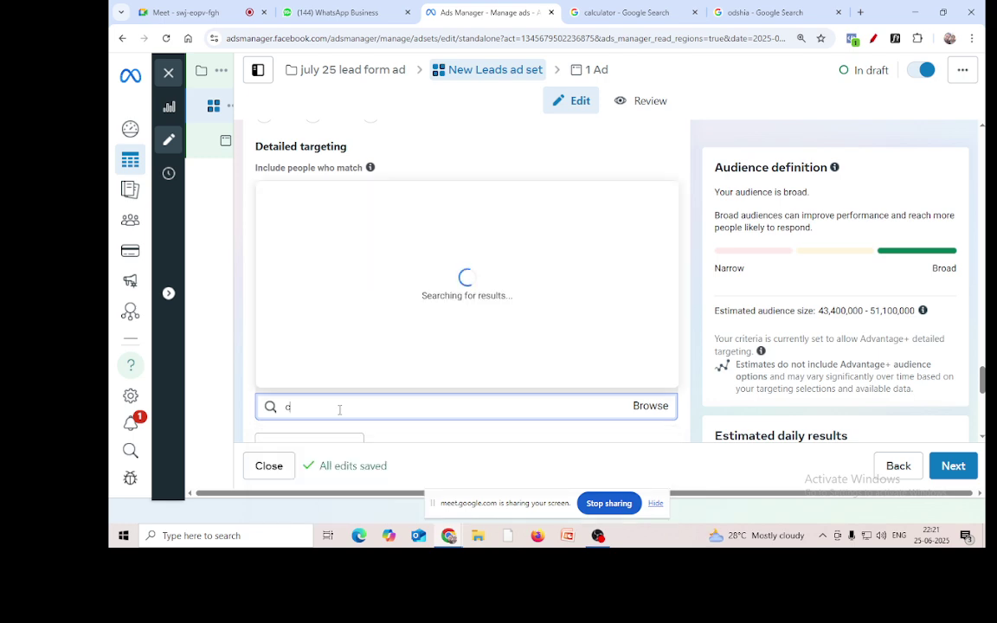
text(omputer training)
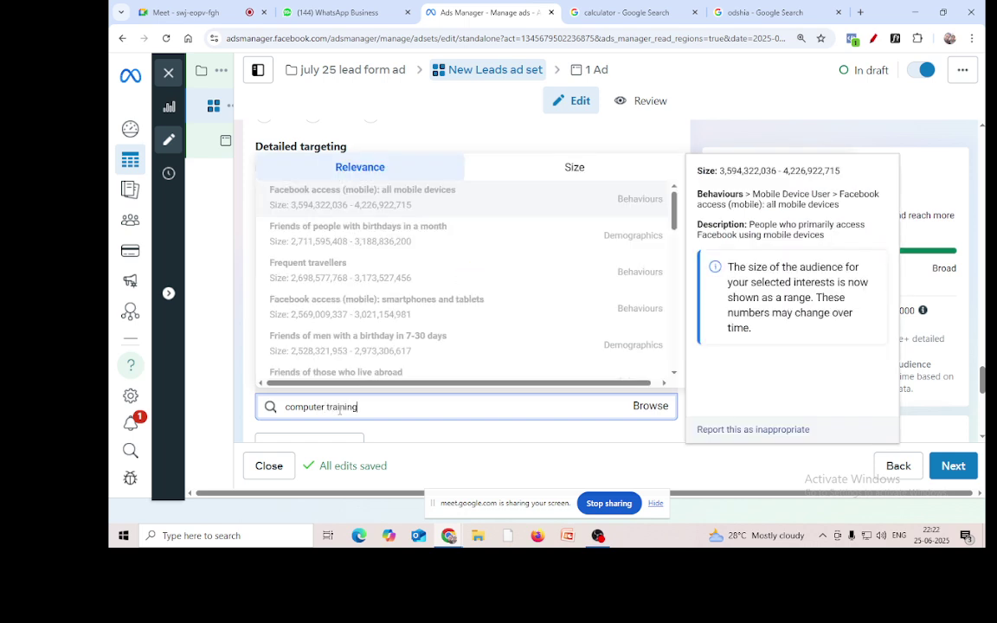
scroll(364, 341, down, 1)
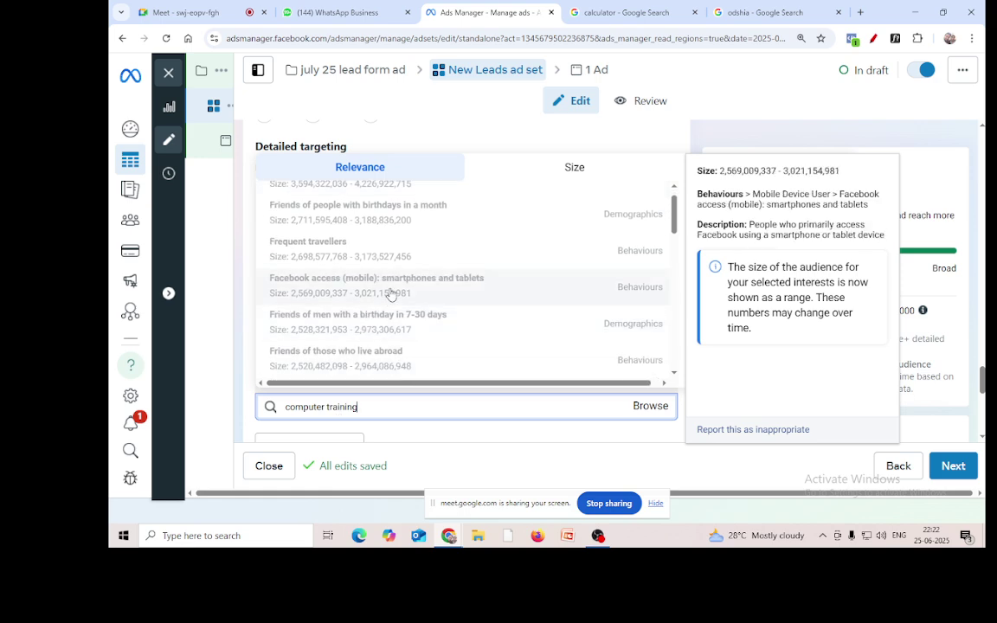
scroll(406, 294, down, 5)
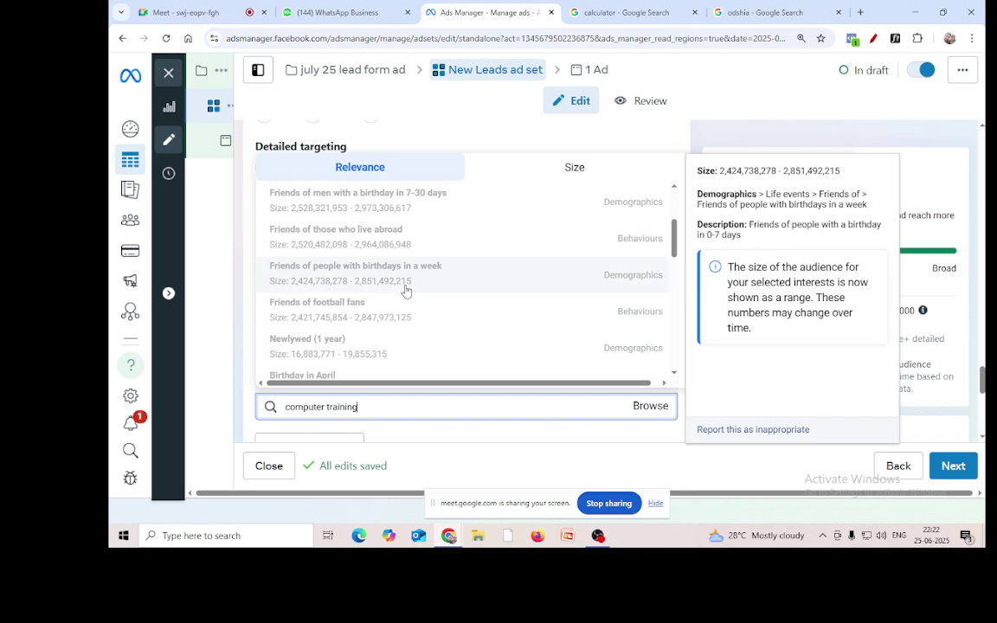
scroll(406, 300, down, 5)
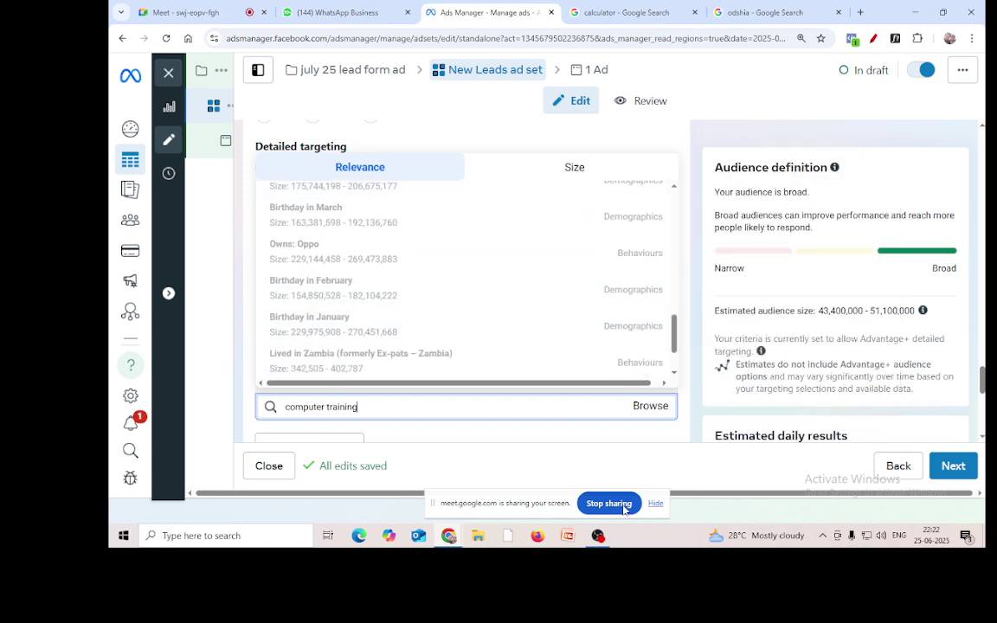
click(645, 408)
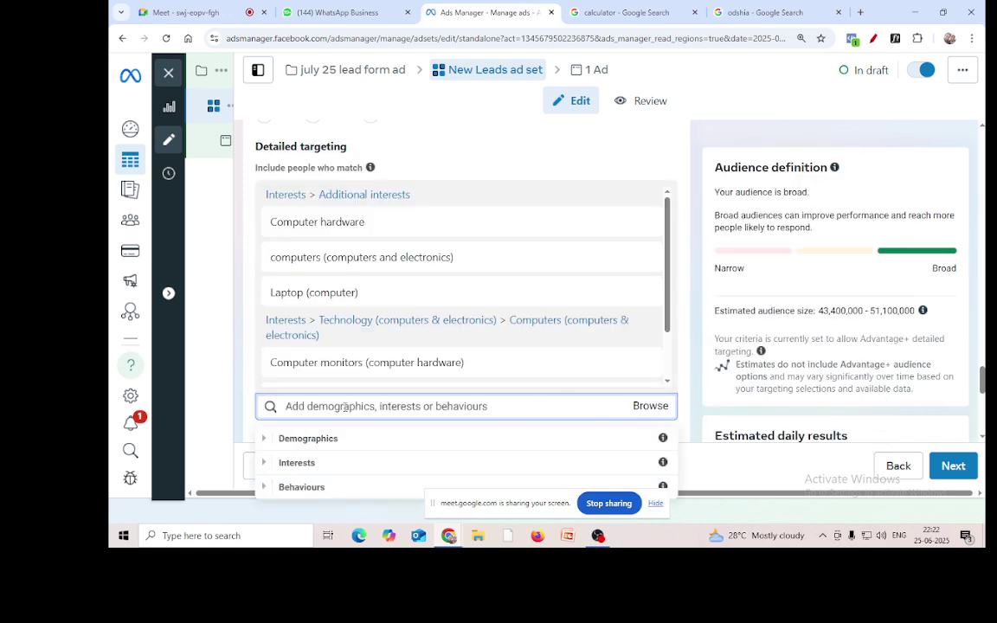
scroll(381, 362, down, 2)
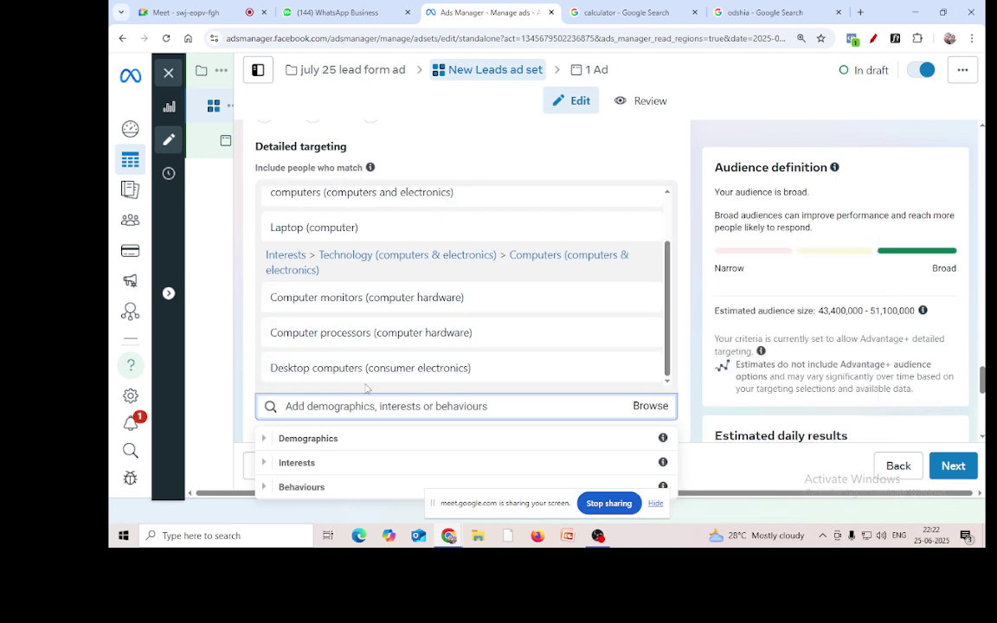
scroll(366, 388, down, 2)
scroll(375, 411, down, 2)
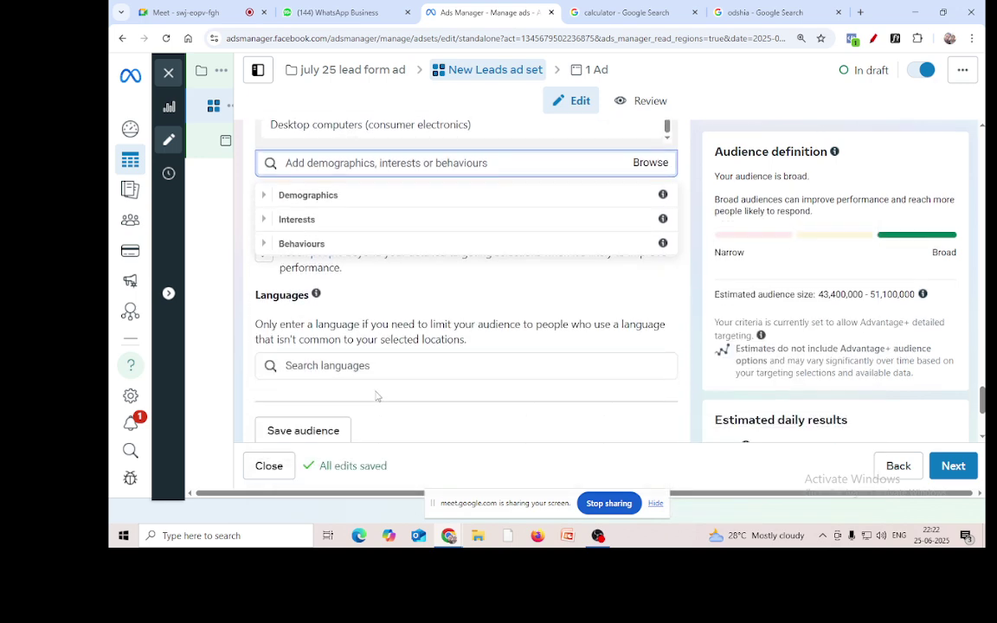
click(317, 195)
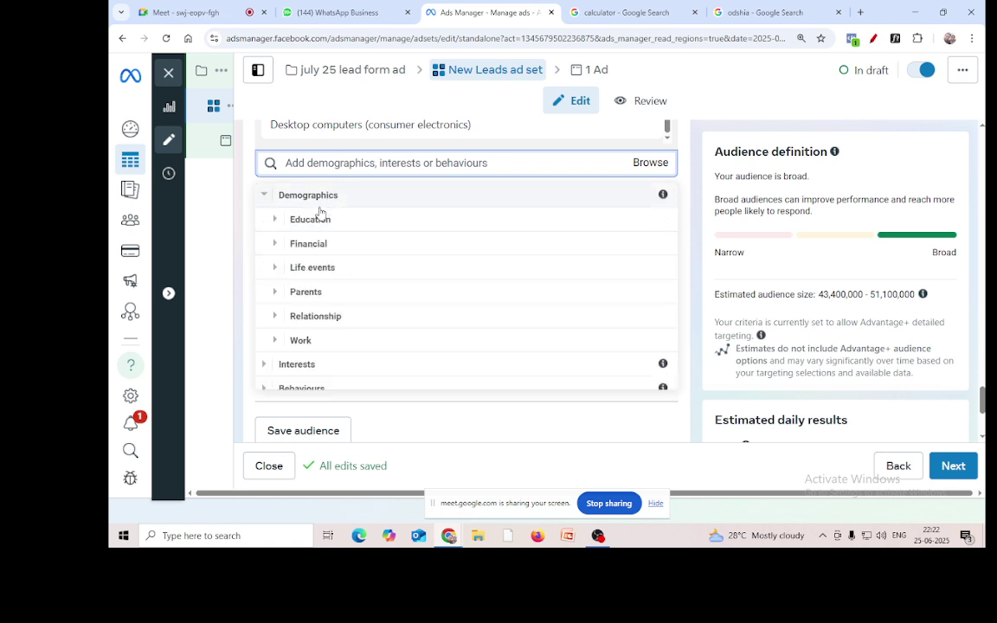
Search 'computer e' for education suggestions, then return to browsing categories.
click(330, 162)
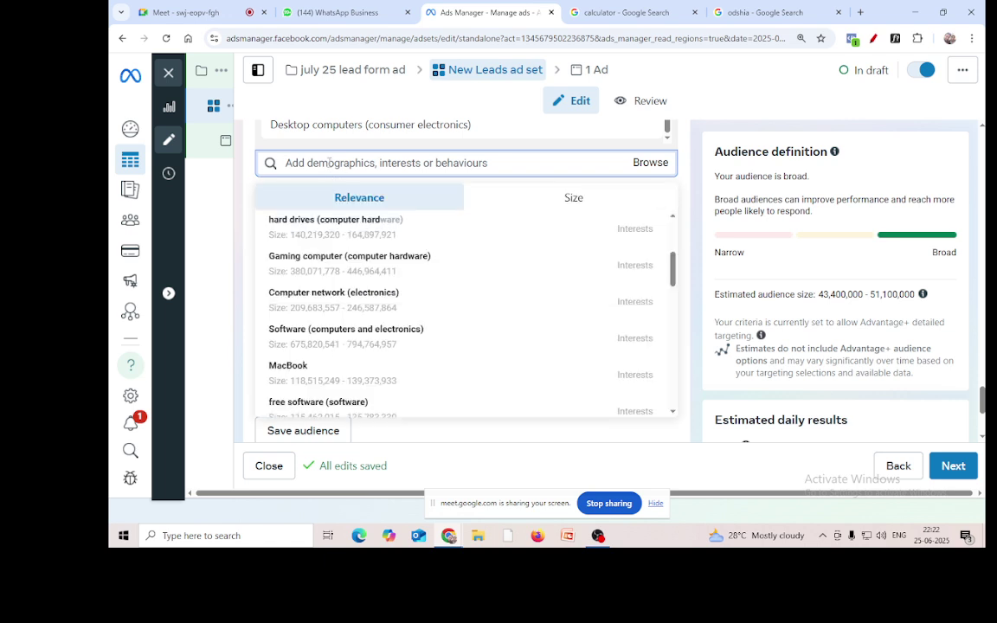
text(com)
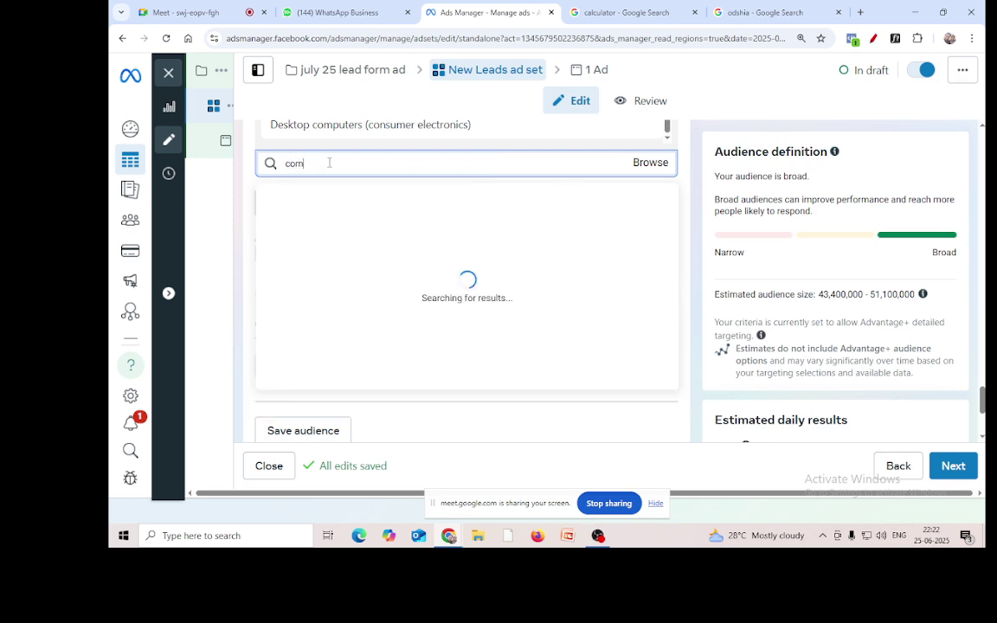
text(puter)
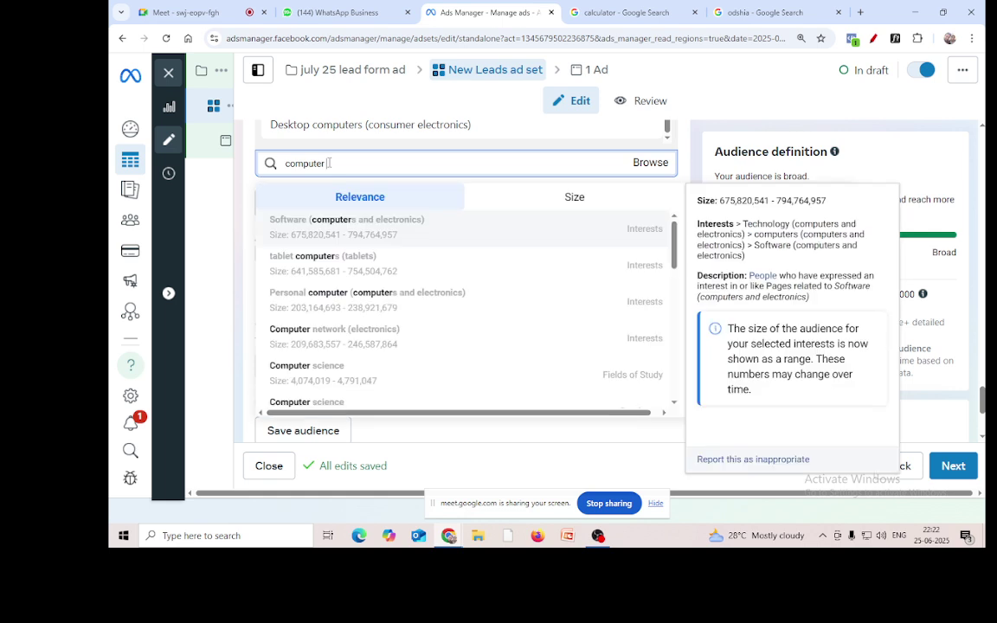
text( education)
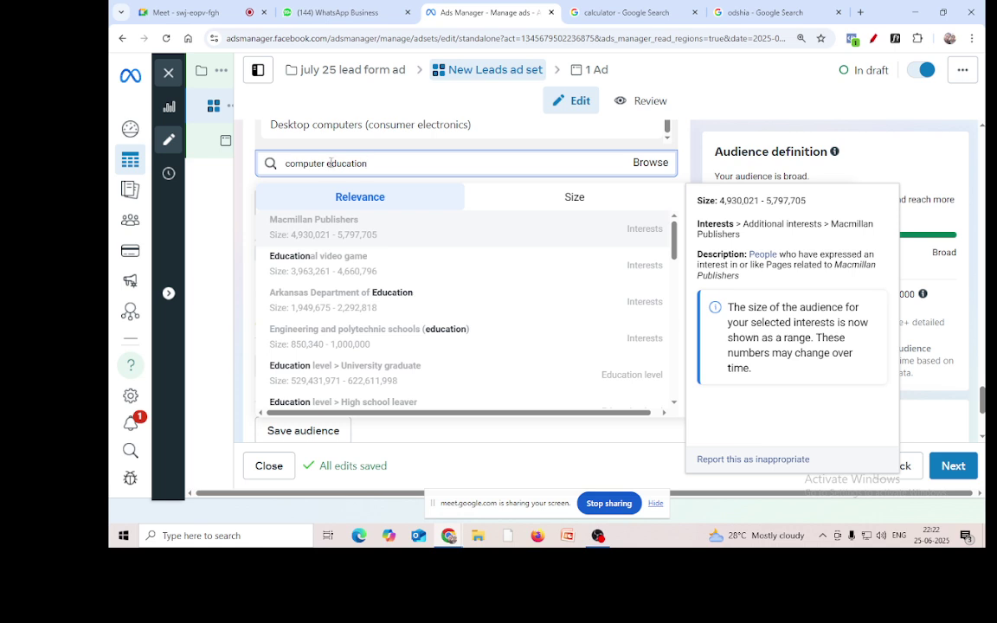
scroll(365, 338, down, 1)
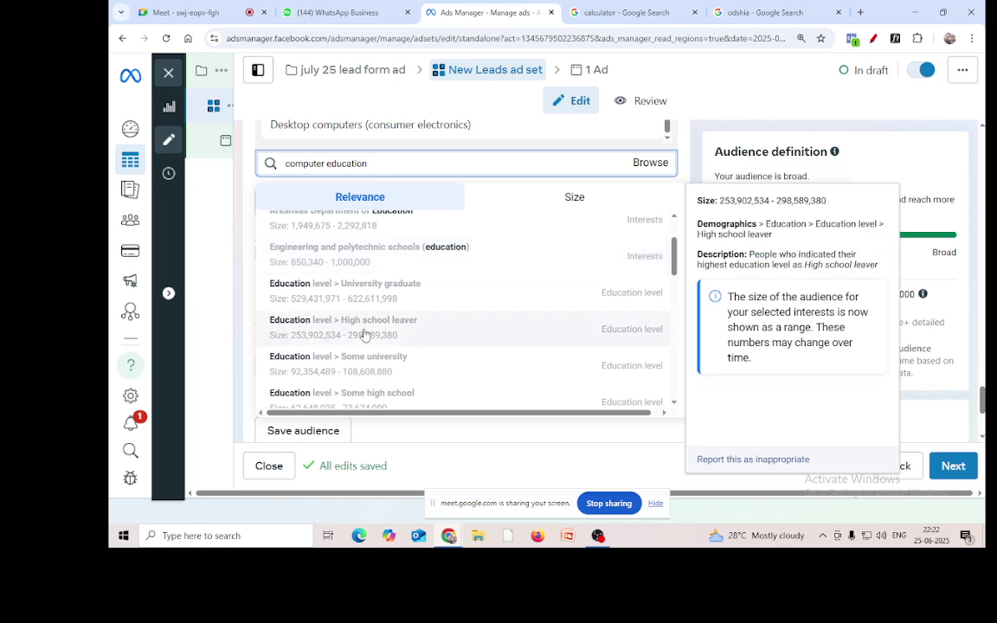
scroll(365, 336, down, 4)
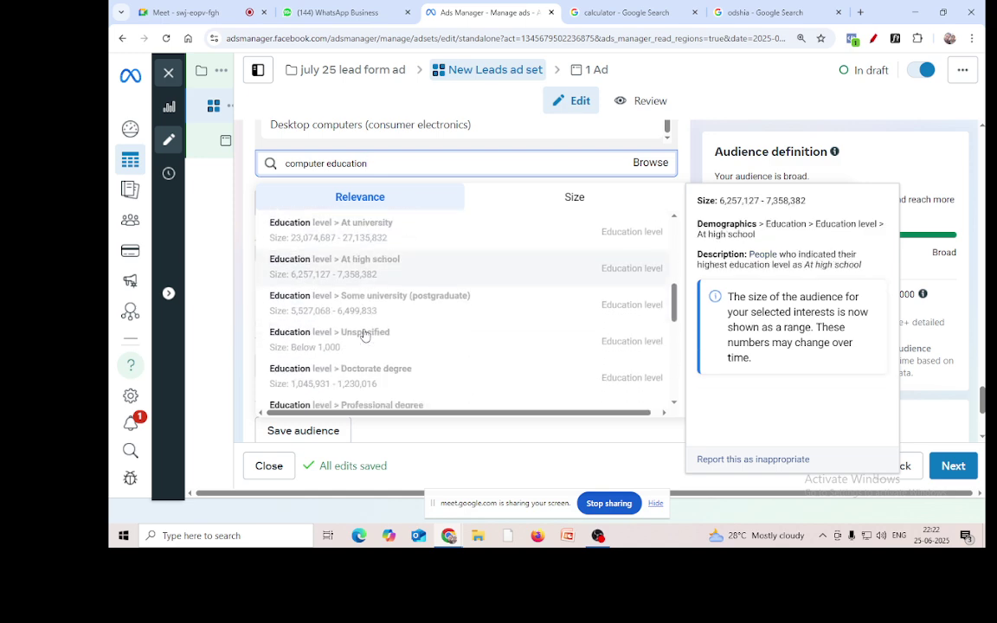
scroll(365, 335, down, 6)
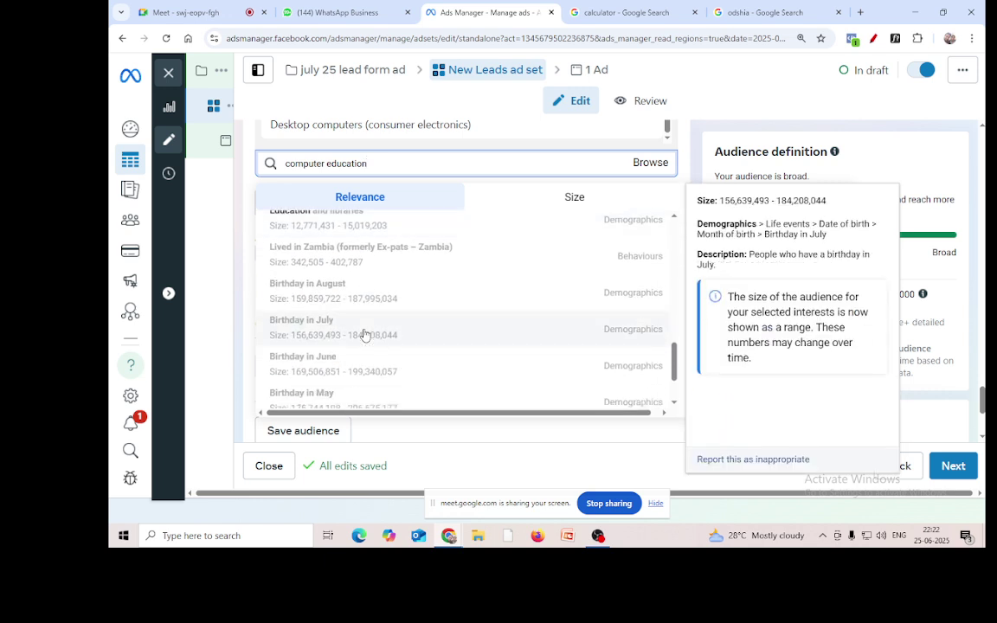
scroll(364, 334, down, 1)
scroll(433, 332, up, 1)
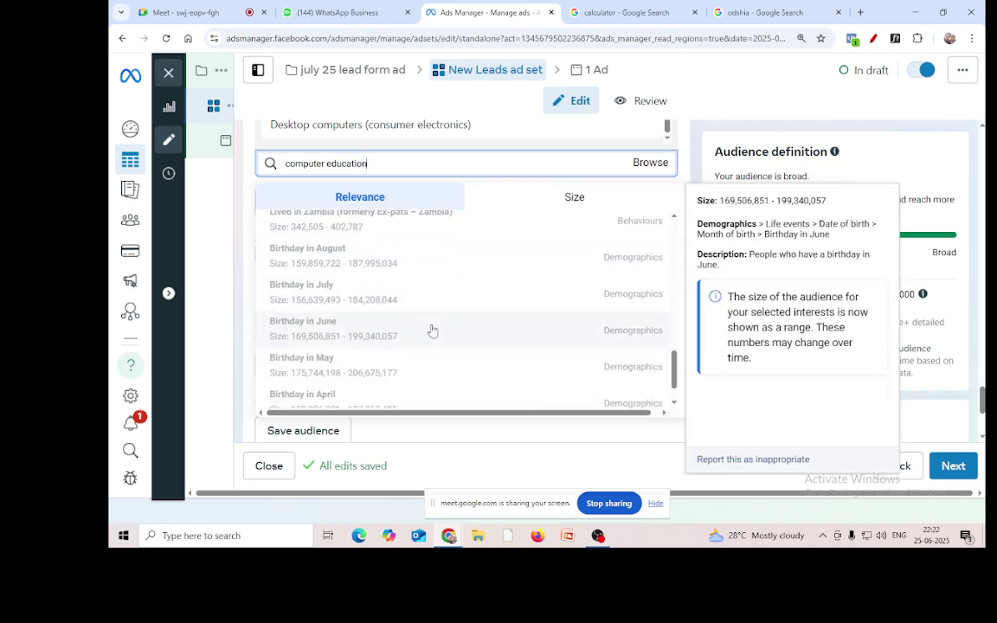
scroll(432, 332, down, 1)
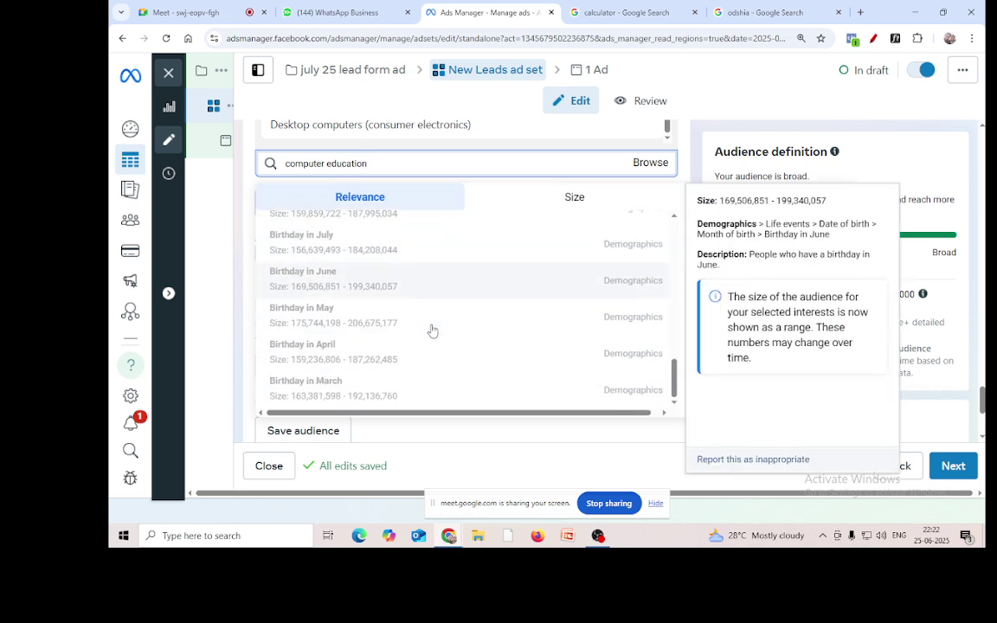
click(649, 162)
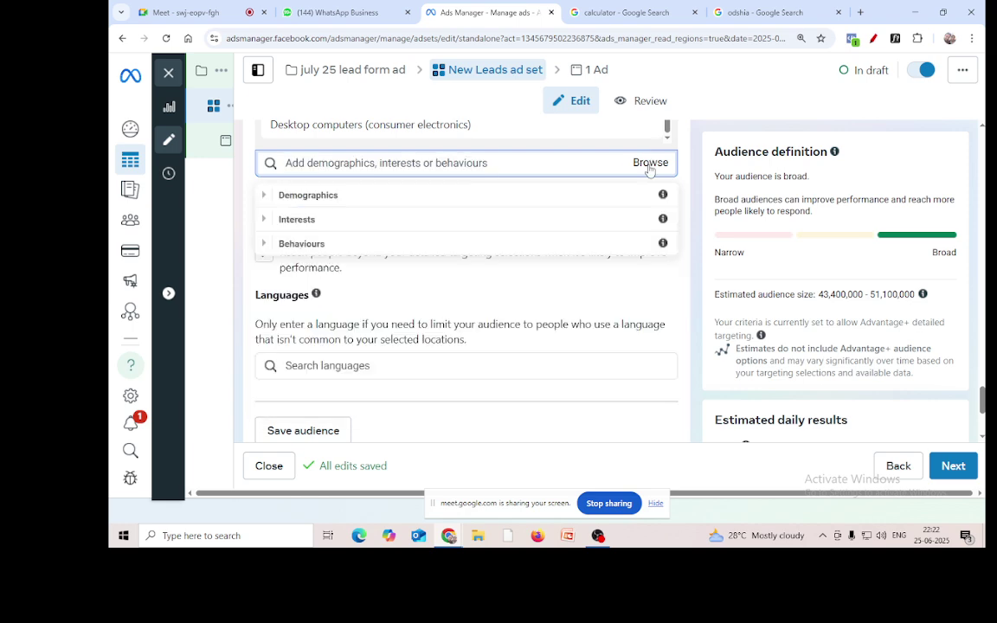
Expand Interests, search 'micro' and add Microsoft Office to detailed targeting.
click(296, 219)
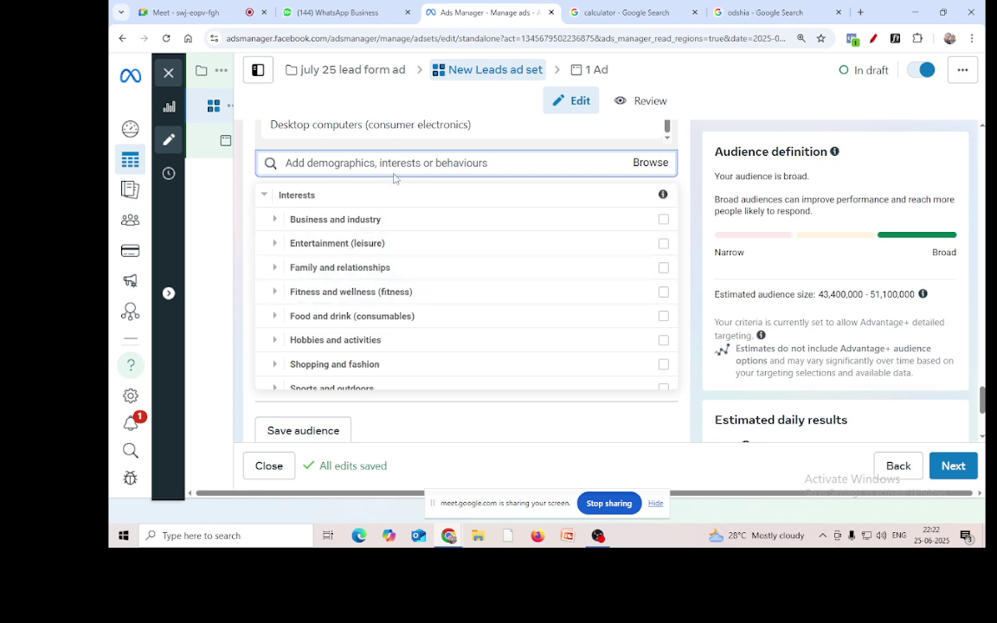
scroll(396, 182, up, 2)
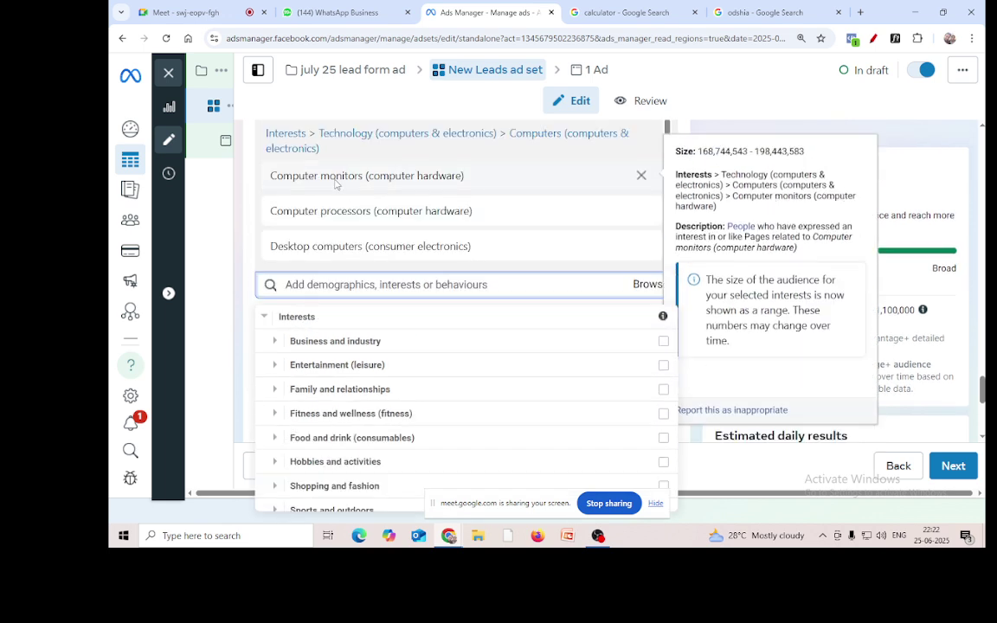
scroll(346, 238, up, 3)
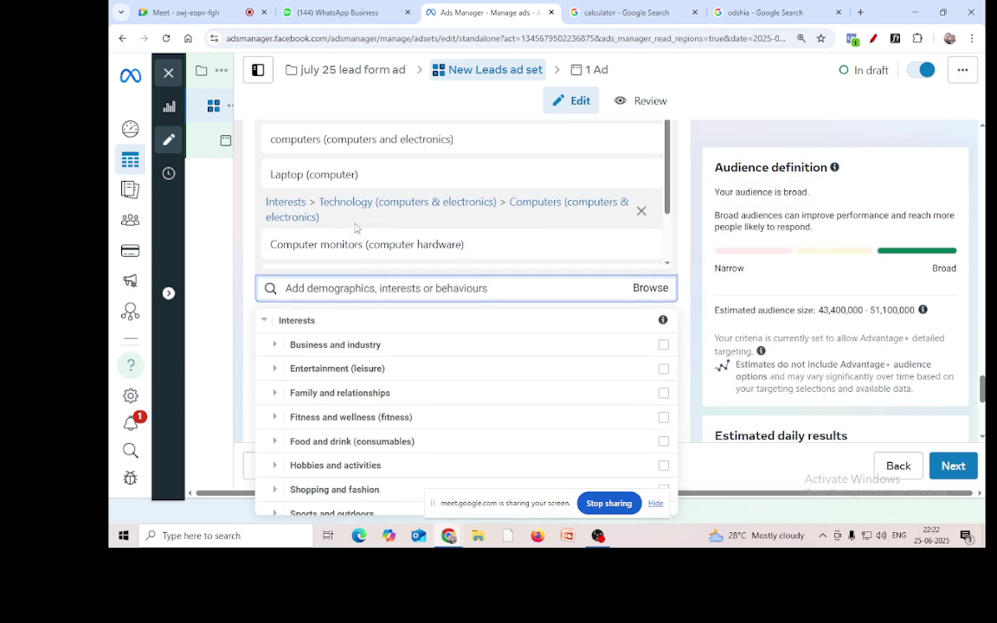
scroll(355, 229, up, 4)
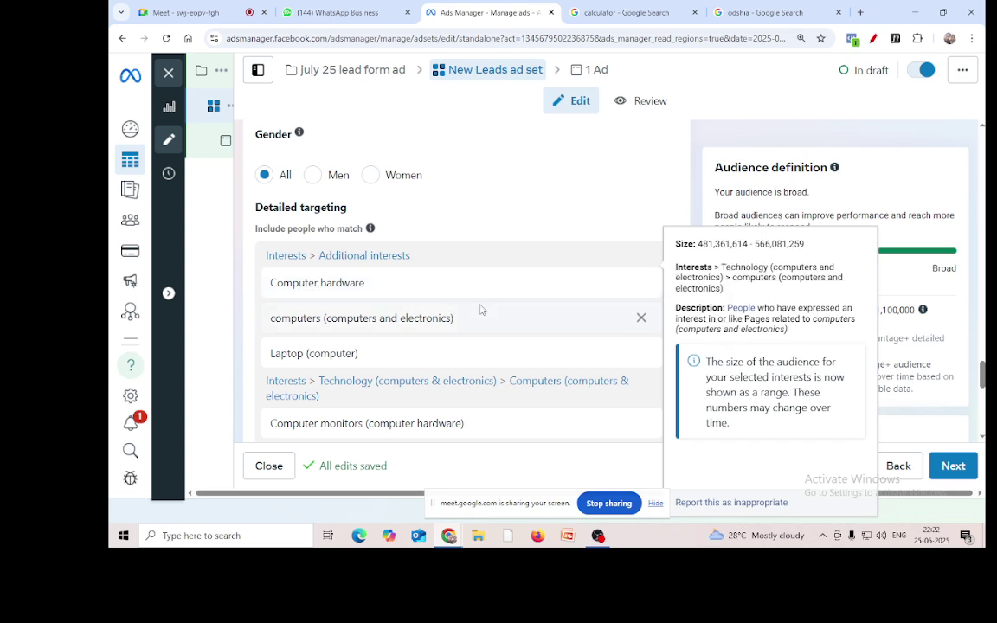
scroll(405, 338, down, 1)
scroll(404, 338, down, 5)
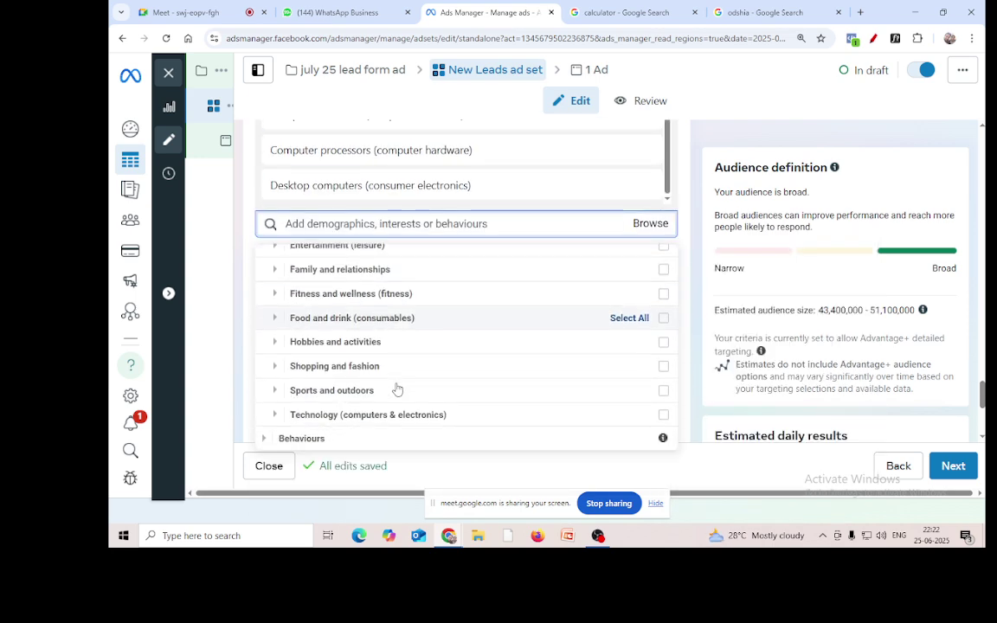
click(509, 224)
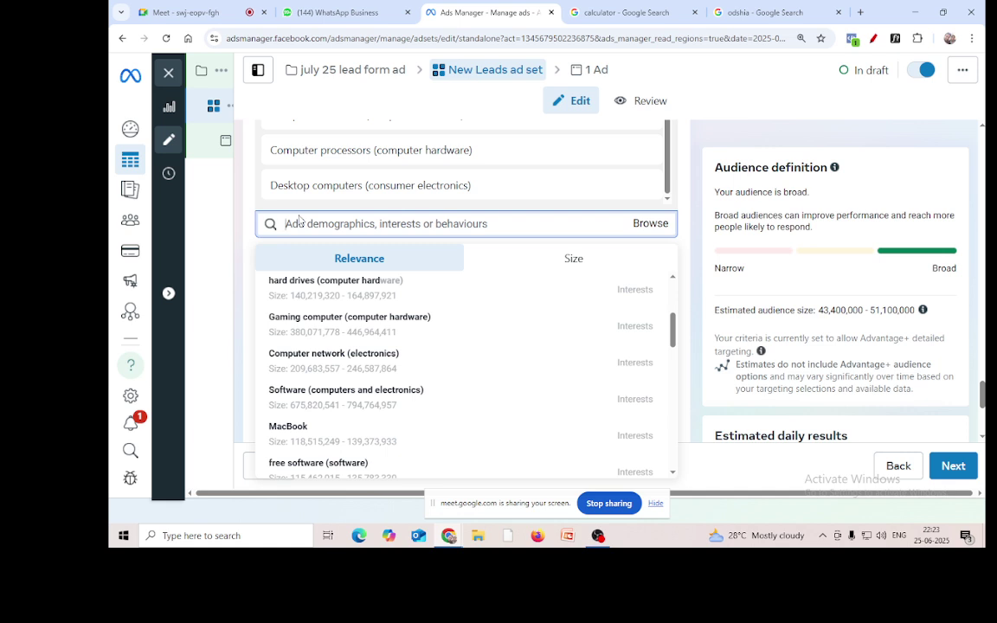
text(microsoft)
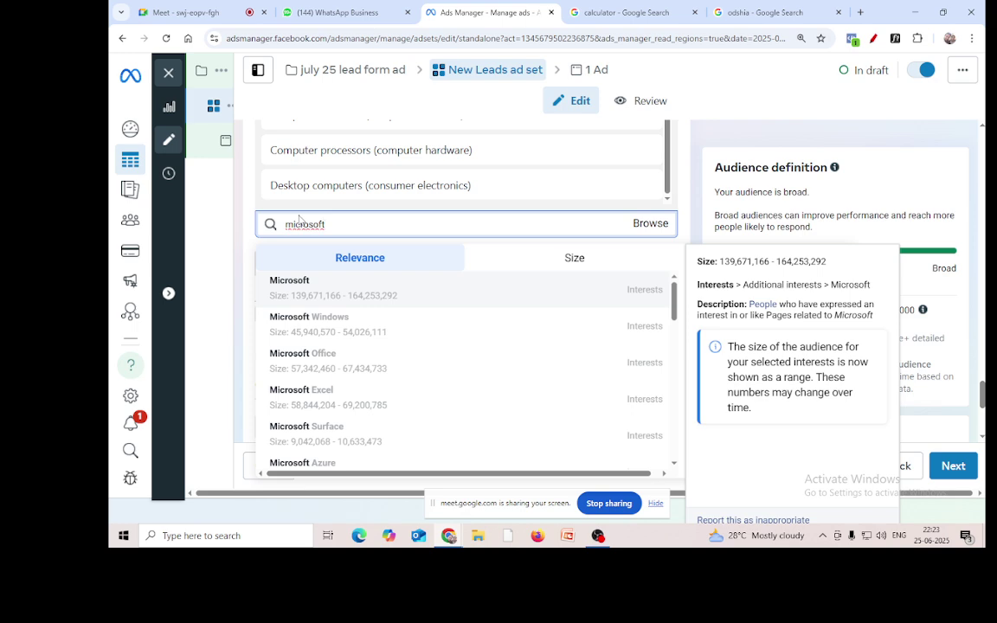
scroll(319, 385, down, 1)
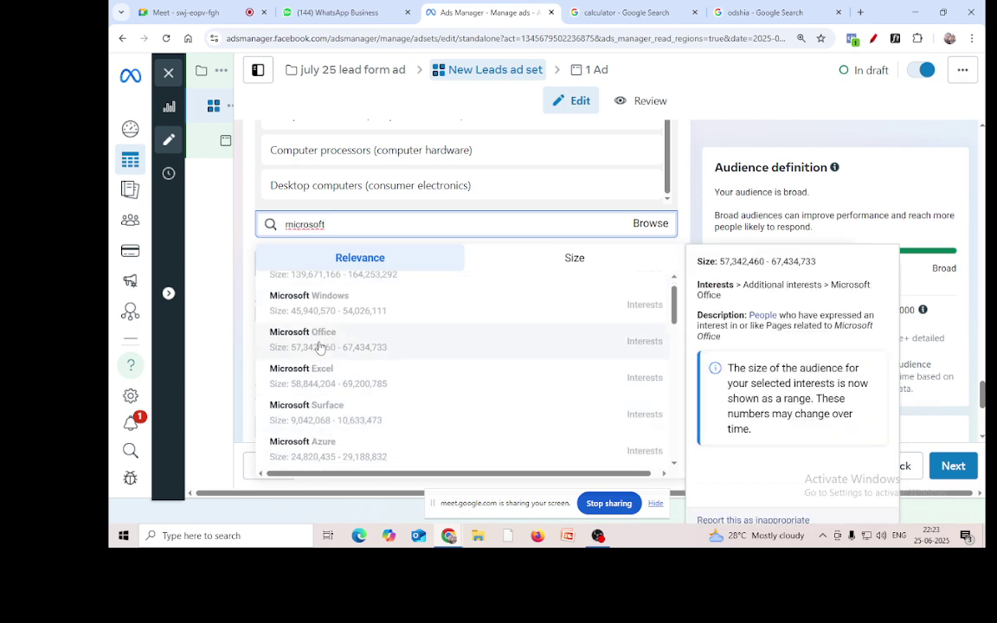
click(319, 341)
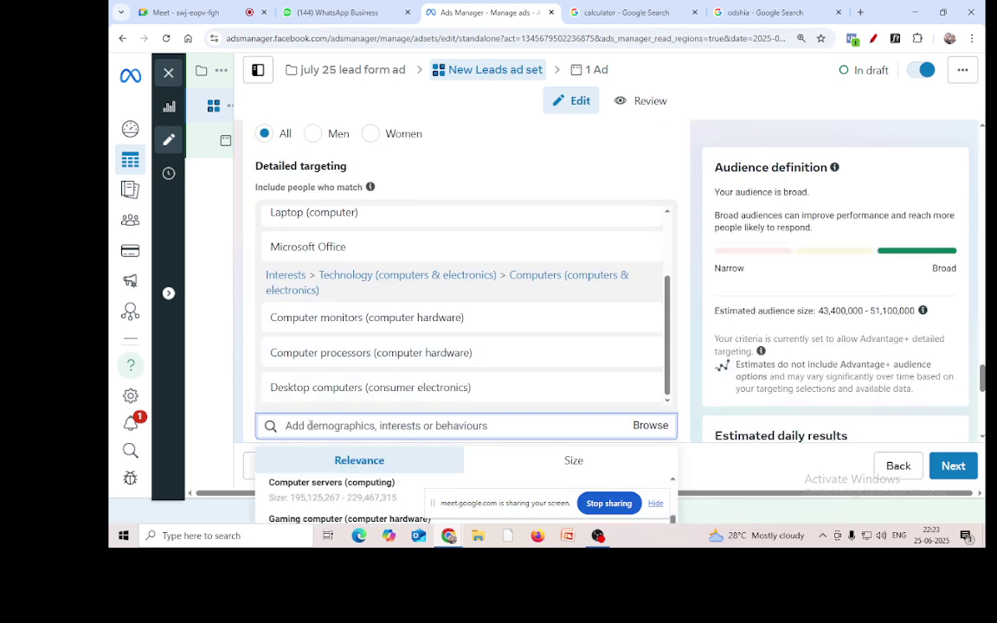
Search 'microsoft' again and add Microsoft Excel to the targeting interests.
text(microso)
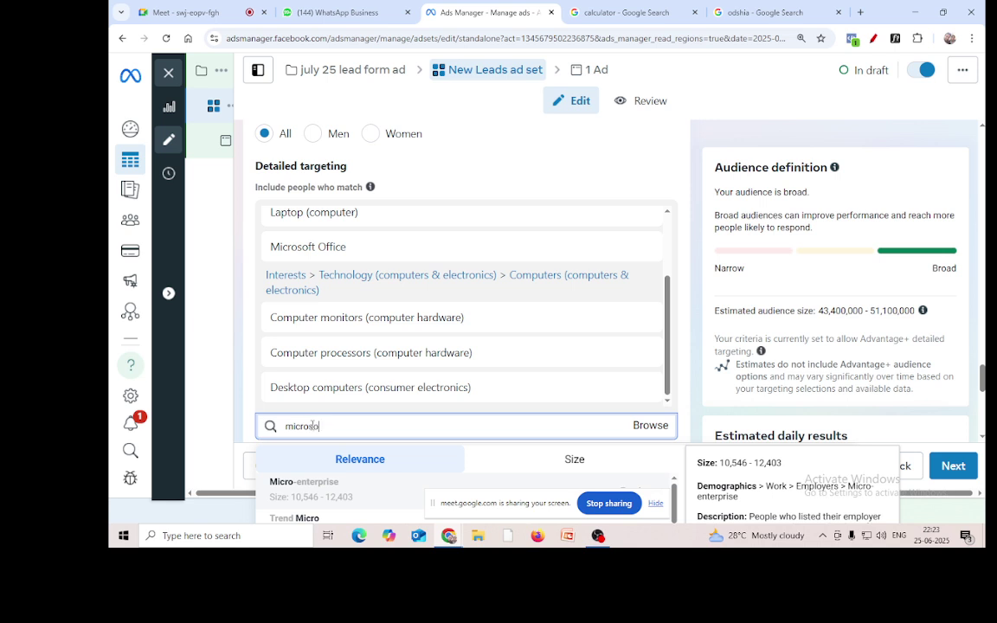
text(ft)
mouse_move(392, 404)
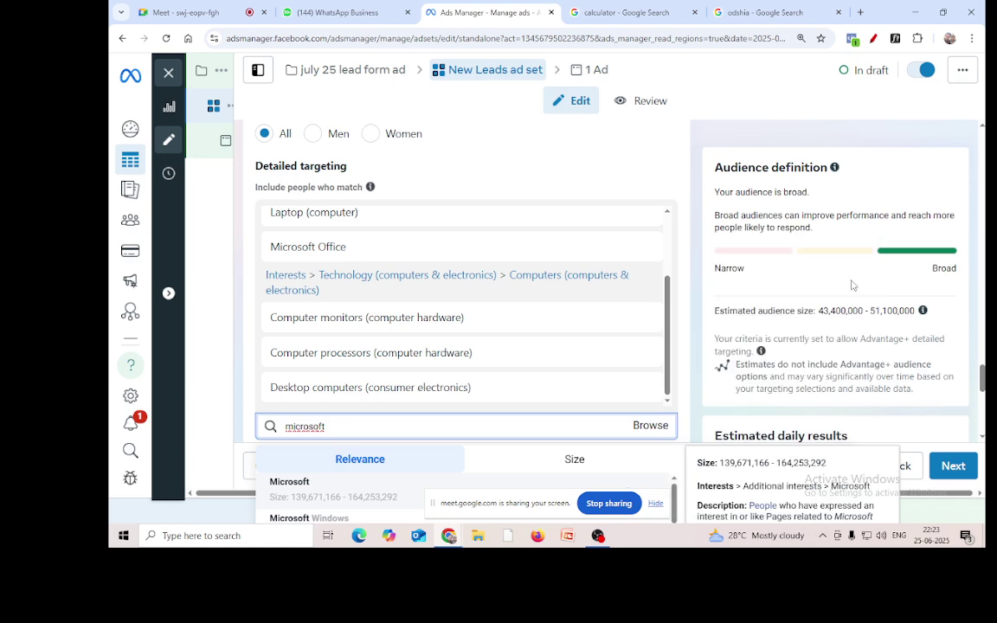
scroll(674, 483, down, 2)
scroll(674, 482, down, 1)
scroll(312, 495, down, 1)
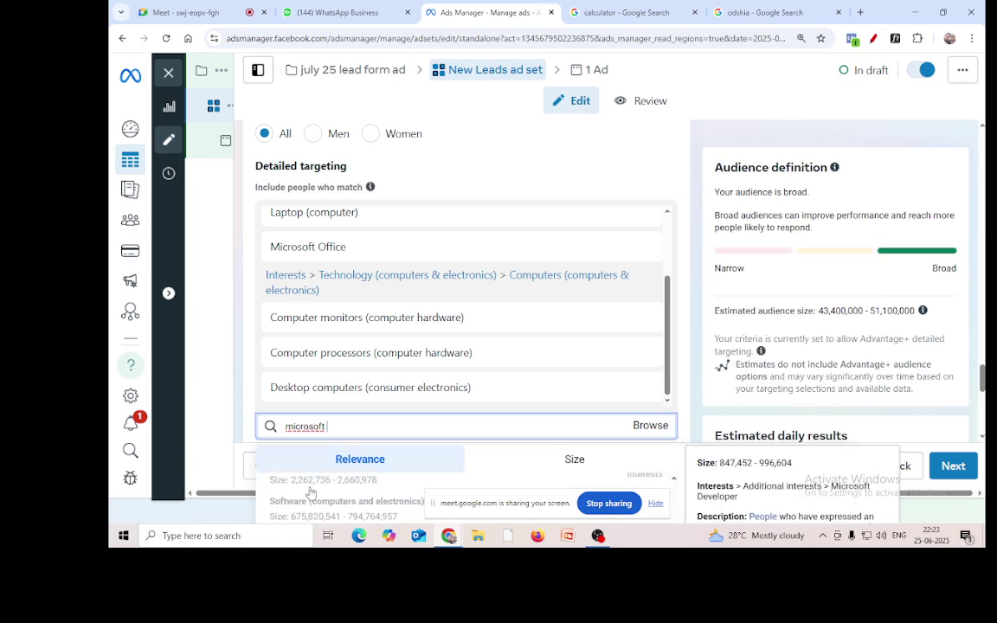
scroll(325, 500, up, 1)
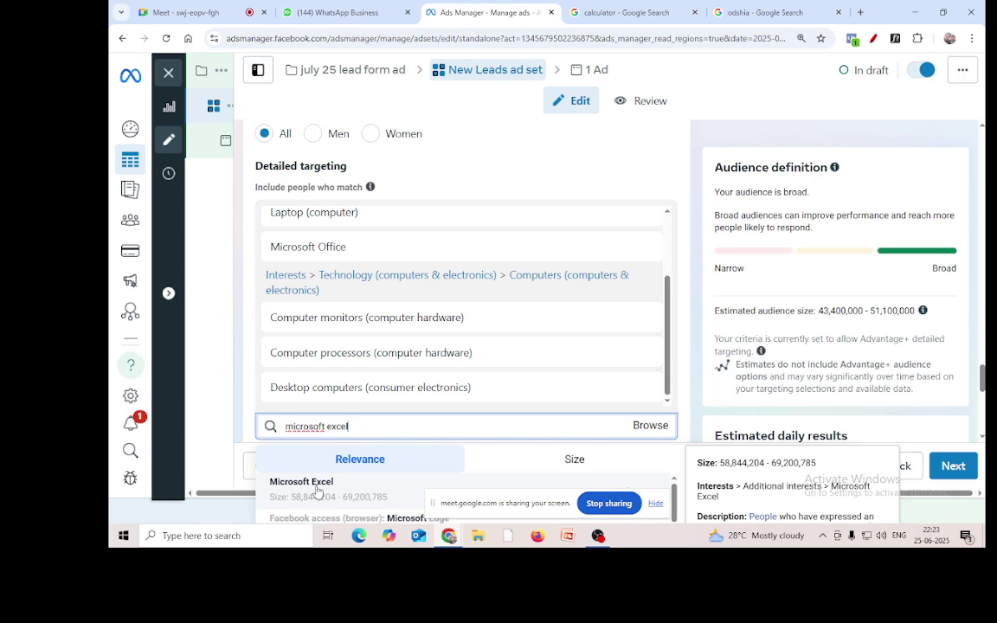
click(317, 491)
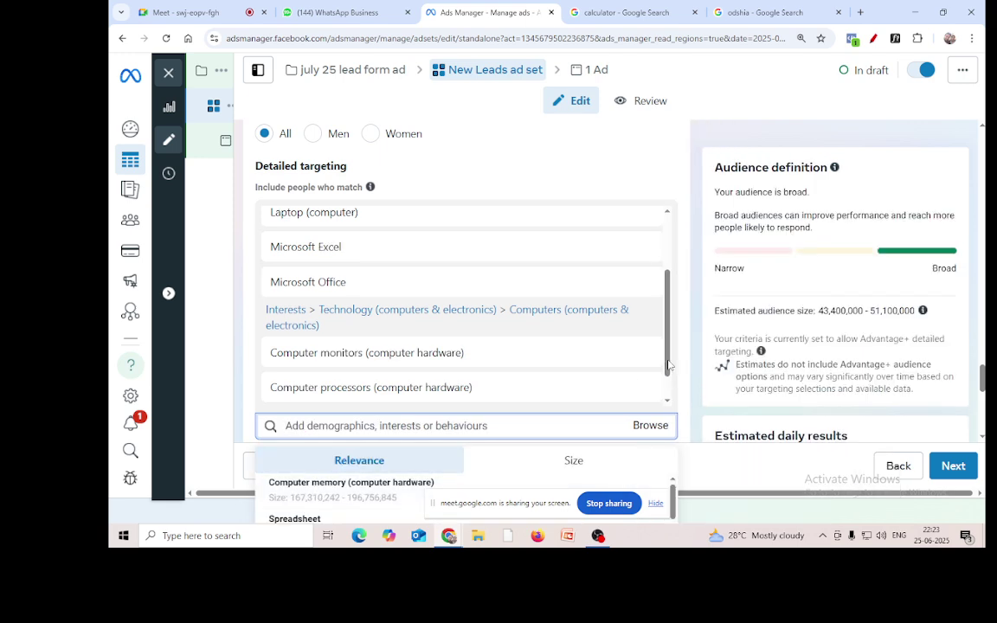
mouse_move(584, 393)
mouse_move(985, 375)
mouse_down()
mouse_move(985, 417)
mouse_move(986, 393)
mouse_up()
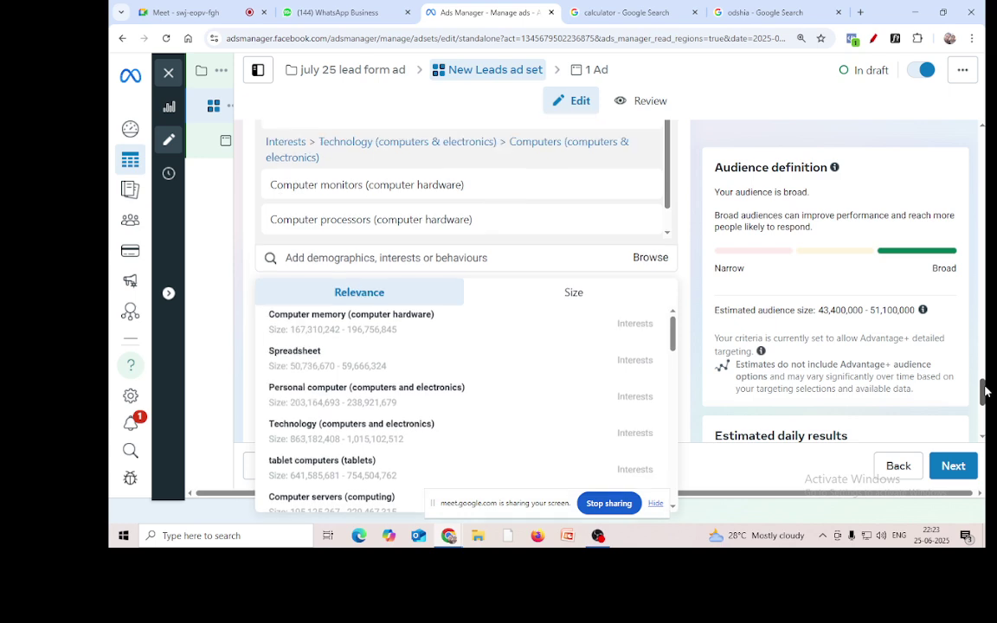
click(374, 357)
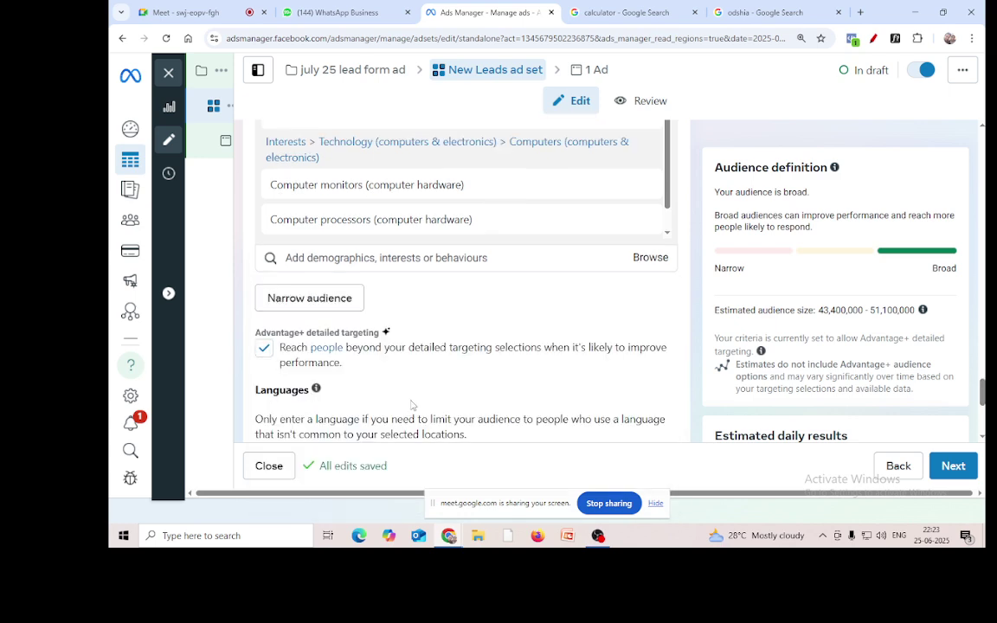
click(467, 258)
Add Adobe Photoshop and Adobe Illustrator to the detailed-targeting interests.
mouse_move(593, 184)
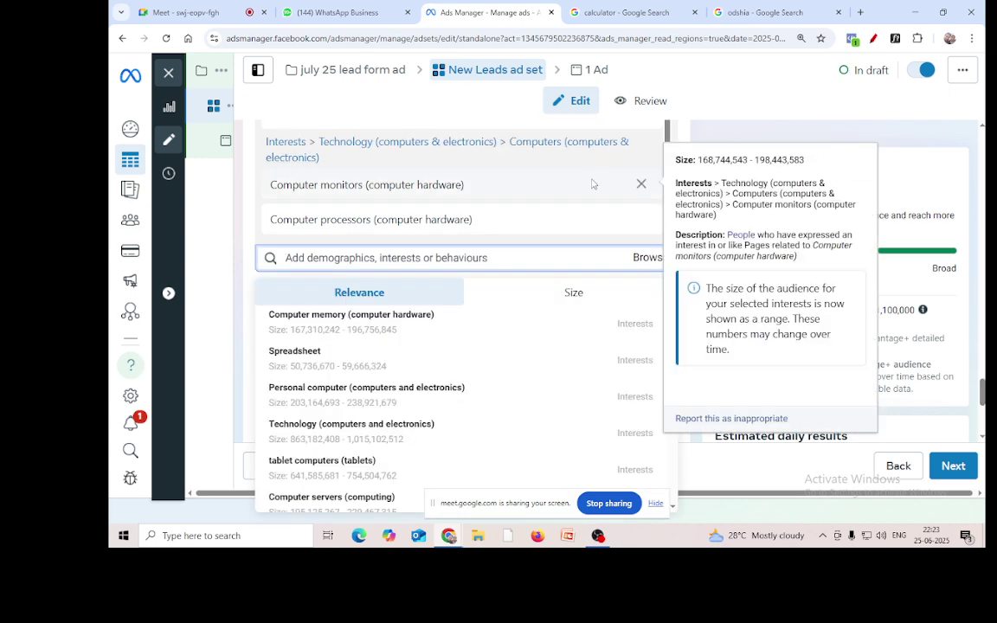
text(phot)
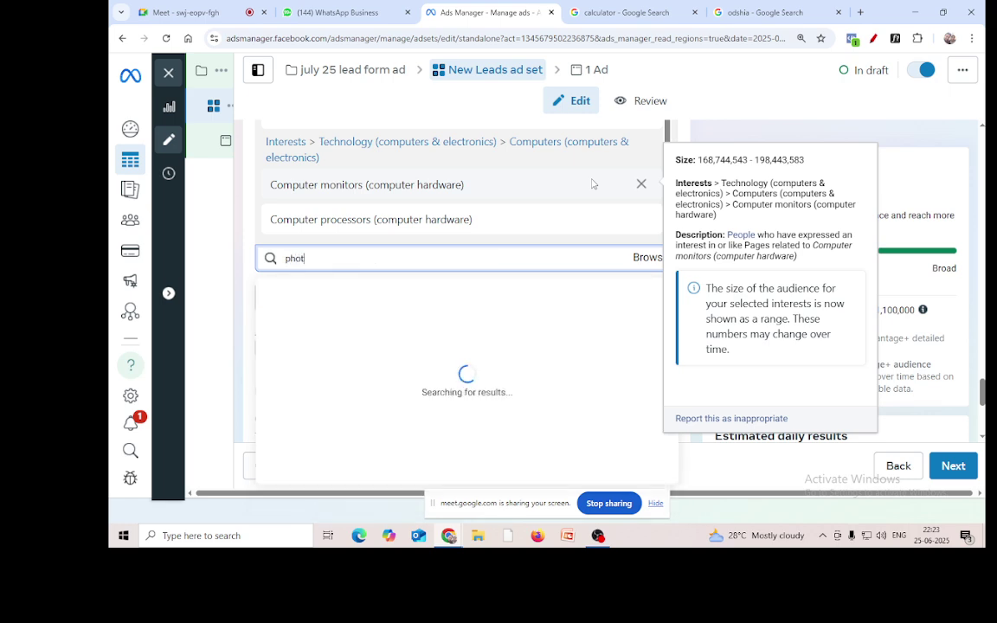
text(oshop)
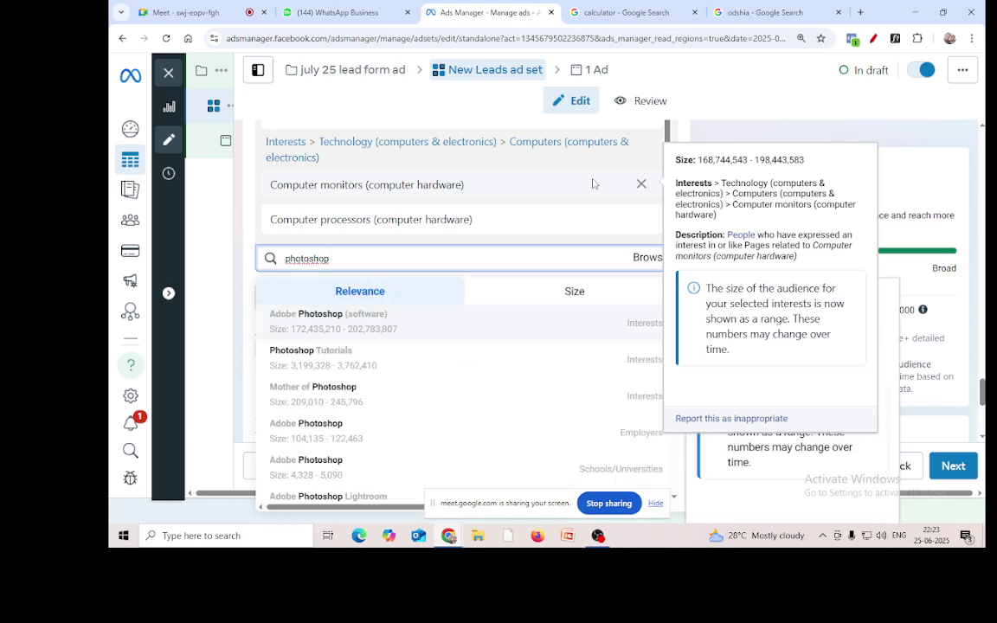
click(350, 326)
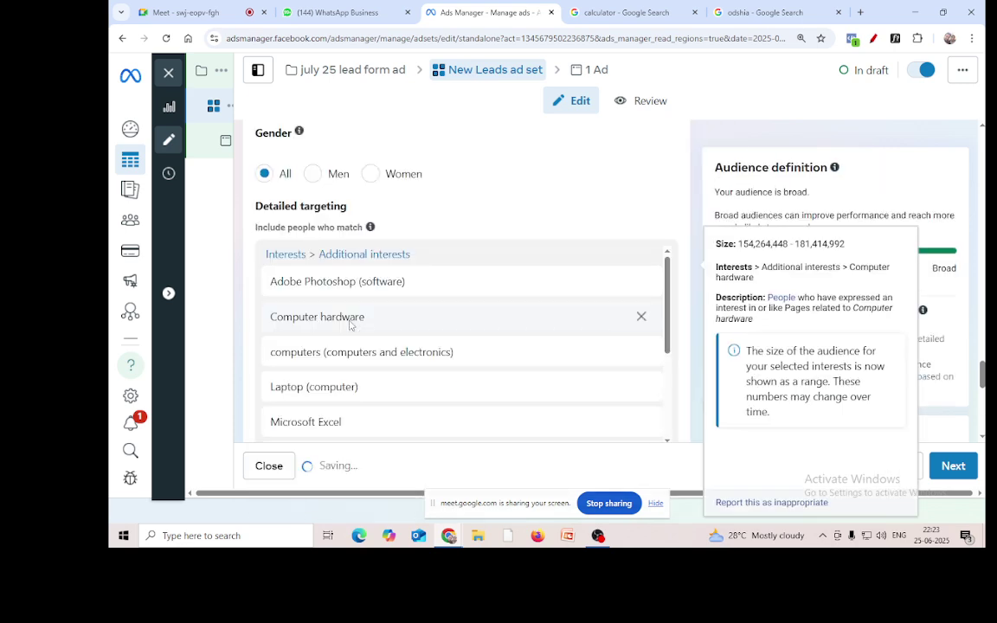
scroll(390, 355, down, 1)
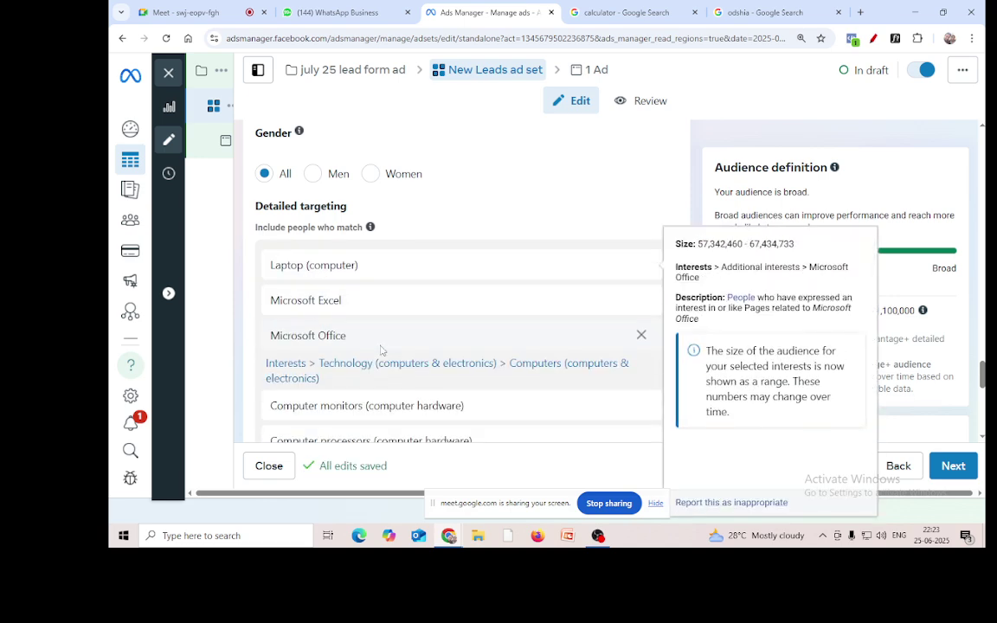
scroll(605, 367, down, 1)
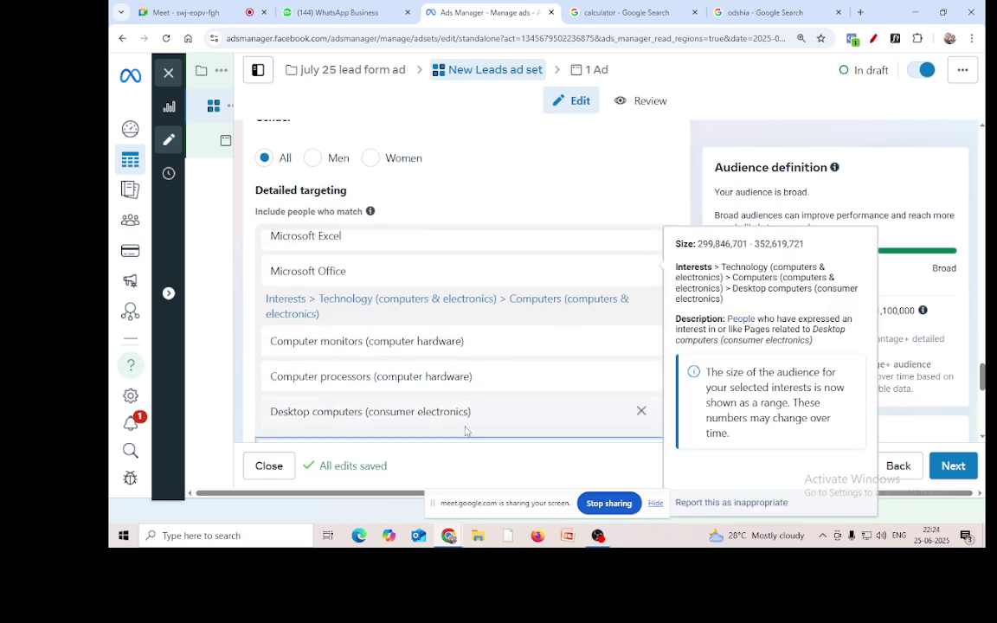
scroll(606, 407, down, 3)
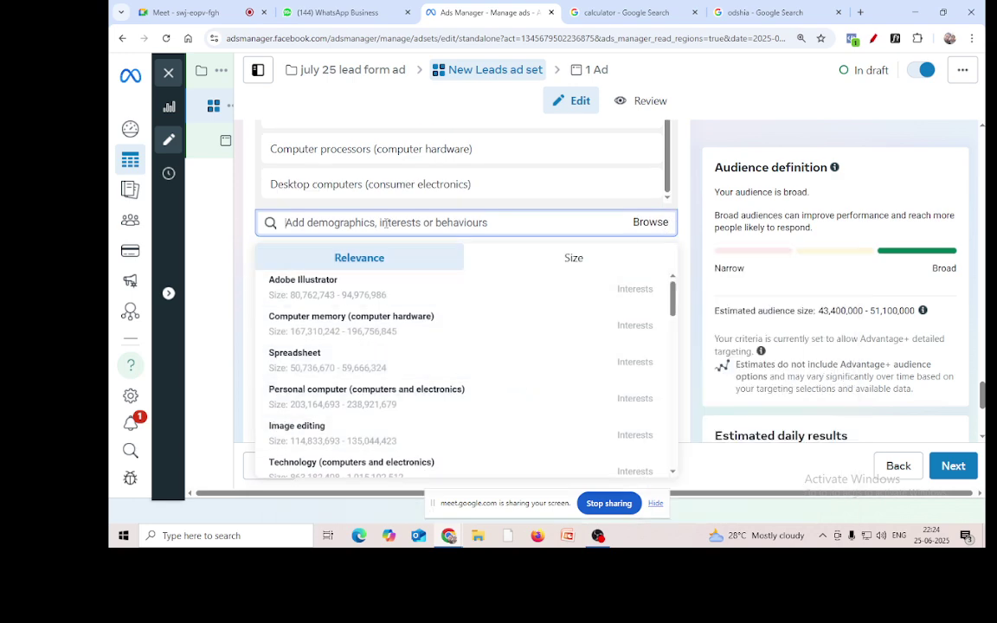
click(288, 294)
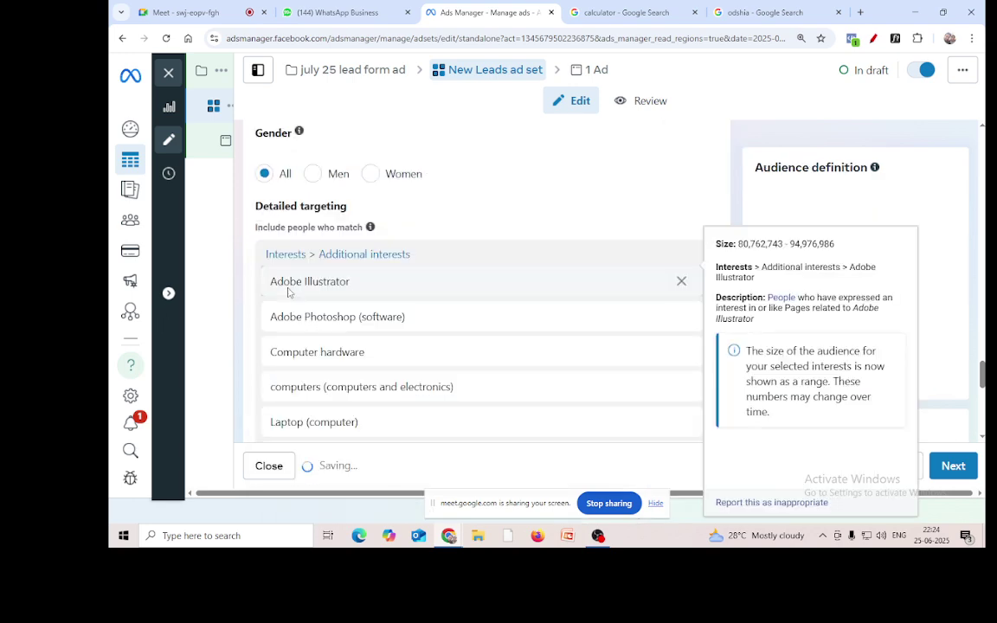
scroll(389, 380, down, 4)
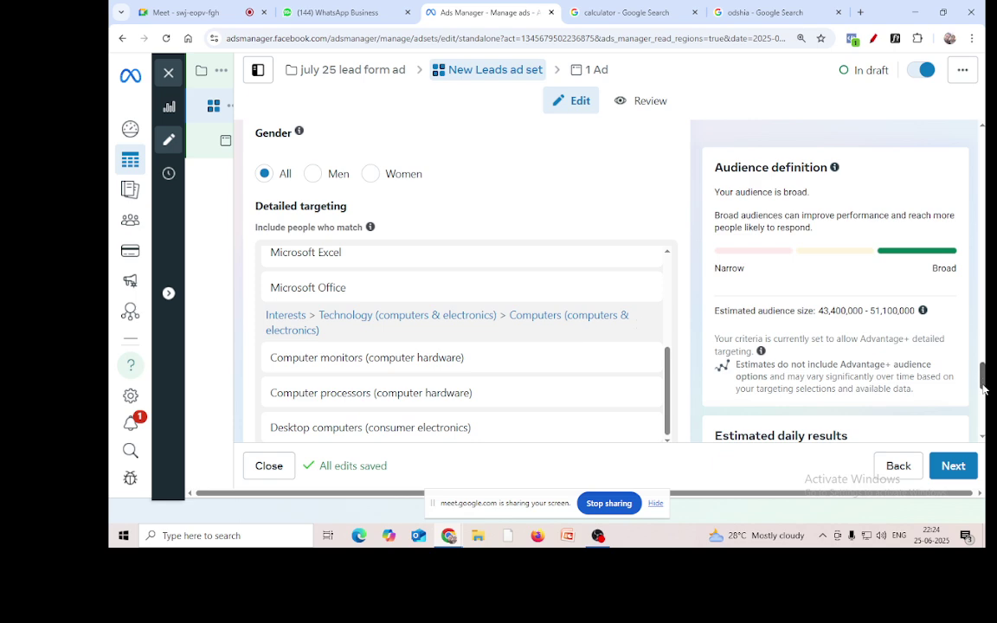
mouse_move(983, 385)
mouse_down()
mouse_move(984, 407)
mouse_move(983, 394)
mouse_up()
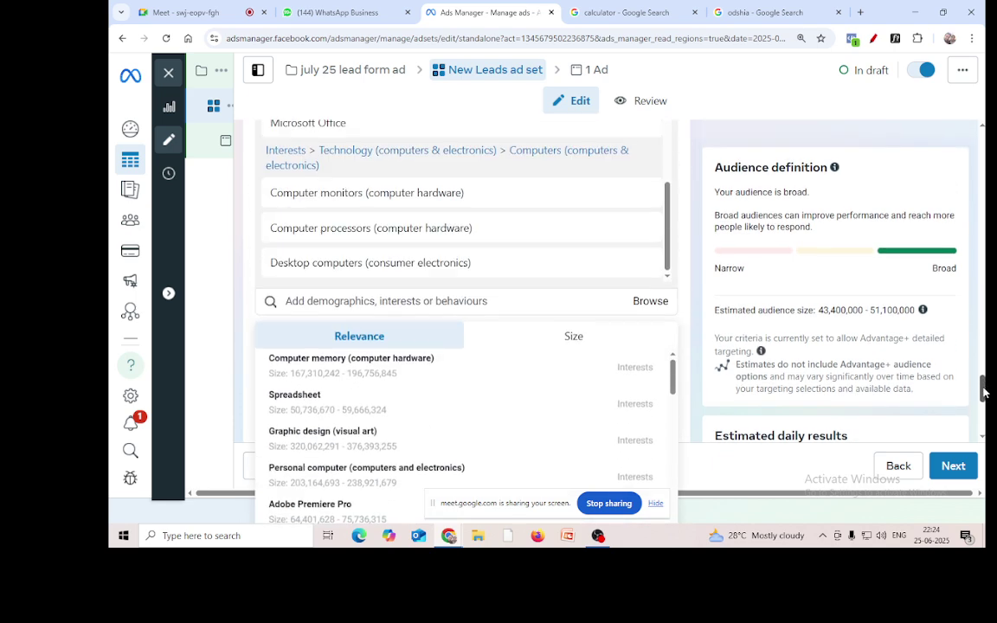
Add Graphic design, Spreadsheet, Adobe Premiere Pro, Video editing and Image editing interests, then start searching 'website designing'.
click(349, 299)
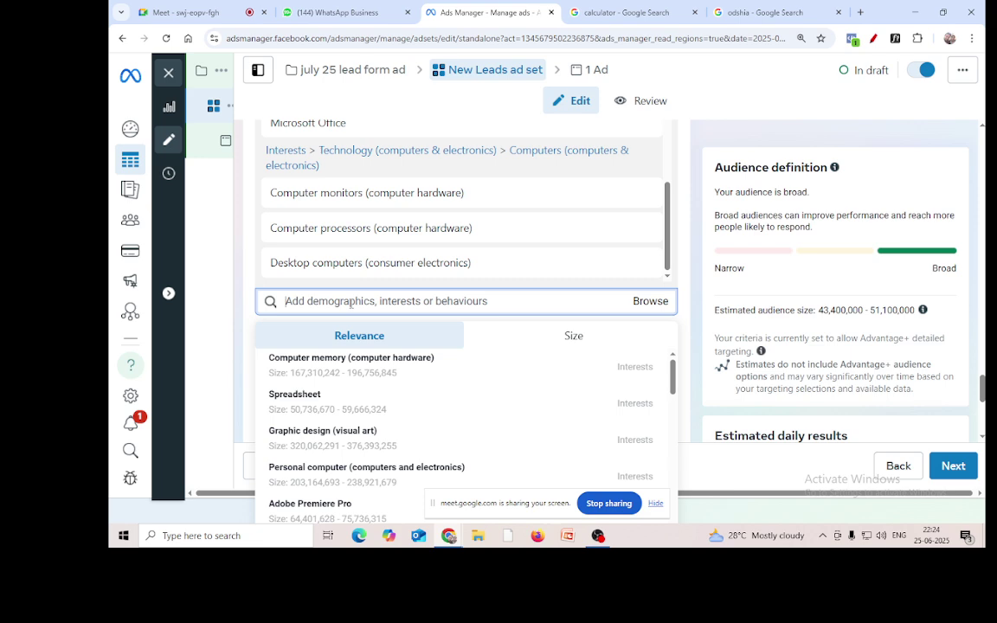
text(graphic)
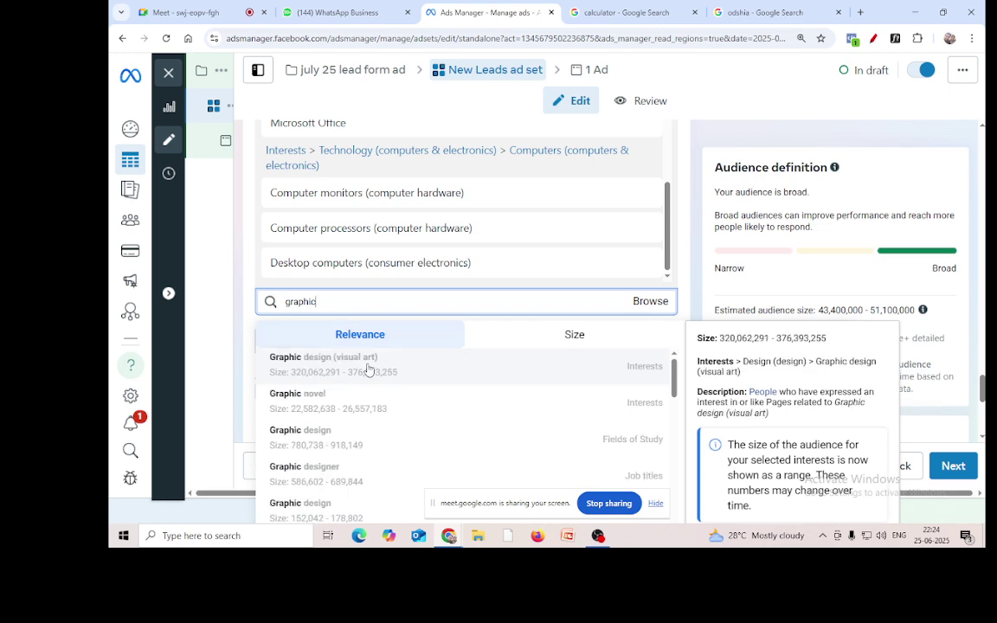
click(319, 371)
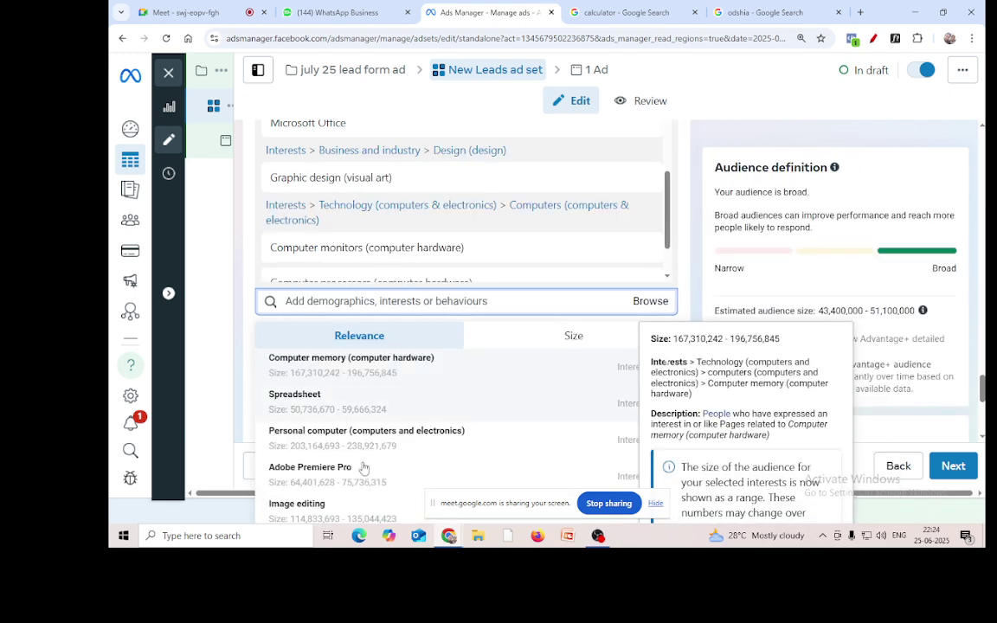
click(310, 405)
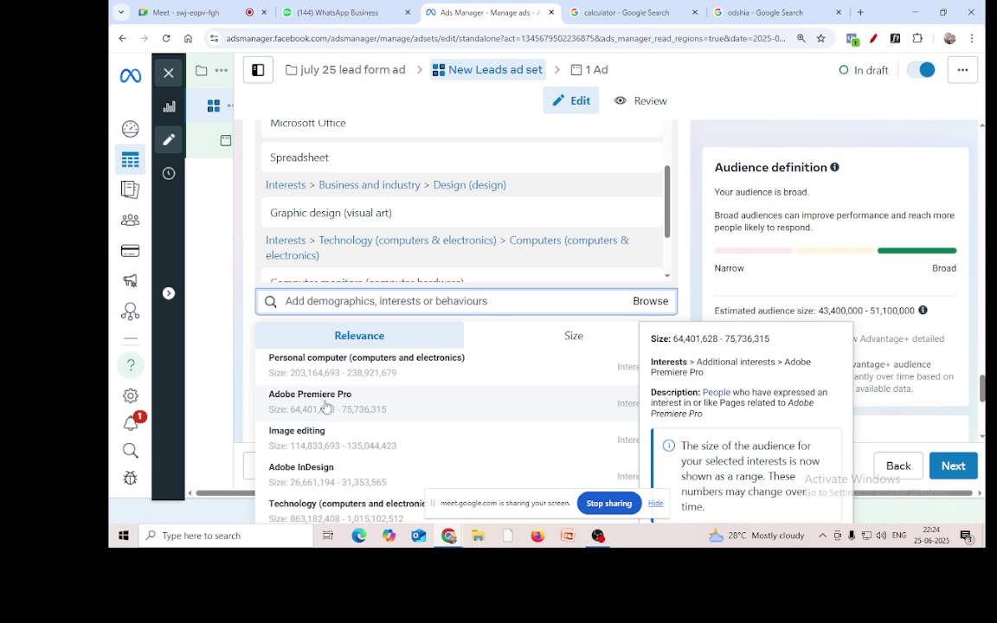
click(325, 407)
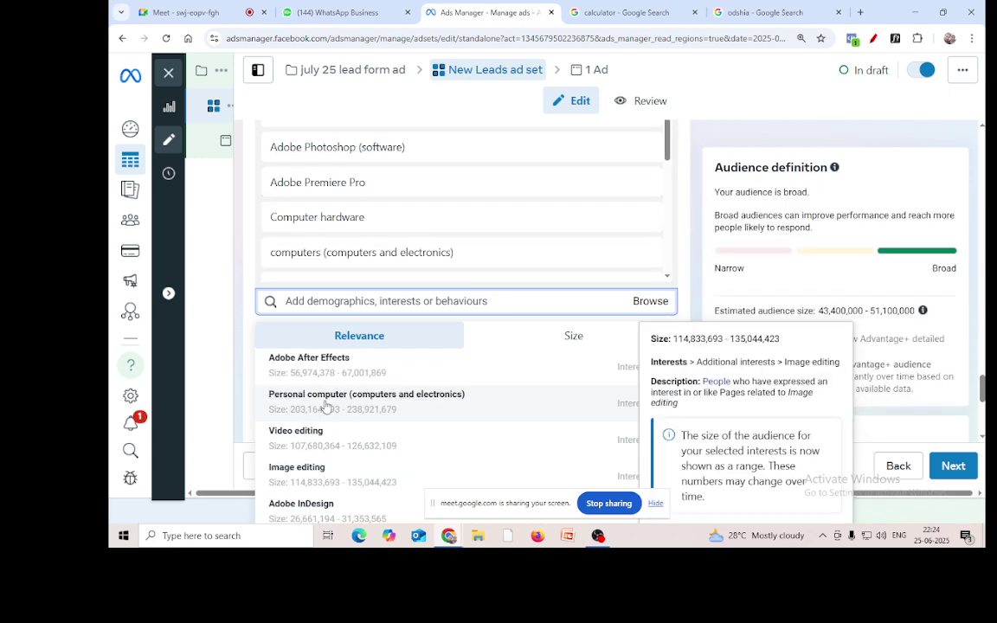
click(304, 439)
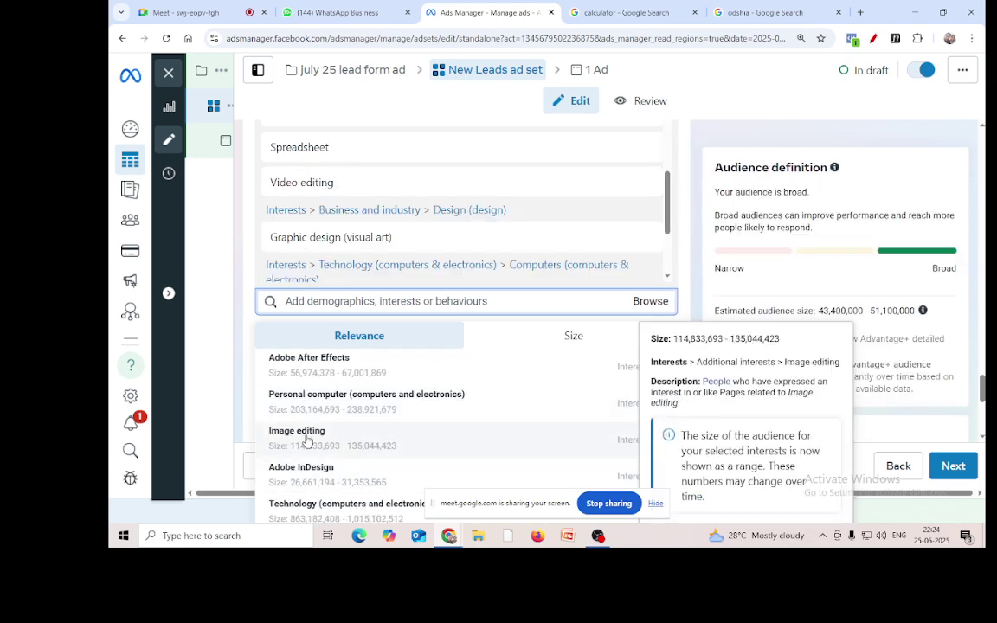
click(306, 439)
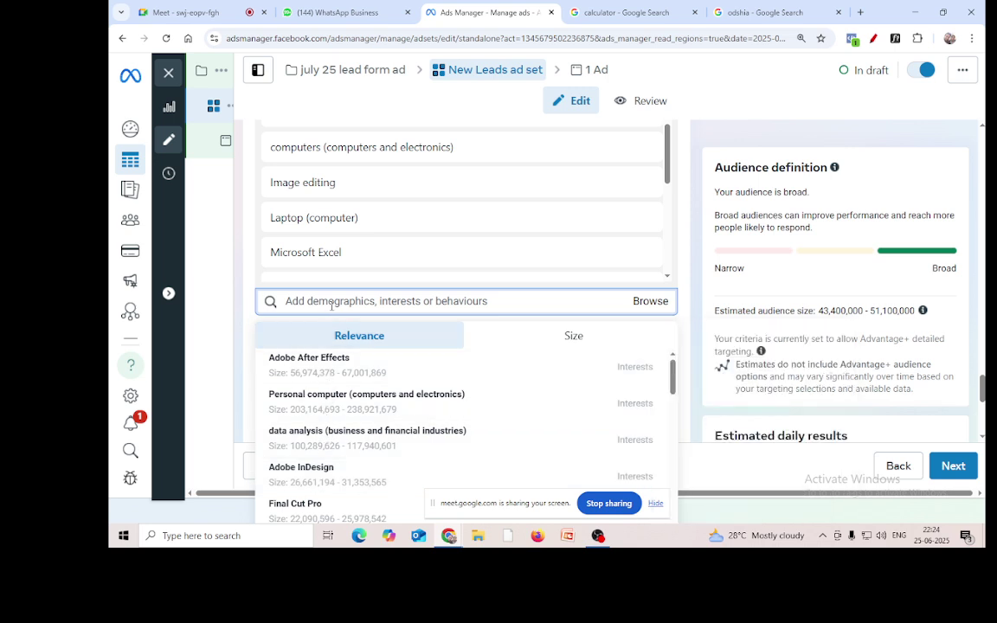
text(website designing)
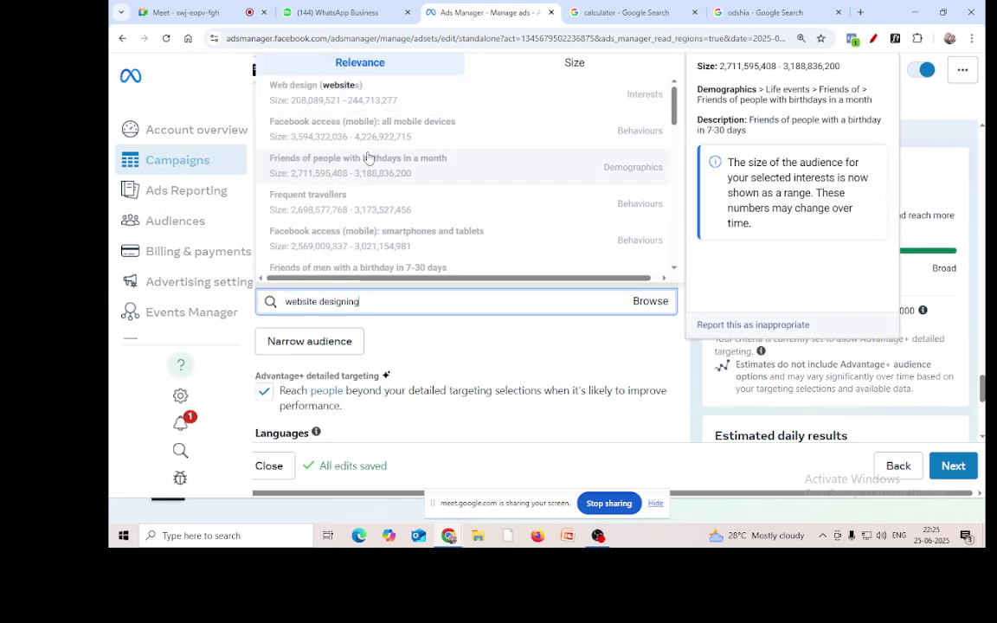
Add Web design, Web development, HTML and Cascading Style Sheets as targeted interests.
click(302, 94)
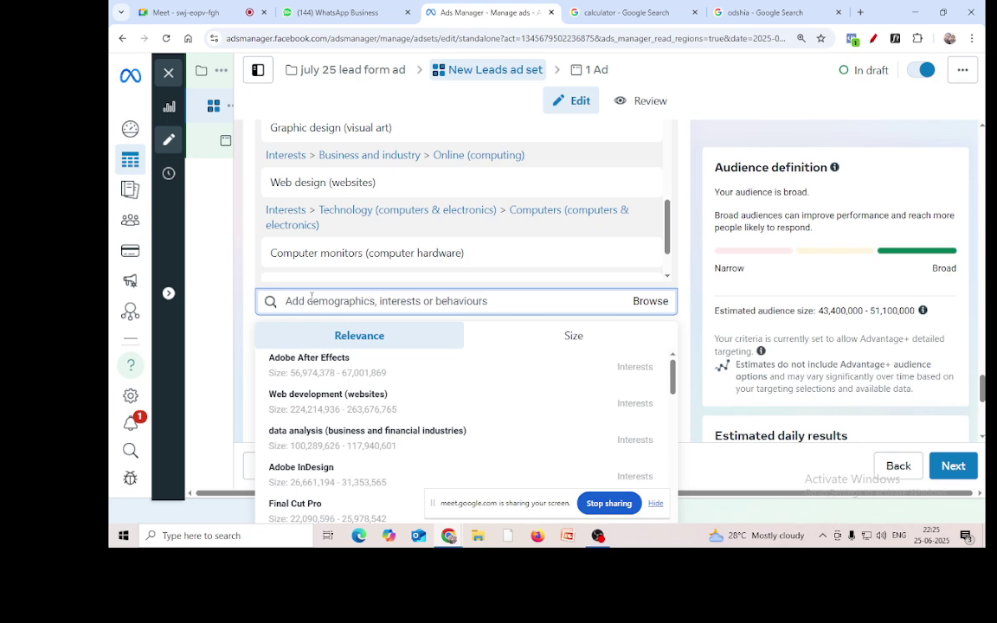
click(311, 394)
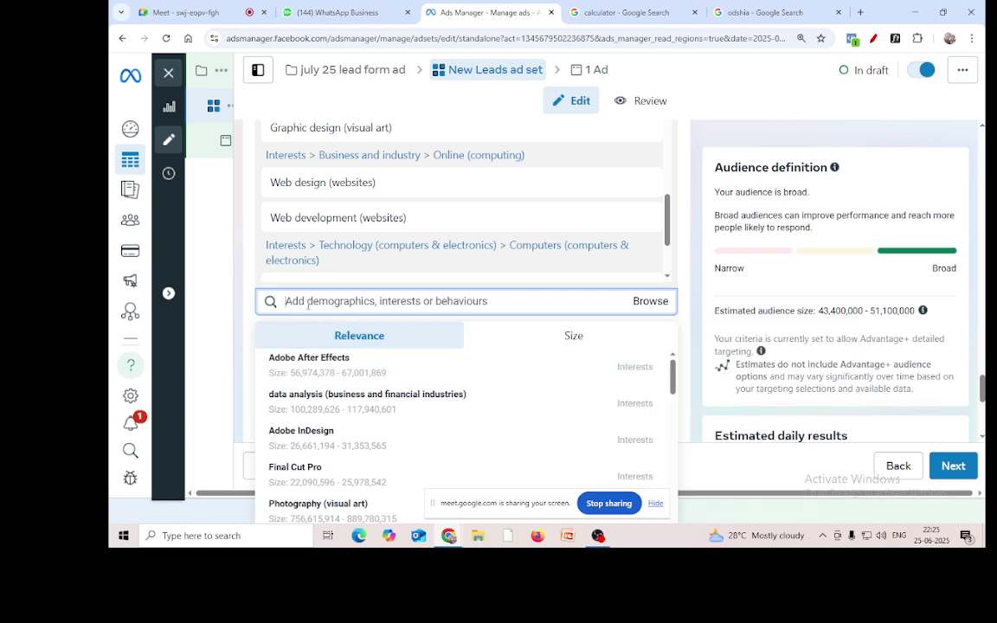
text(html)
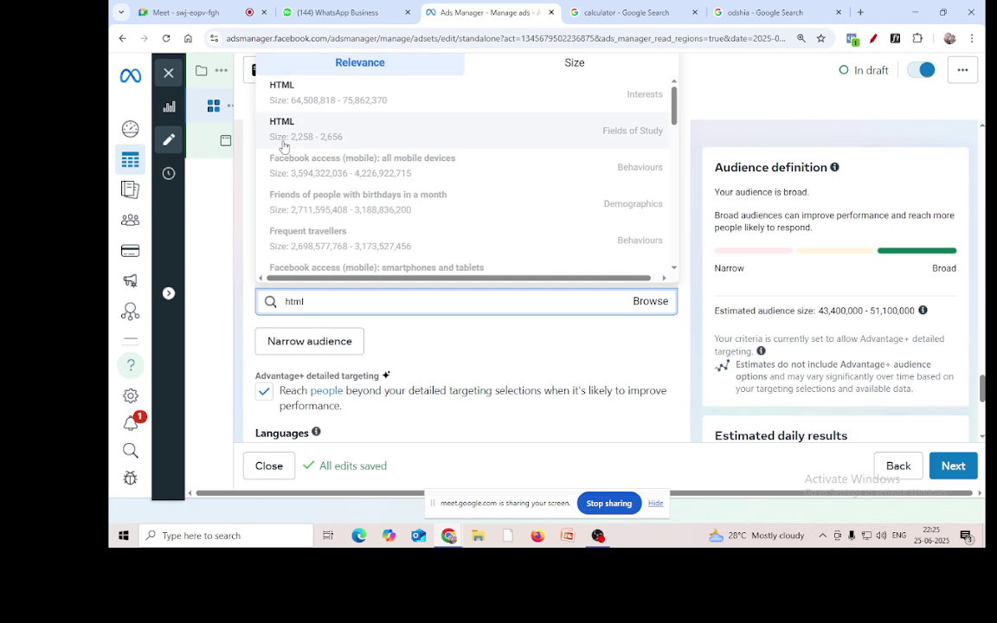
click(292, 101)
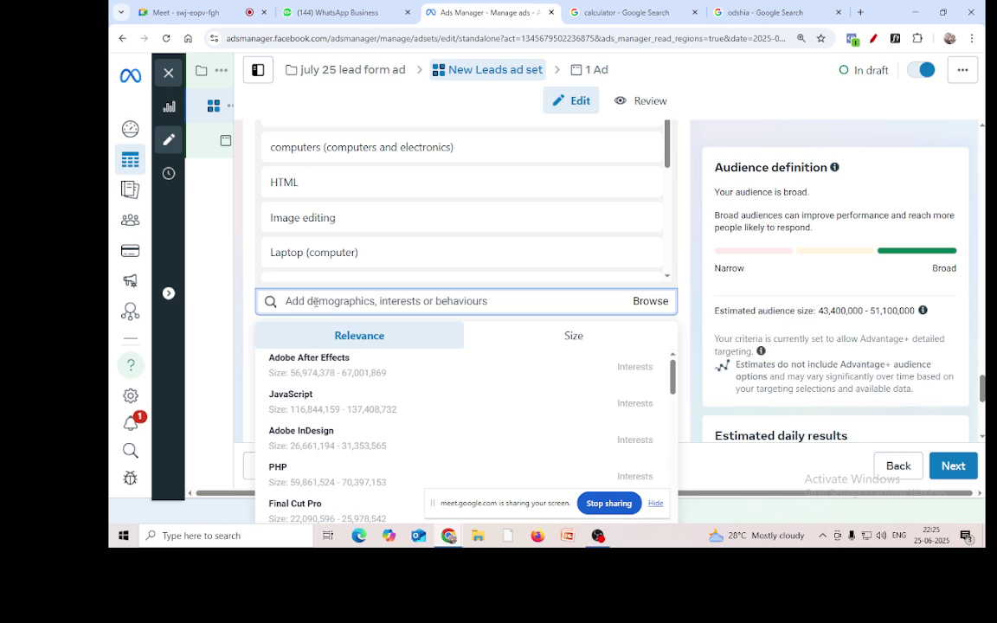
text(css)
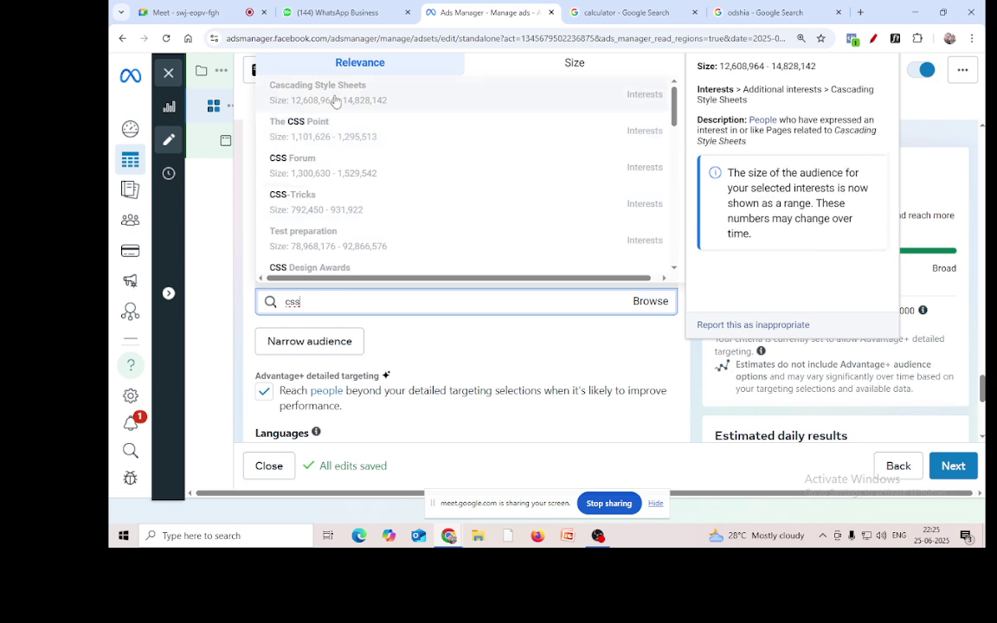
click(335, 102)
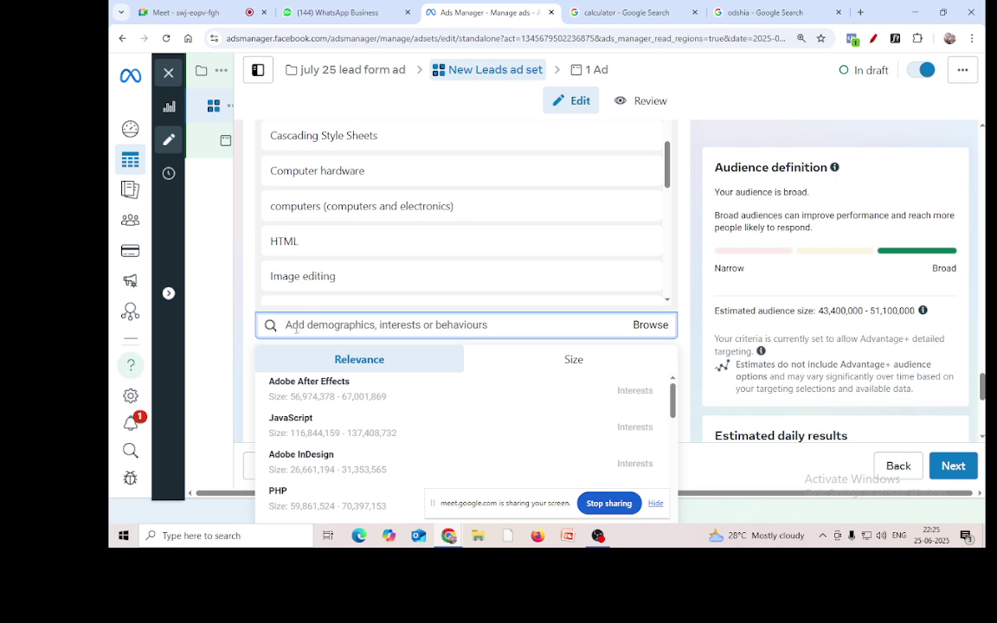
Search 'digital marketing', add Digital marketing, then begin a 'social' interest search.
text(dicity)
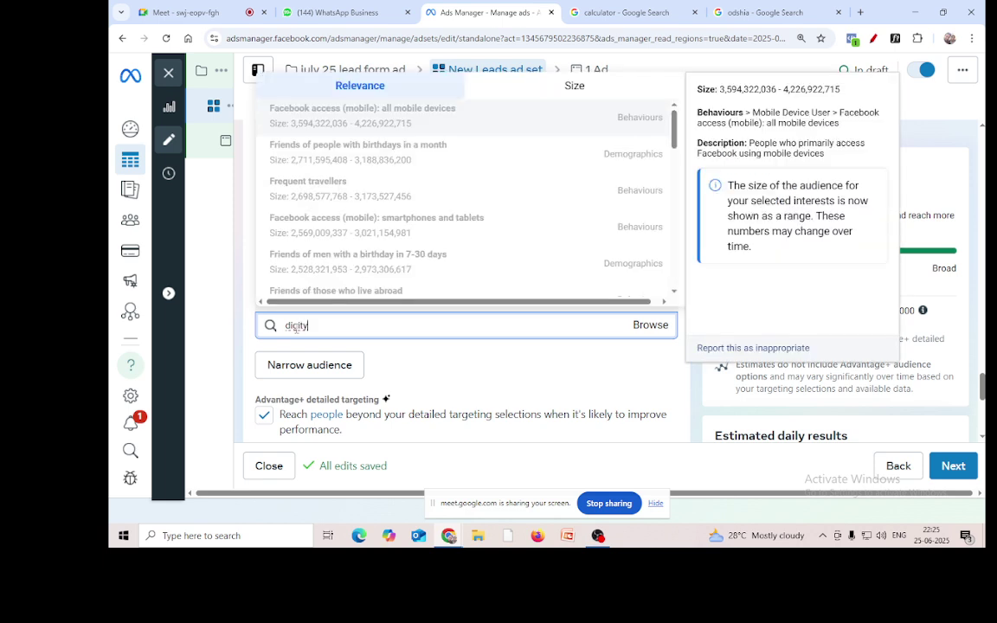
key(BackSpace)
key(BackSpace)
key(BackSpace)
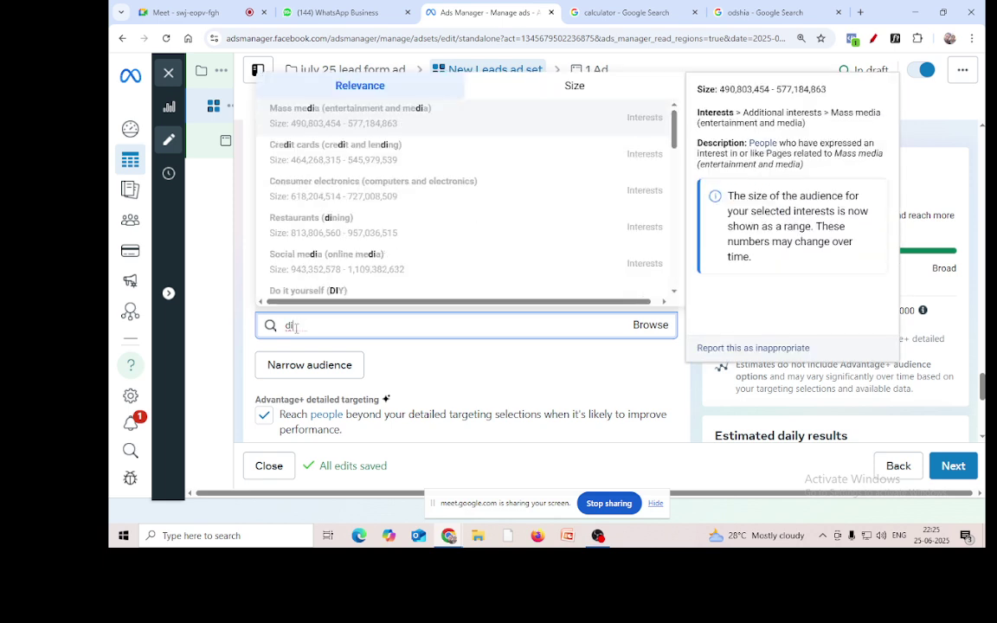
text(c)
text(ita)
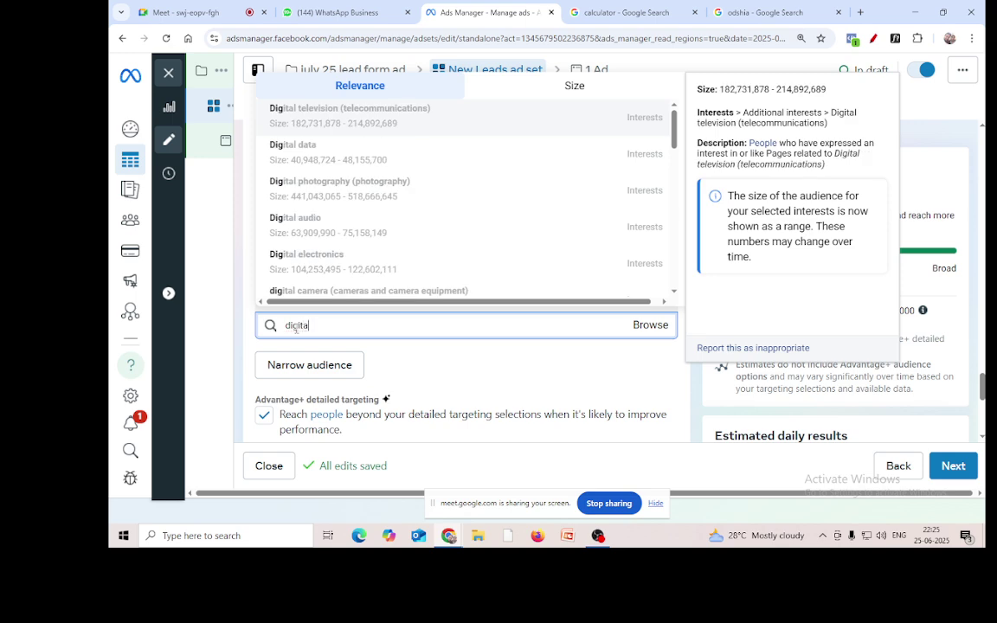
text(l market)
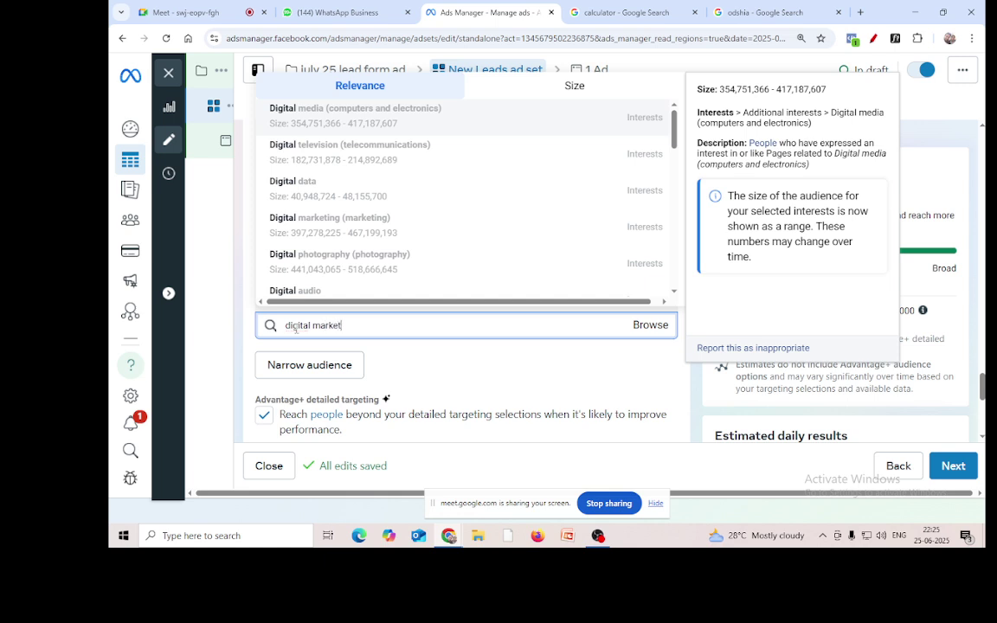
scroll(312, 222, down, 1)
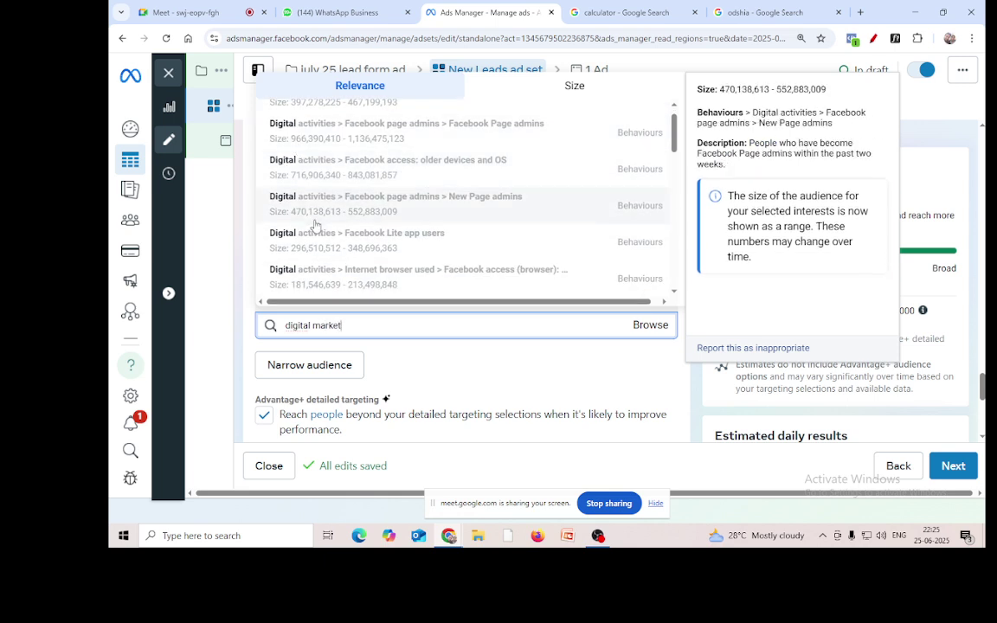
scroll(316, 225, up, 1)
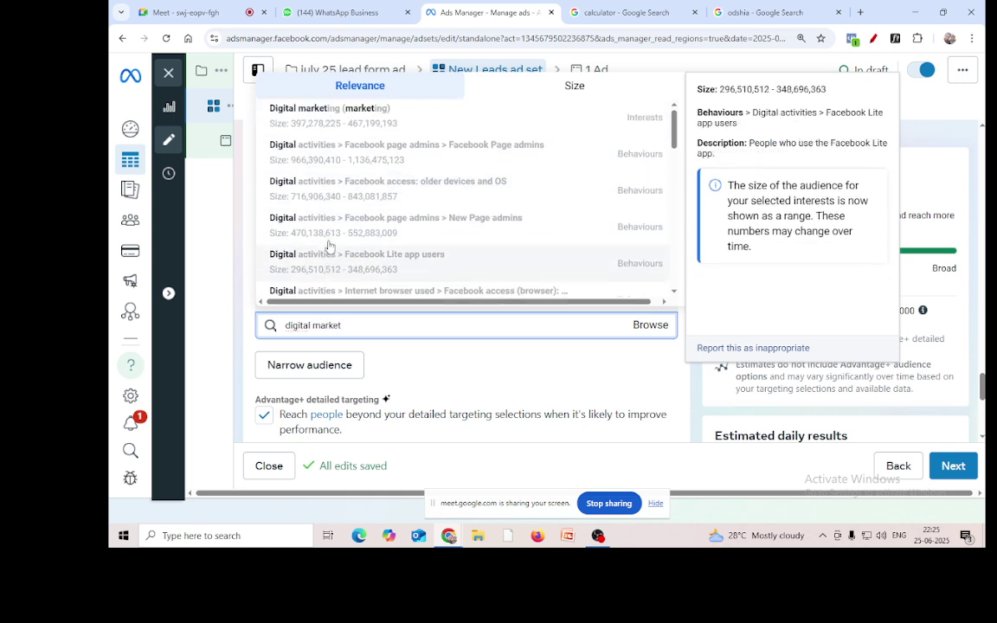
click(305, 119)
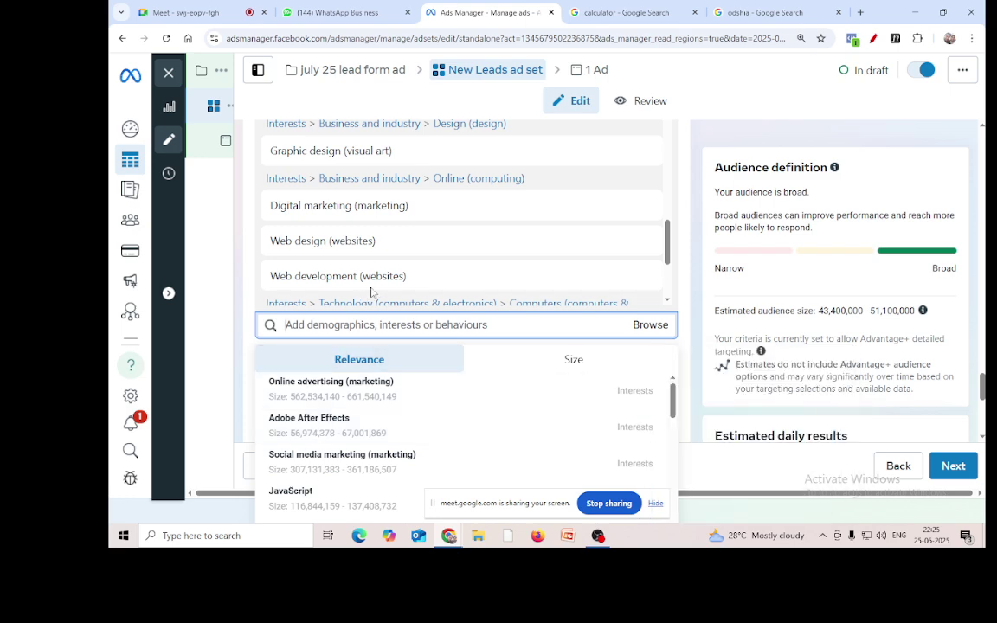
scroll(387, 281, down, 3)
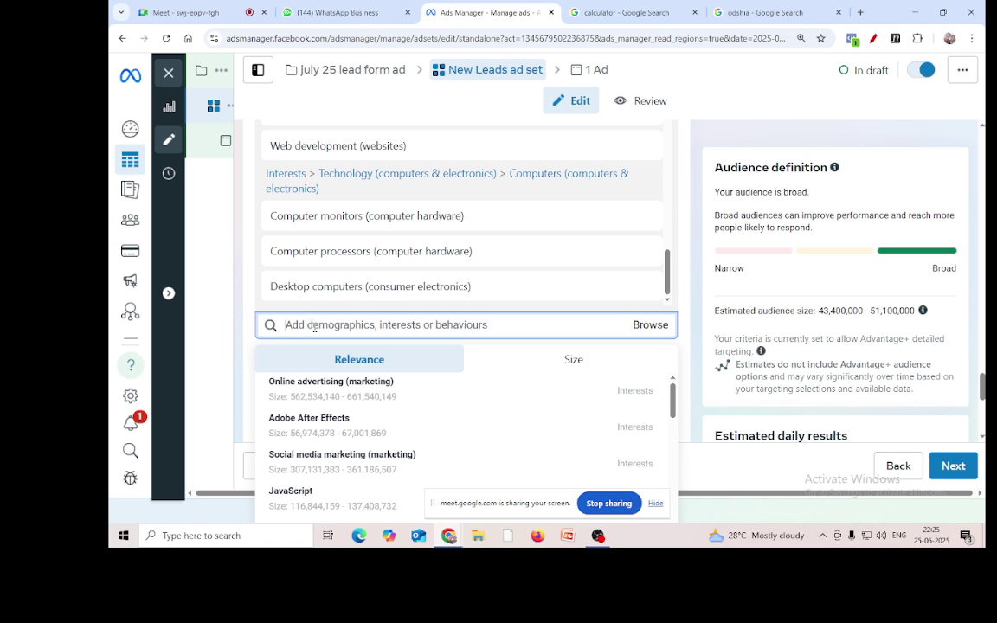
text(social)
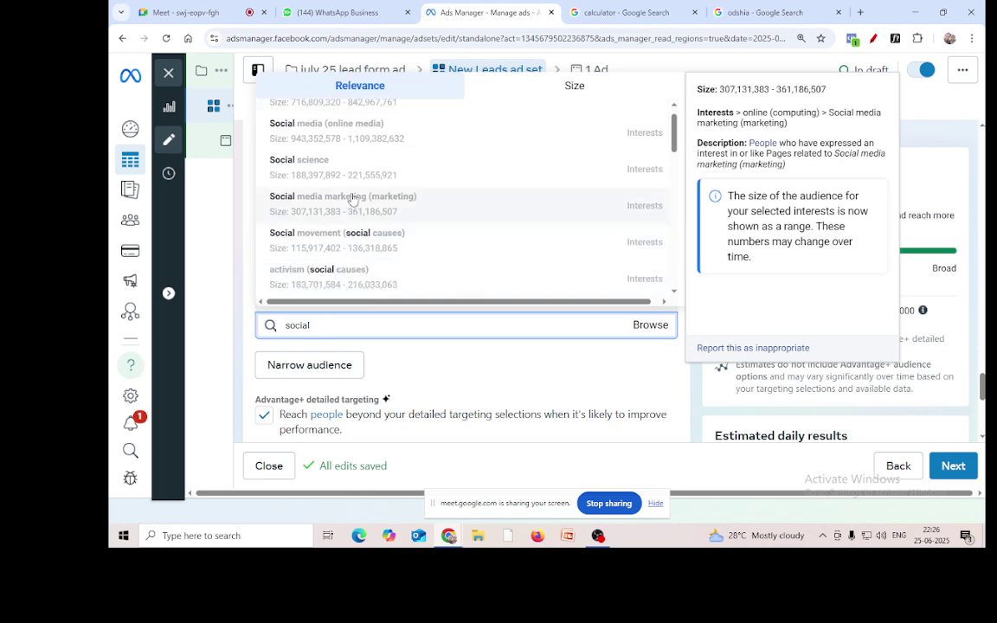
Add Social media marketing and Programming language (computing) to the interests.
click(351, 199)
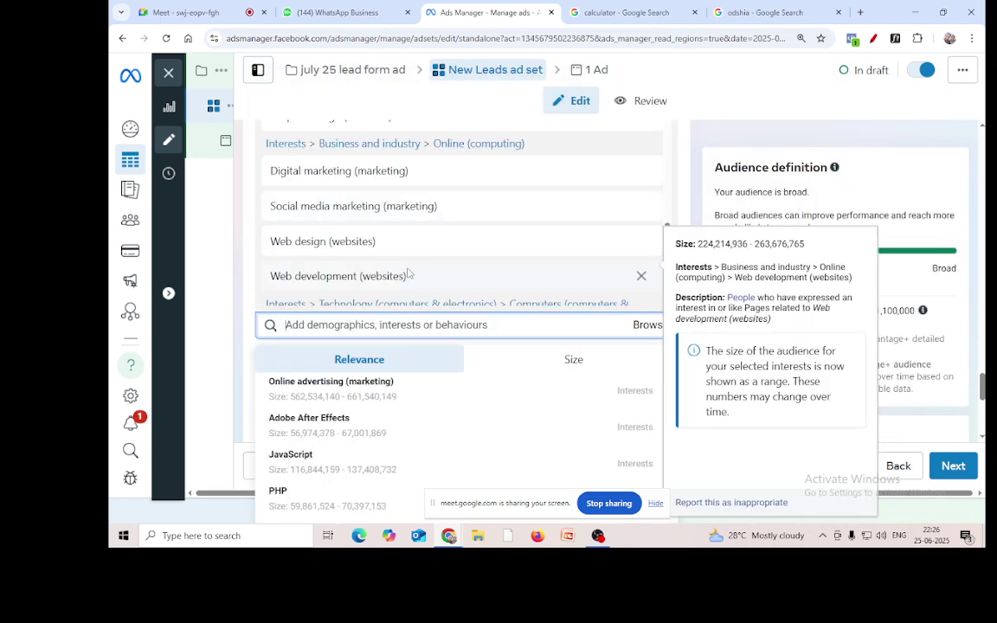
scroll(533, 334, down, 10)
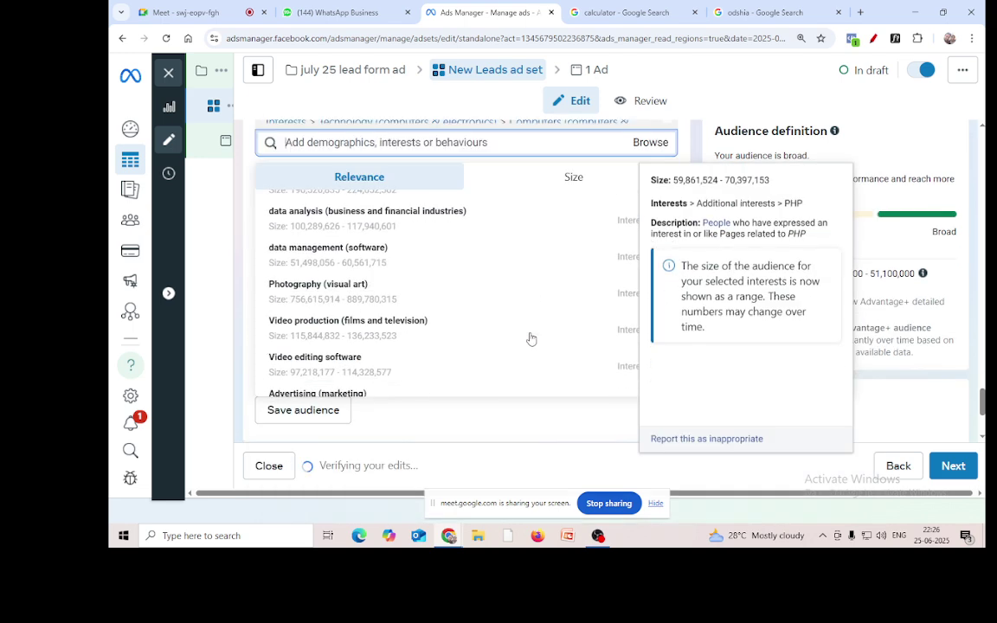
scroll(470, 381, down, 2)
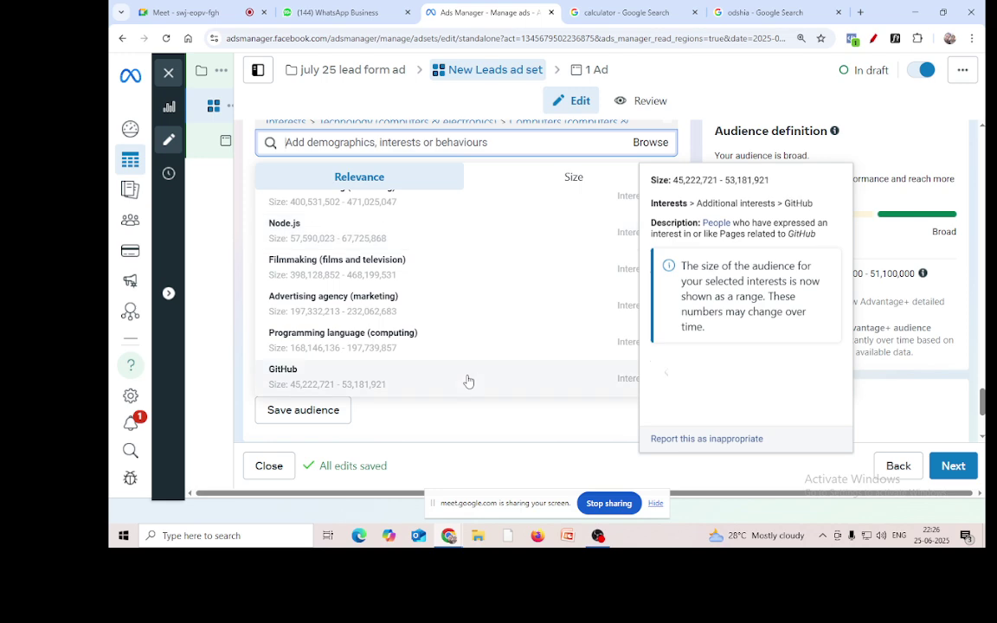
click(329, 342)
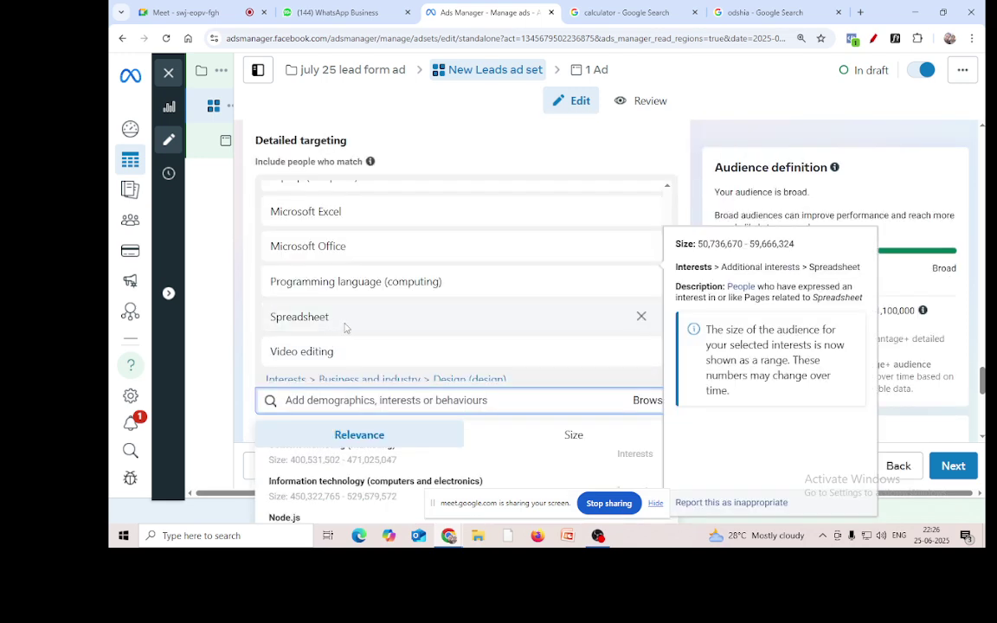
Start saving the current targeting as a reusable audience.
scroll(478, 382, down, 2)
scroll(478, 381, down, 5)
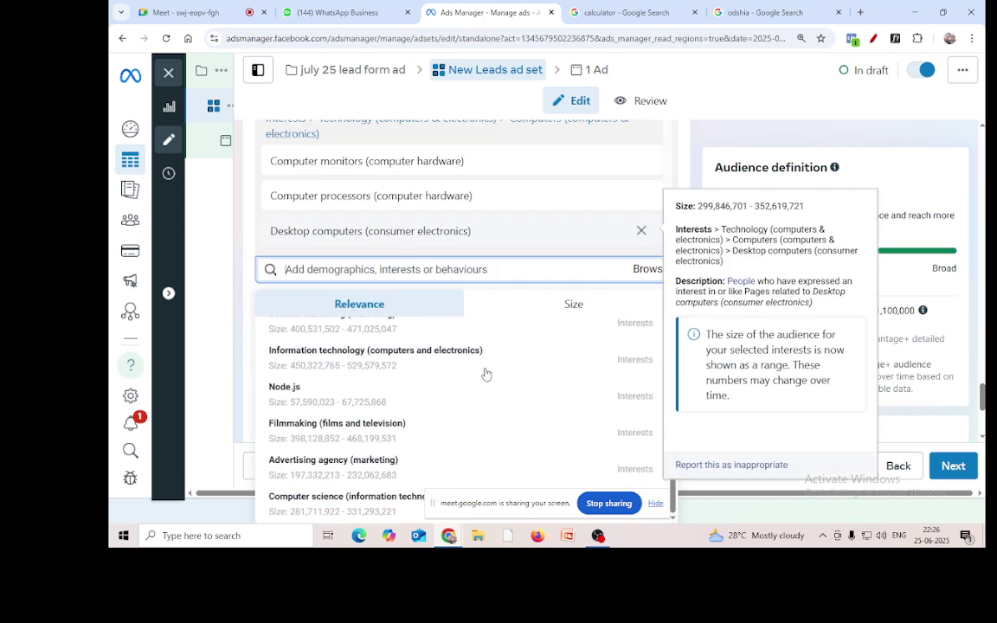
click(288, 424)
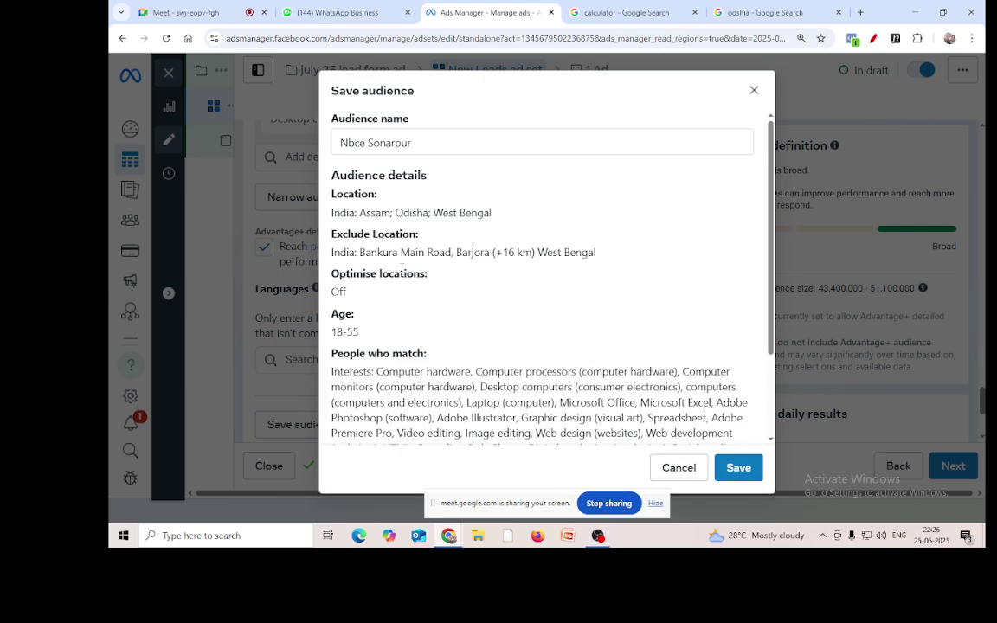
Append ' 25-6-2025' to the audience name and save it as 'Nbce Sonarpur 25-6-2025'.
scroll(445, 361, down, 3)
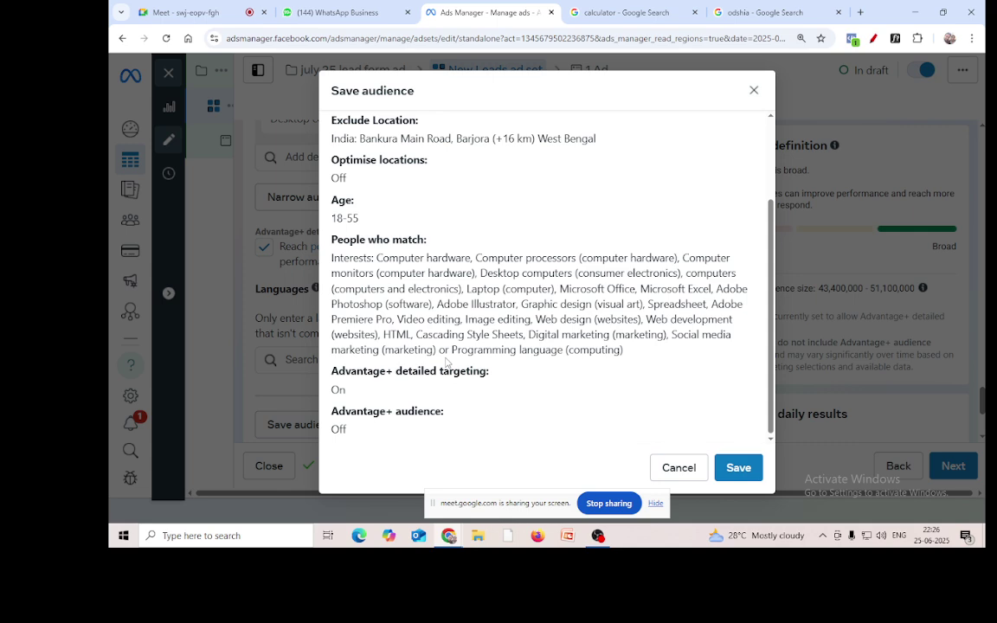
scroll(450, 362, up, 3)
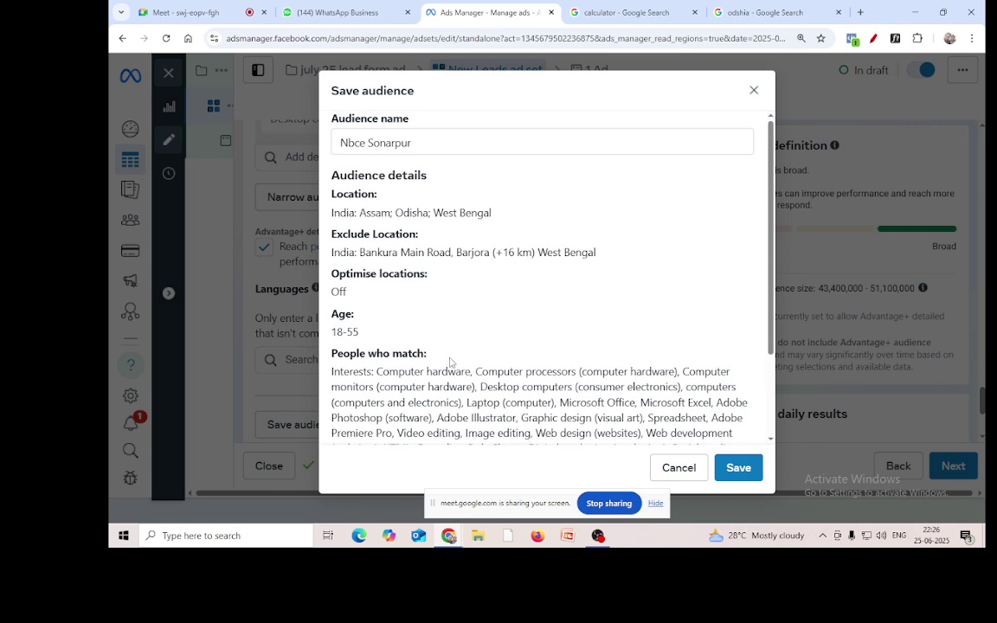
click(419, 143)
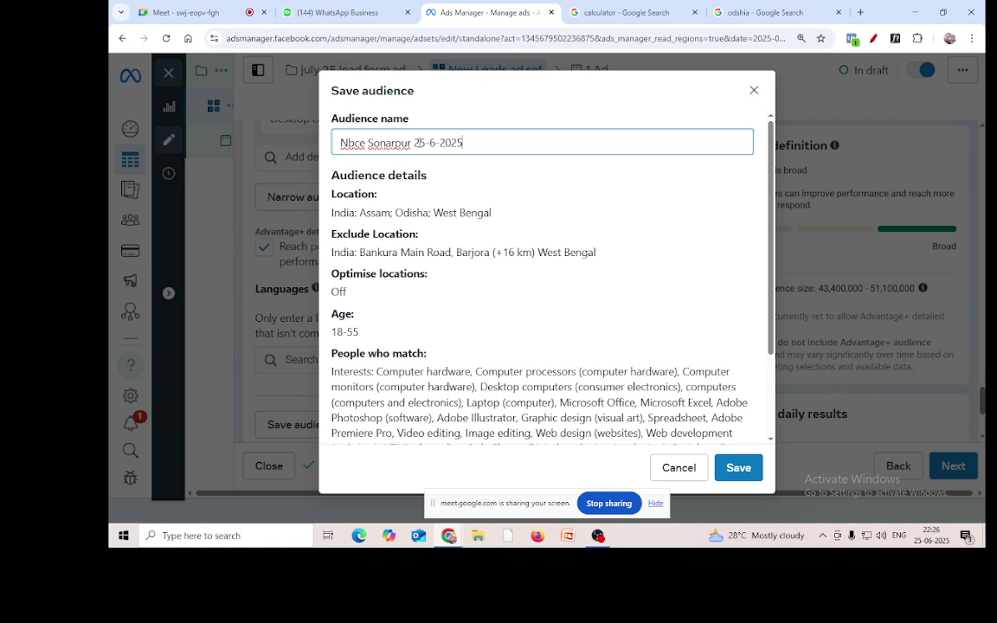
click(732, 467)
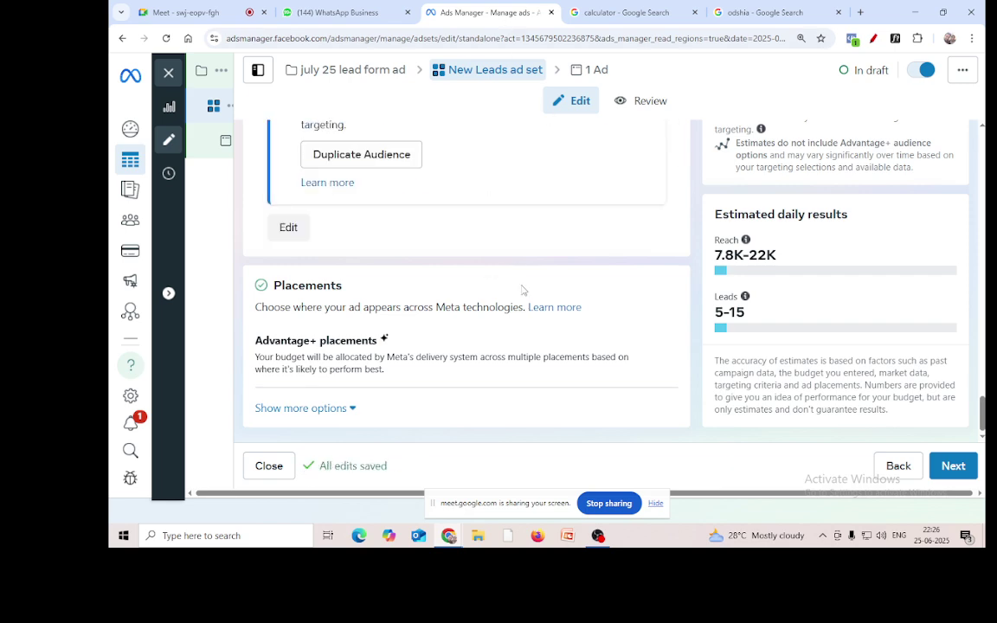
Browse the saved-audience list, leaving 'Nbce Sonarpur 25-6-2025' selected for the ad set.
scroll(519, 290, up, 2)
scroll(513, 322, up, 5)
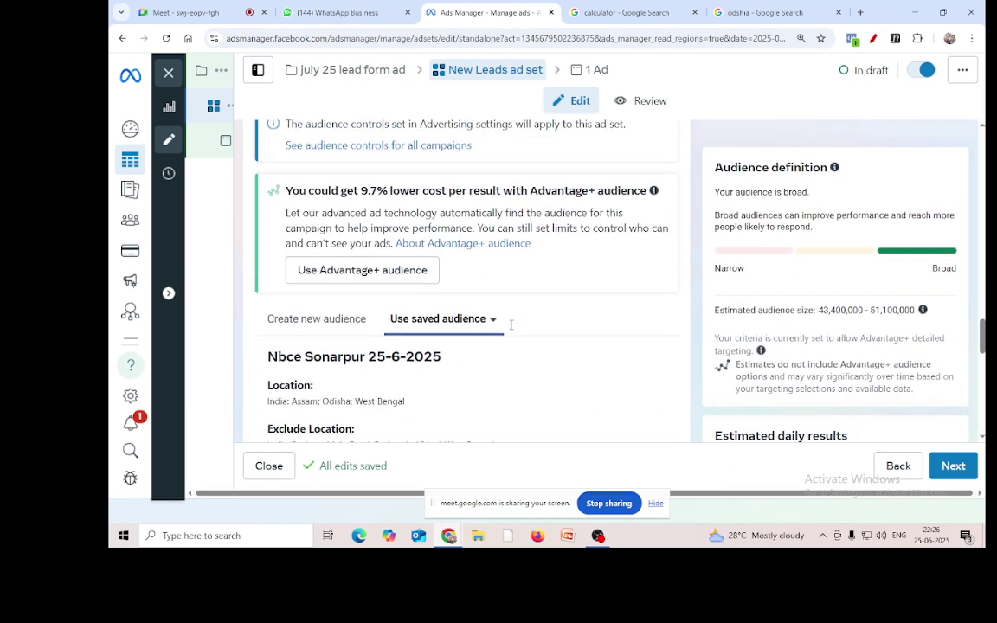
click(465, 338)
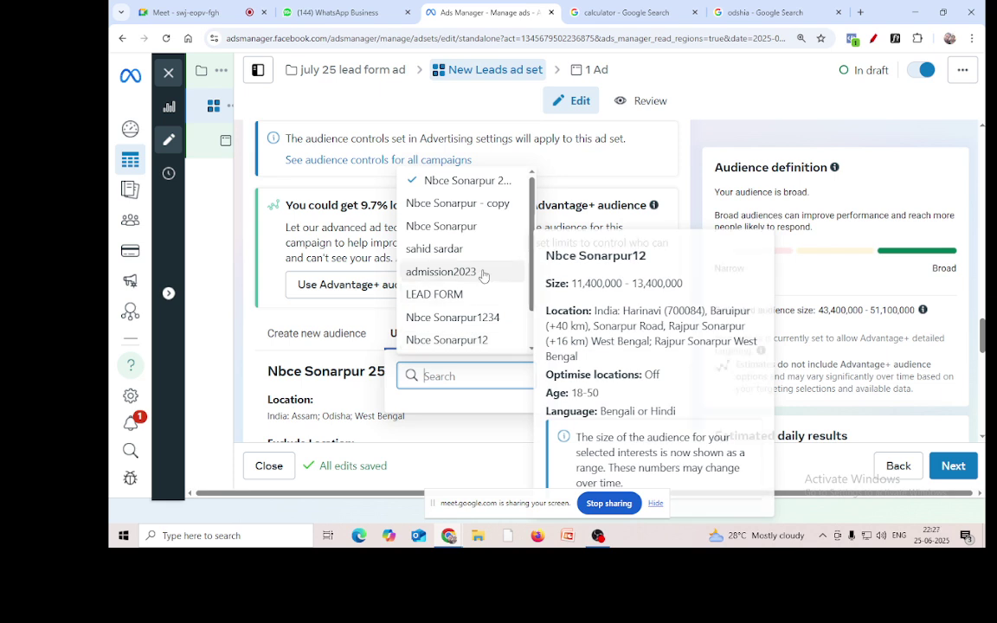
scroll(497, 271, down, 2)
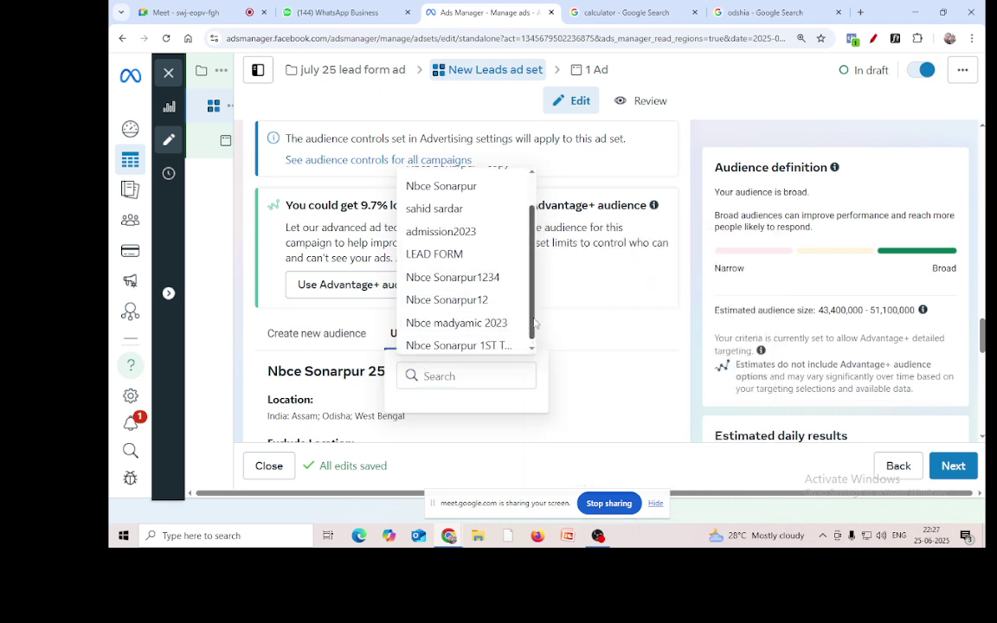
drag(529, 325, 538, 274)
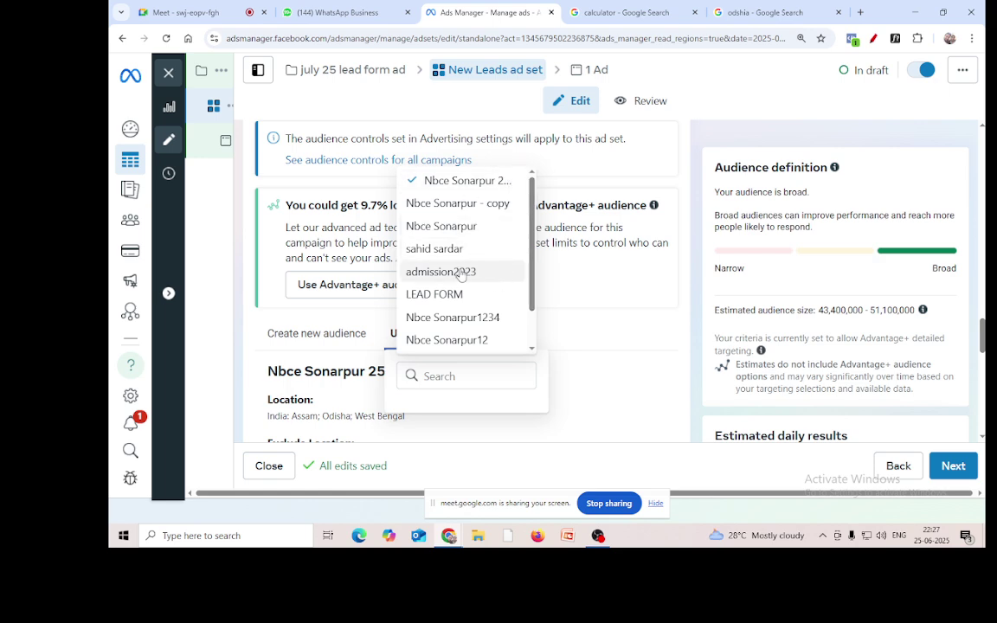
scroll(532, 277, down, 1)
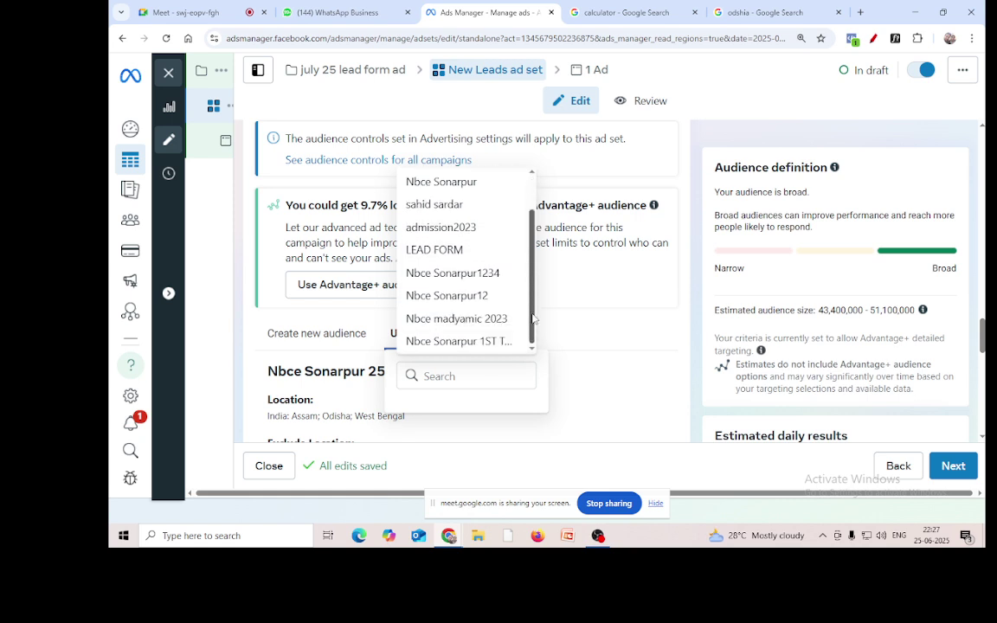
click(602, 289)
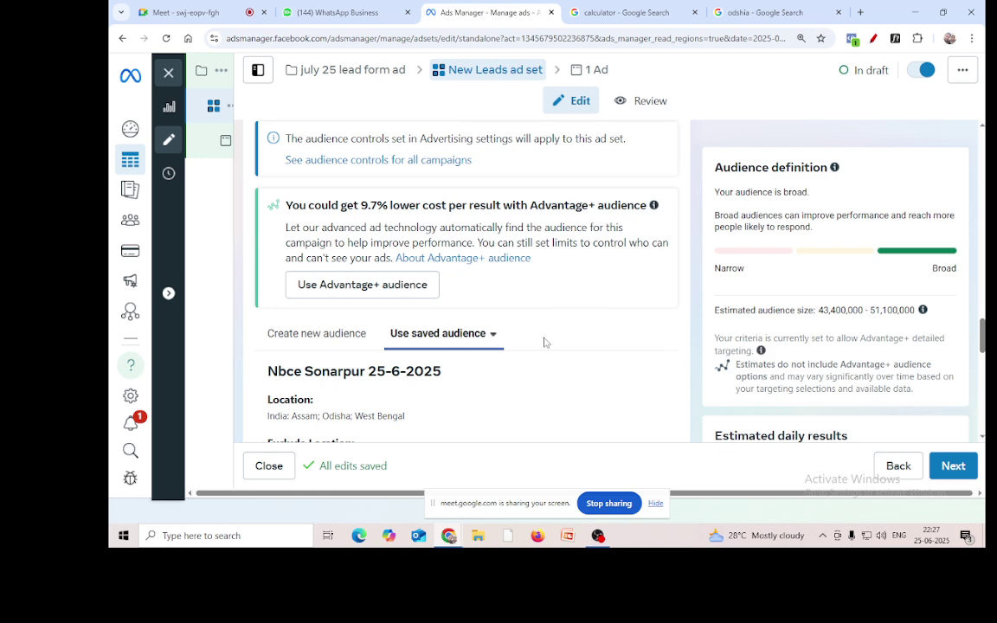
scroll(542, 363, down, 2)
scroll(528, 374, down, 5)
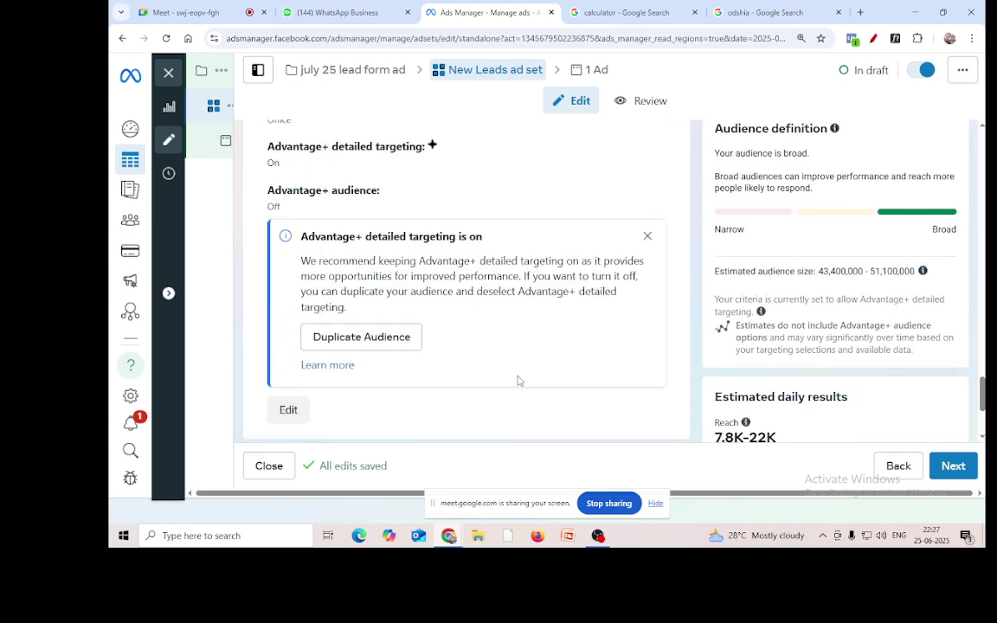
scroll(519, 380, down, 2)
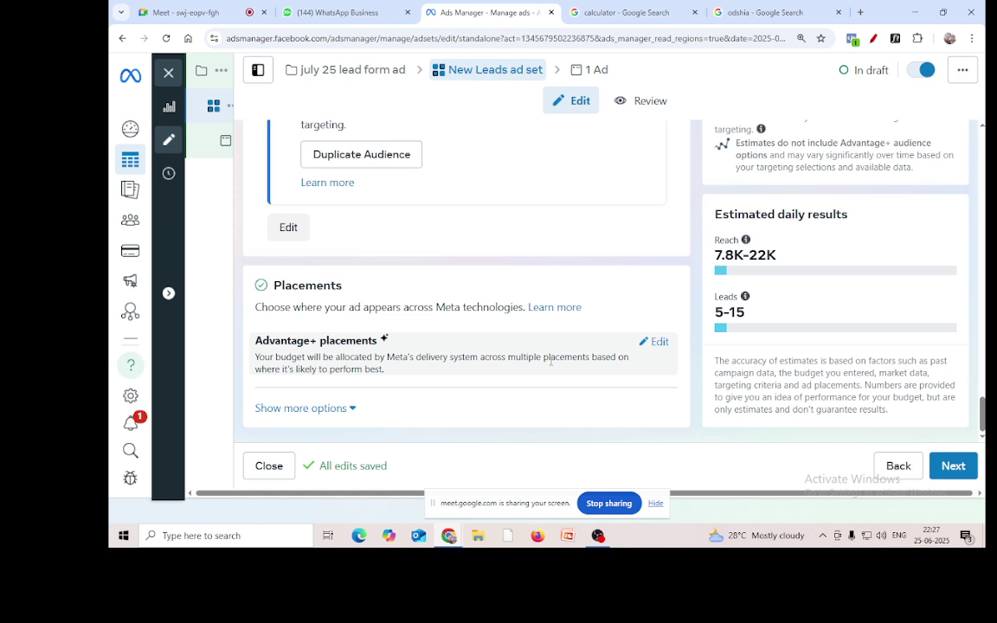
Switch placements to Manual and untick Audience Network.
click(661, 344)
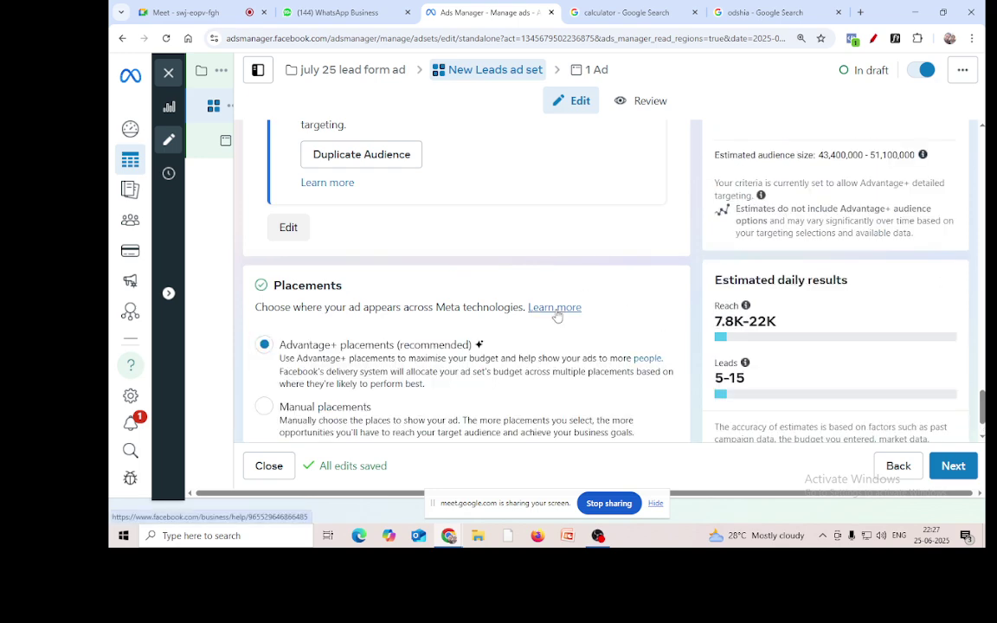
scroll(556, 313, down, 1)
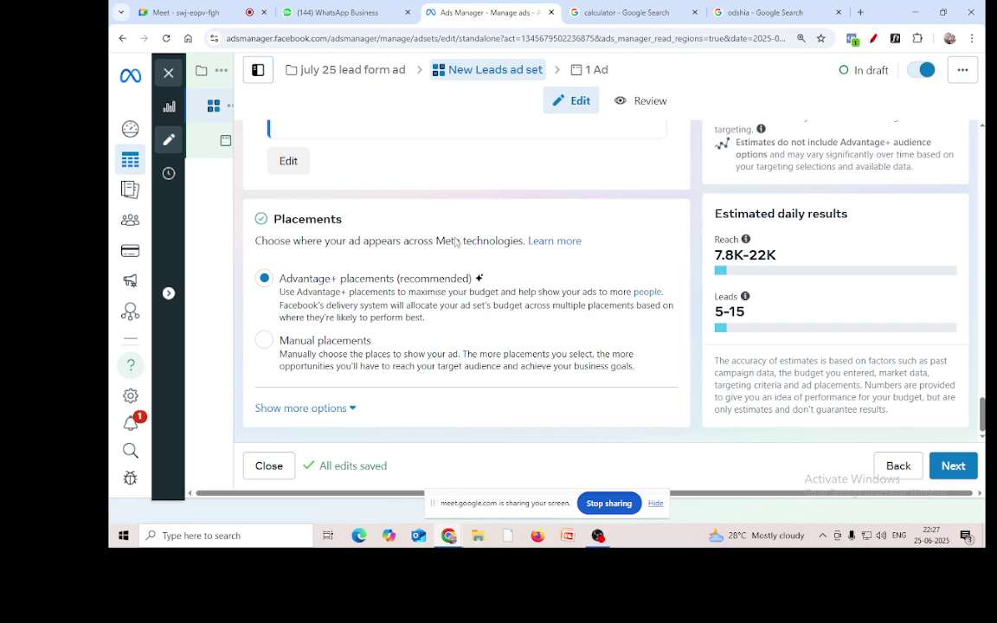
click(264, 340)
scroll(351, 301, down, 3)
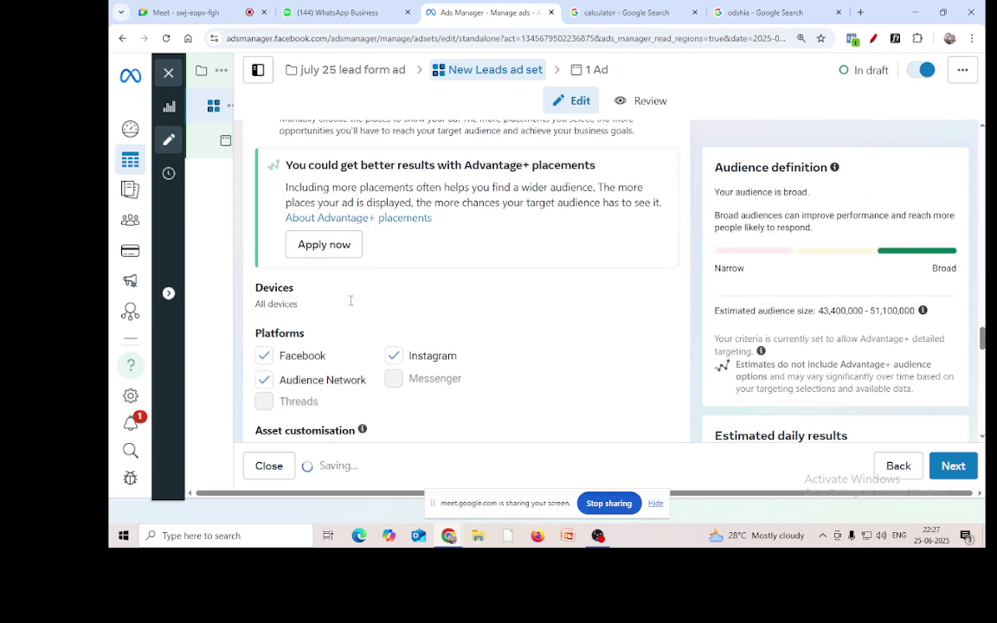
scroll(350, 300, down, 2)
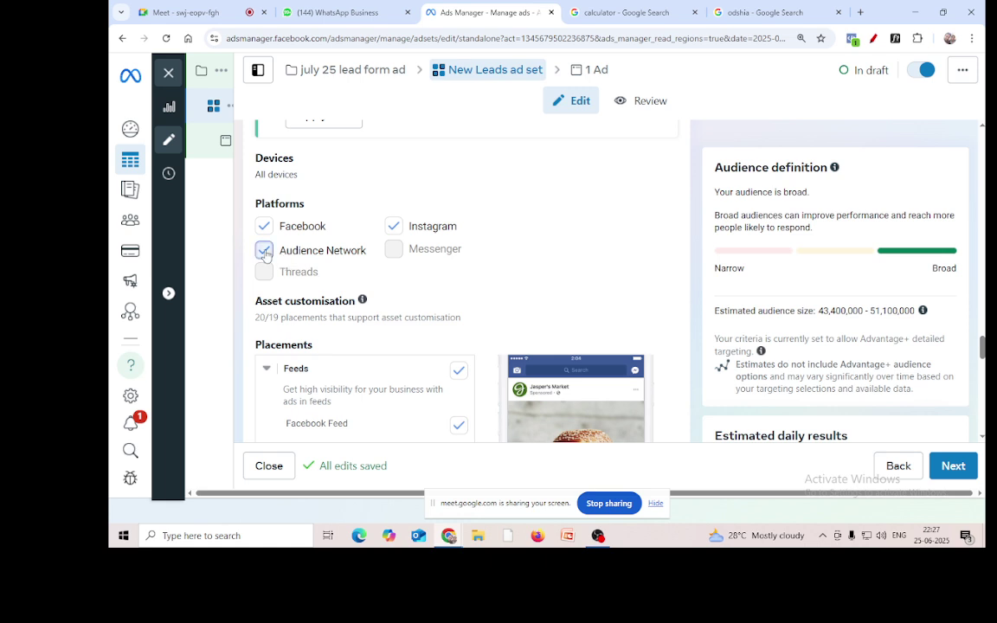
click(264, 252)
Review the manual placement list and continue to the ad's settings.
scroll(490, 273, down, 5)
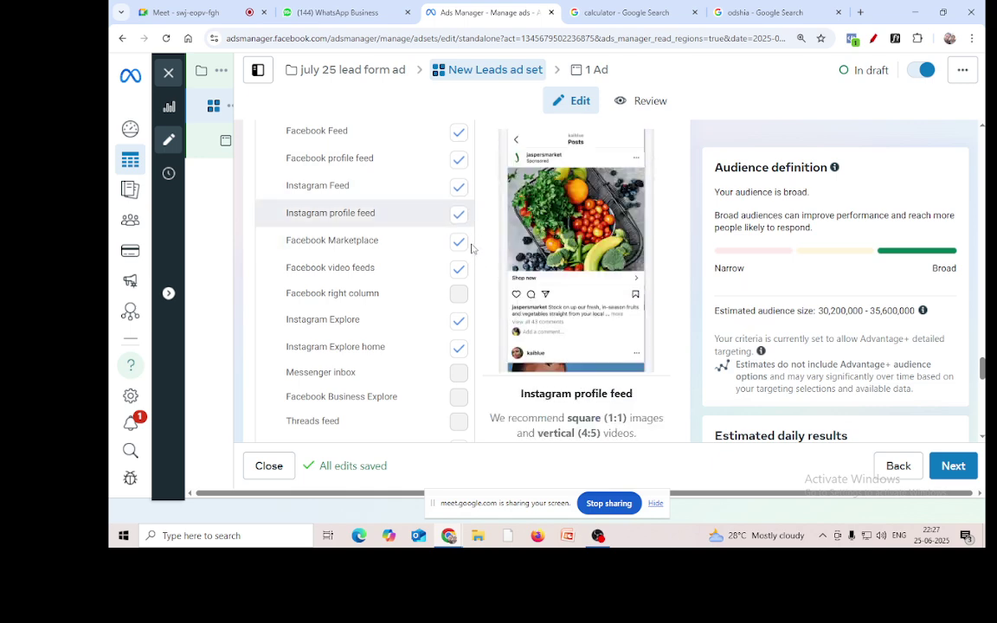
scroll(467, 372, down, 2)
scroll(466, 374, down, 3)
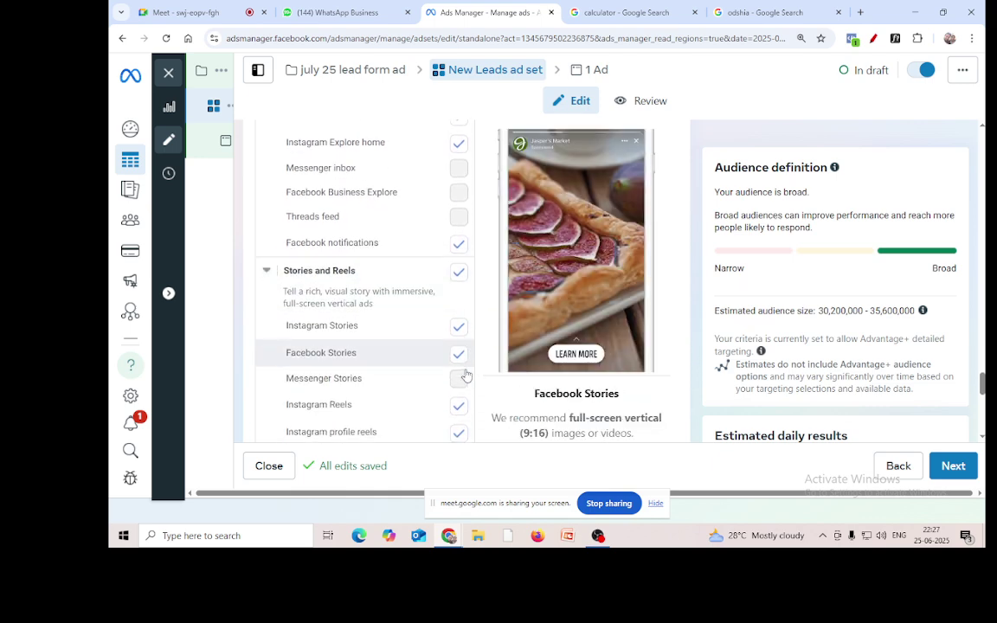
scroll(463, 368, down, 3)
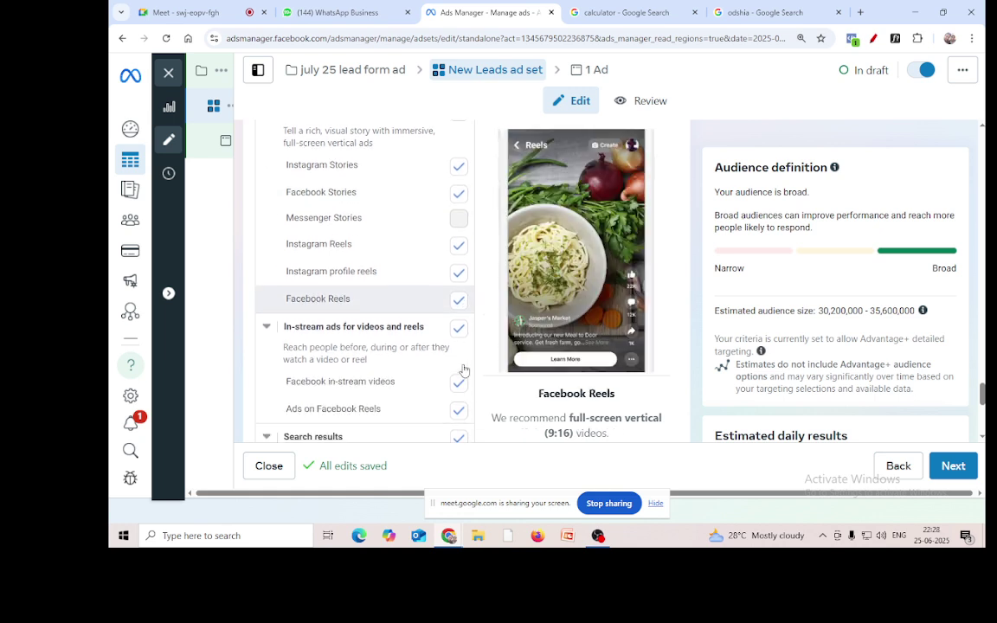
scroll(390, 355, down, 2)
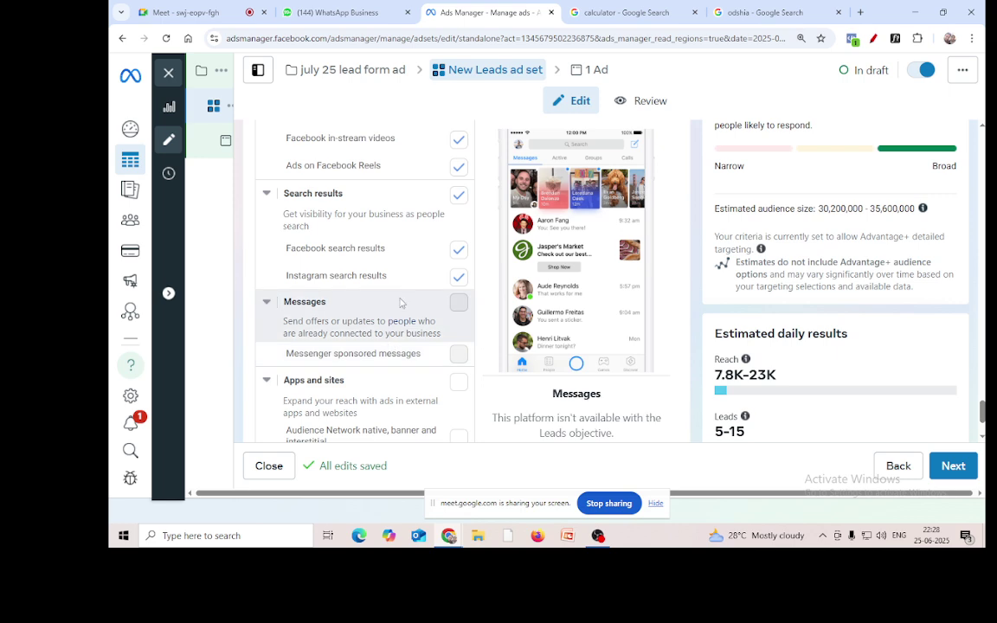
scroll(403, 298, down, 2)
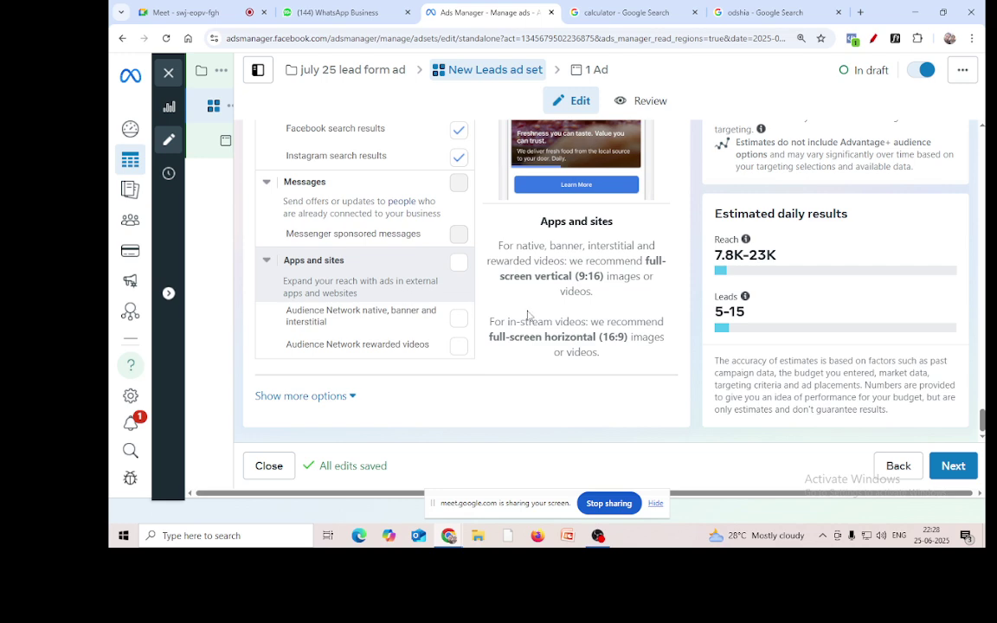
scroll(612, 295, up, 4)
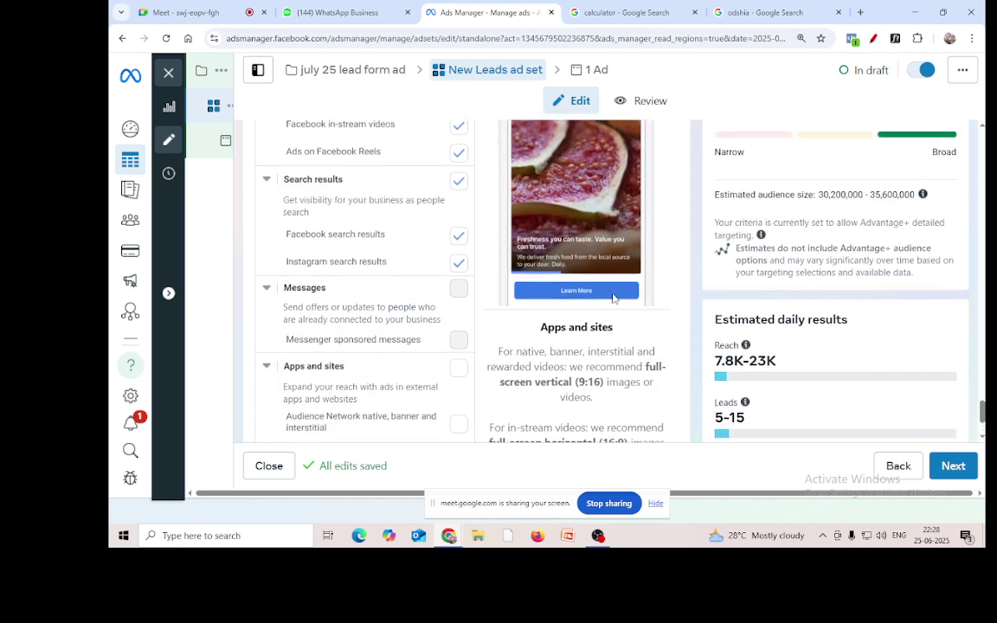
click(952, 468)
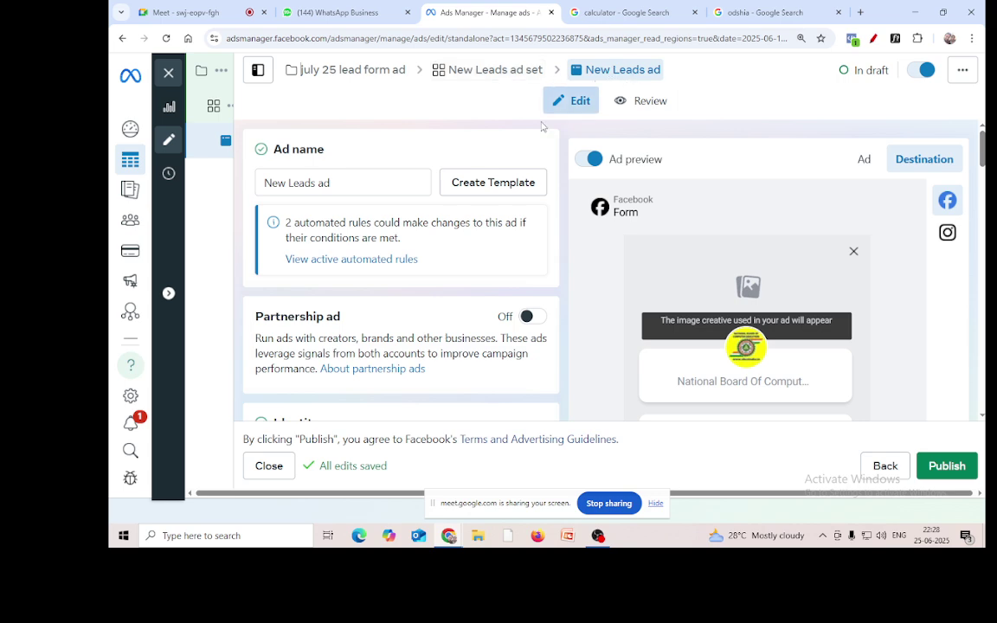
Replace the ad name with 'june add' and review the Identity section below.
triple_click(312, 179)
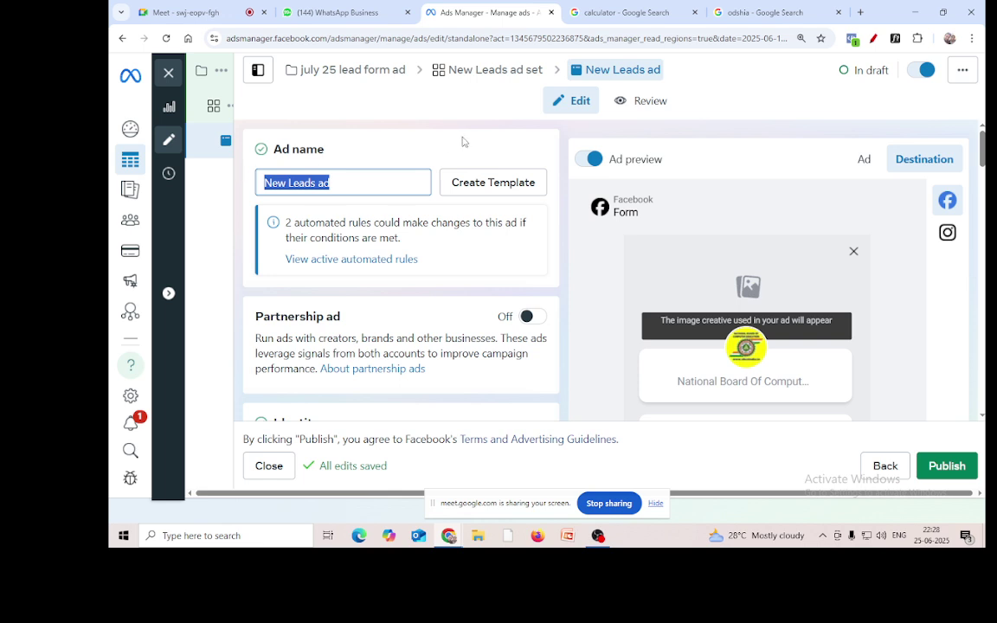
text(ju)
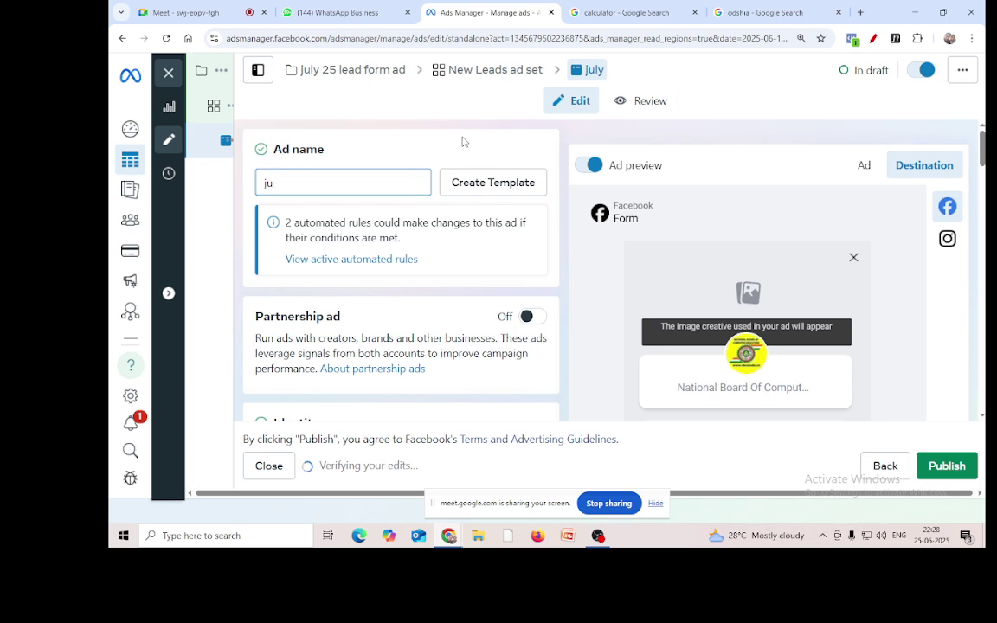
text(lyne add)
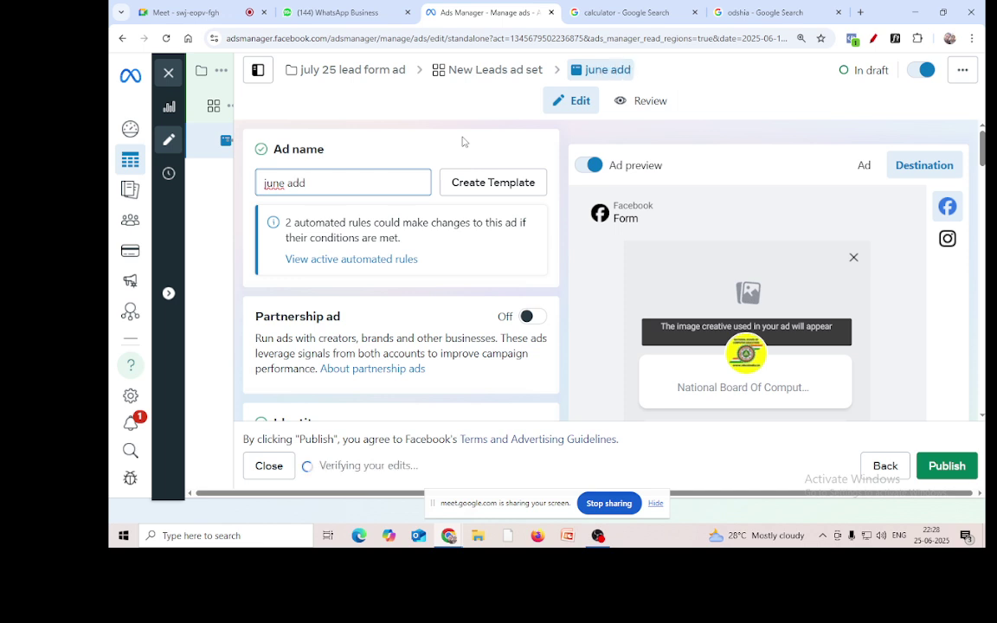
scroll(424, 342, down, 1)
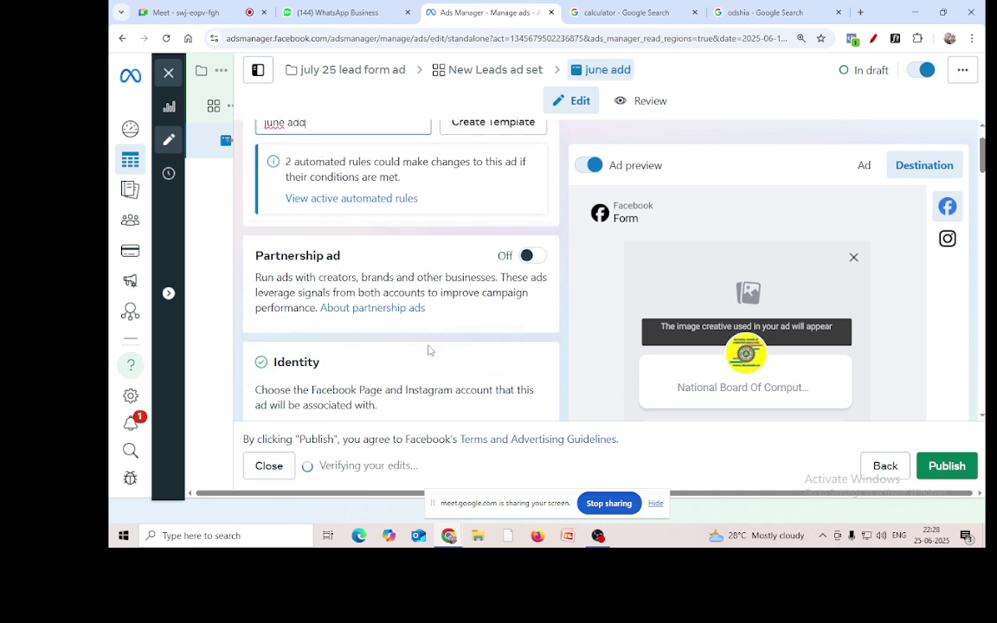
scroll(433, 332, down, 3)
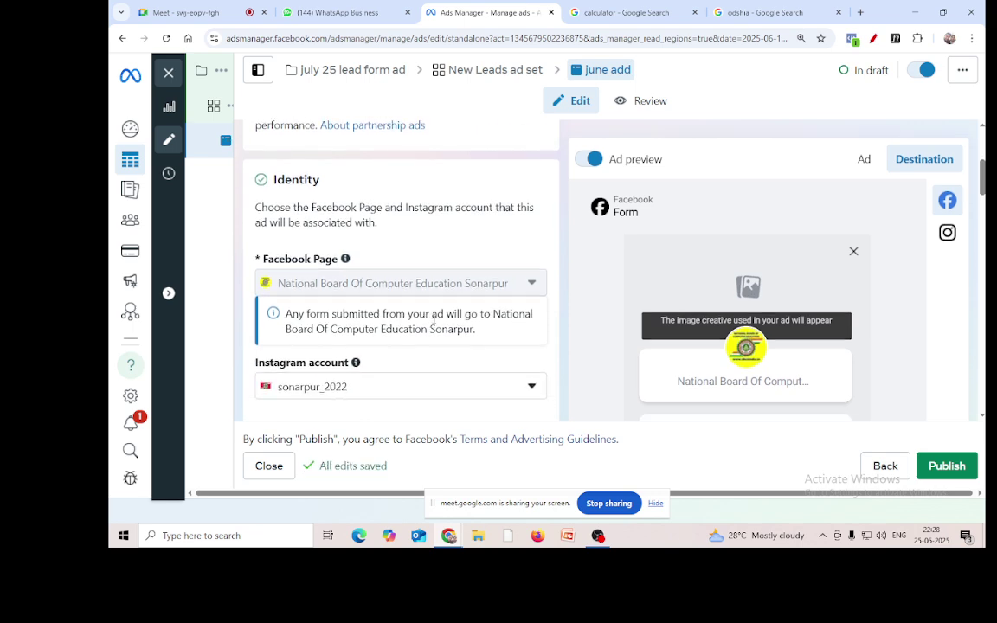
mouse_move(505, 285)
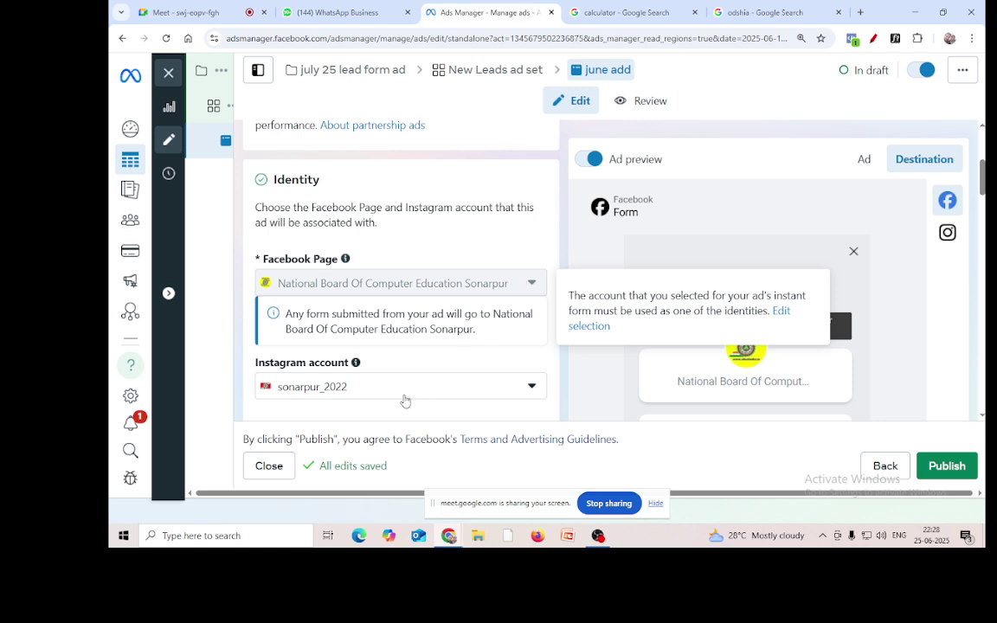
scroll(403, 390, down, 3)
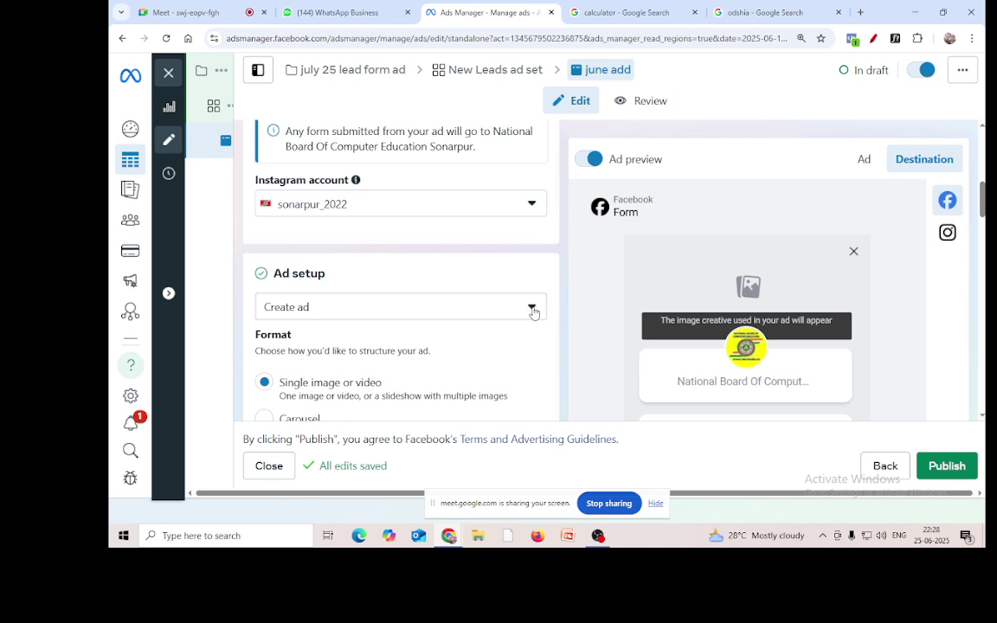
click(531, 309)
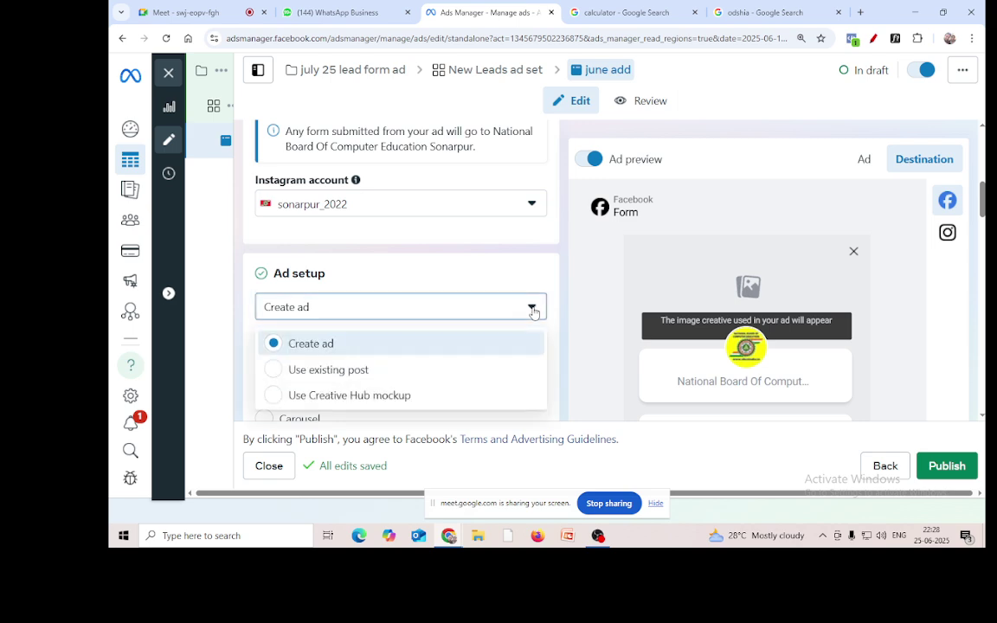
click(533, 309)
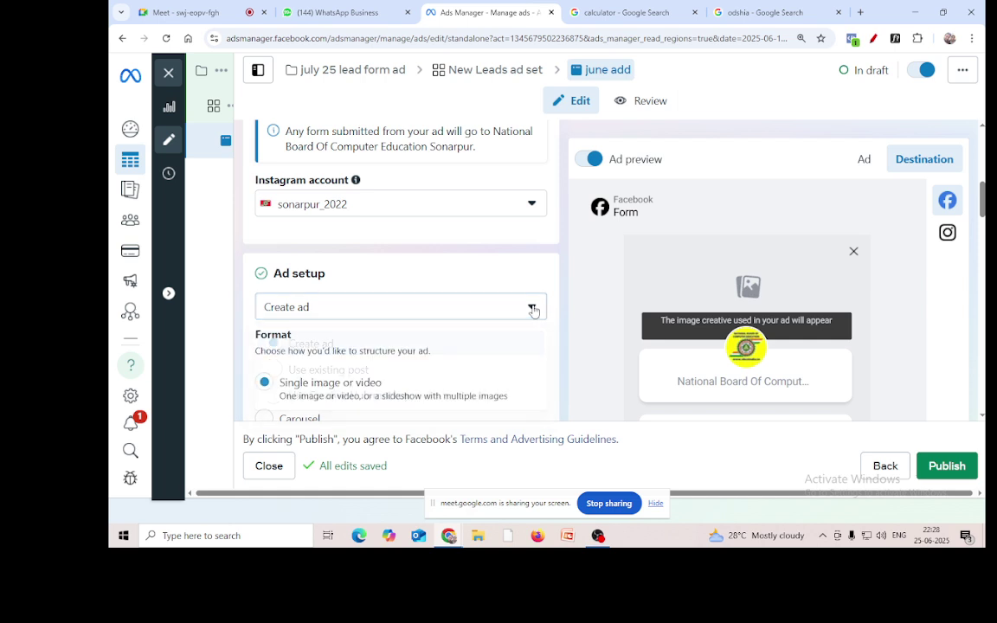
scroll(421, 339, down, 2)
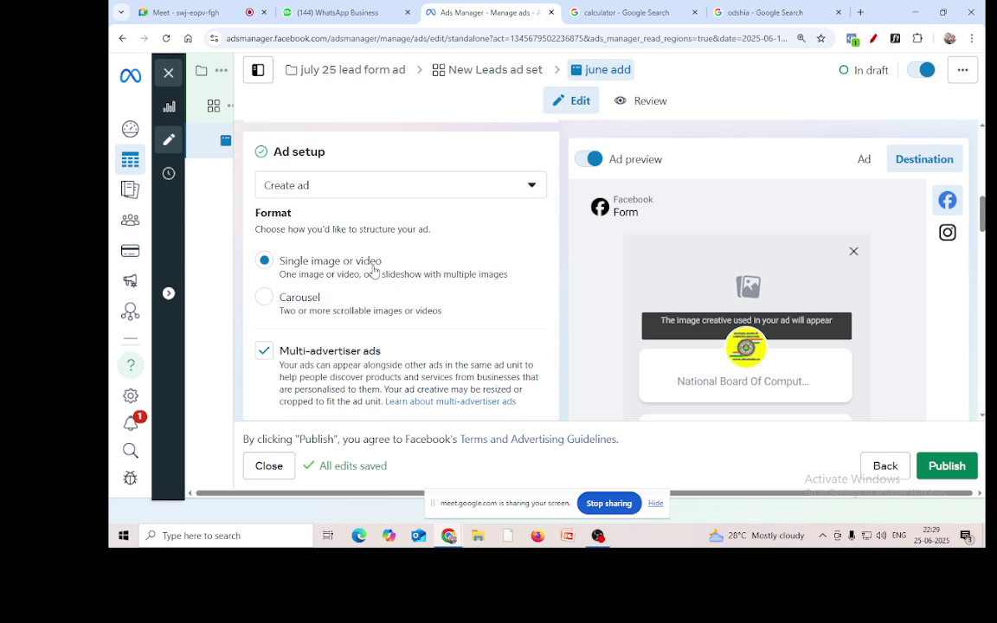
scroll(391, 359, down, 4)
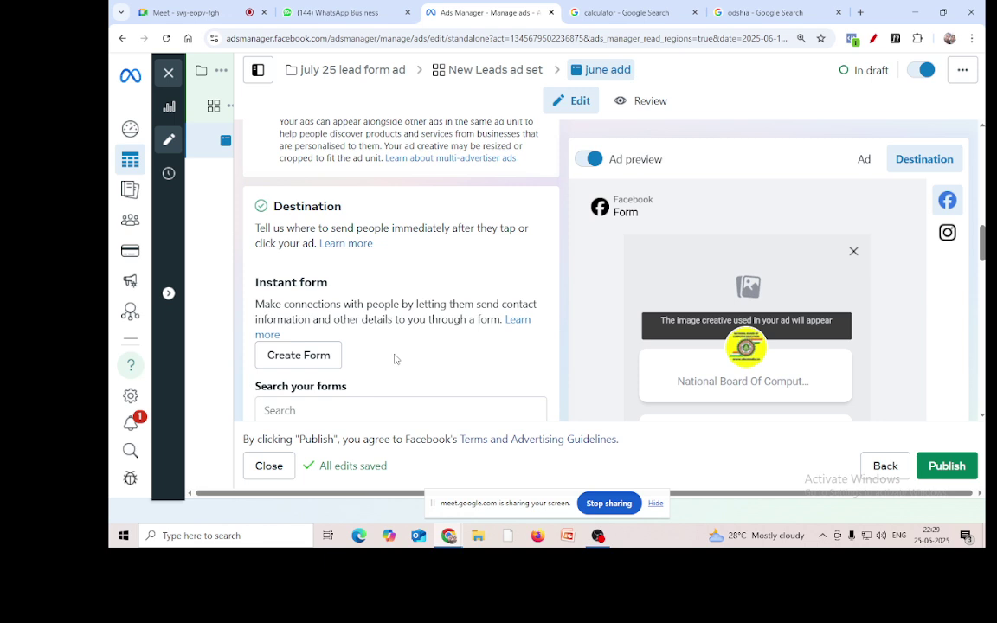
scroll(394, 358, down, 2)
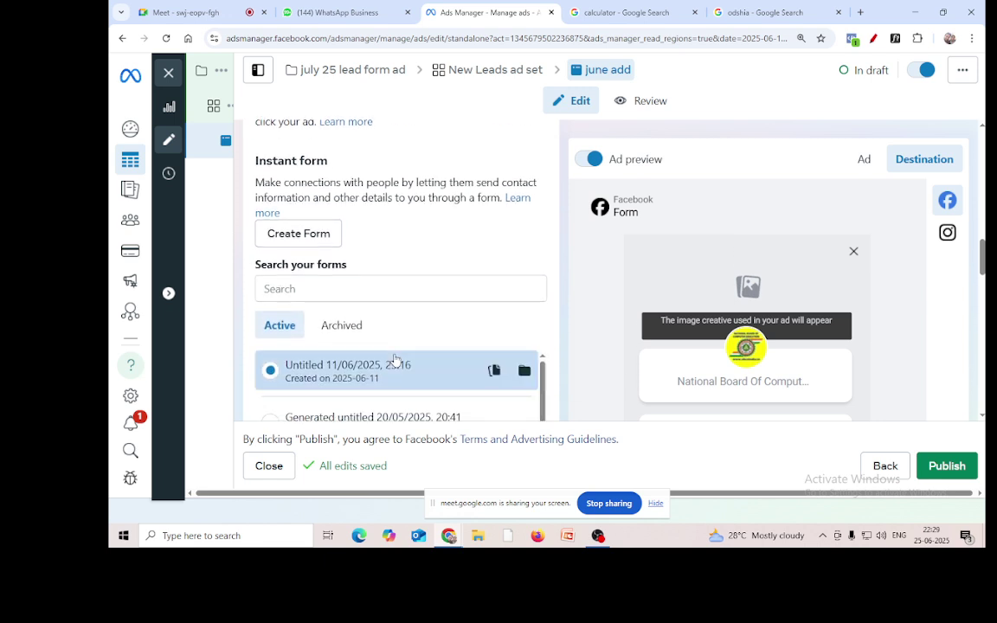
scroll(395, 358, down, 1)
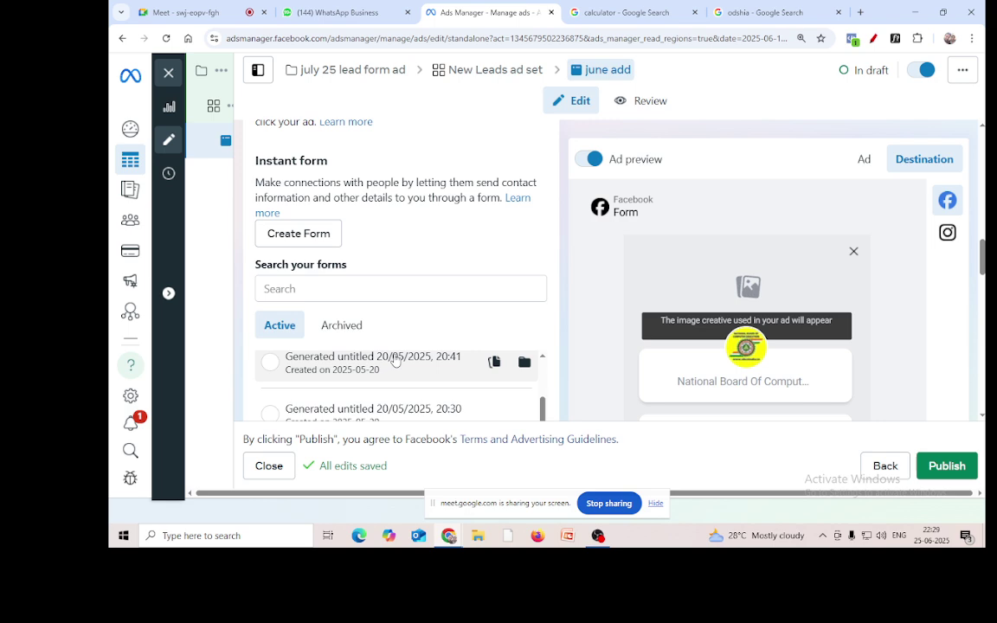
scroll(401, 374, up, 1)
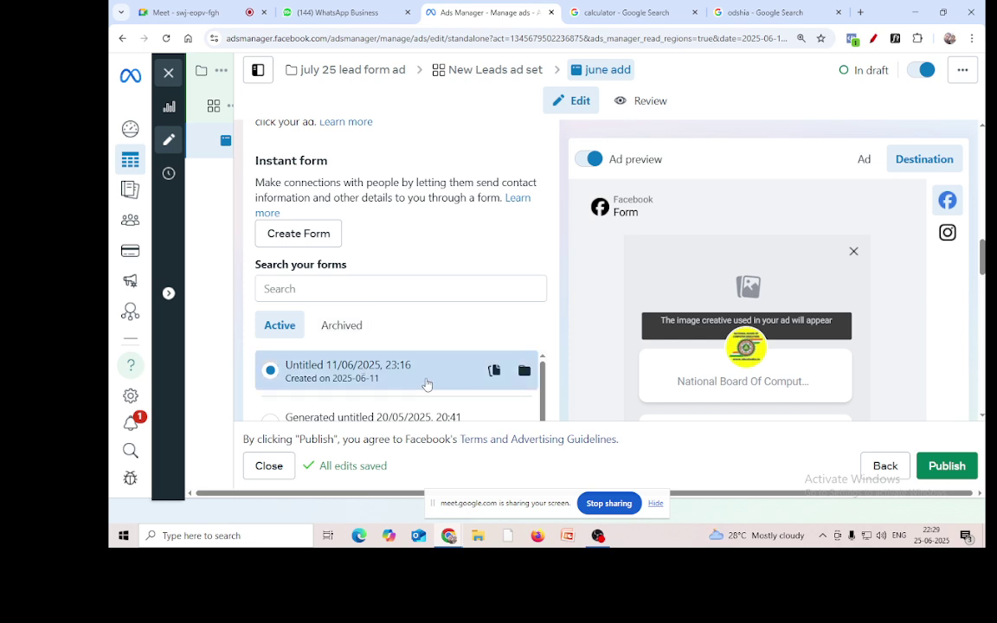
scroll(390, 370, down, 1)
scroll(407, 391, up, 1)
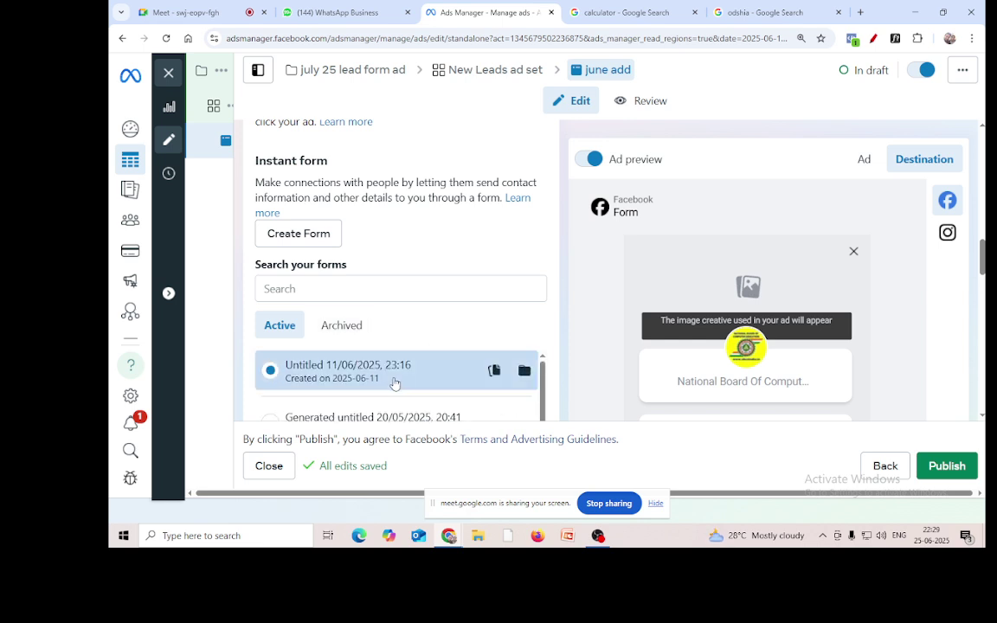
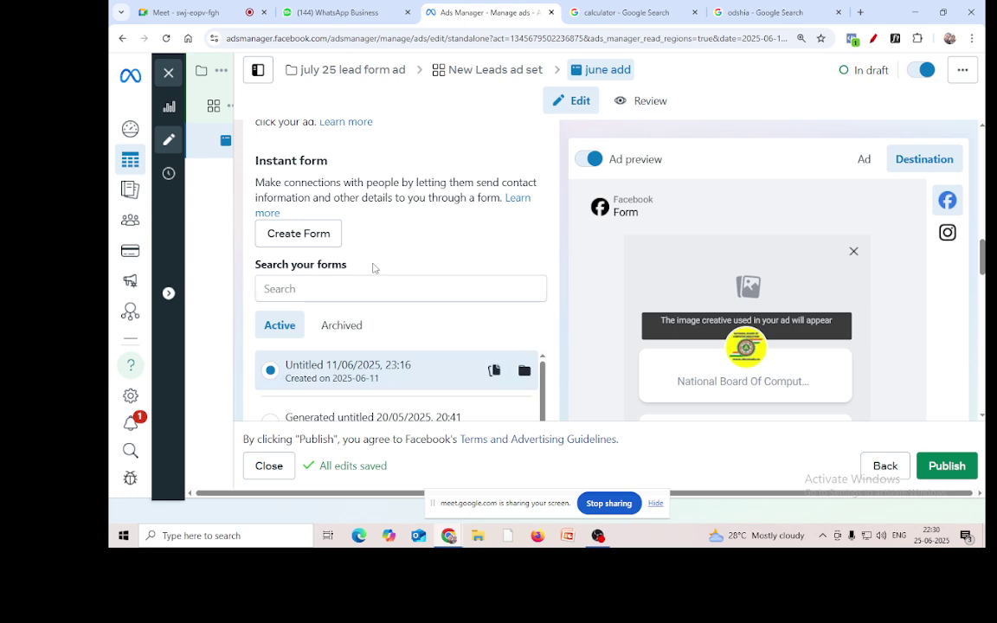
Create a new instant lead form, rename it 'june add 2025' and scroll to the Form type options.
click(301, 237)
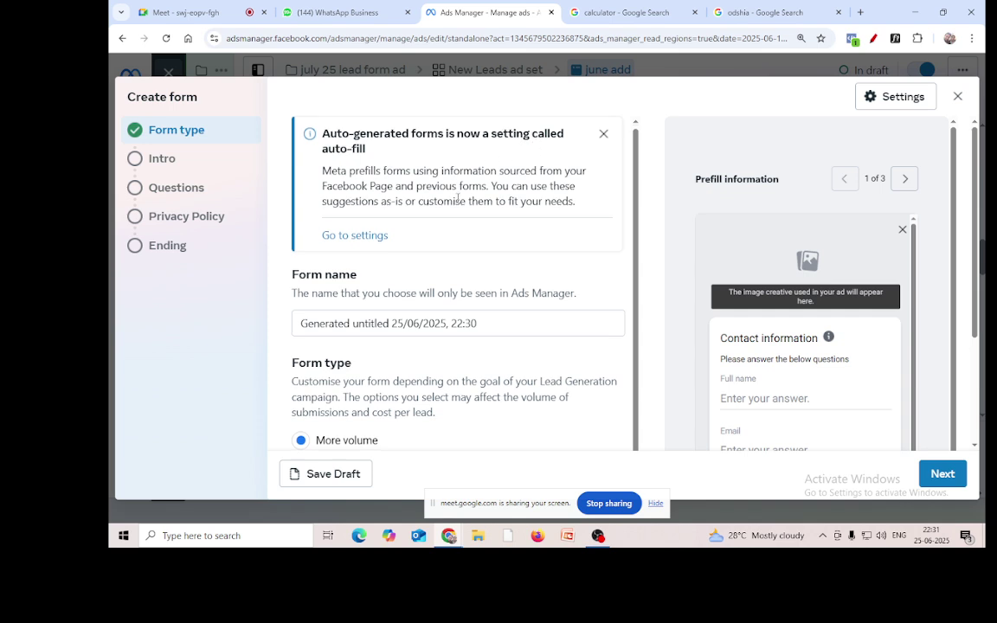
scroll(412, 191, down, 1)
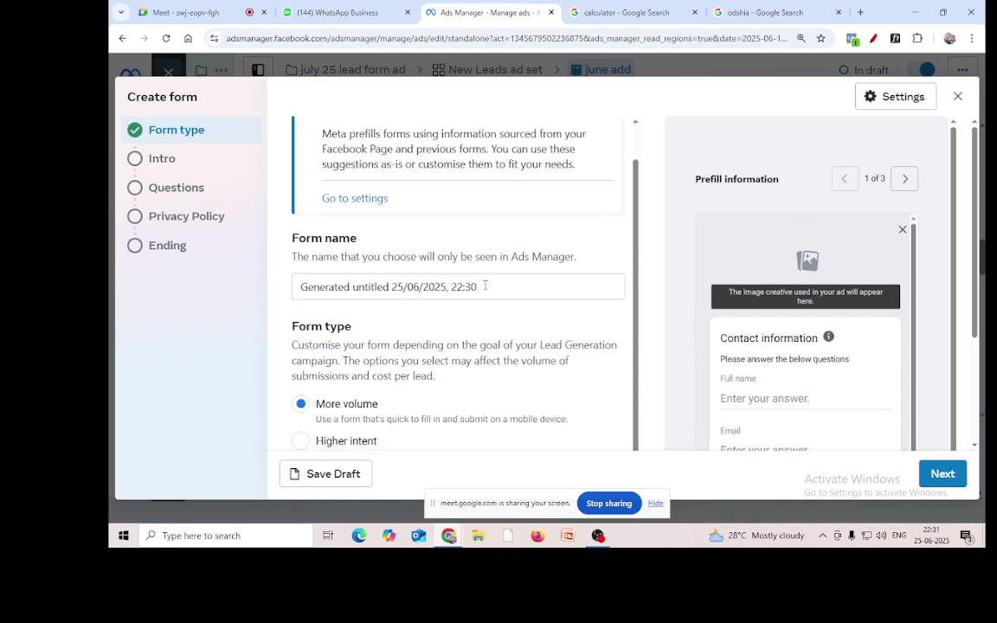
drag(485, 287, 260, 268)
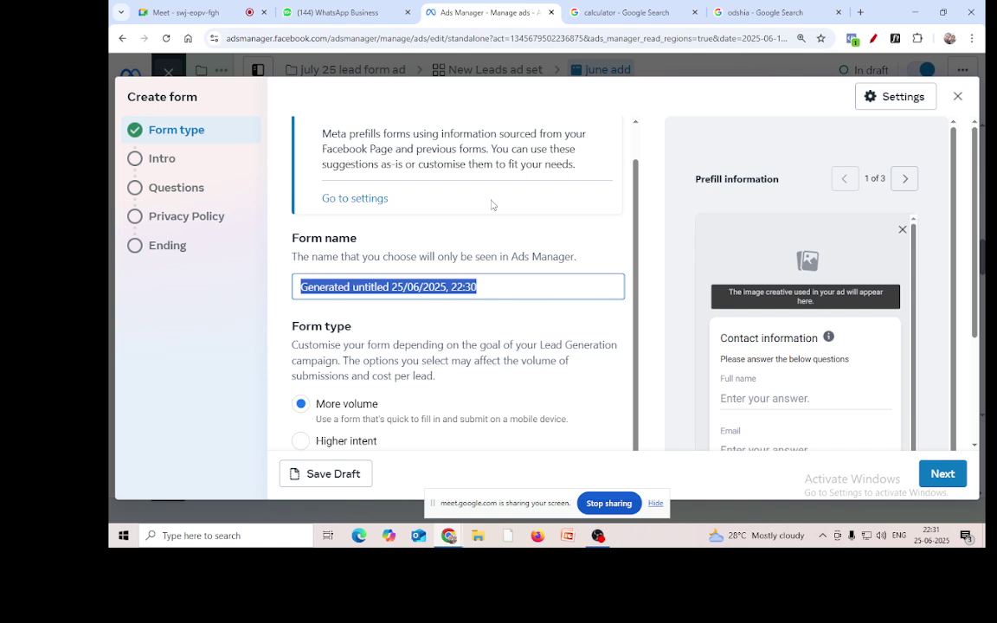
text(jun)
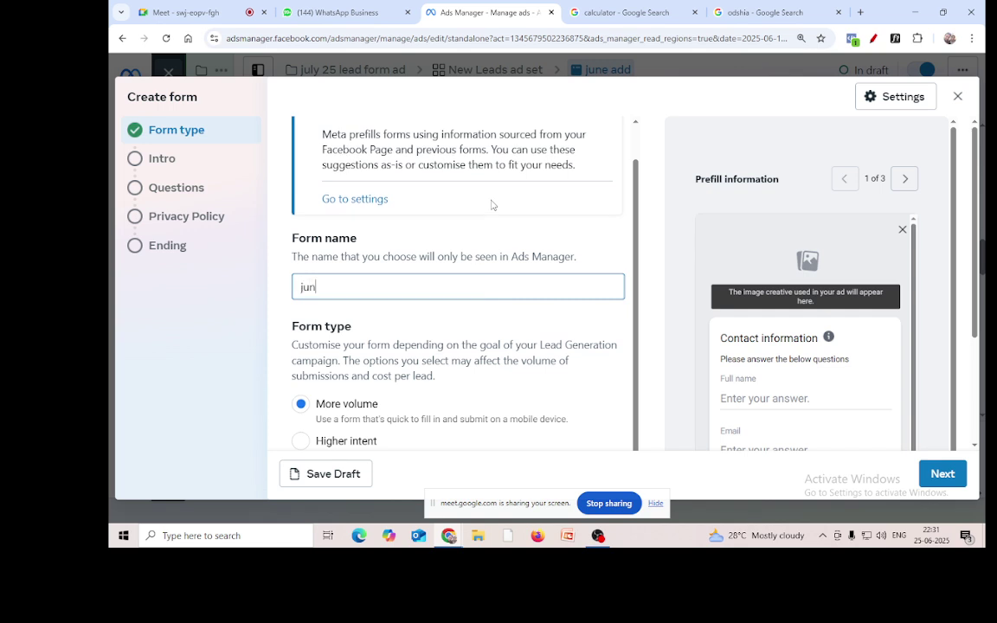
text(e add 2025)
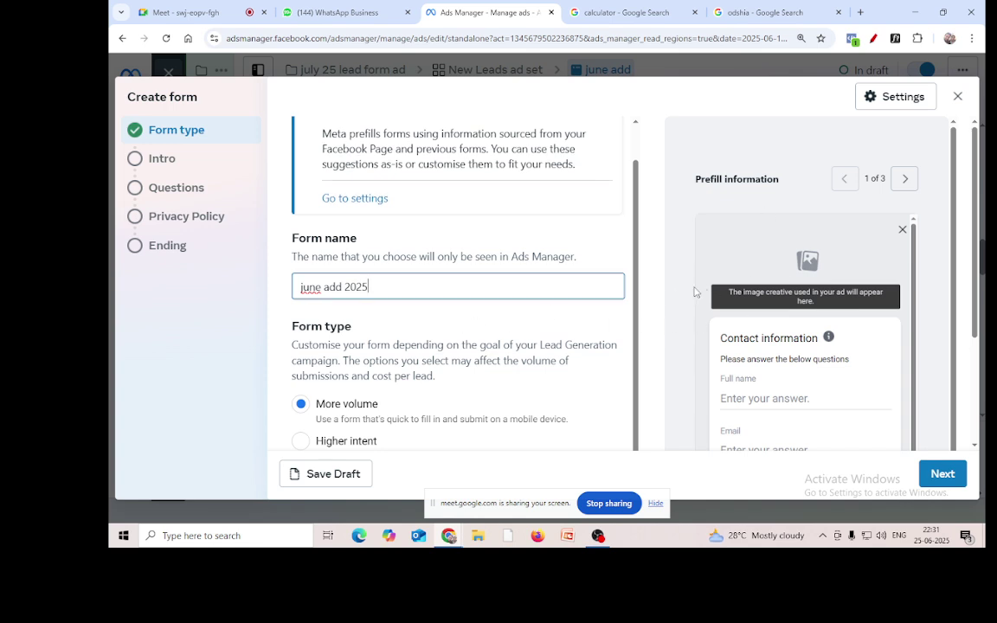
scroll(978, 240, down, 1)
scroll(978, 240, down, 2)
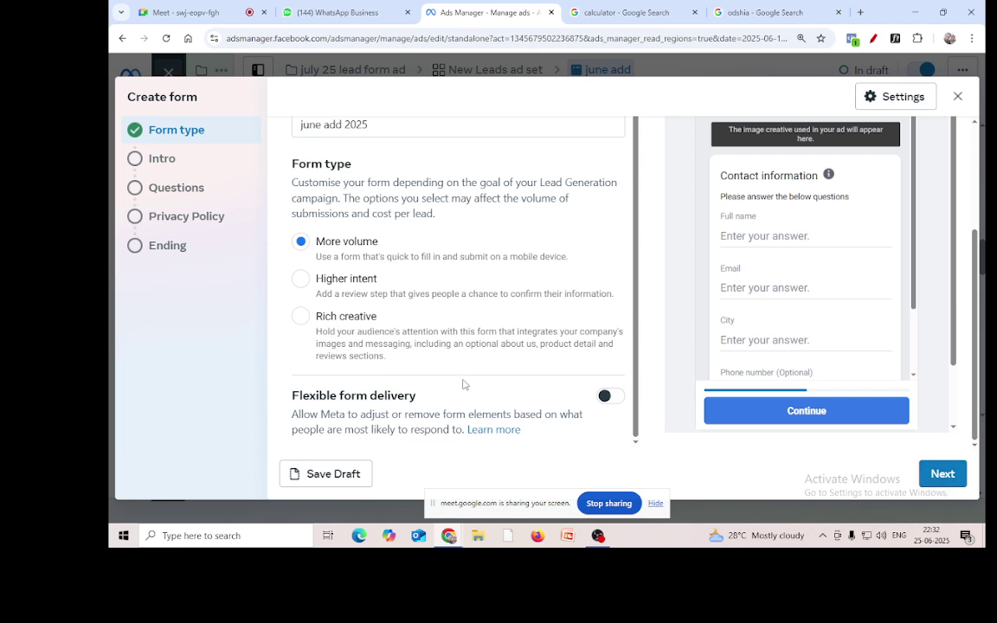
On the Intro step, turn on the greeting with headline 'Welcome to NBCE Sonarpur'.
click(946, 478)
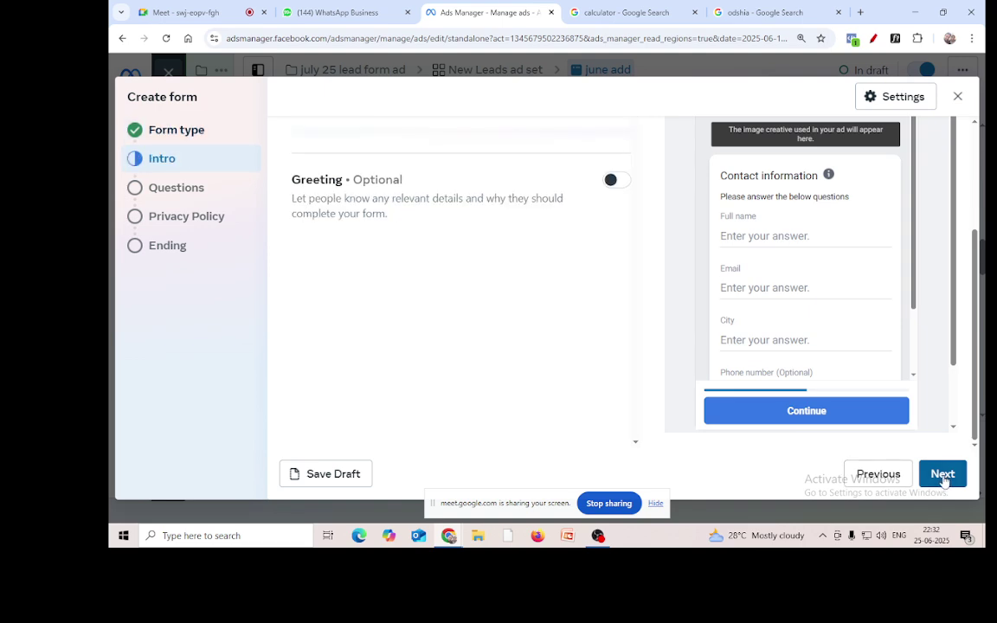
click(617, 181)
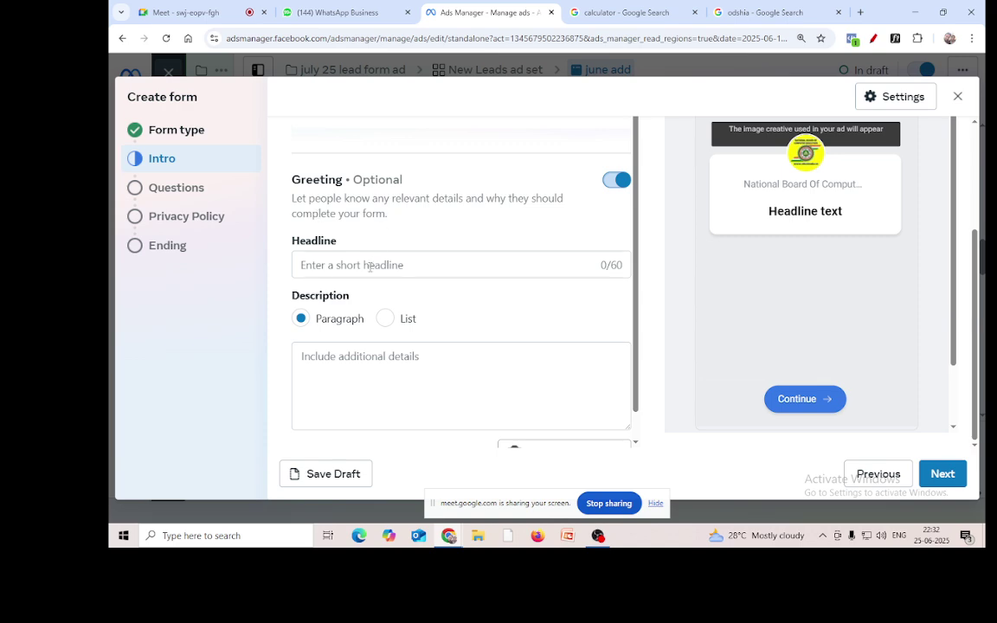
click(404, 265)
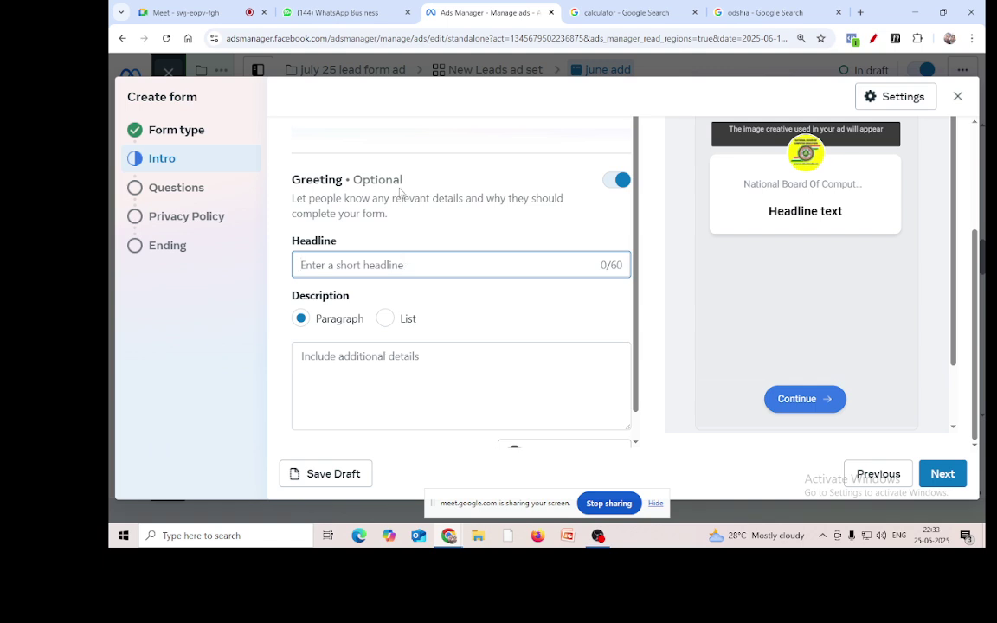
text(We)
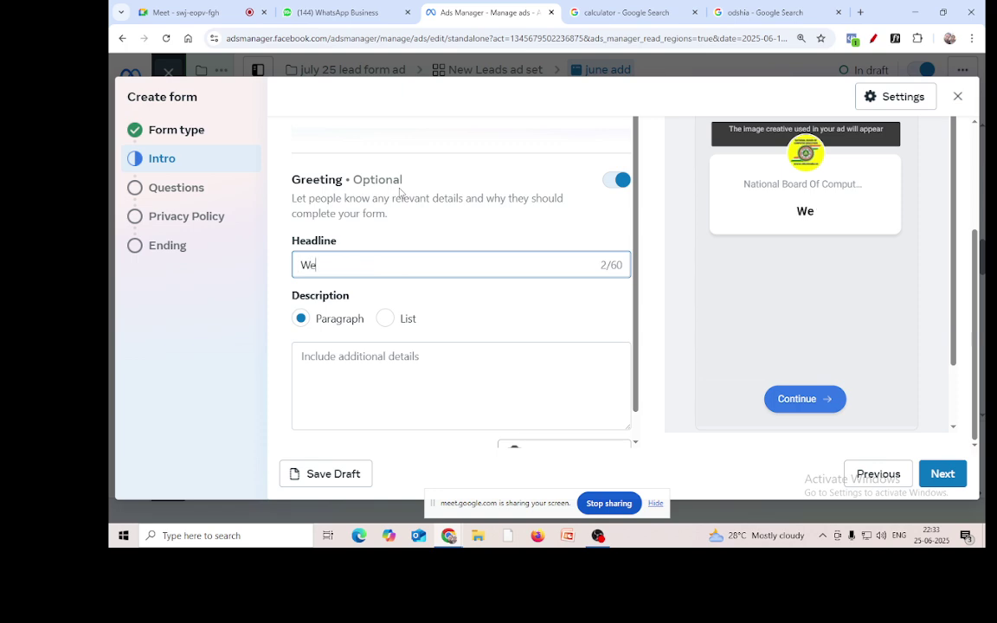
text(lcome )
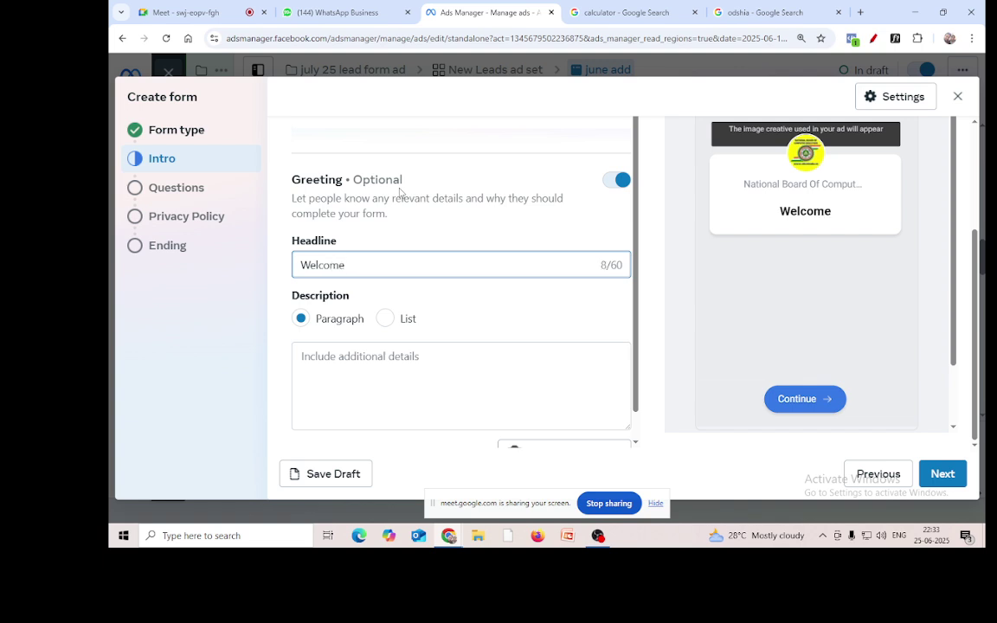
text(to )
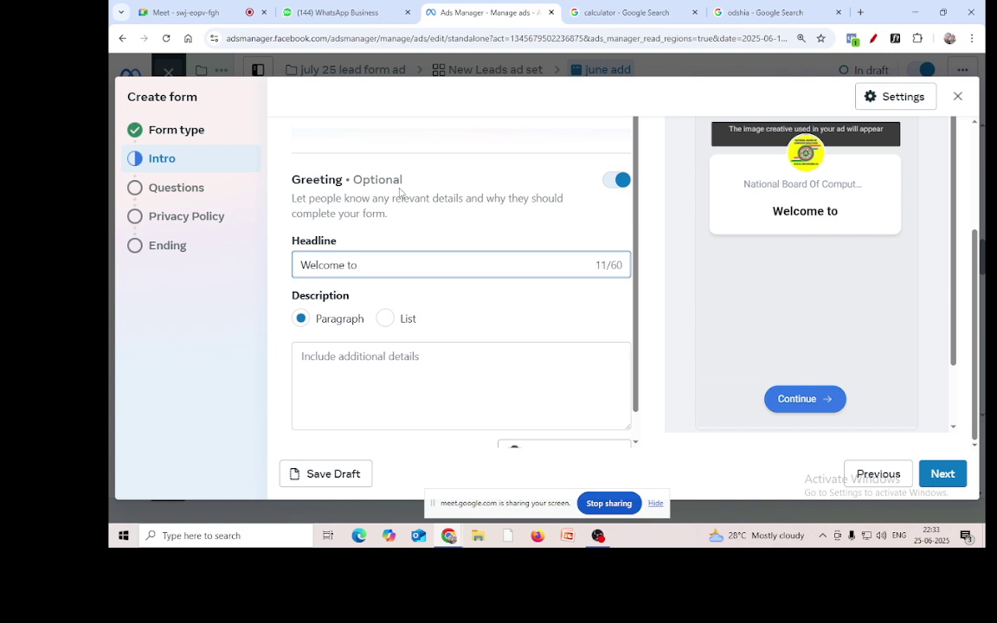
text(NBCE )
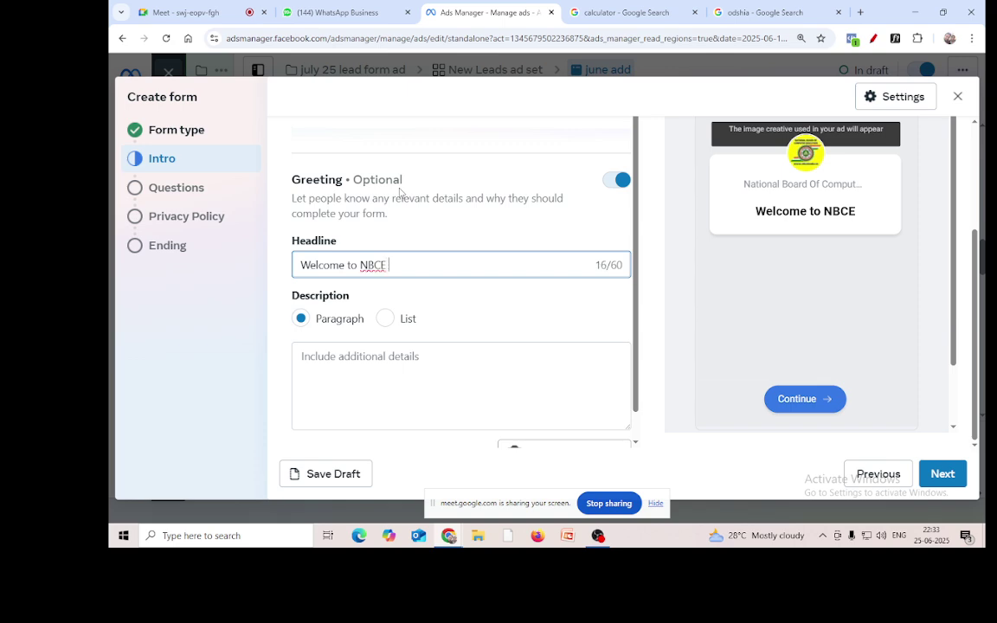
text(S)
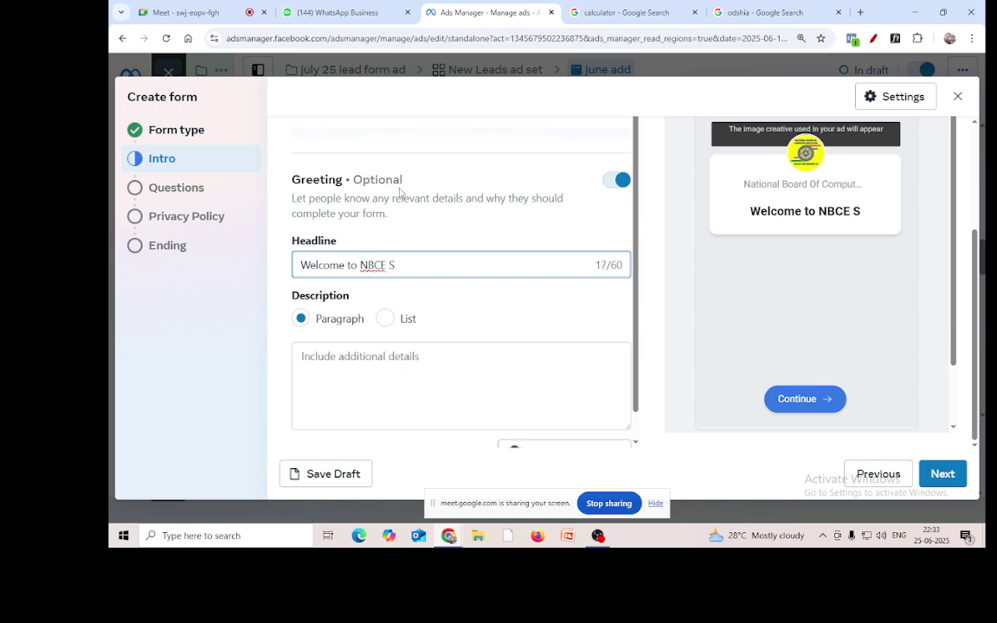
text(o)
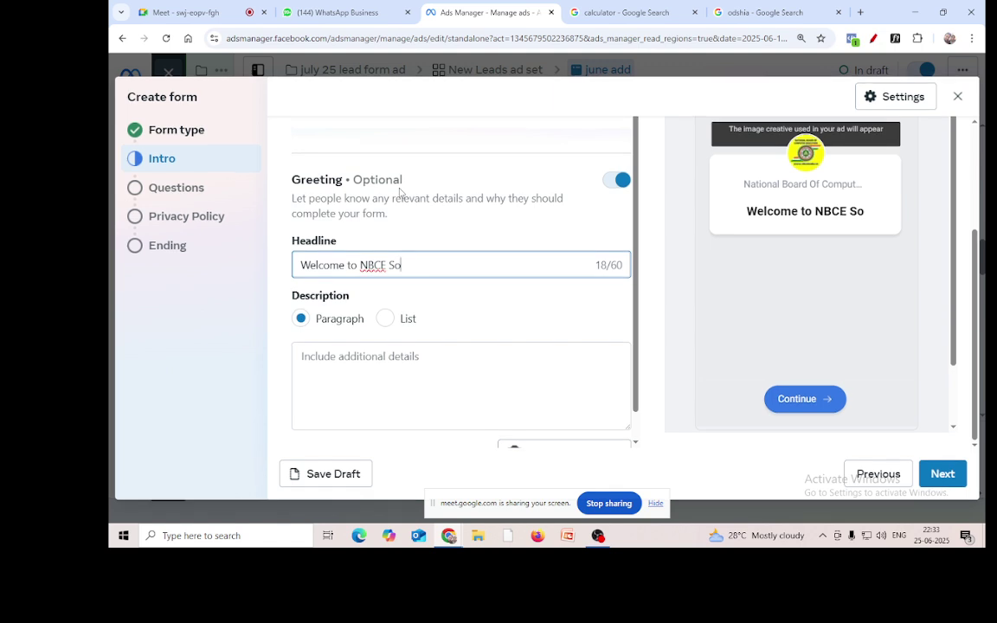
text(narpu)
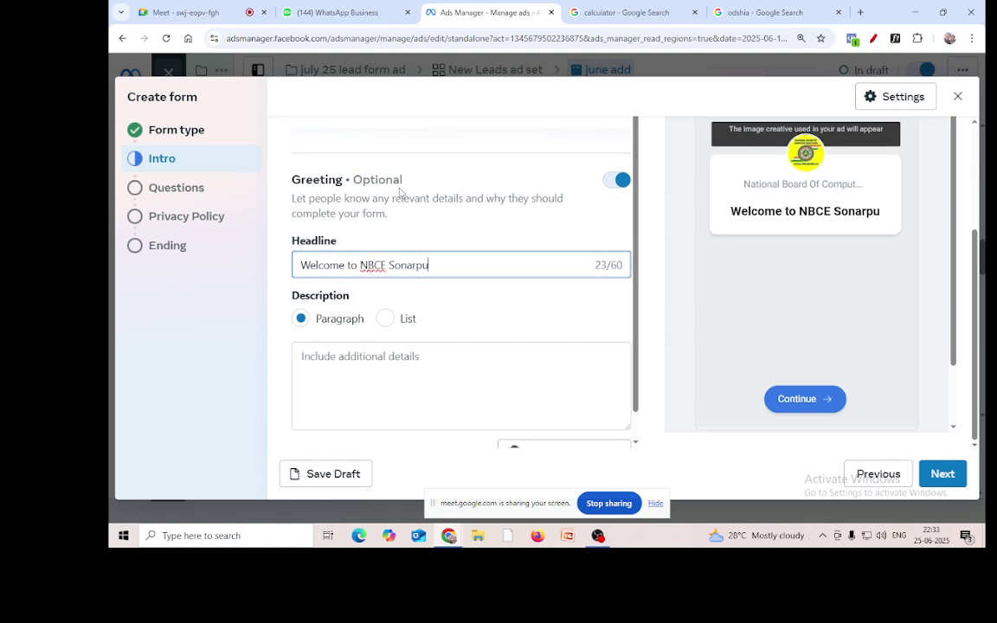
text(r)
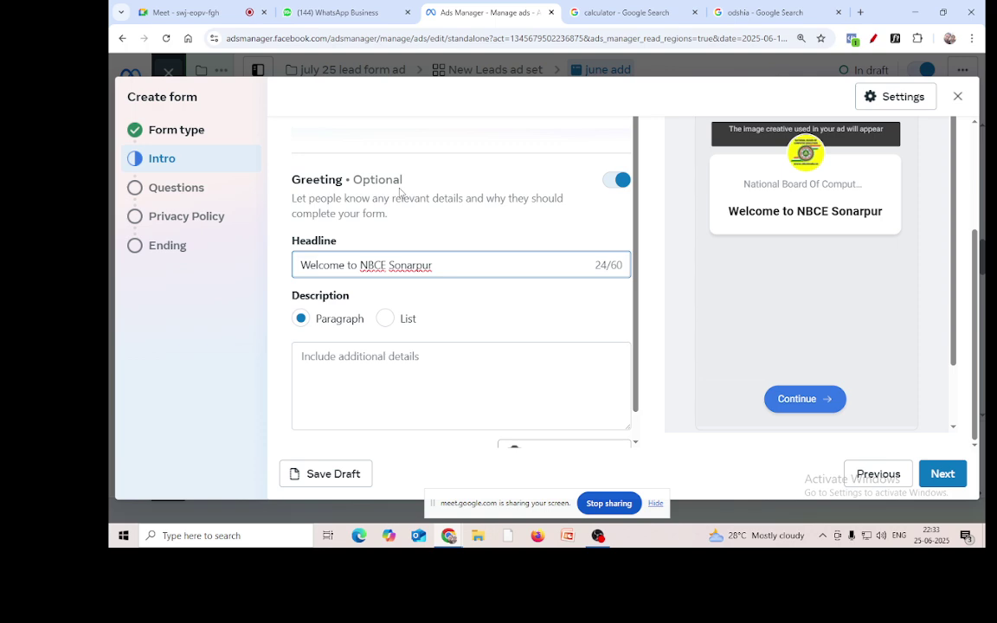
scroll(362, 372, down, 1)
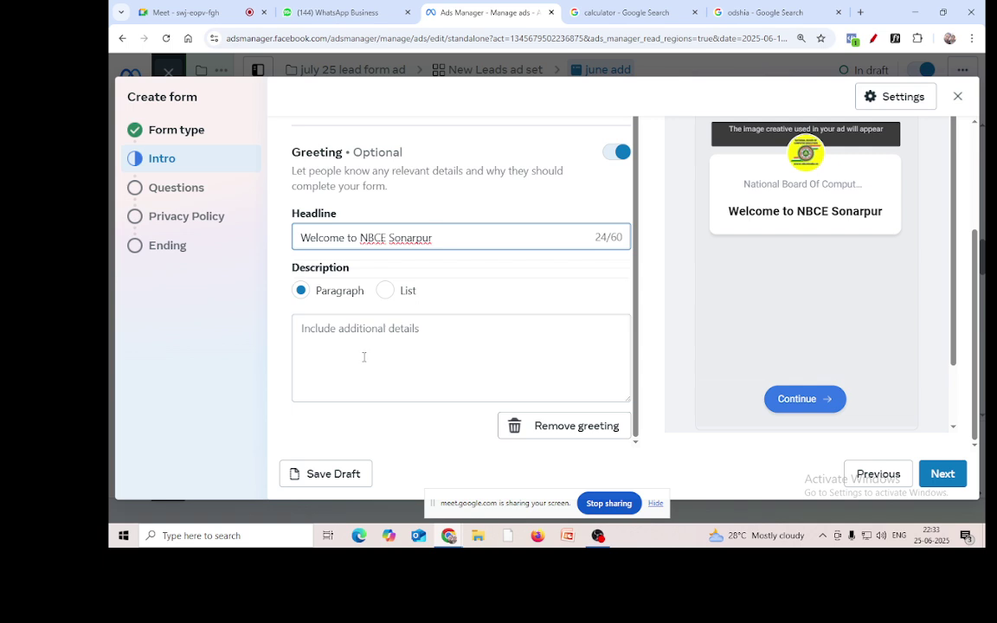
click(332, 329)
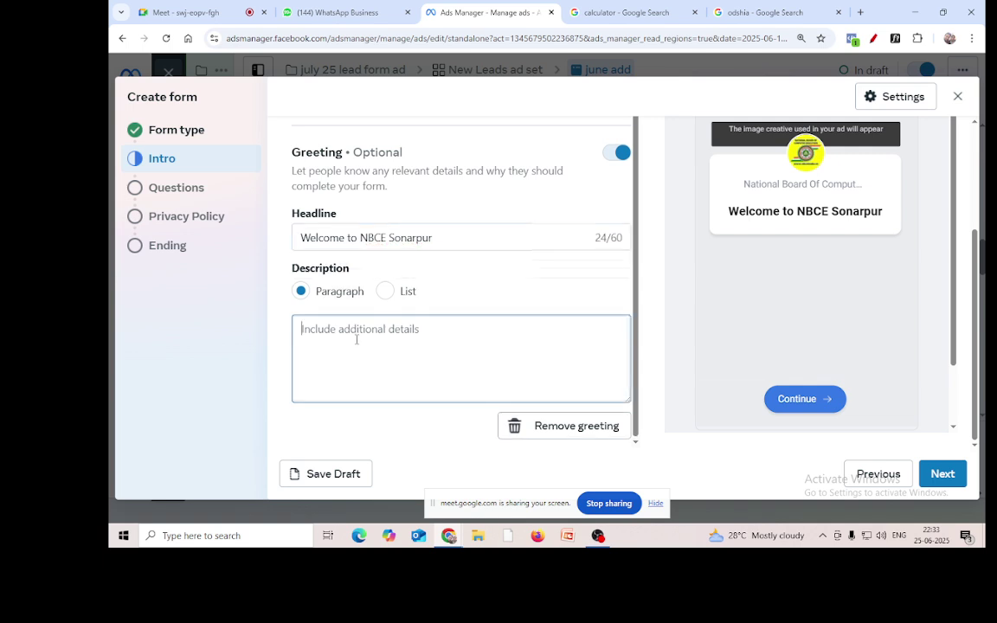
click(866, 14)
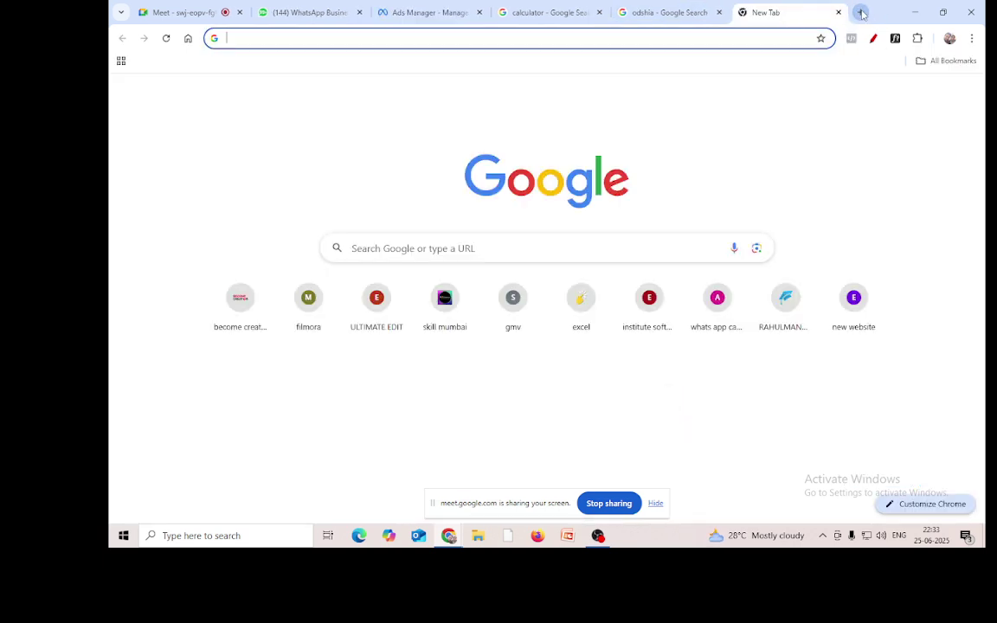
click(249, 40)
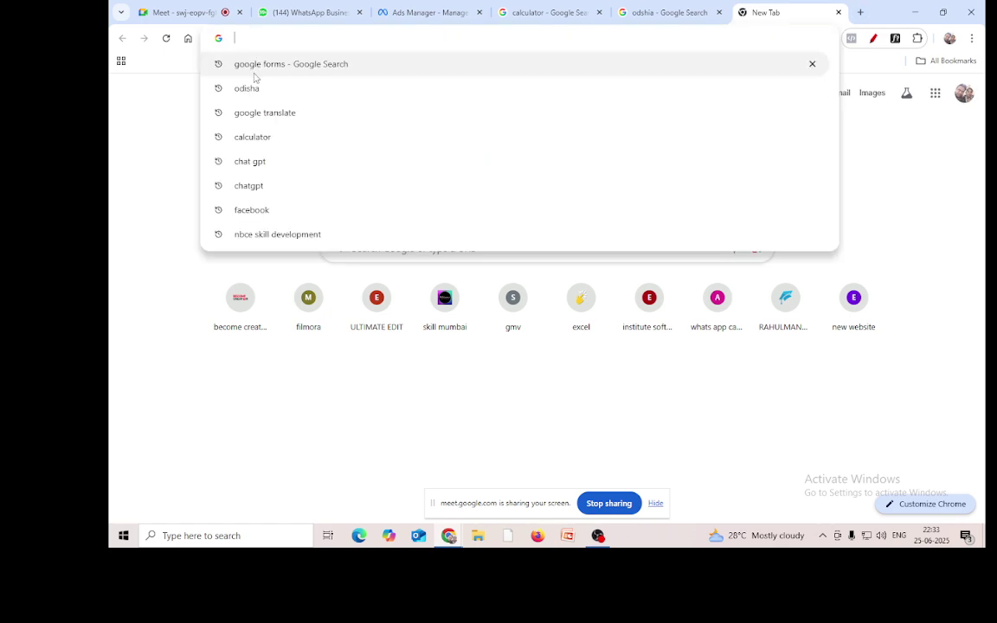
click(519, 12)
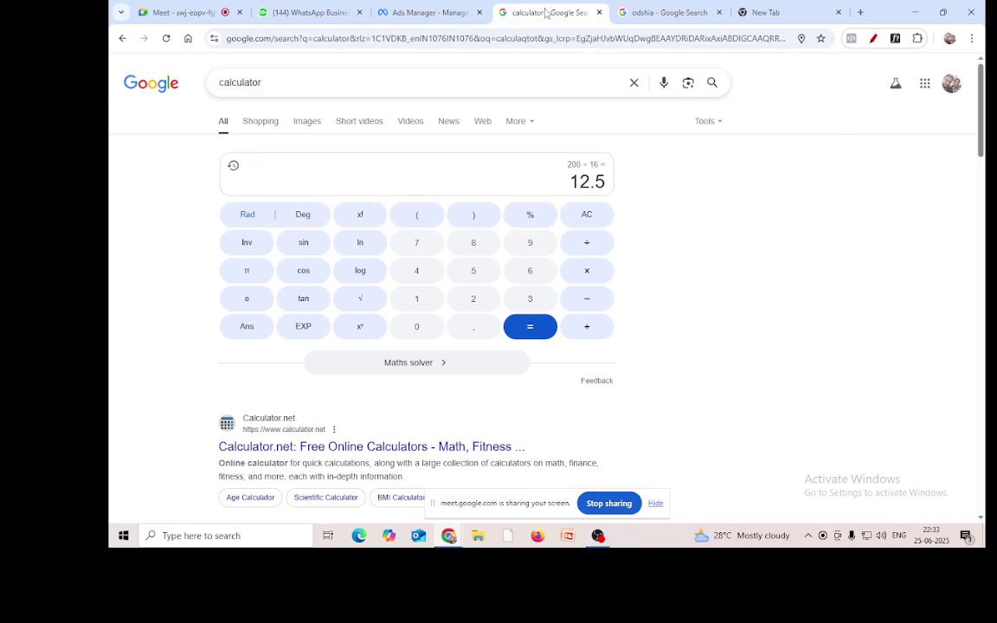
click(426, 12)
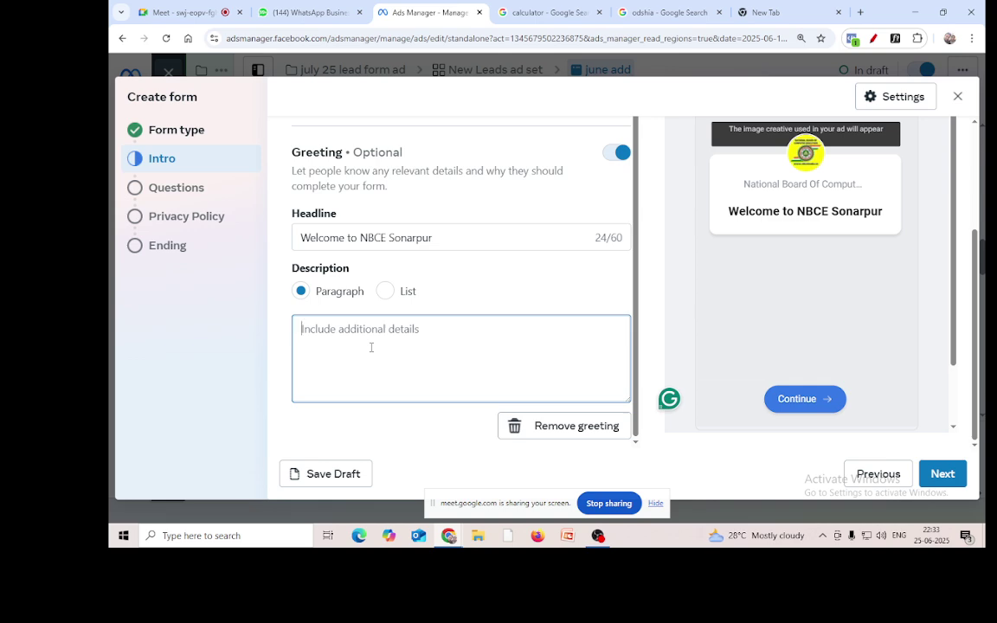
Enter the greeting description 'A unique Computer Institution for last 15 years' and go to Questions.
text(A)
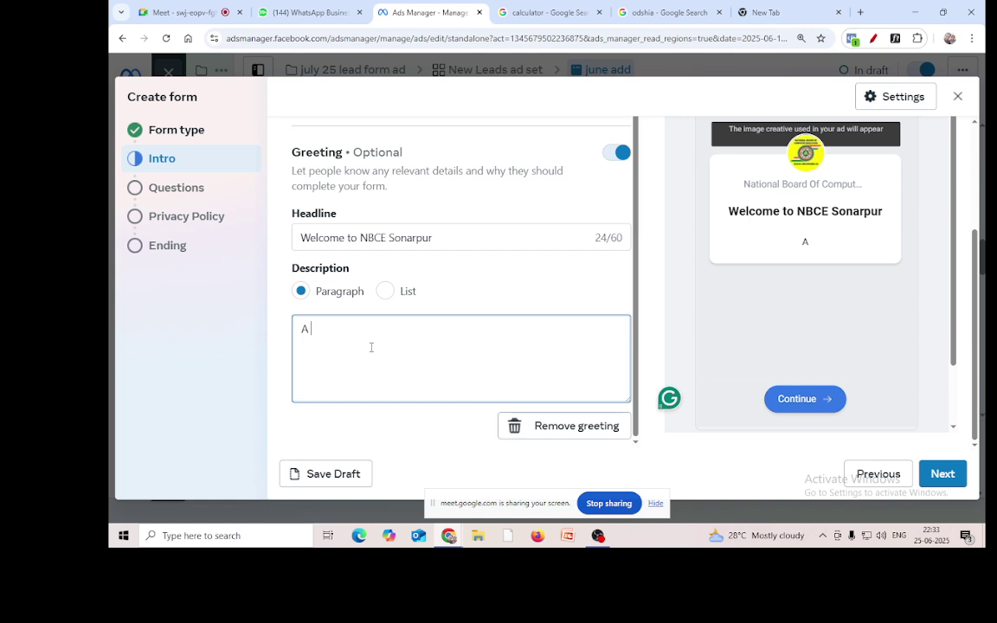
text( unique ins)
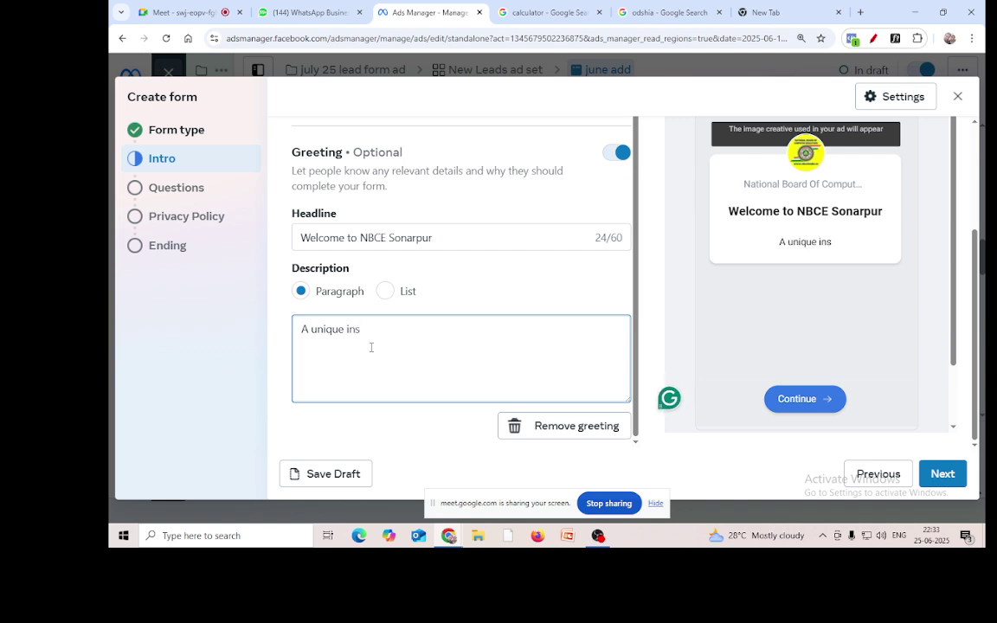
key(BackSpace)
key(BackSpace)
key(BackSpace)
text(Comp)
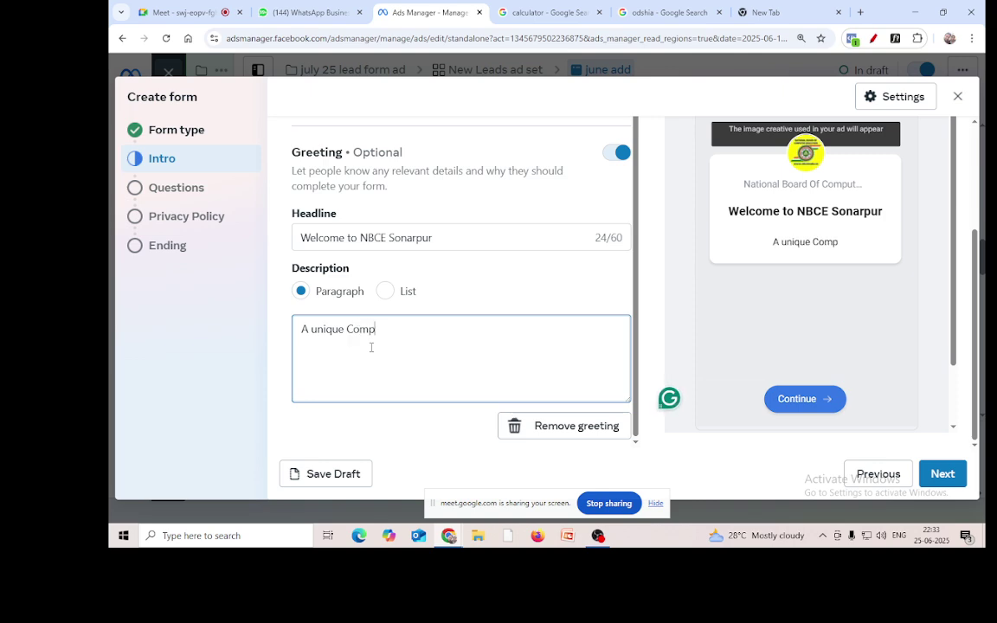
text(uter )
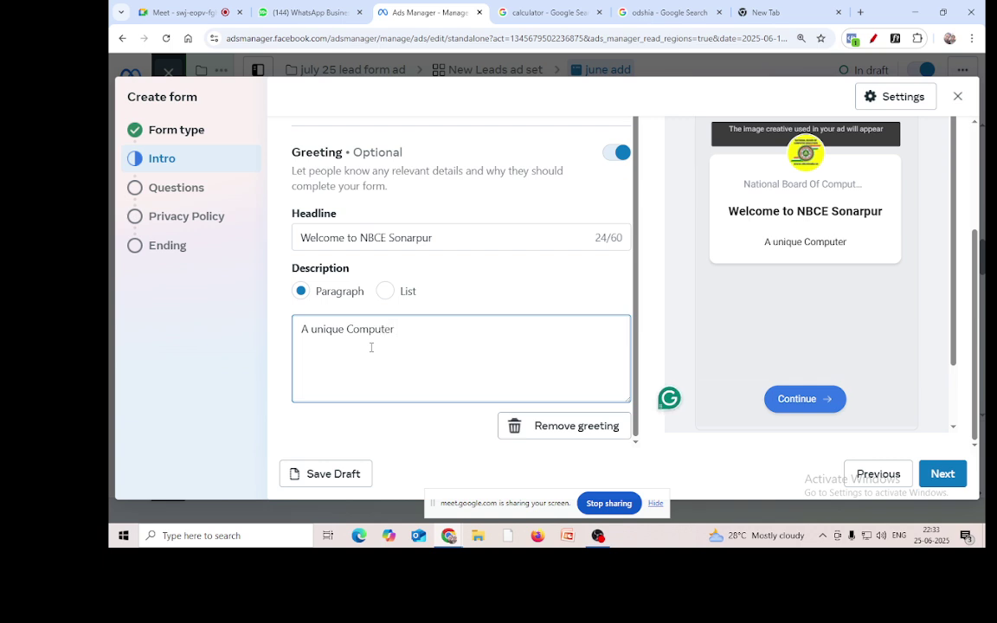
text(In)
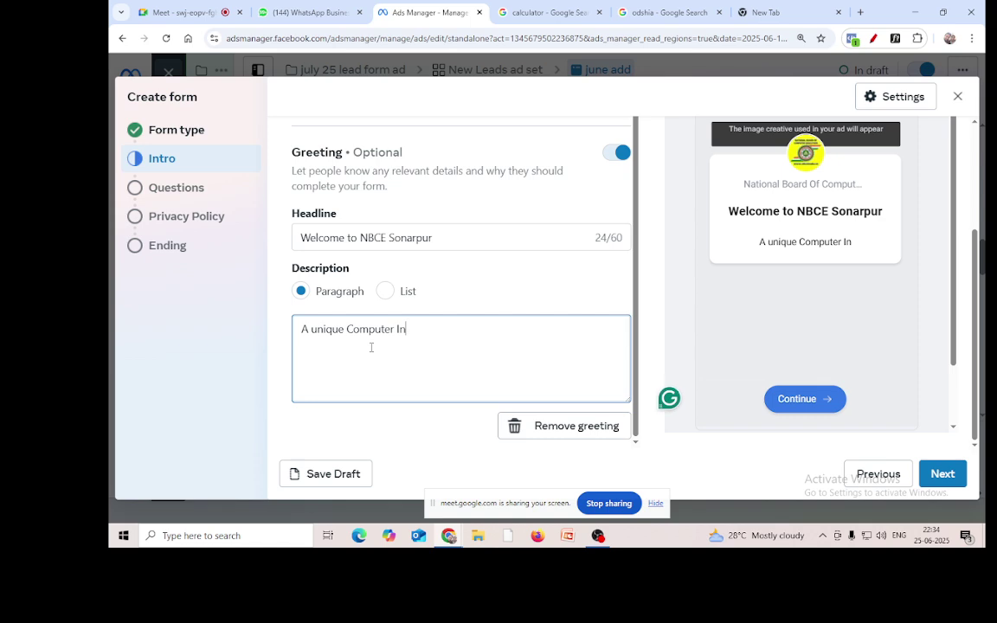
text(stitut)
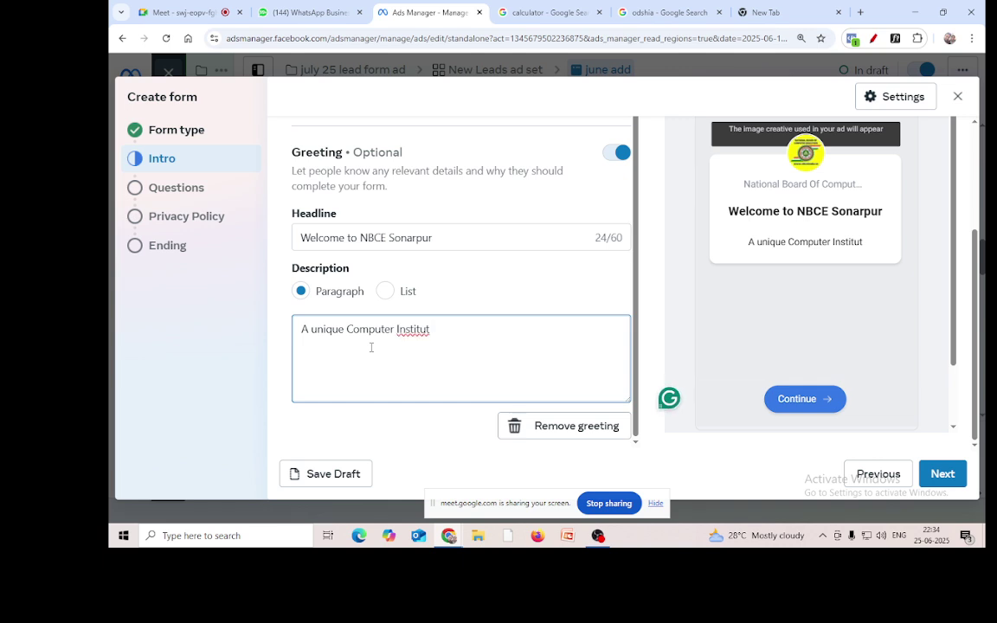
text(ion )
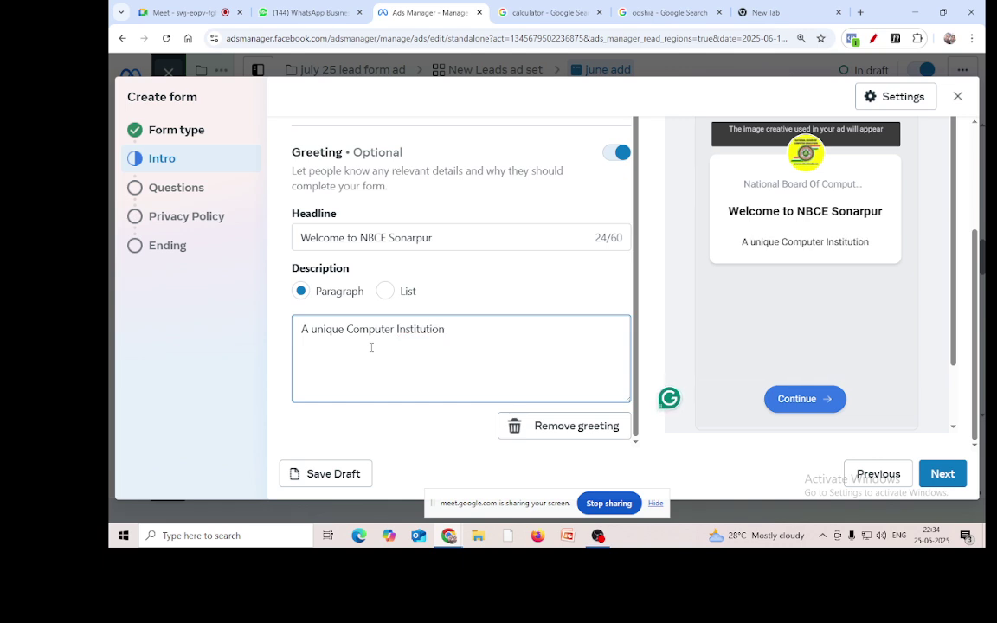
text(f)
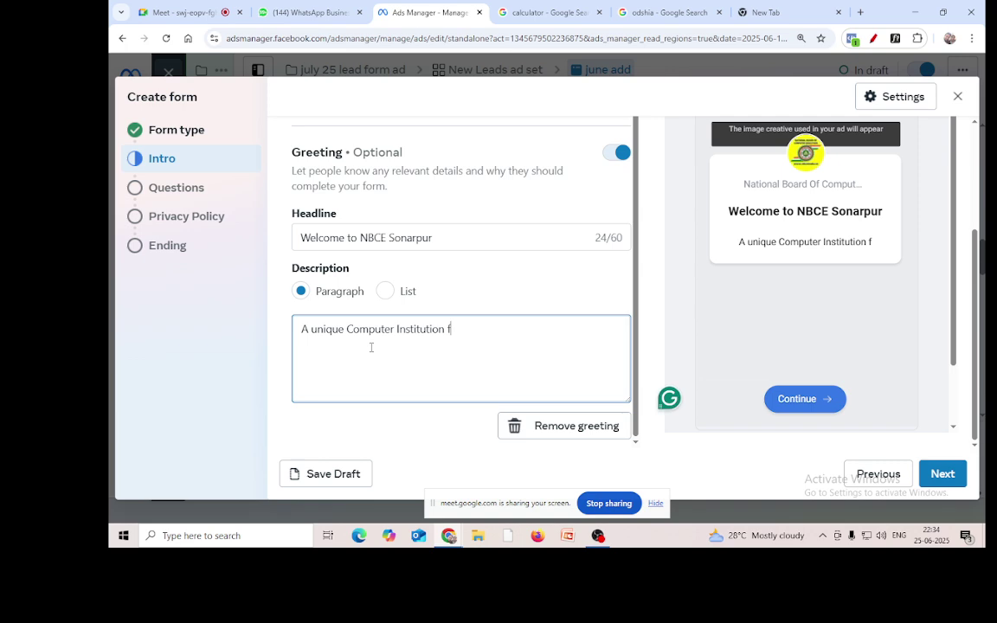
text(or last 15)
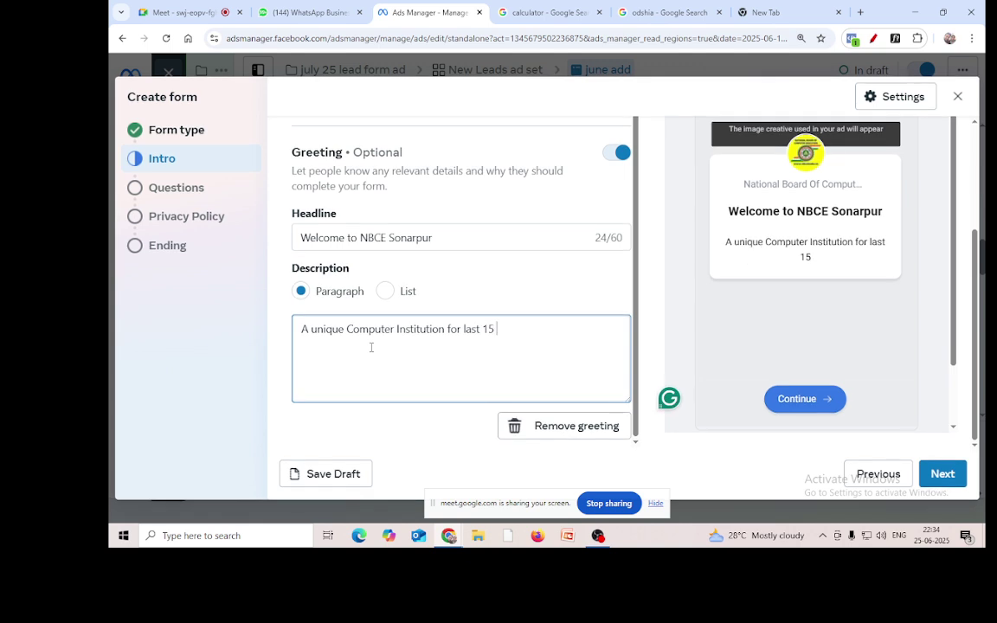
text( years)
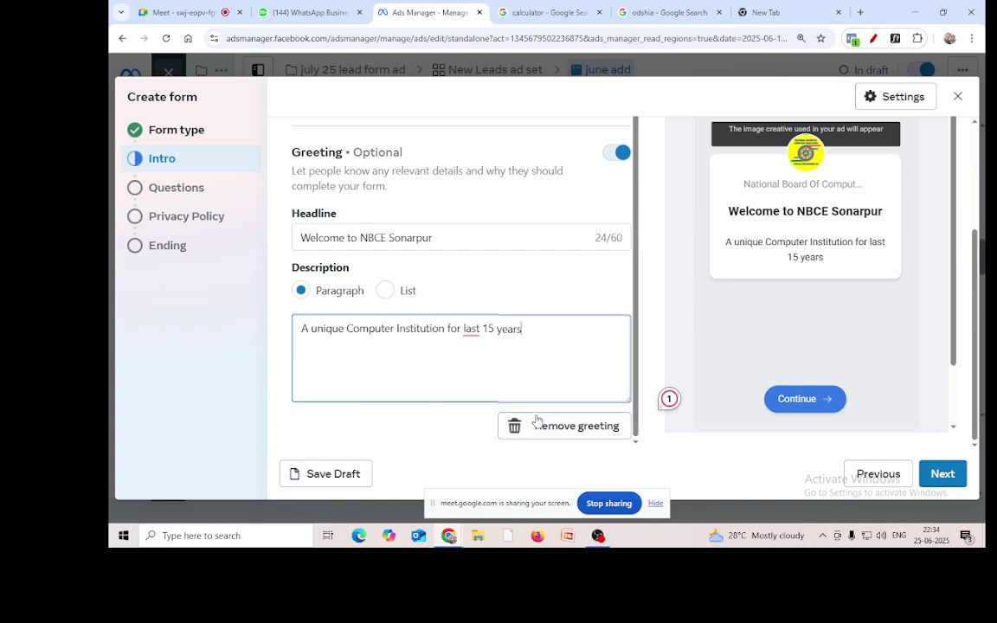
click(943, 474)
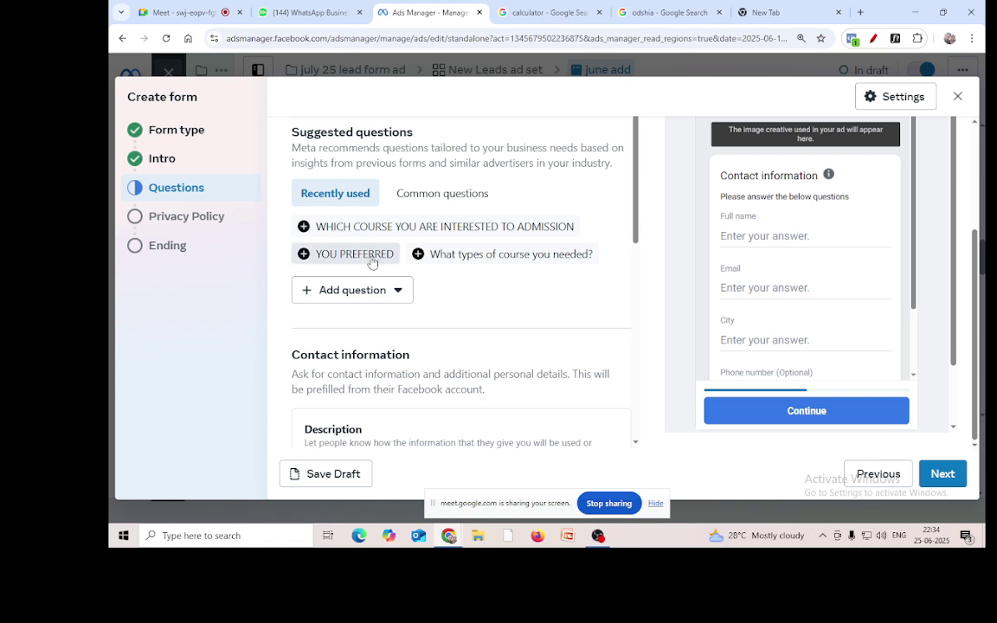
Add multiple-choice Question 1 'WHICH COURSE YOU ARE INTERESTED TO ADMISSION' from the saved suggestion with its four course answers.
scroll(391, 290, down, 4)
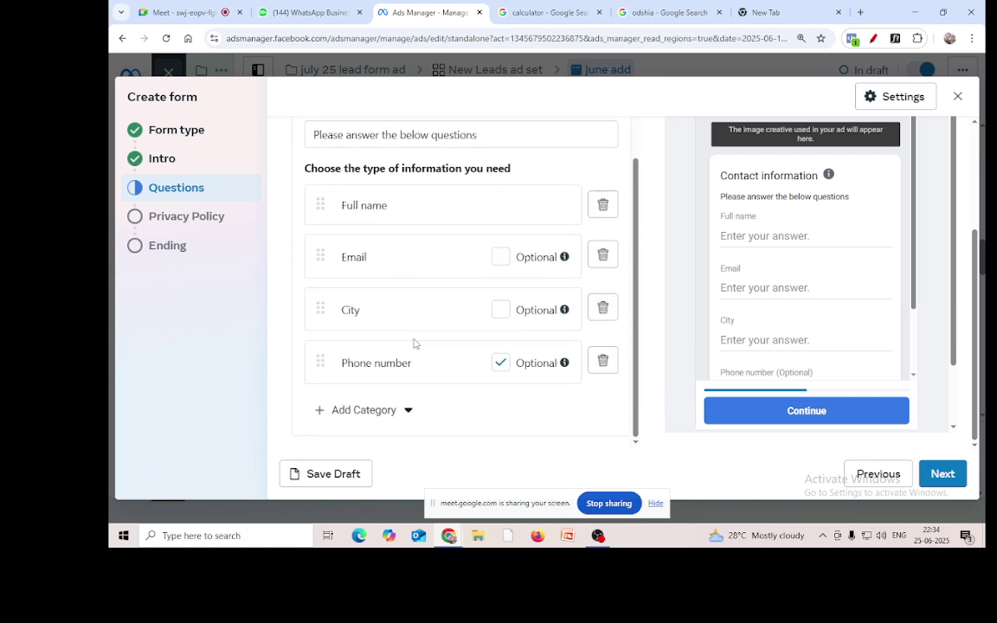
scroll(414, 343, up, 3)
scroll(414, 343, up, 2)
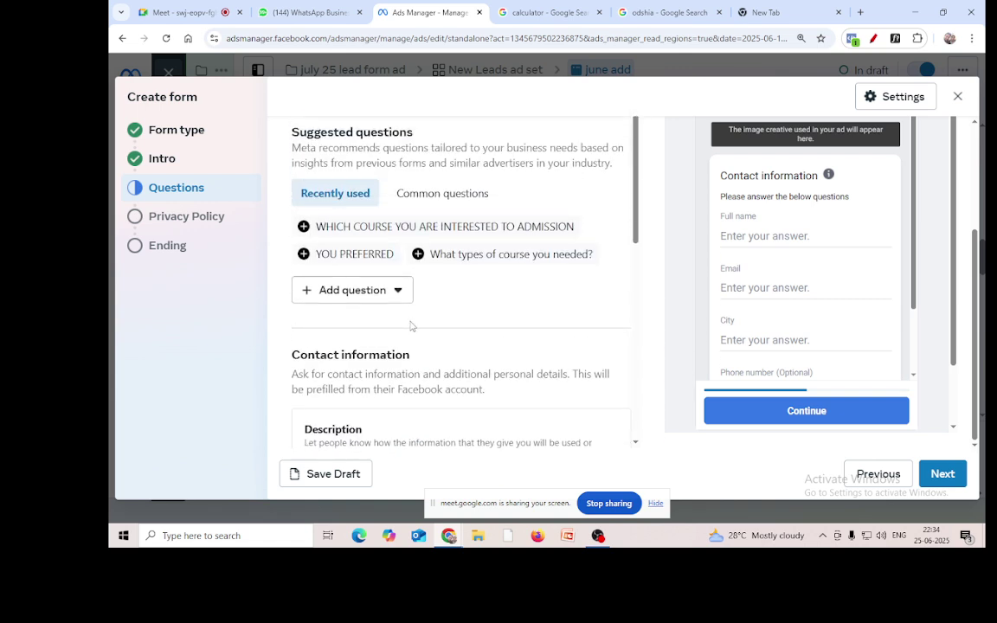
click(307, 296)
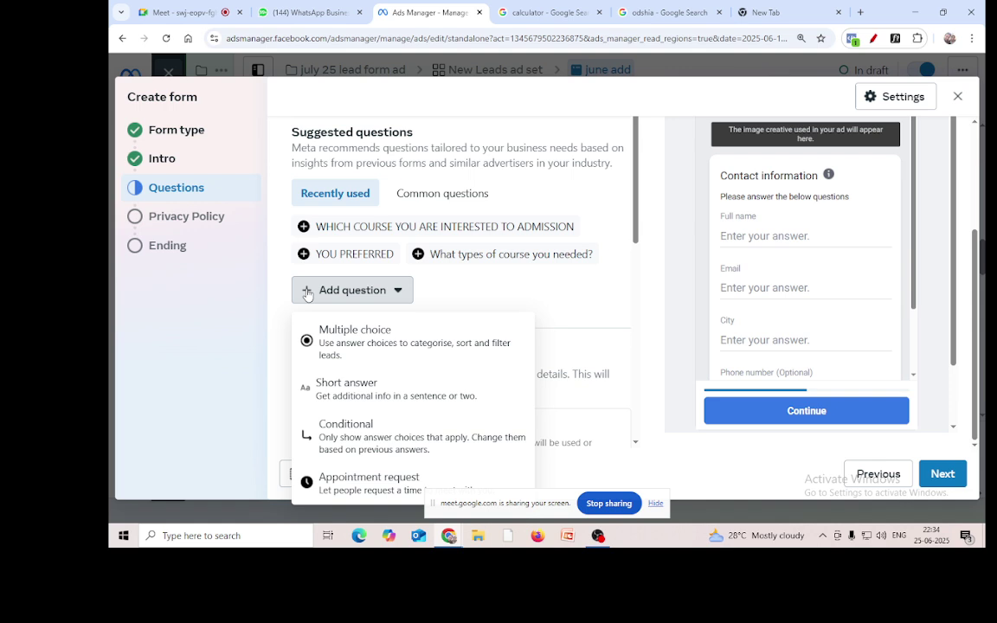
click(378, 346)
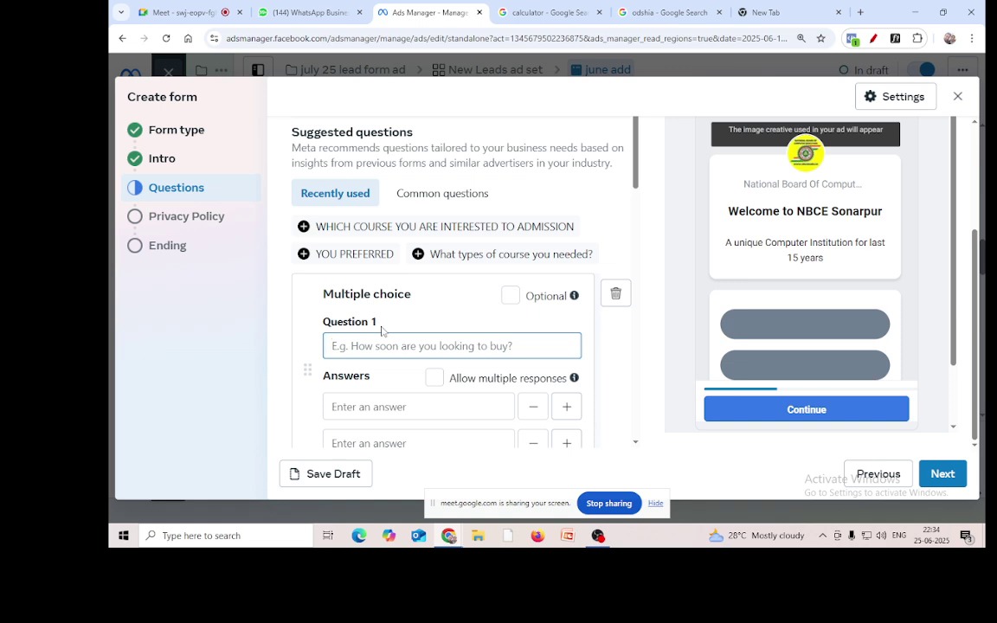
text(Which)
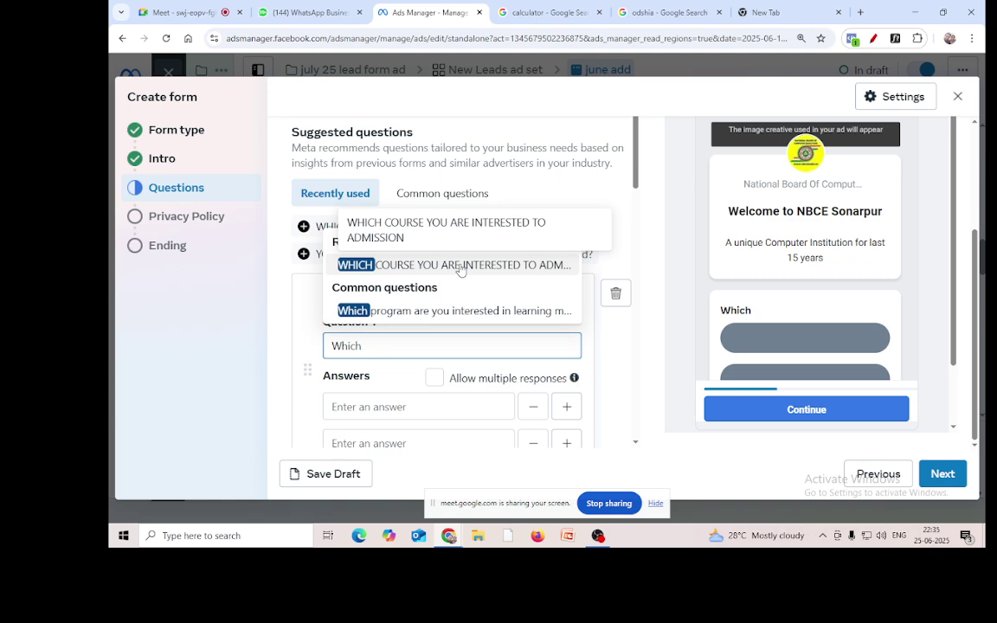
click(460, 270)
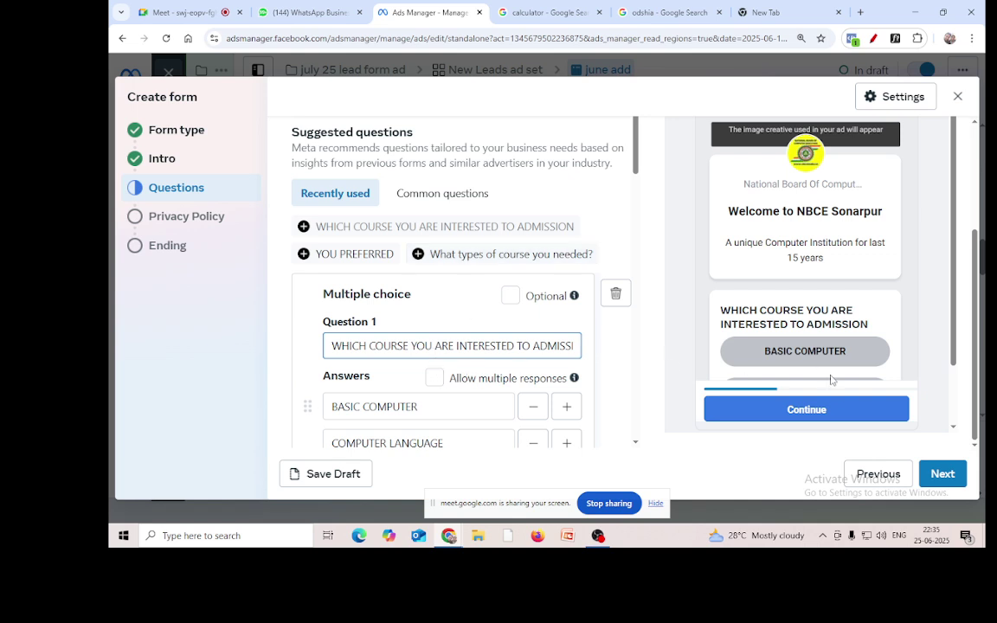
scroll(836, 363, down, 2)
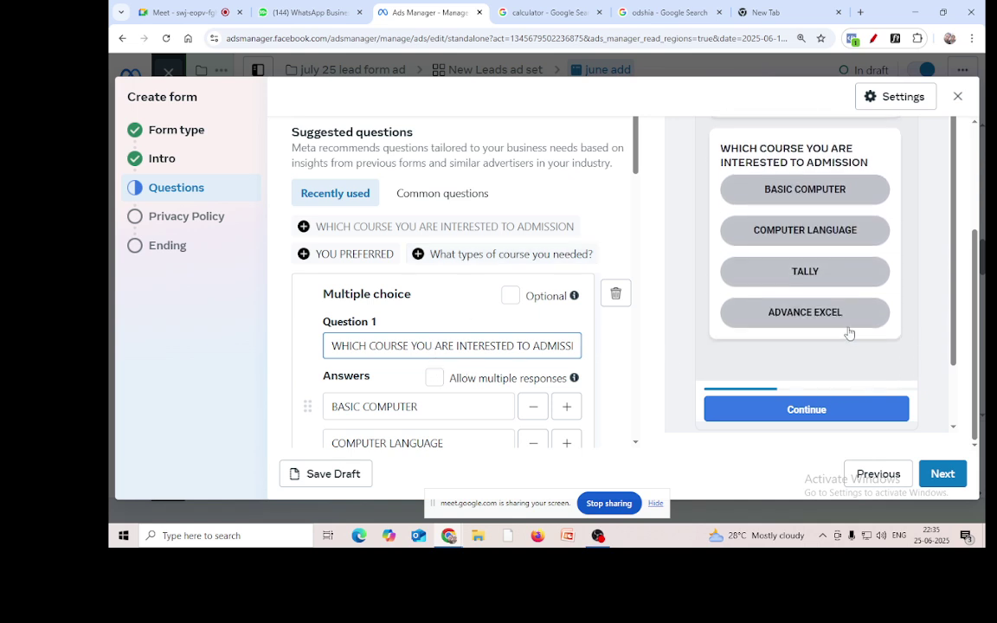
scroll(522, 340, down, 1)
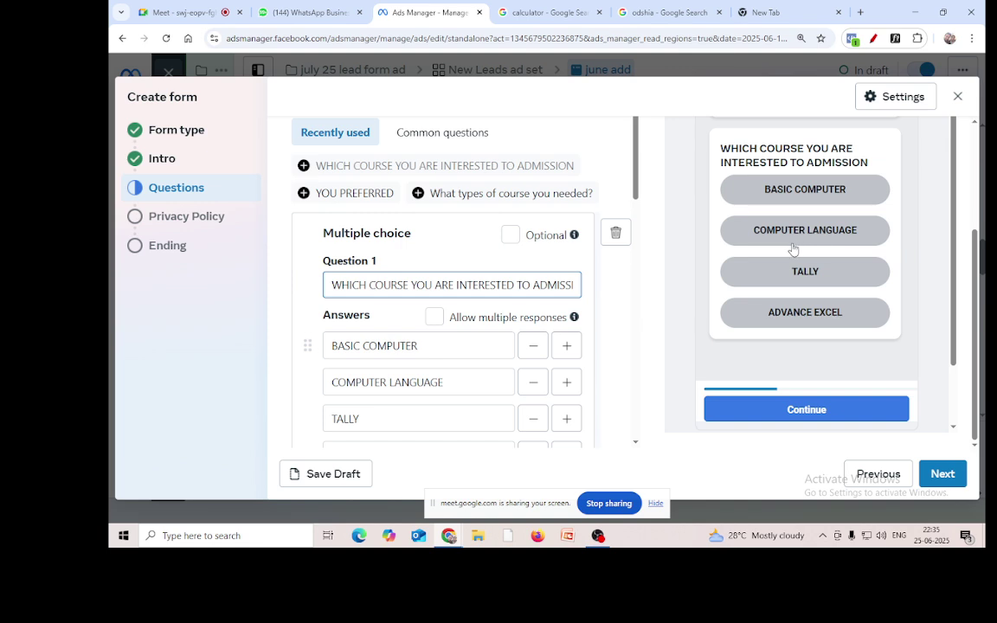
scroll(390, 381, down, 2)
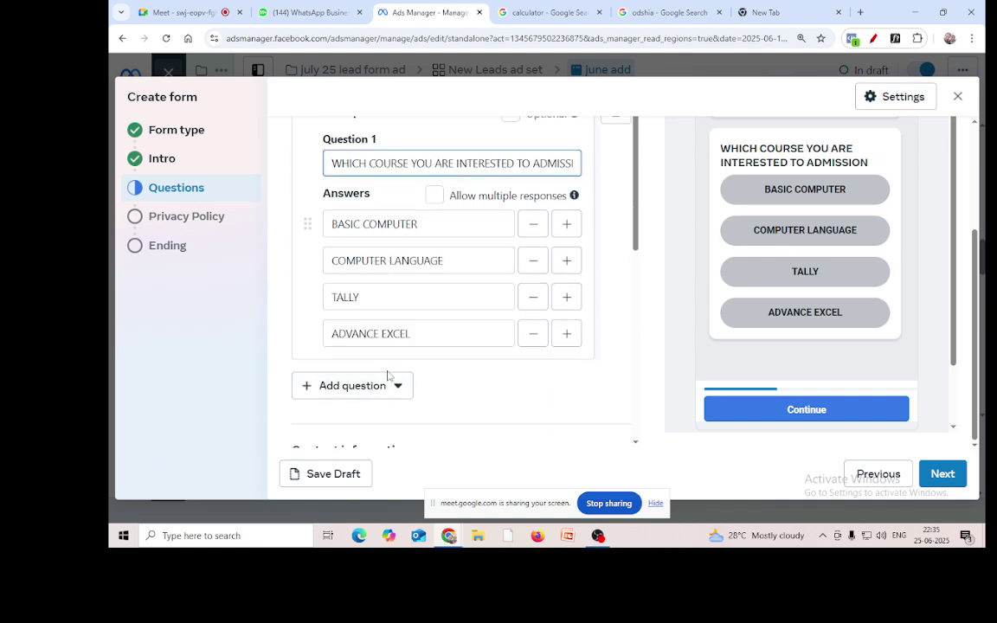
Add multiple-choice Question 2 'What is your last educational qualification' with first answer SECONDARY.
click(306, 389)
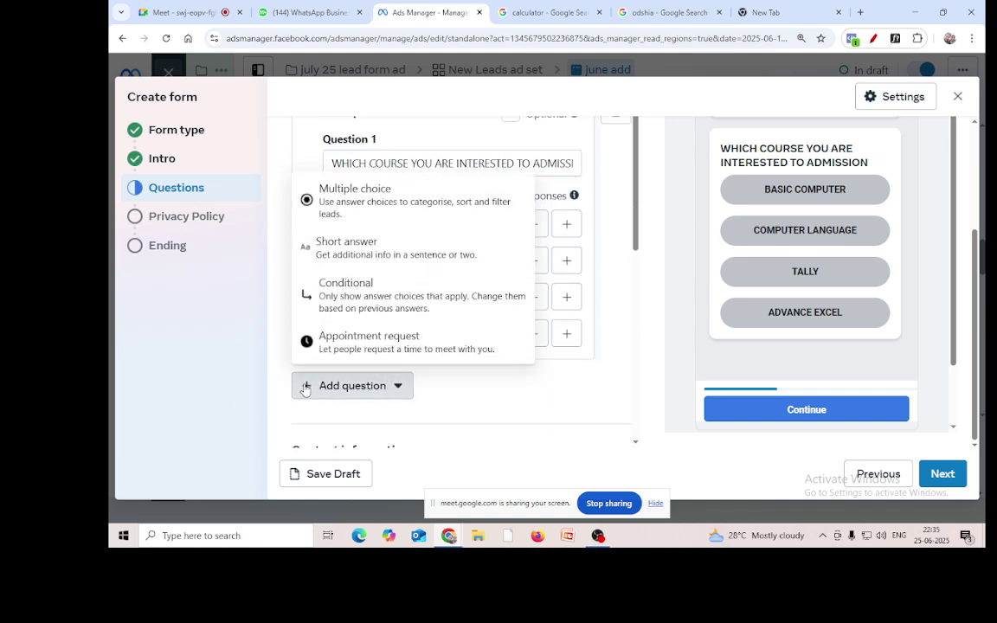
click(344, 203)
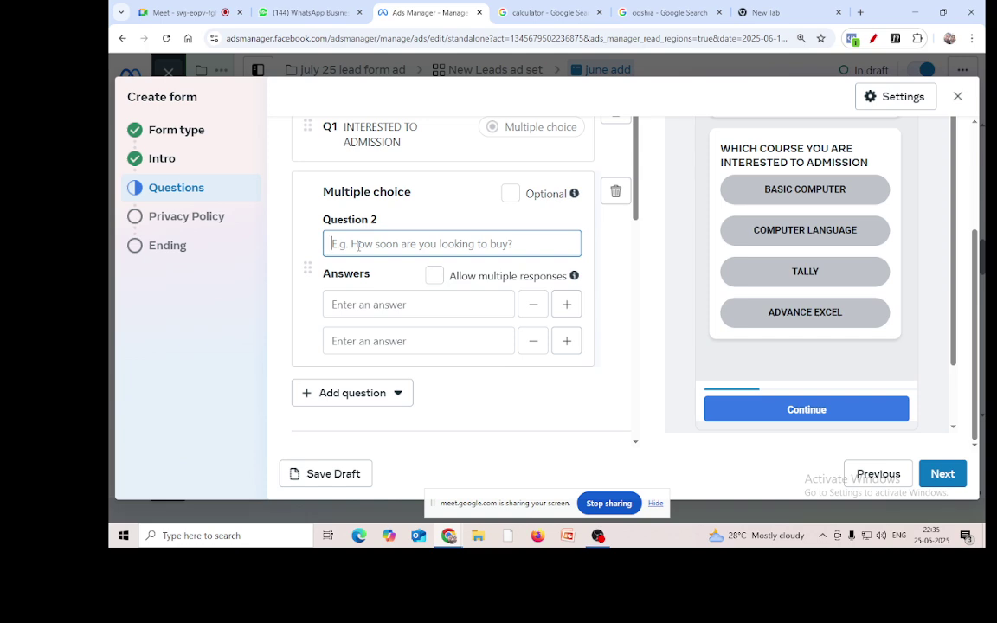
text(W)
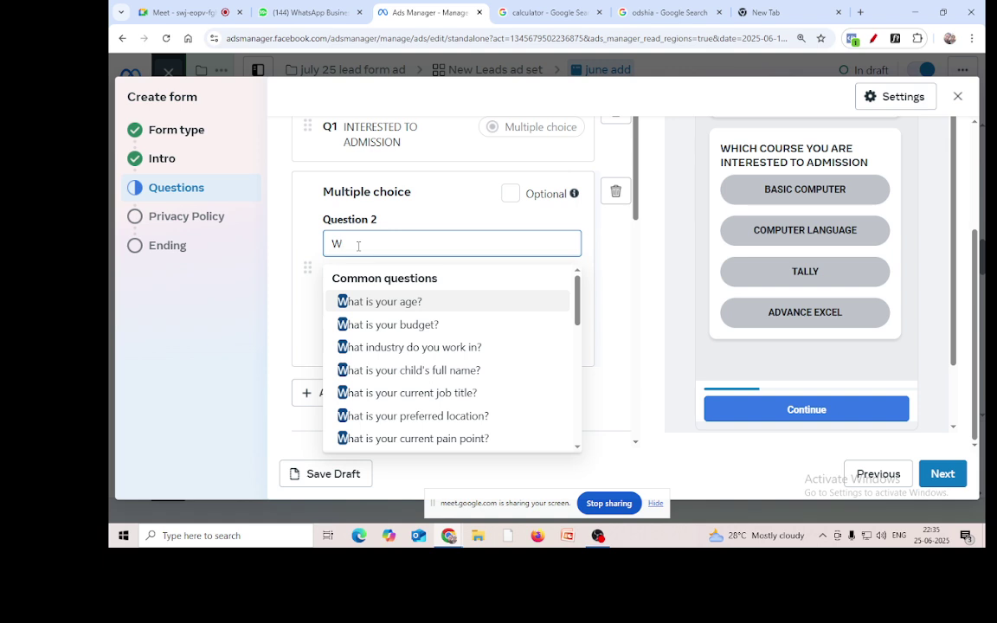
text(hat is )
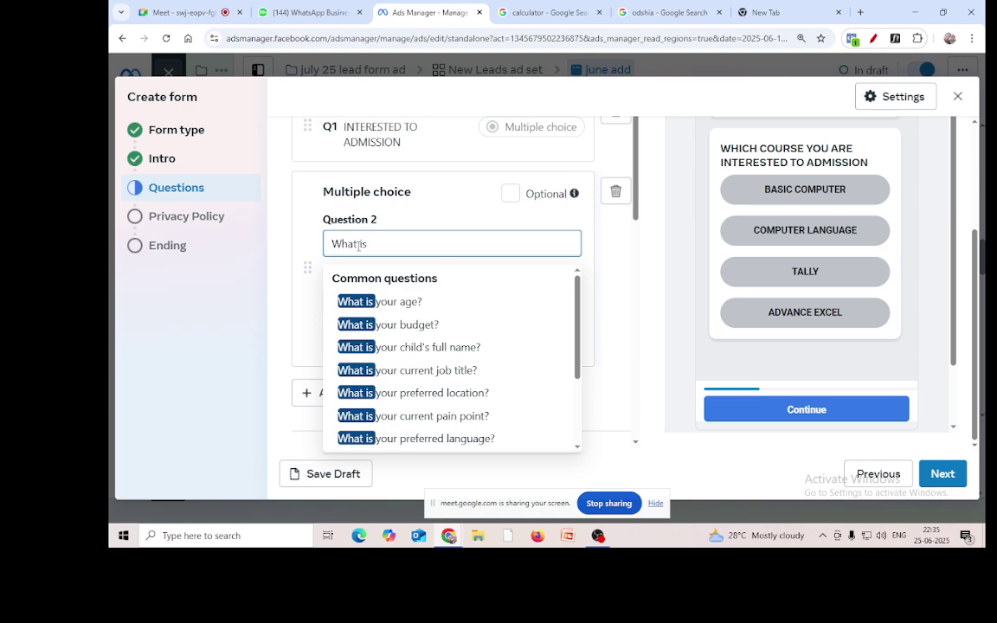
text(your )
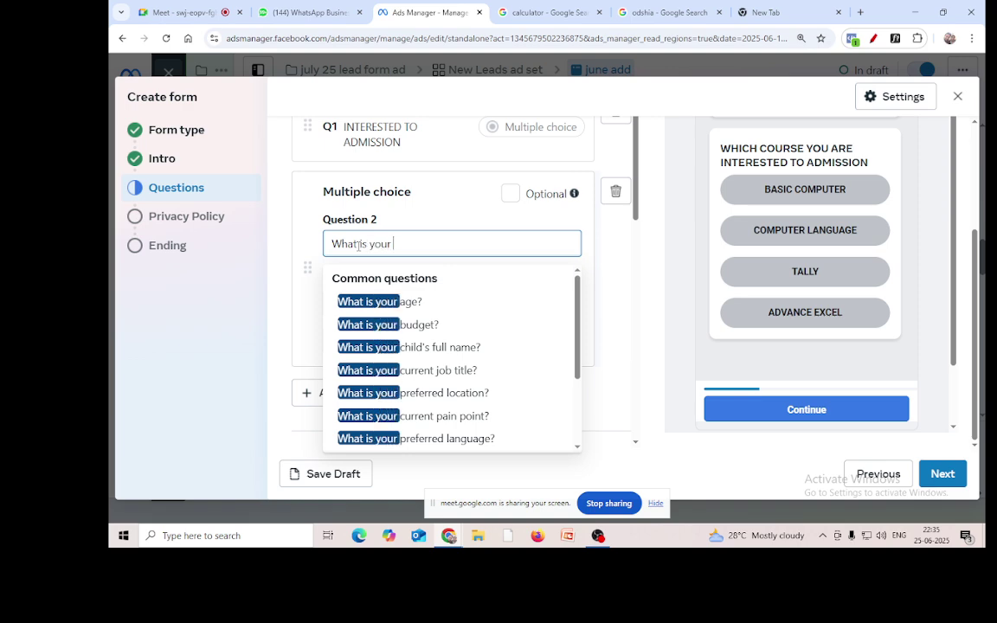
text(last )
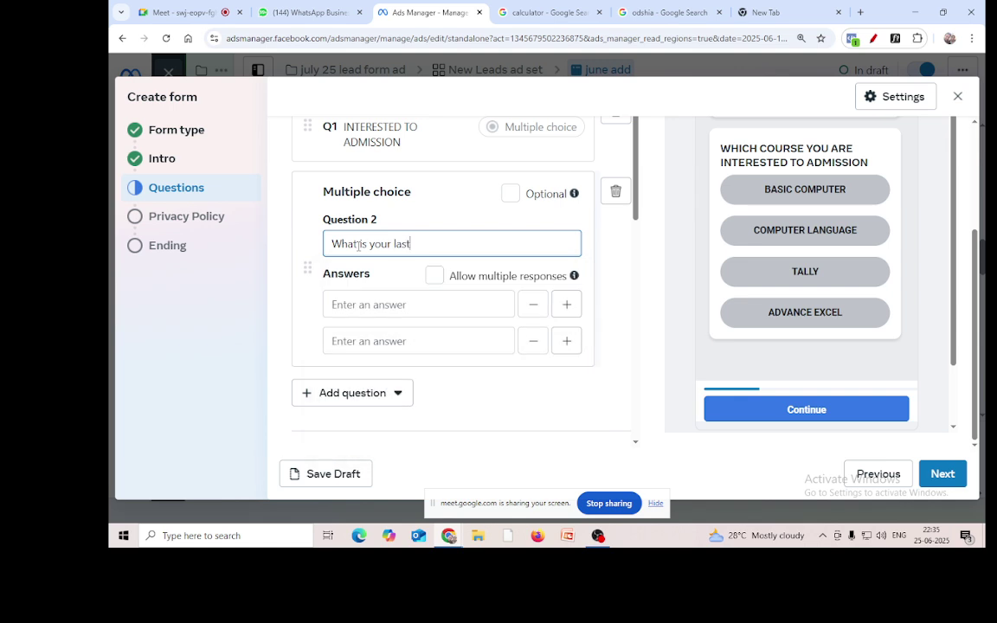
text(educational quali)
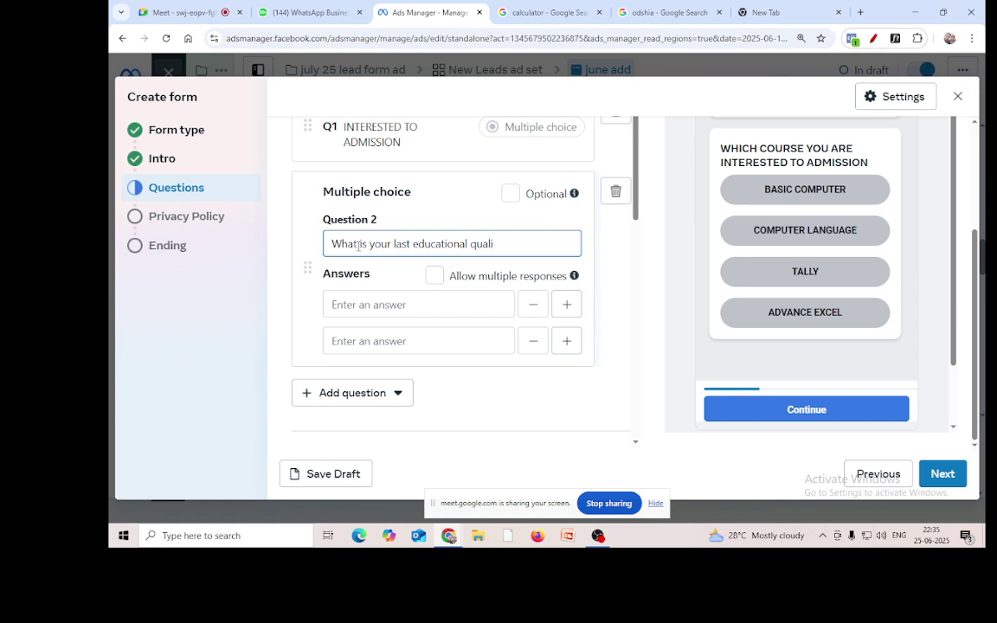
text(fication)
click(408, 304)
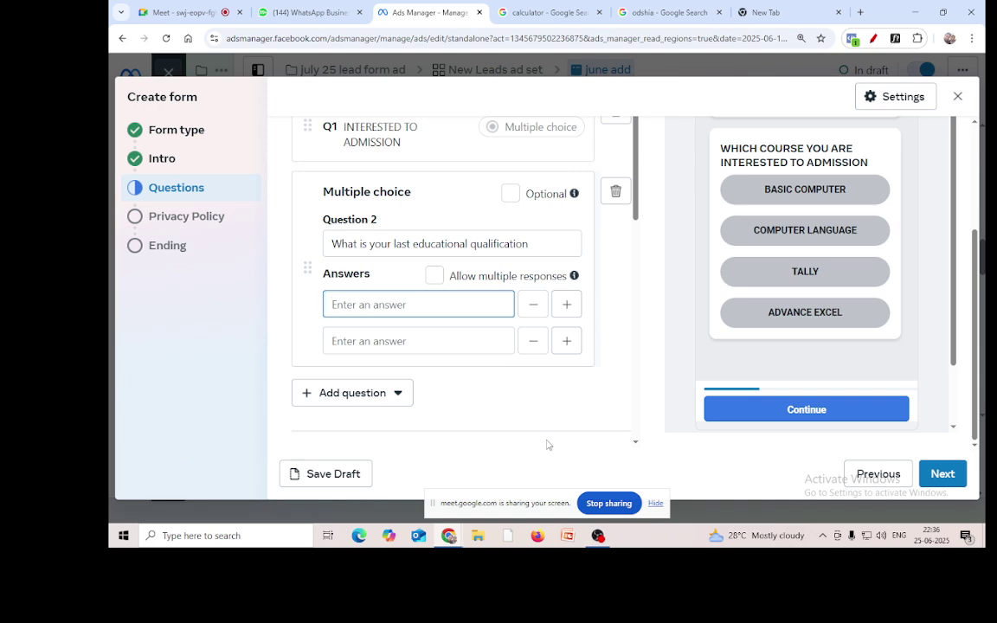
text(SECONDARY)
Allow multiple responses and add answers HIGHER SECONDARY and GRADUATION to Question 2.
click(399, 343)
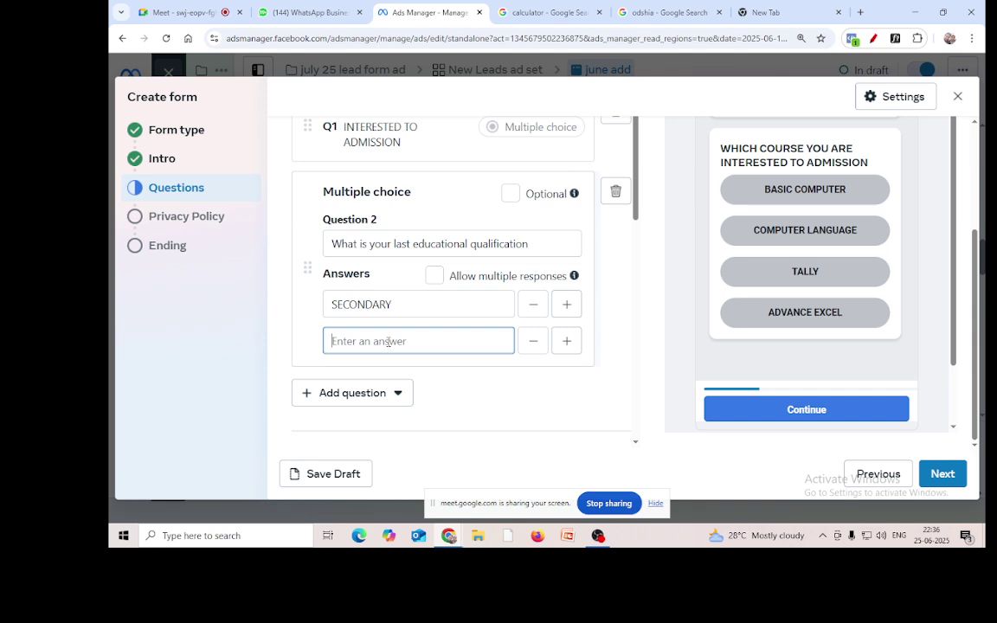
click(434, 277)
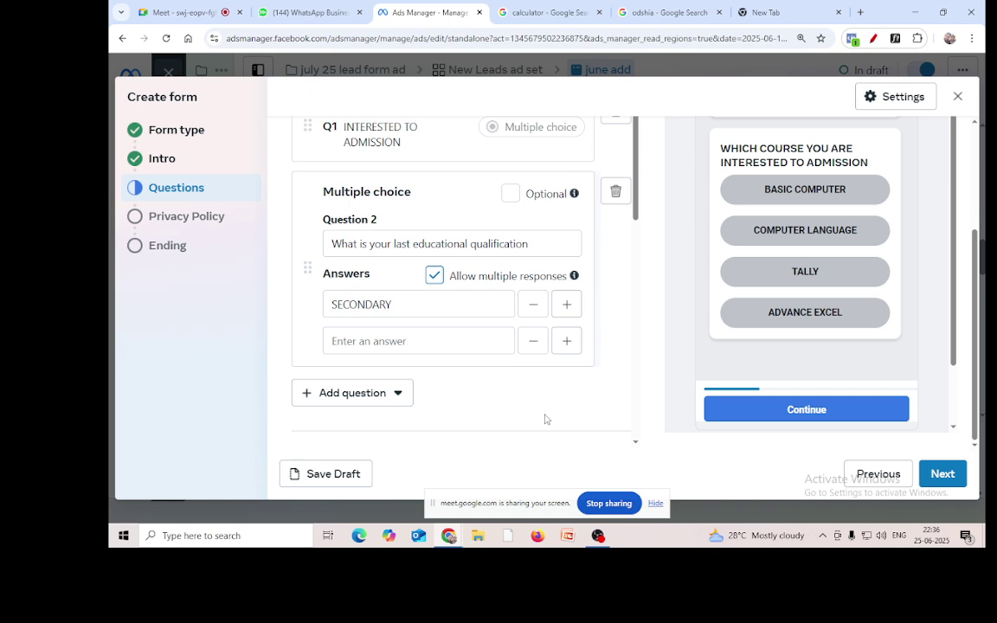
click(370, 341)
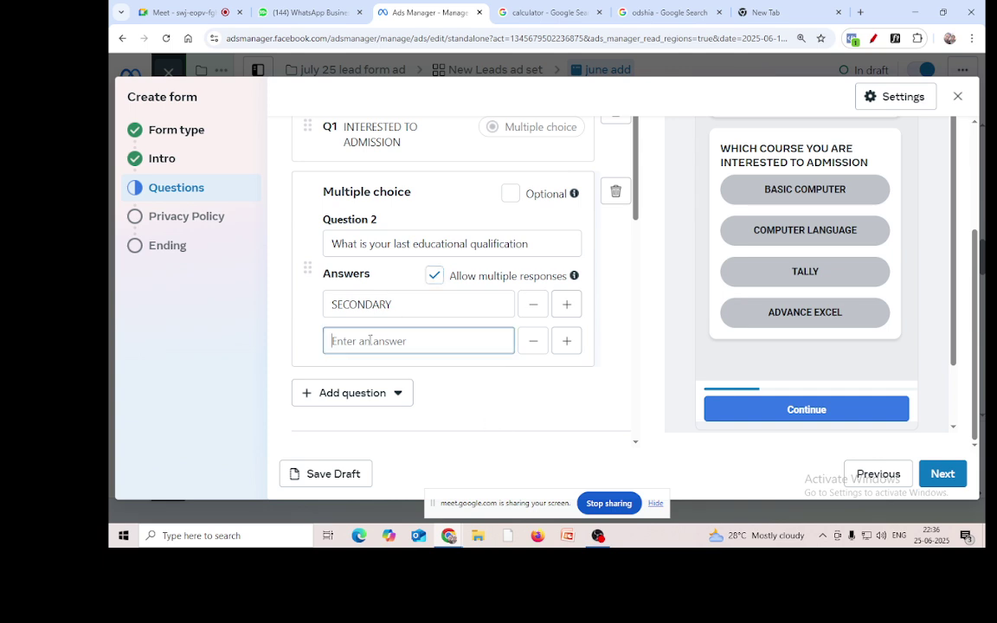
text(HIGHER SECONDARY)
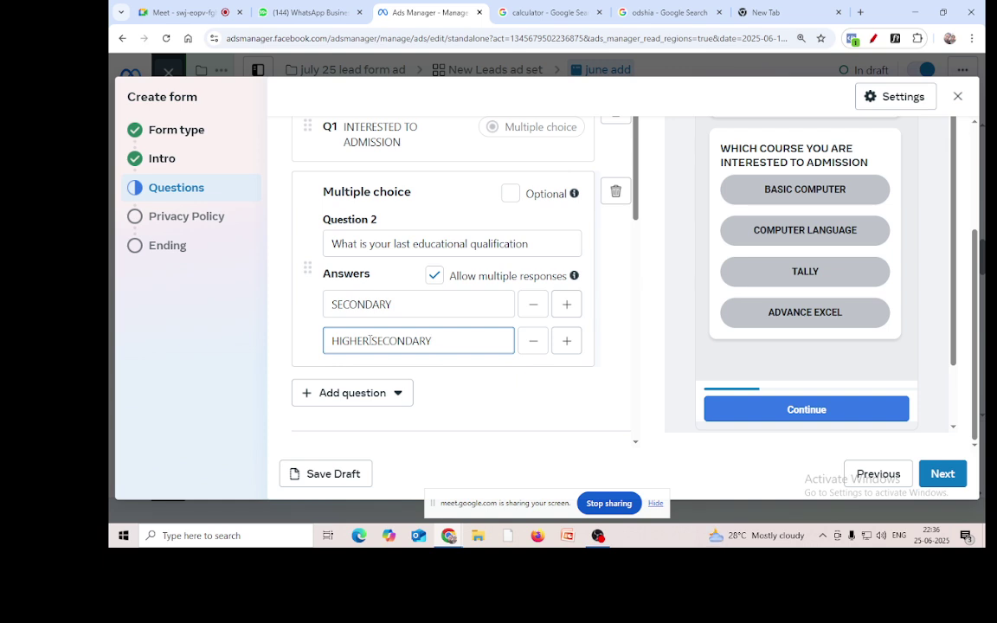
click(568, 343)
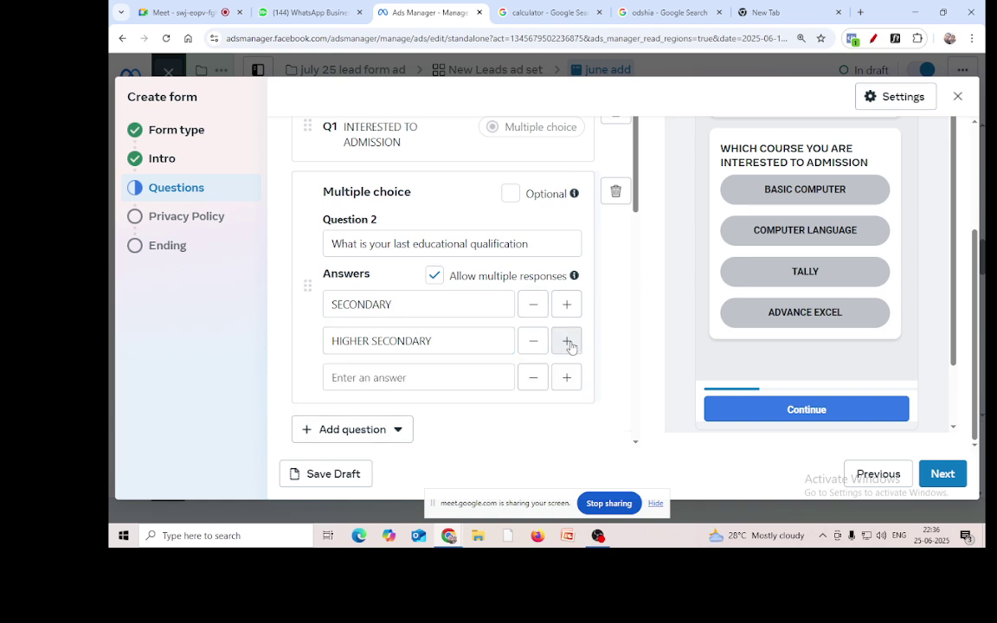
click(415, 376)
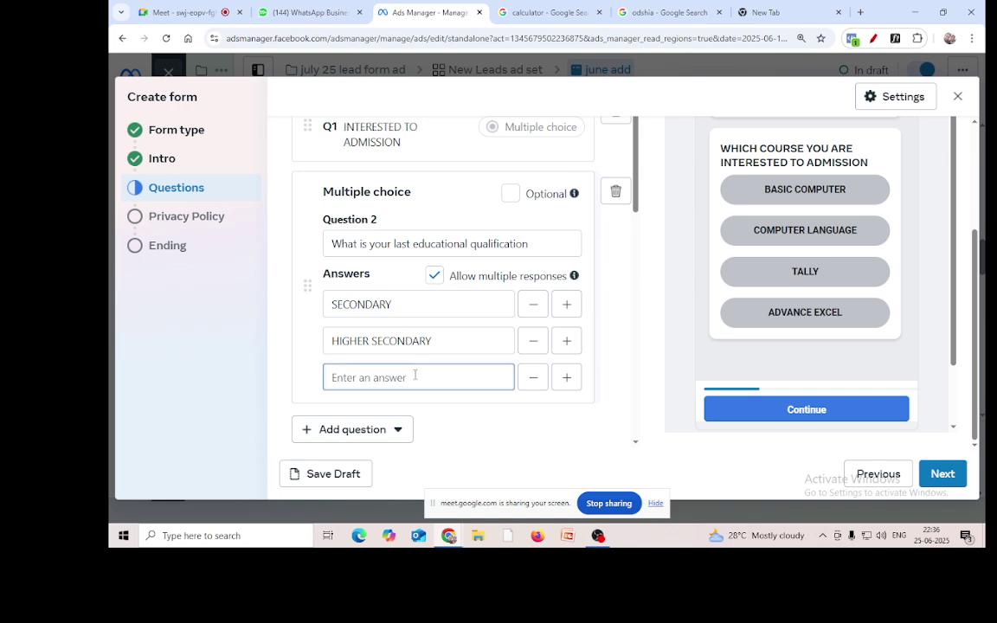
text(GRADUATION)
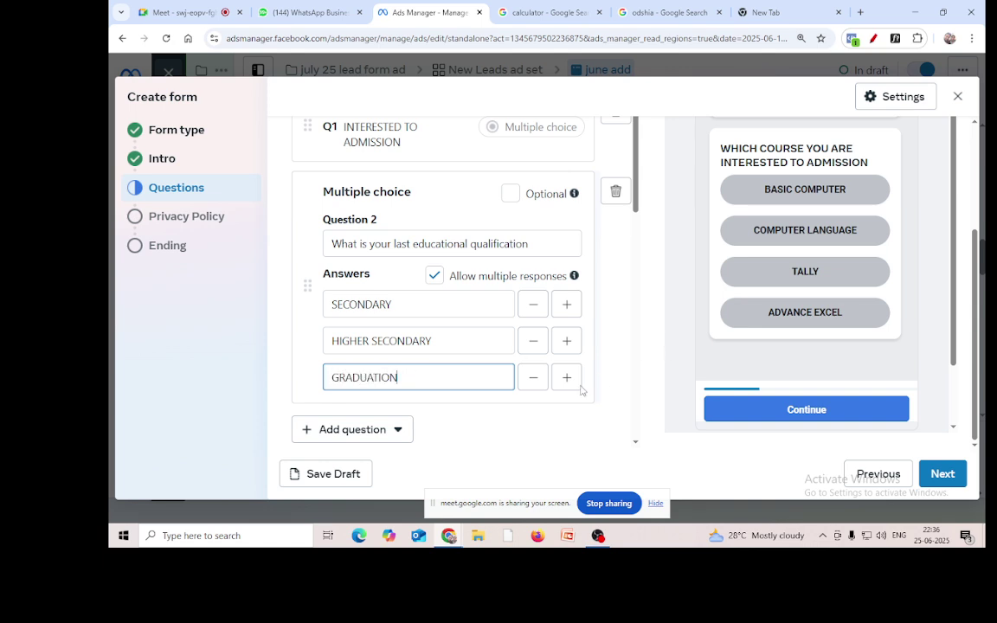
Add POST GRADUATION as the fourth answer, keeping Question 2 required.
click(566, 378)
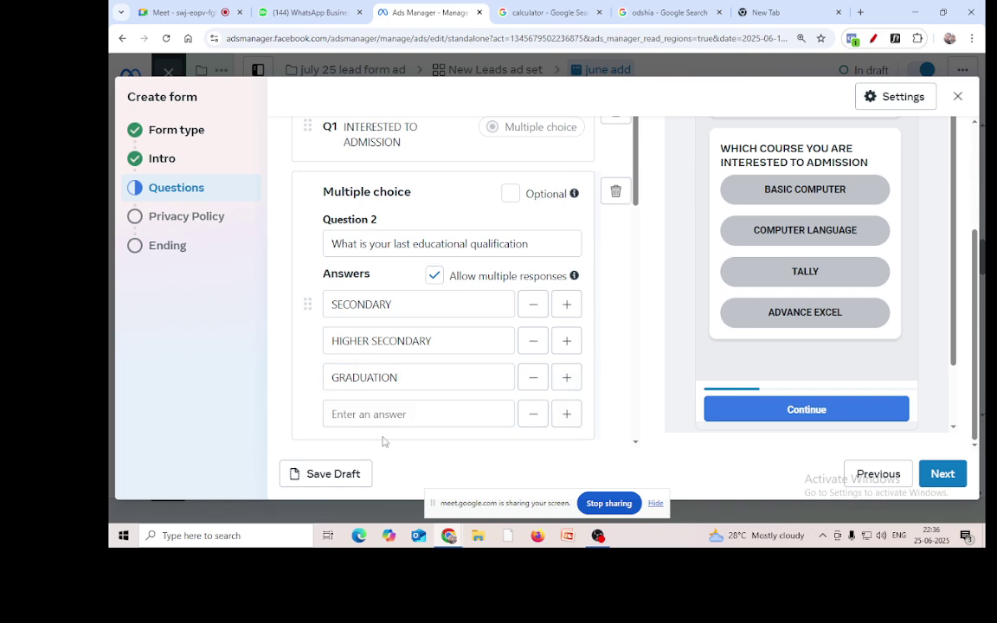
click(406, 415)
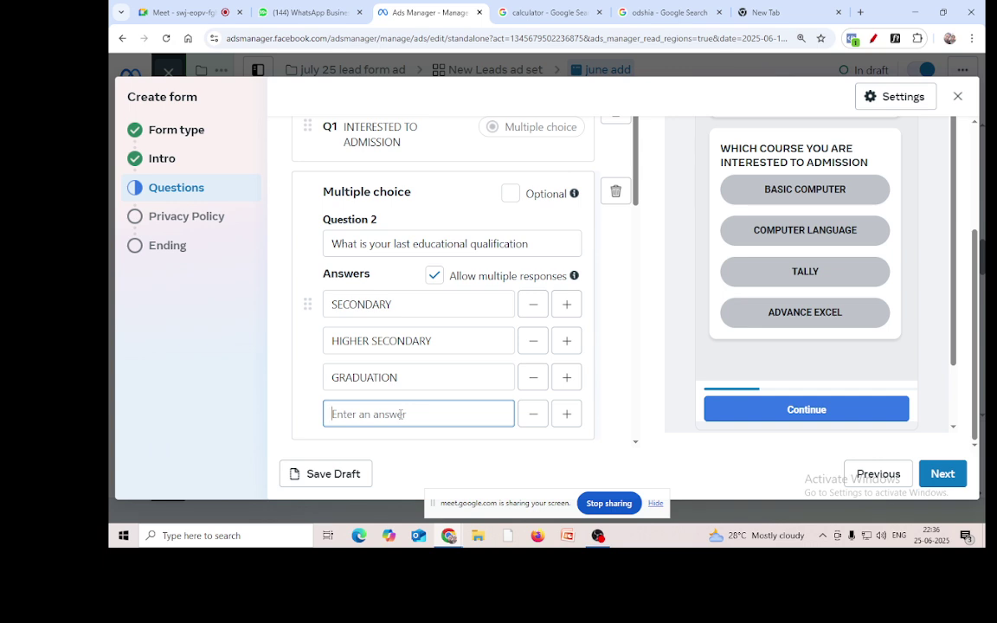
text(POST)
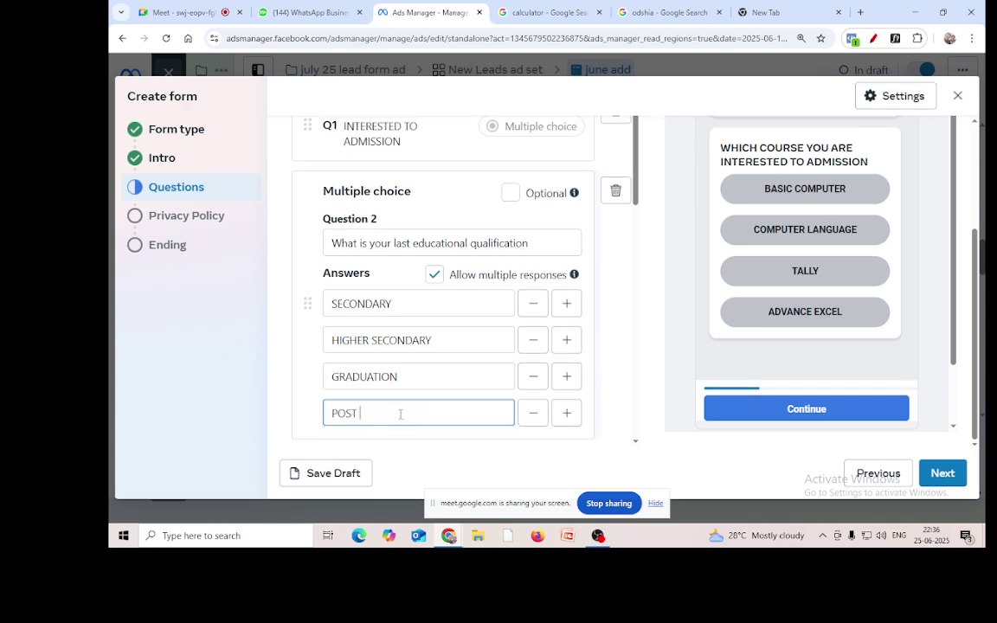
text( GRA)
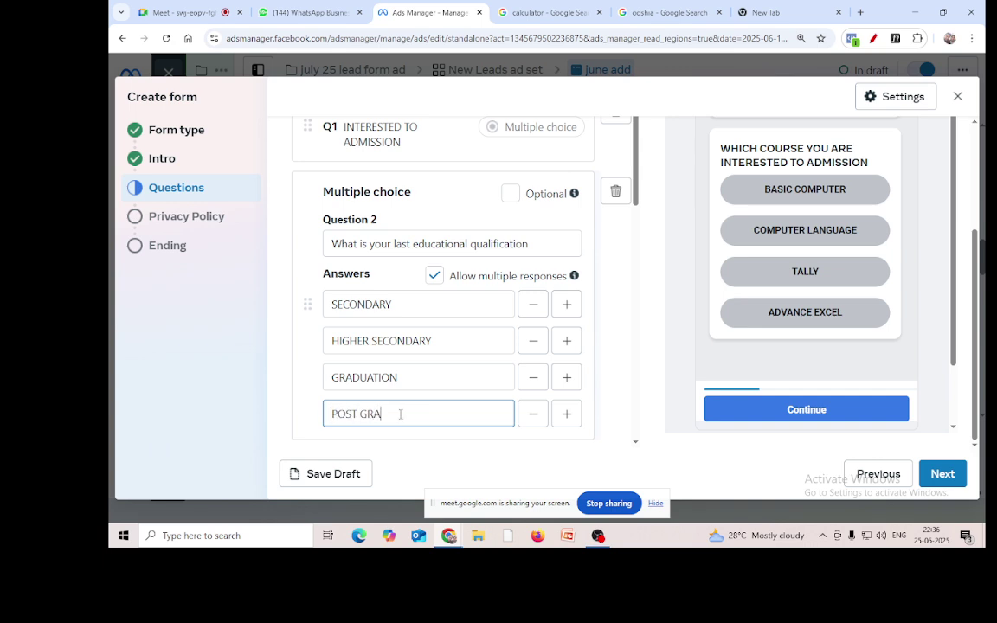
text(DUATION)
scroll(480, 308, down, 3)
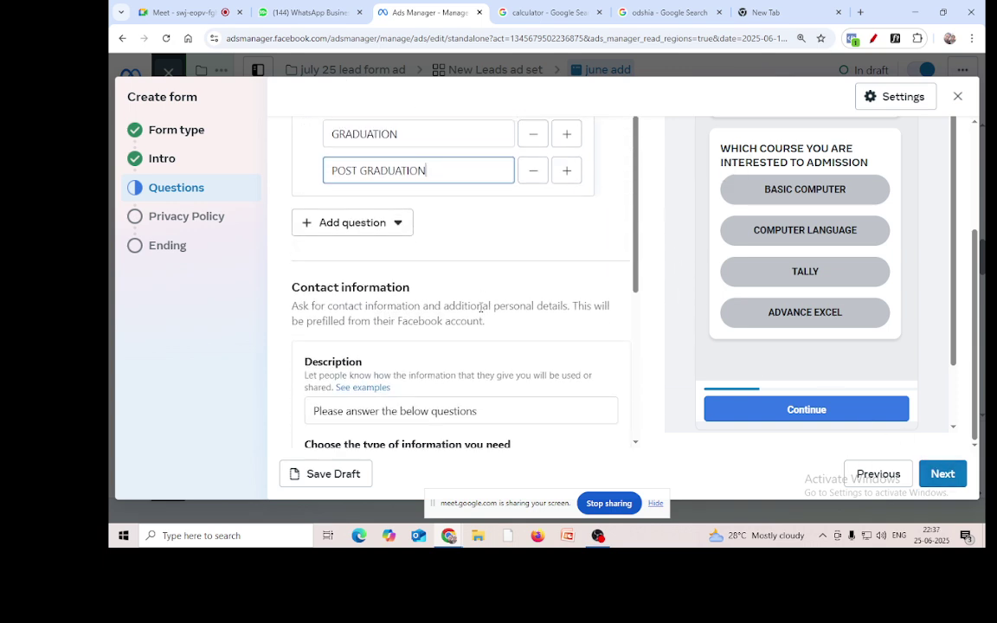
scroll(480, 308, up, 4)
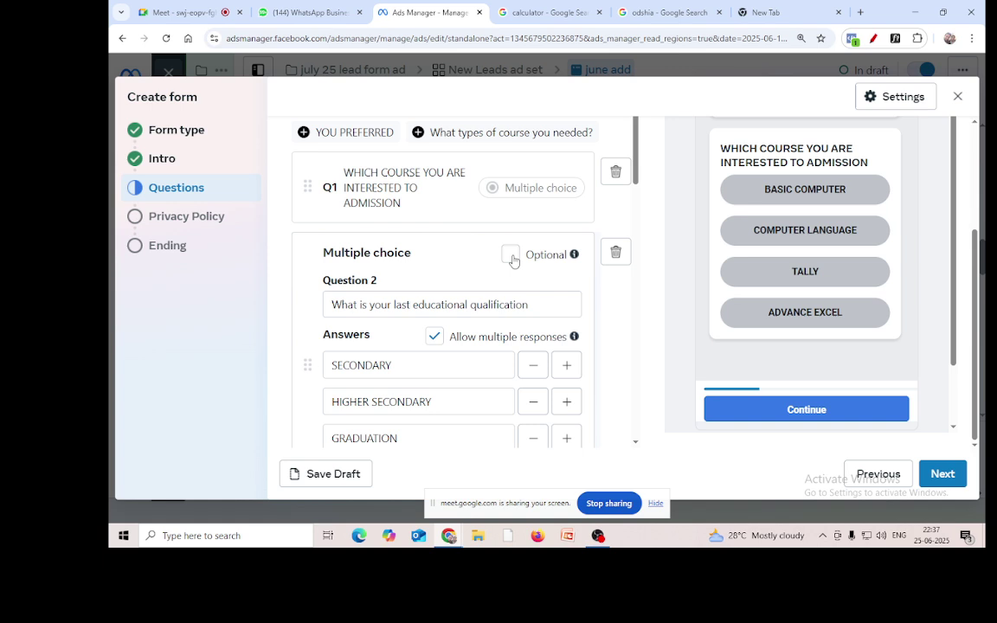
click(511, 259)
click(510, 259)
scroll(450, 251, up, 2)
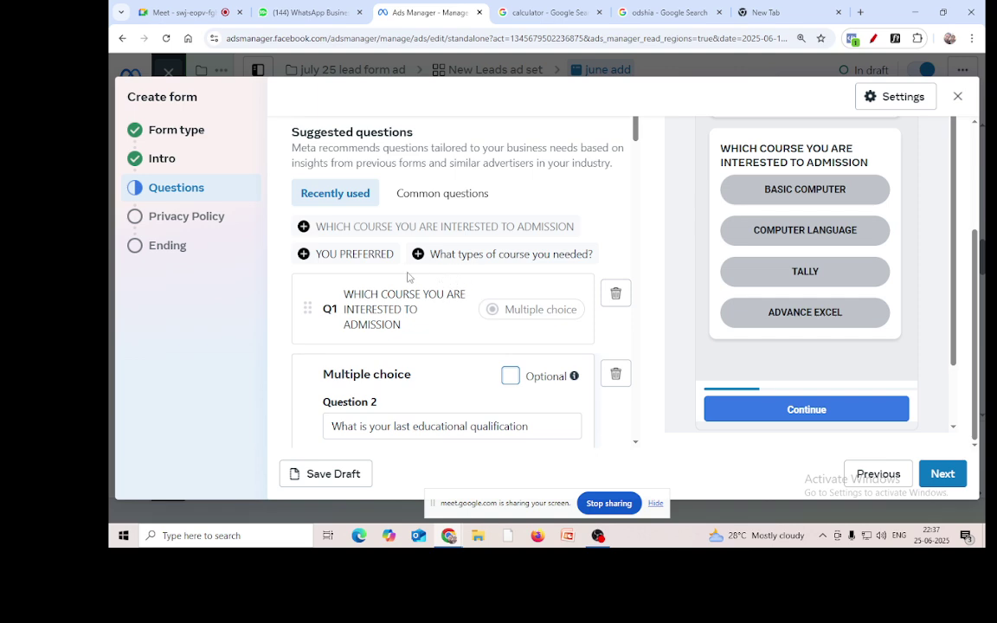
scroll(407, 271, down, 2)
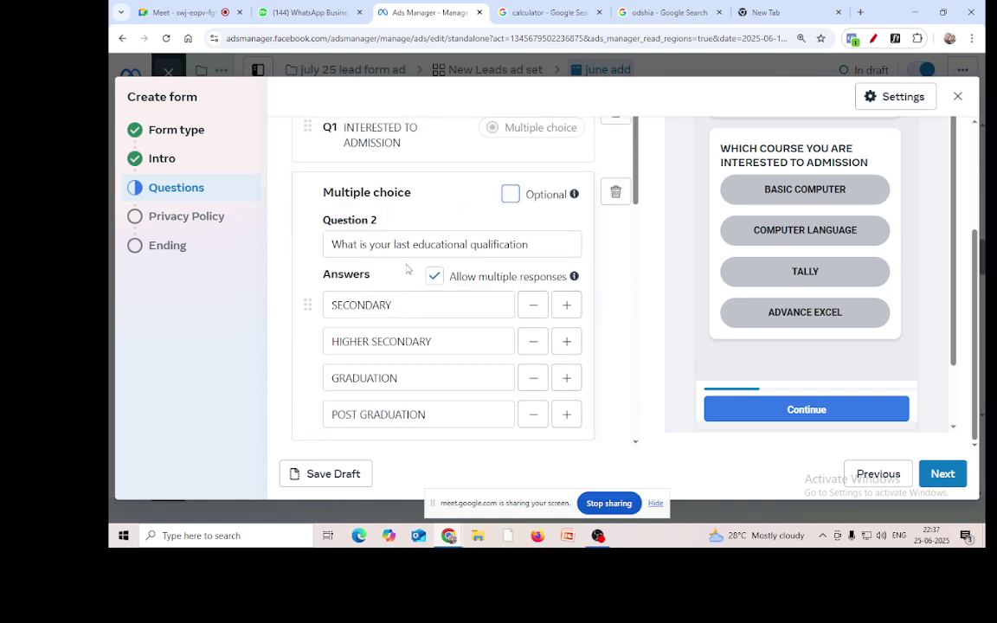
scroll(407, 270, down, 1)
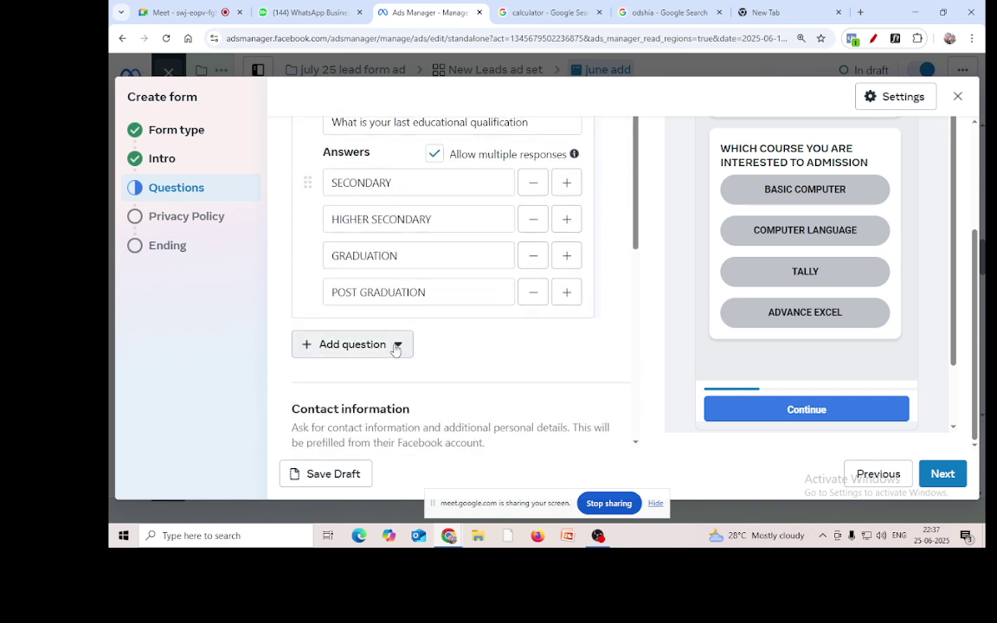
Add multiple-choice Question 3 'What types of course you needed?' with answers SOFTWARE and HARDWARE.
click(391, 345)
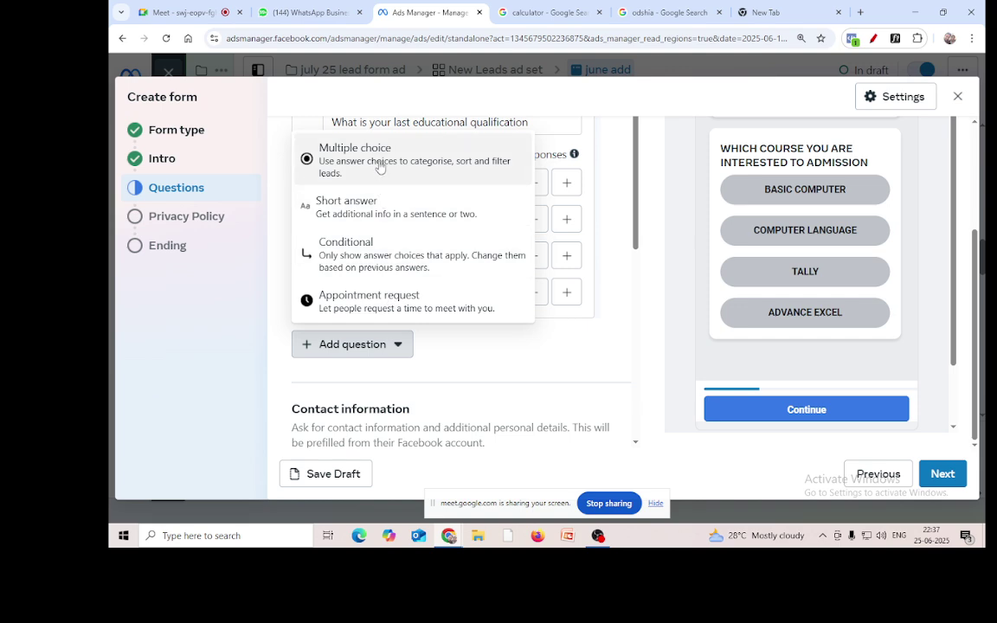
click(379, 164)
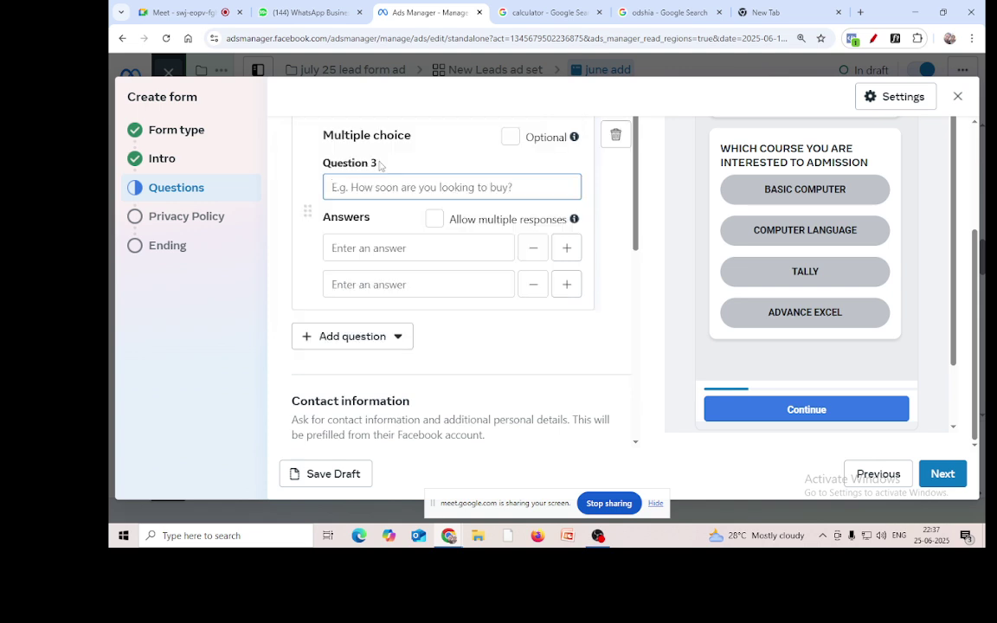
scroll(406, 272, up, 1)
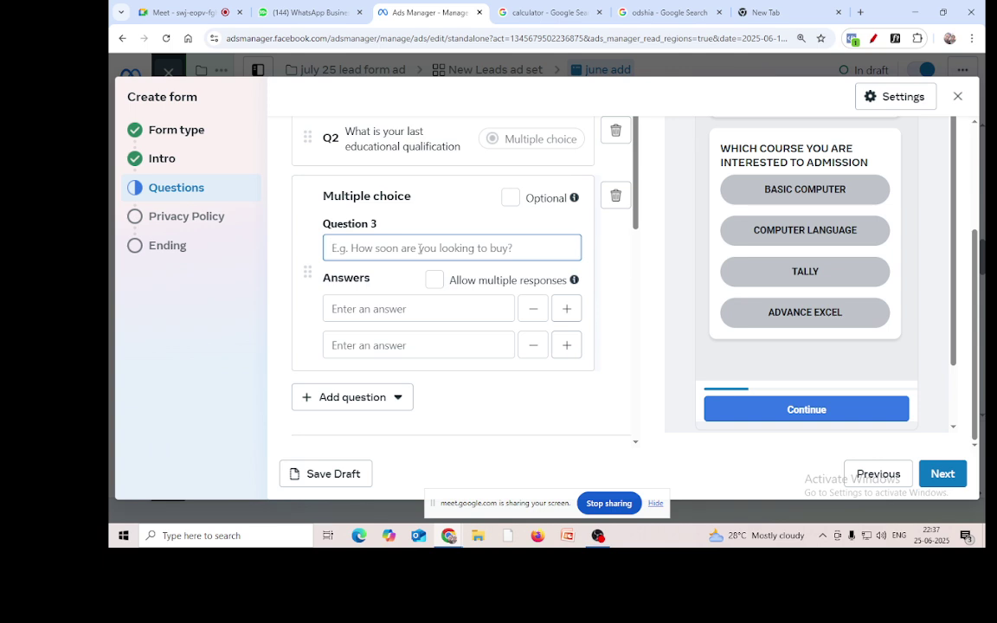
text(What )
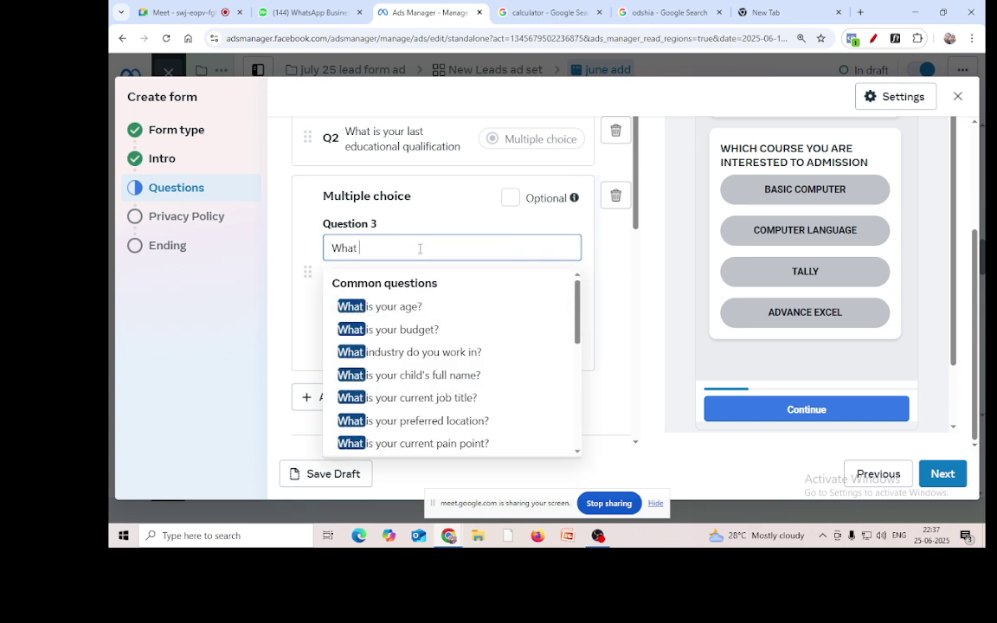
text(type )
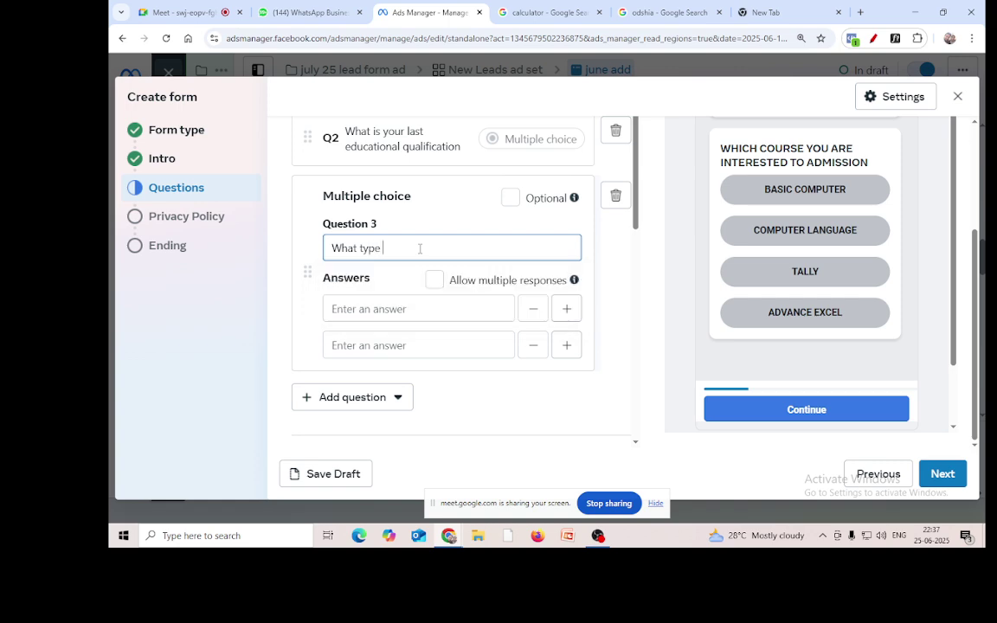
text(of)
key(BackSpace)
key(BackSpace)
key(BackSpace)
key(BackSpace)
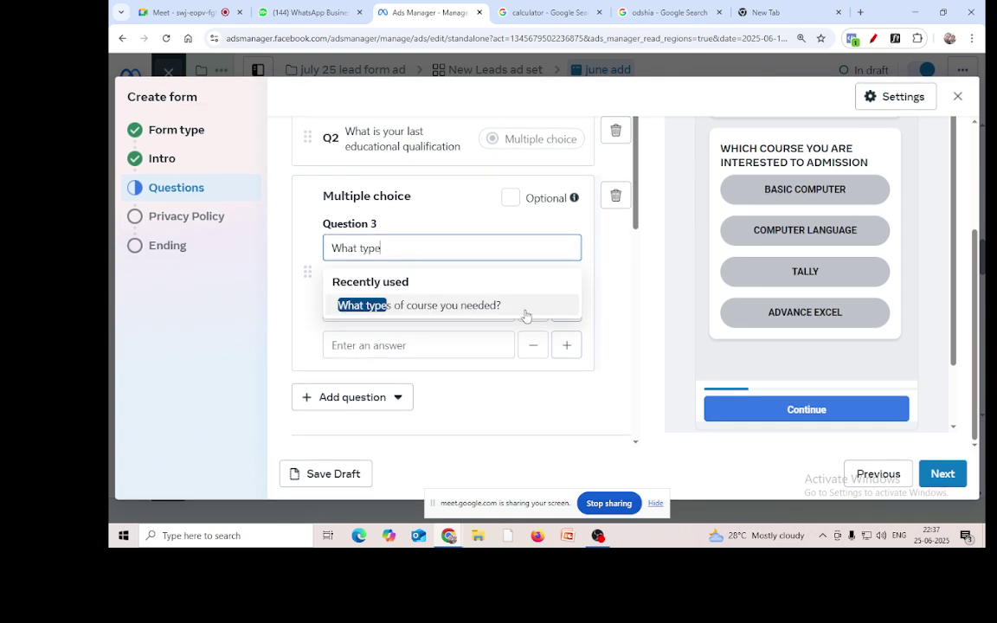
click(450, 305)
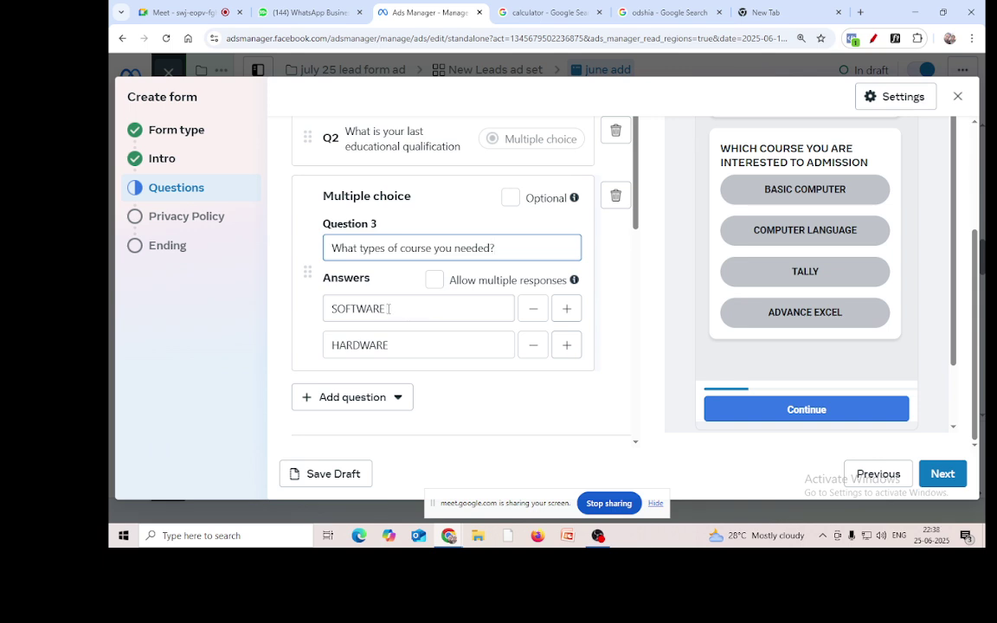
drag(395, 308, 326, 313)
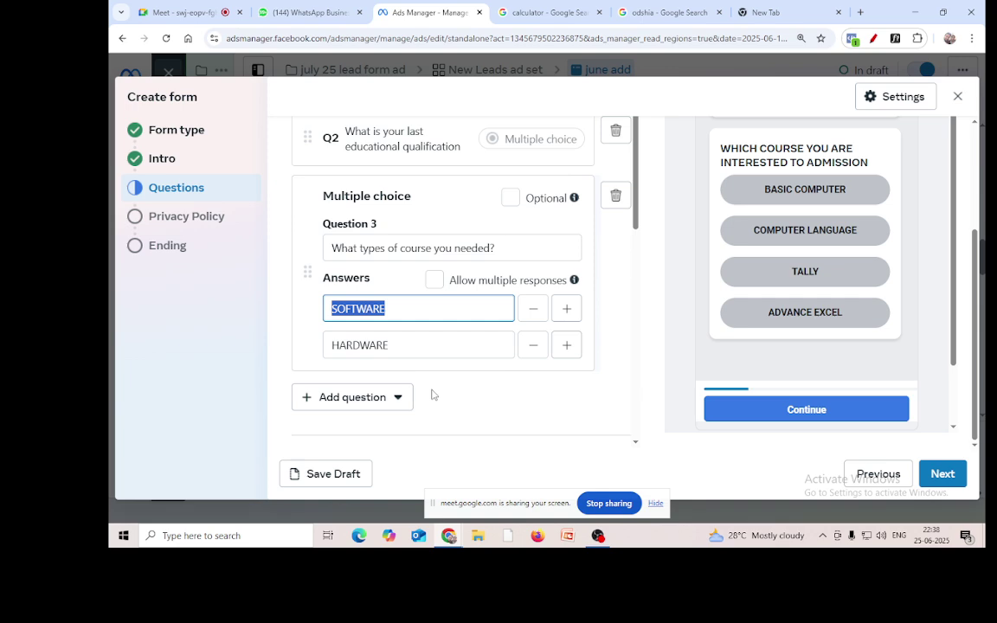
Reword Question 3 to 'In which mode you want to do the course?'.
drag(511, 247, 312, 240)
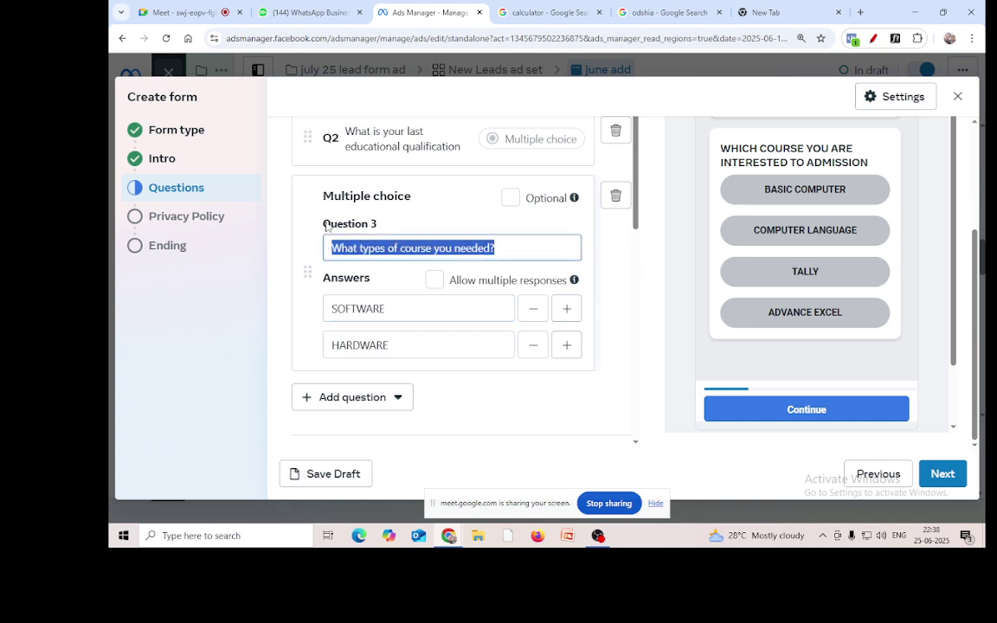
text(In )
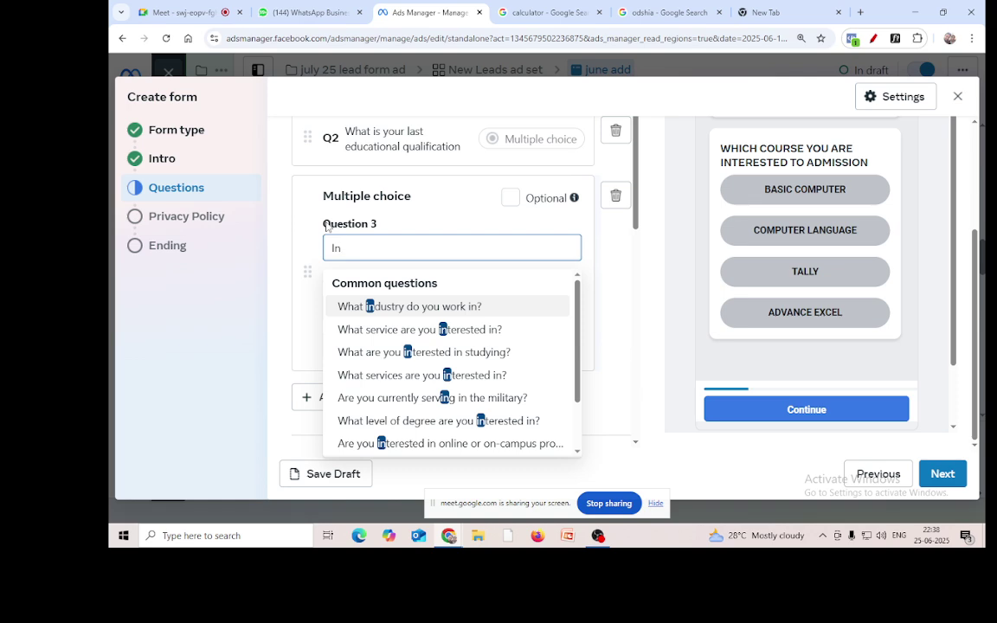
text(which)
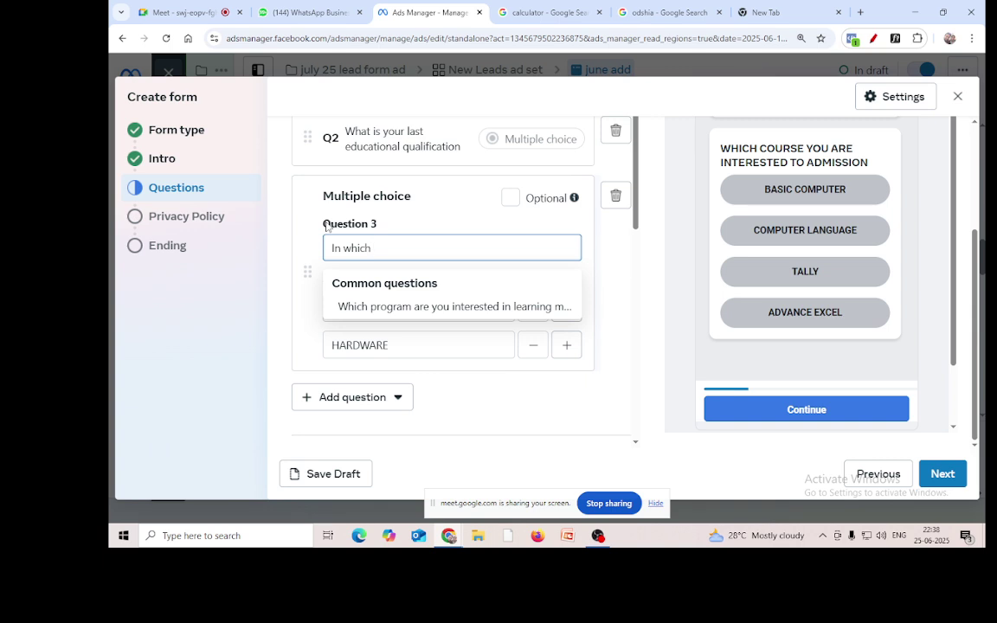
text( mode )
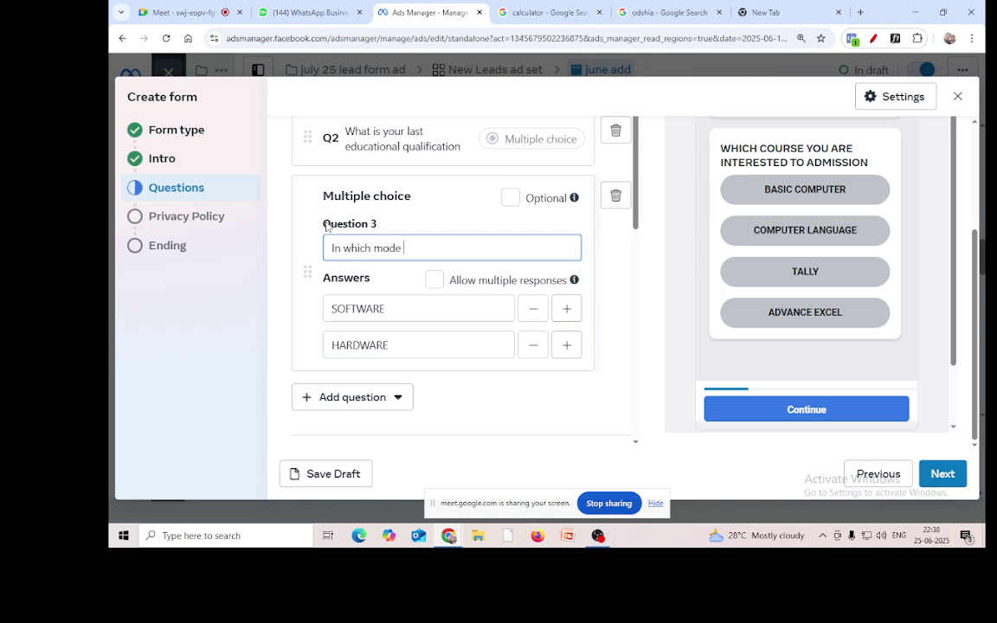
text(you want to do thje)
key(BackSpace)
key(BackSpace)
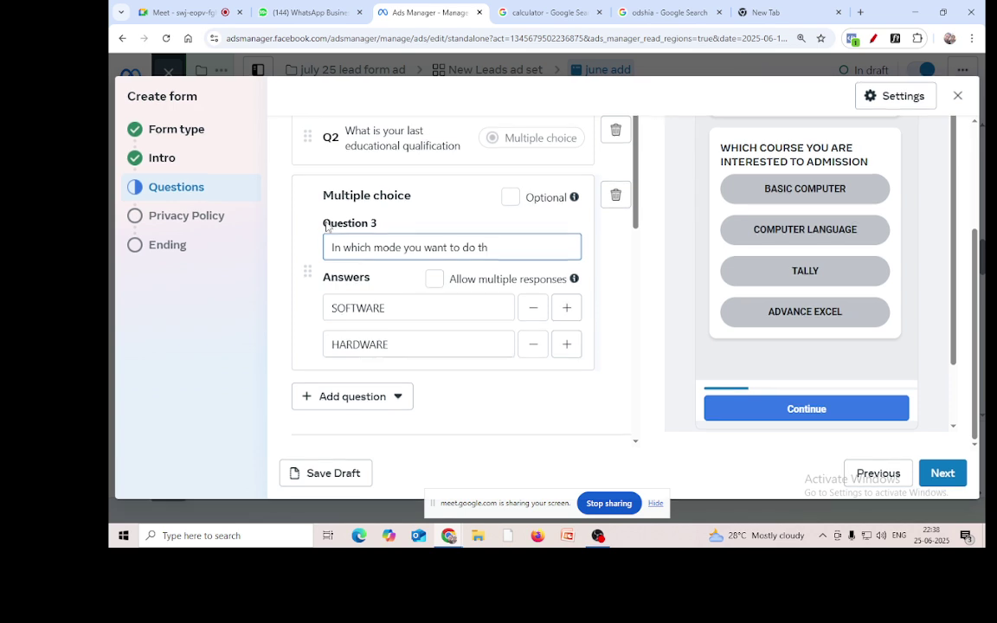
text(e couse)
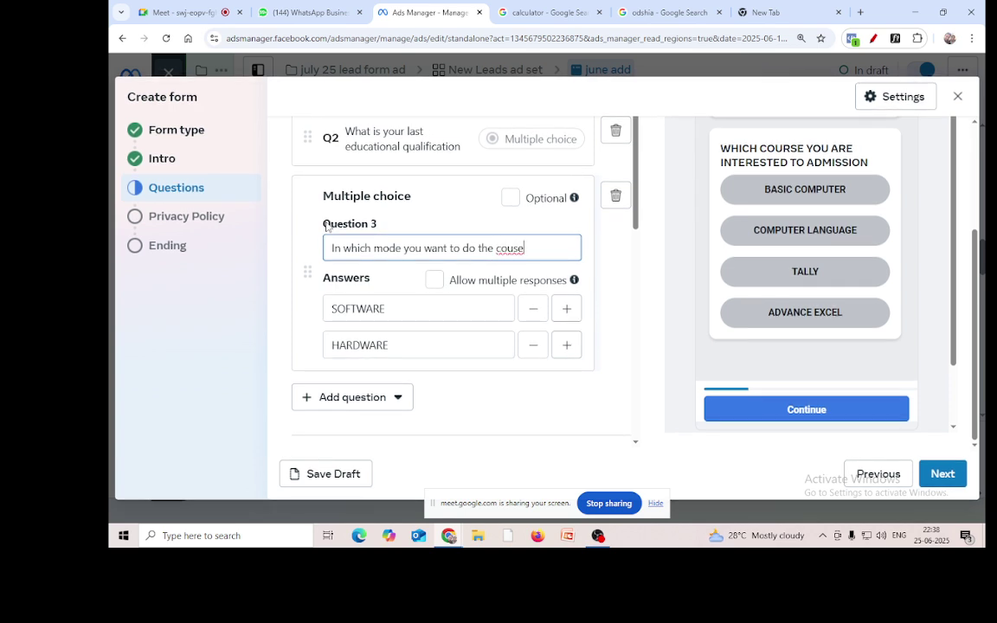
click(511, 249)
text(r)
click(537, 247)
text(?)
Replace the answers SOFTWARE and HARDWARE with online and offline.
double_click(325, 310)
text(online)
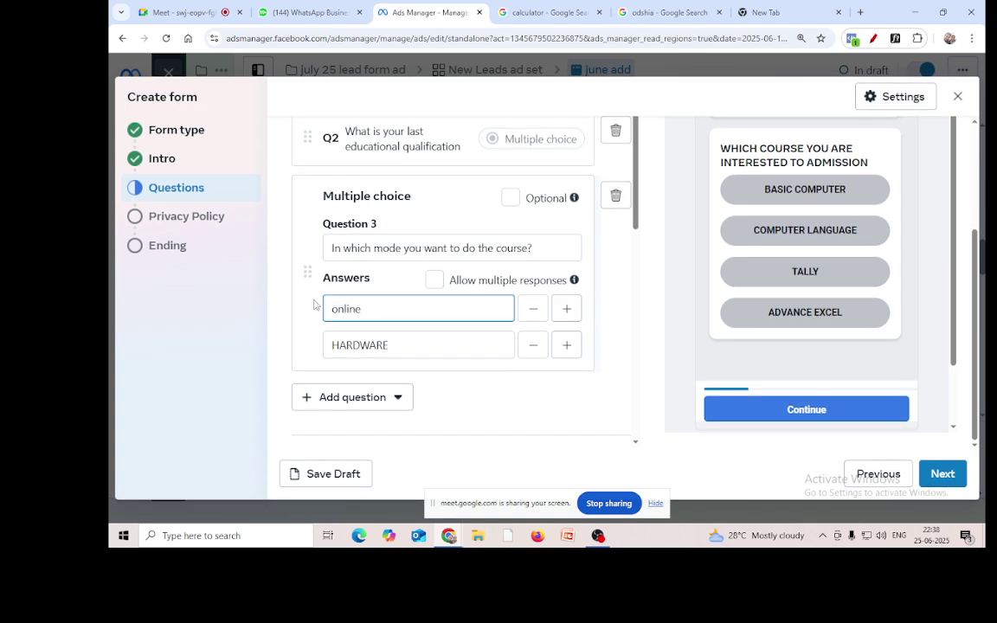
double_click(329, 350)
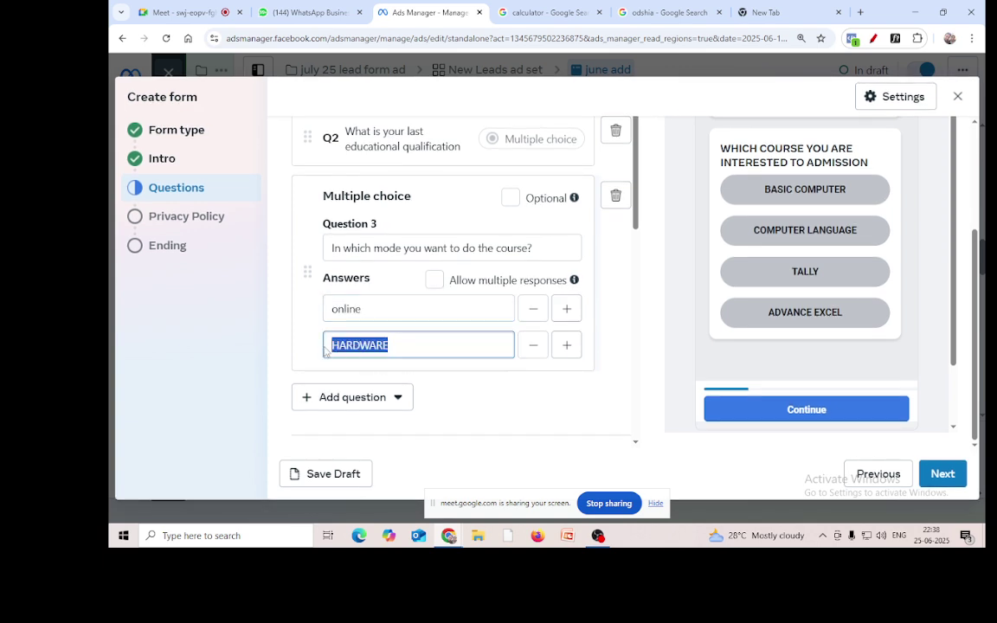
text(offline)
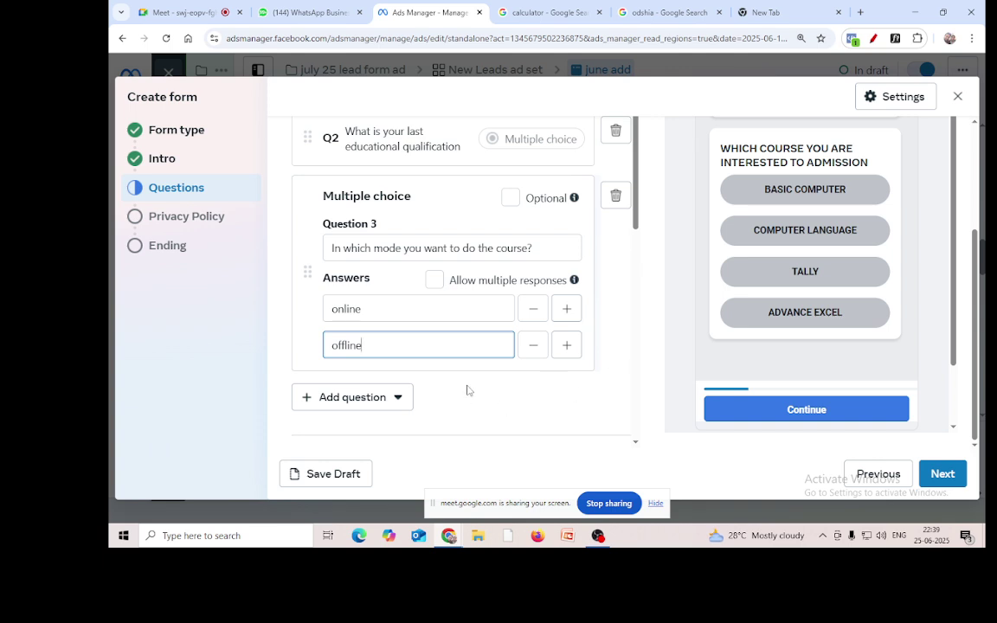
scroll(487, 390, up, 3)
Move Phone number up to sit right after Full name and make it required.
scroll(493, 381, down, 2)
scroll(493, 381, down, 1)
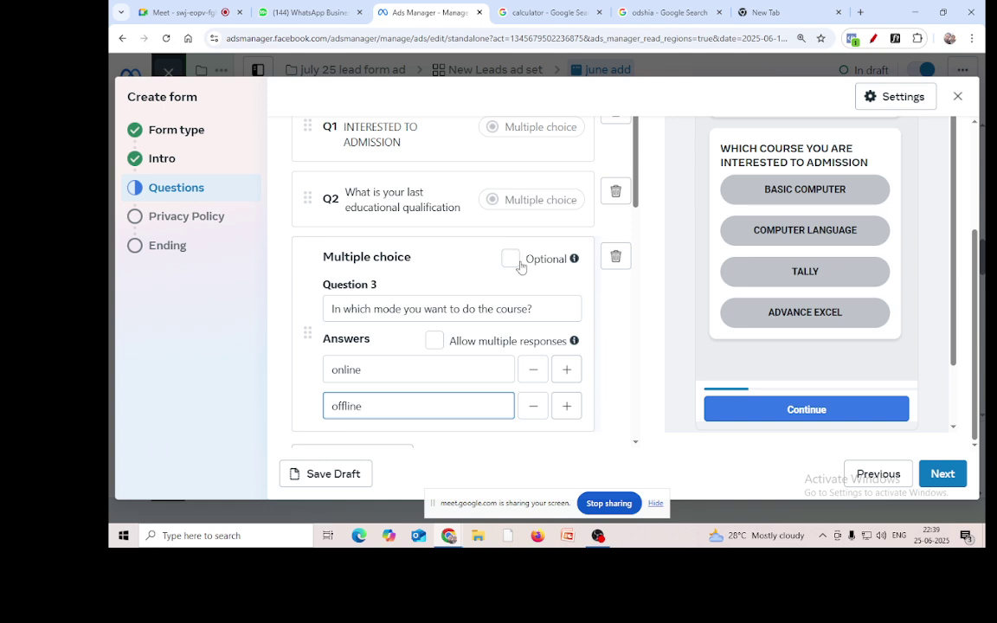
scroll(558, 305, up, 2)
scroll(557, 312, up, 5)
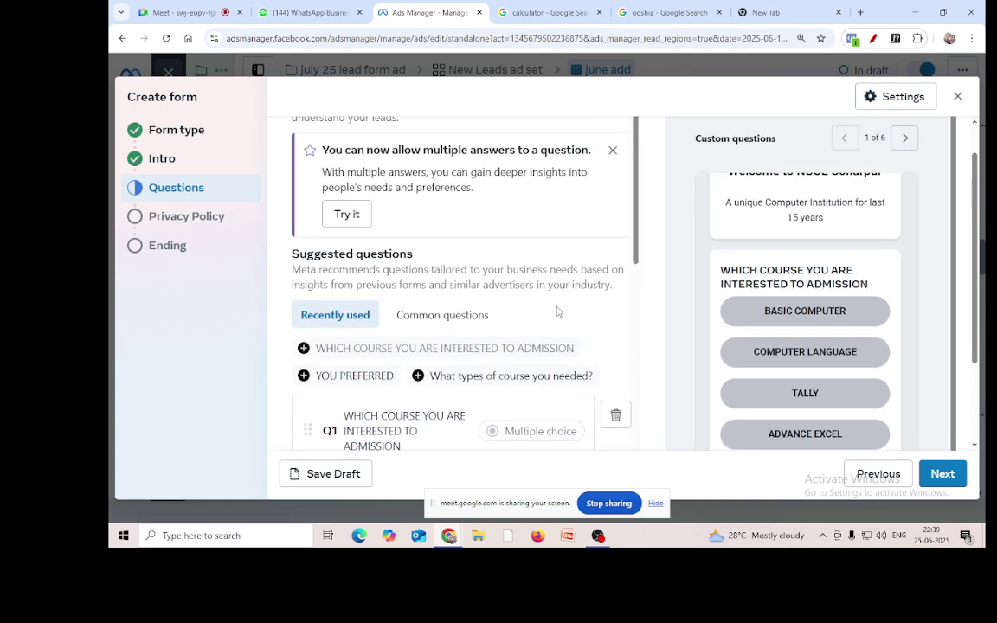
scroll(558, 312, down, 4)
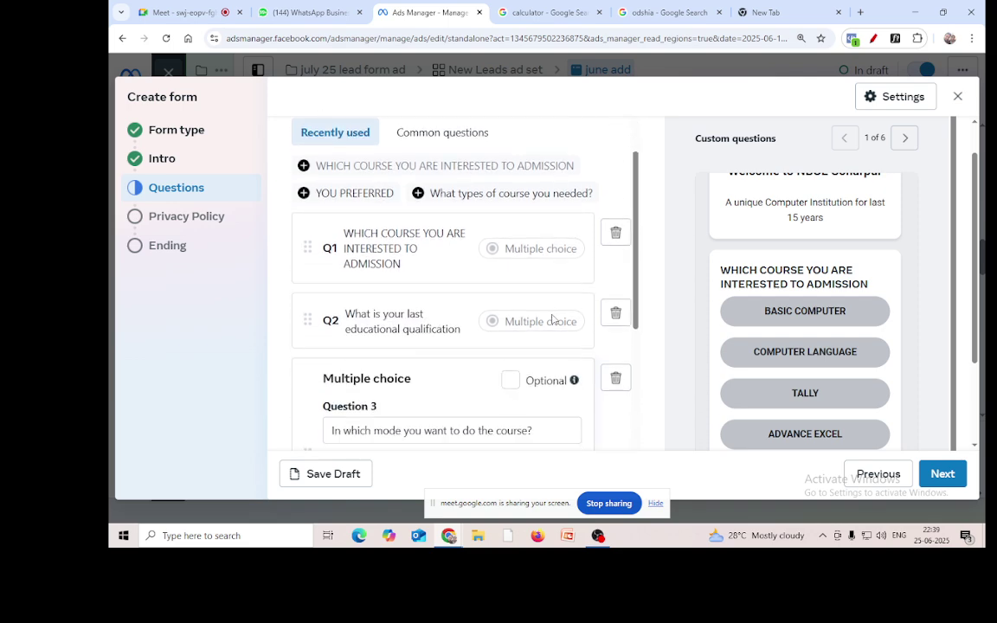
scroll(555, 325, down, 6)
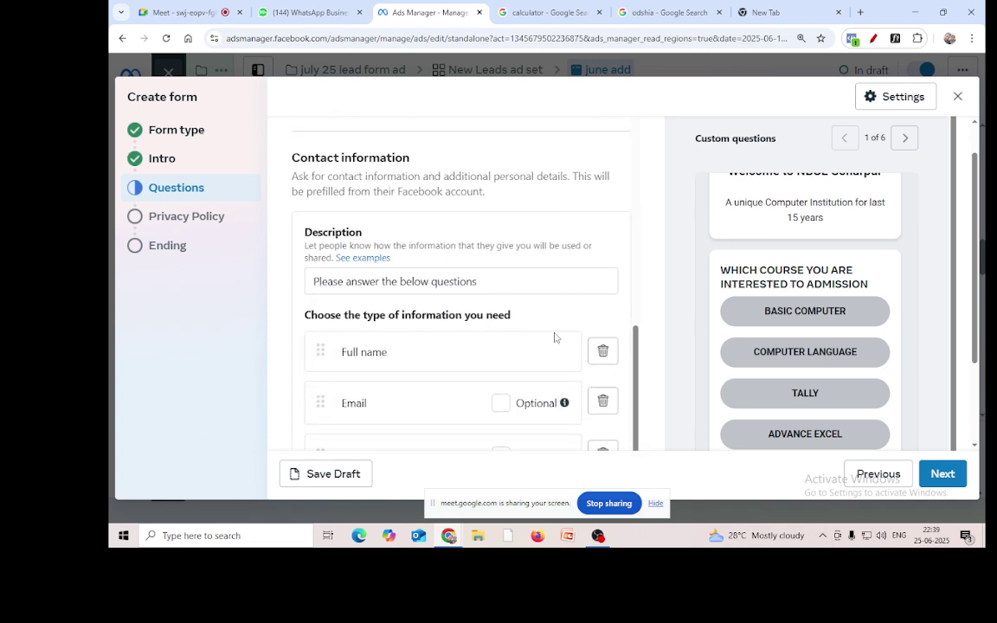
scroll(558, 323, down, 1)
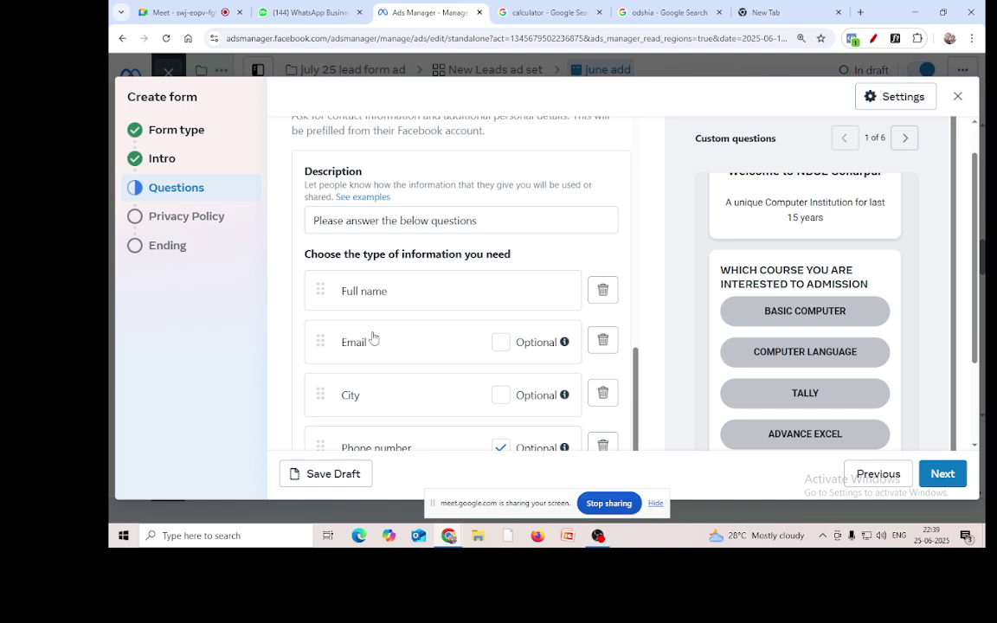
scroll(334, 277, down, 1)
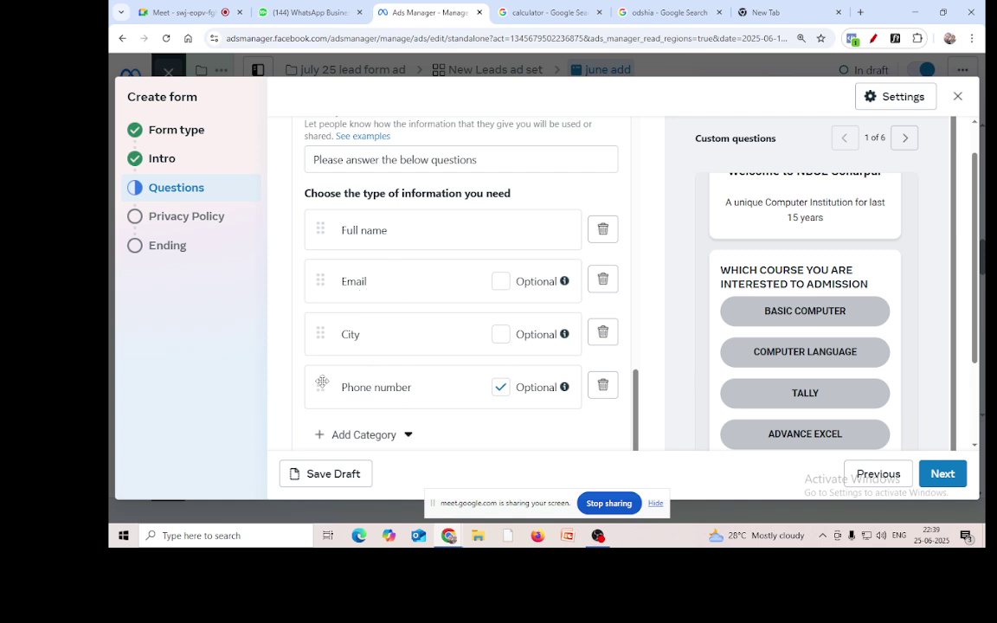
drag(321, 387, 312, 259)
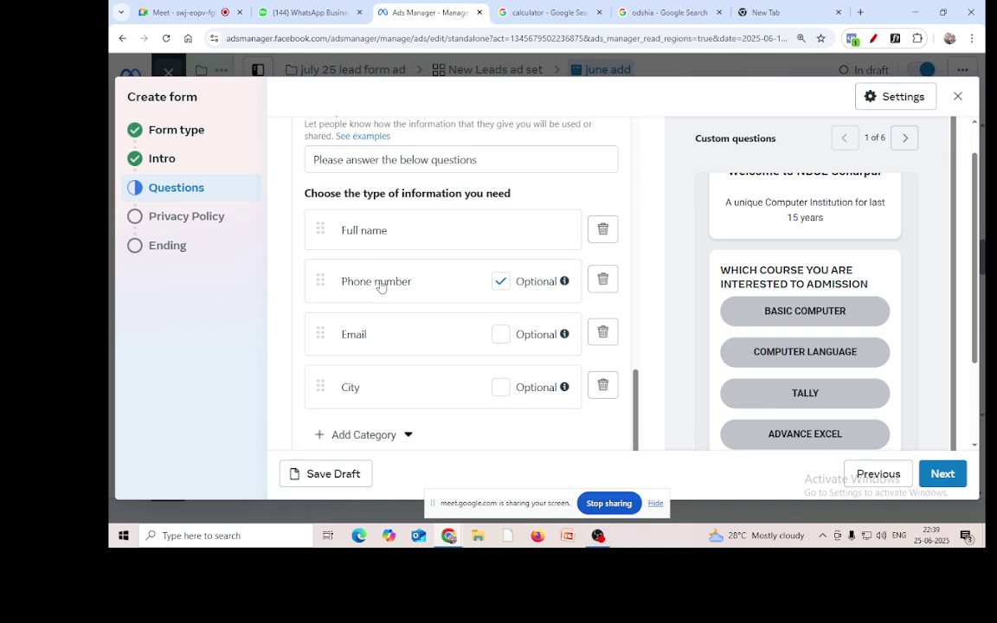
click(501, 285)
scroll(534, 340, down, 2)
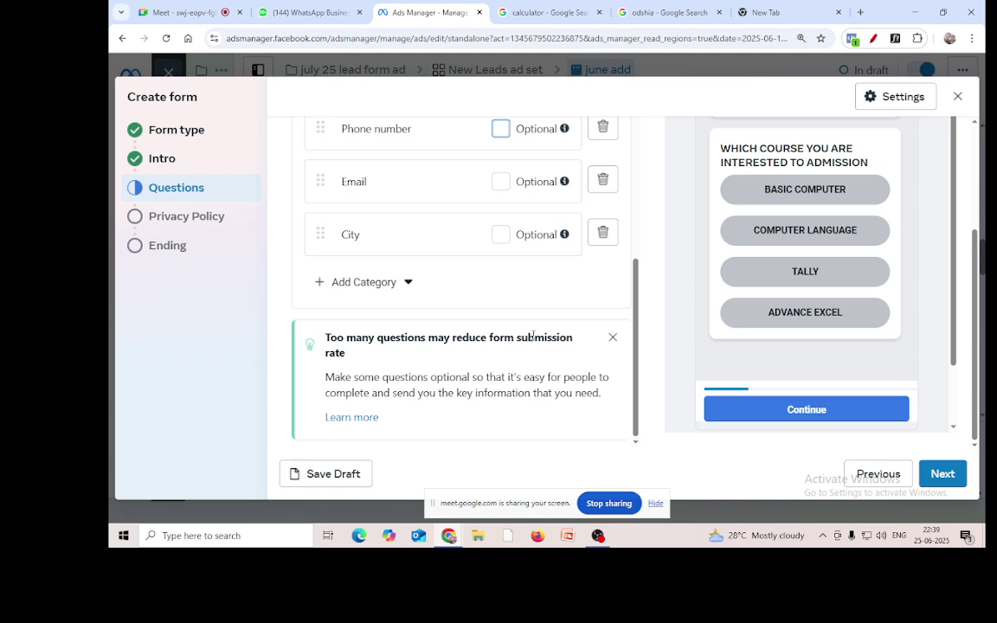
scroll(547, 343, up, 10)
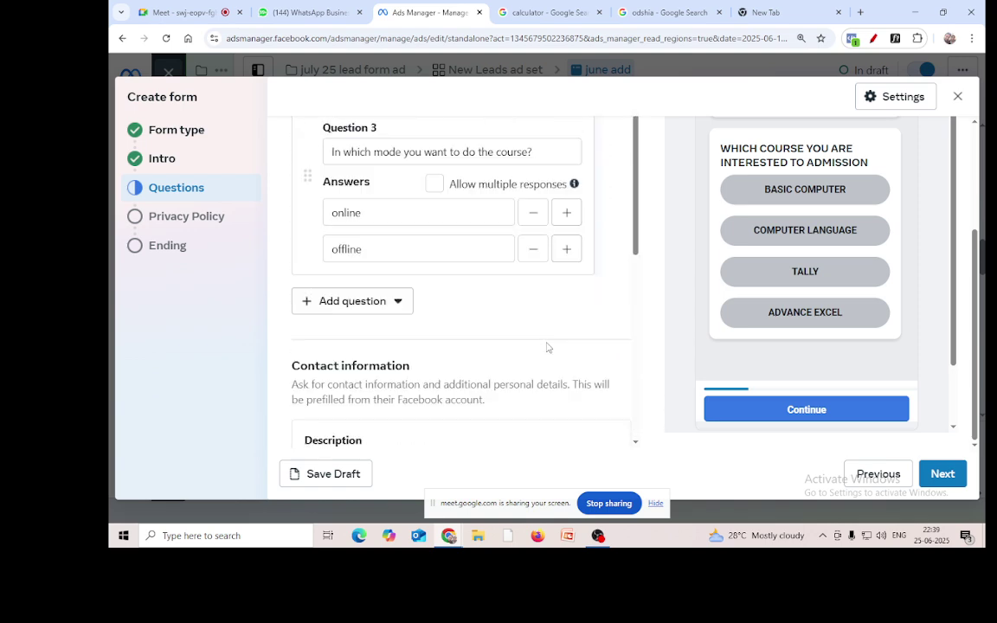
scroll(546, 342, up, 3)
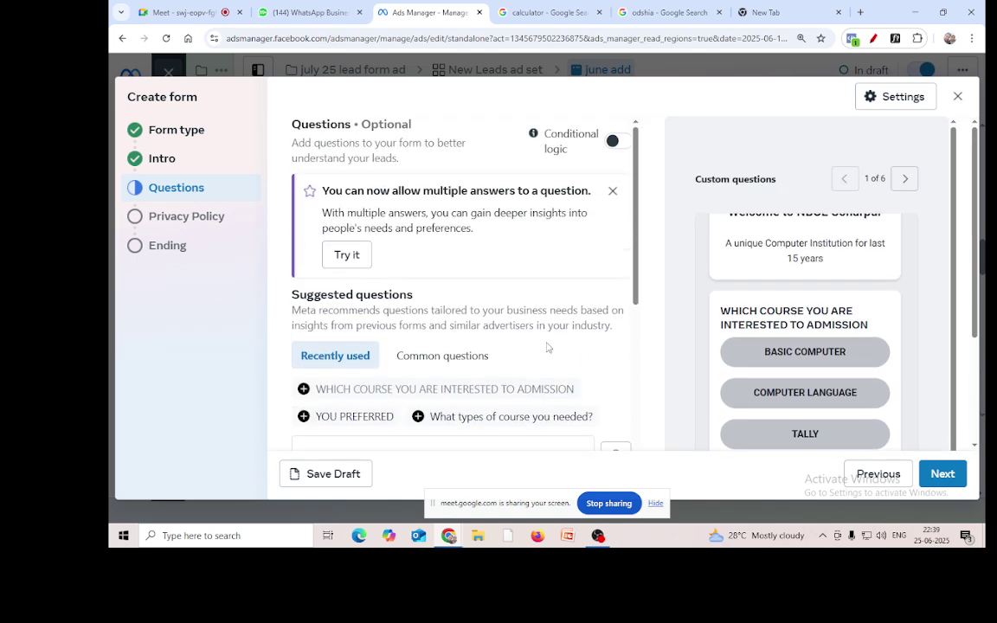
scroll(547, 347, down, 3)
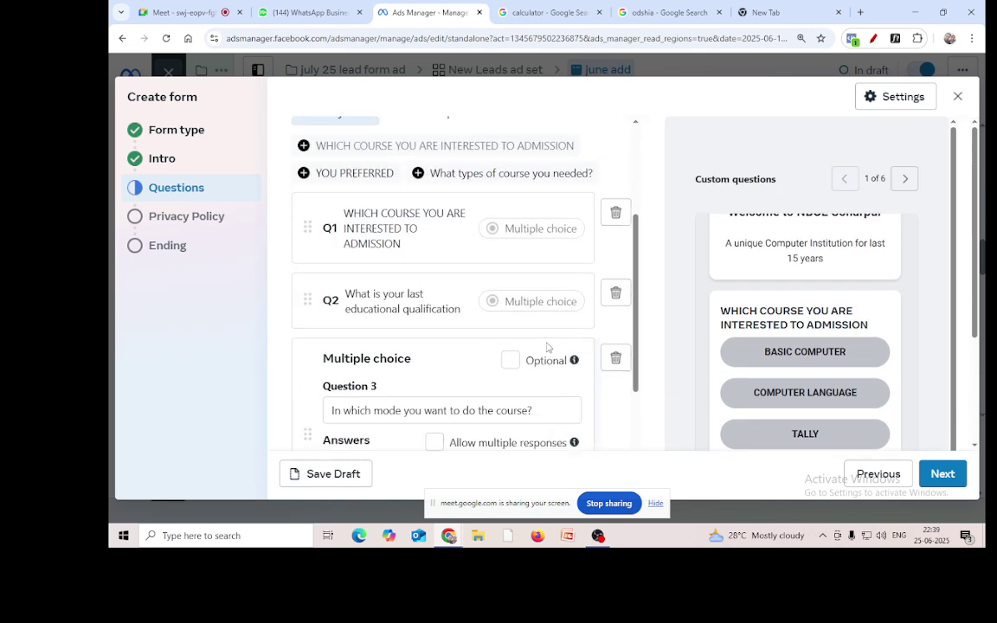
scroll(547, 346, down, 2)
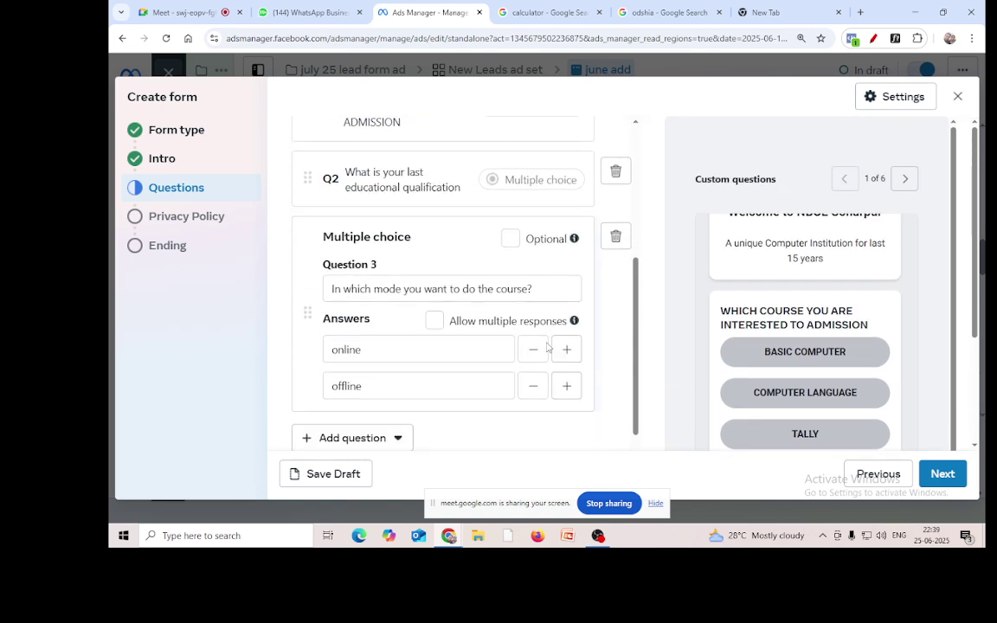
Go to the Privacy Policy step and select the prefilled Google Docs policy link.
click(944, 476)
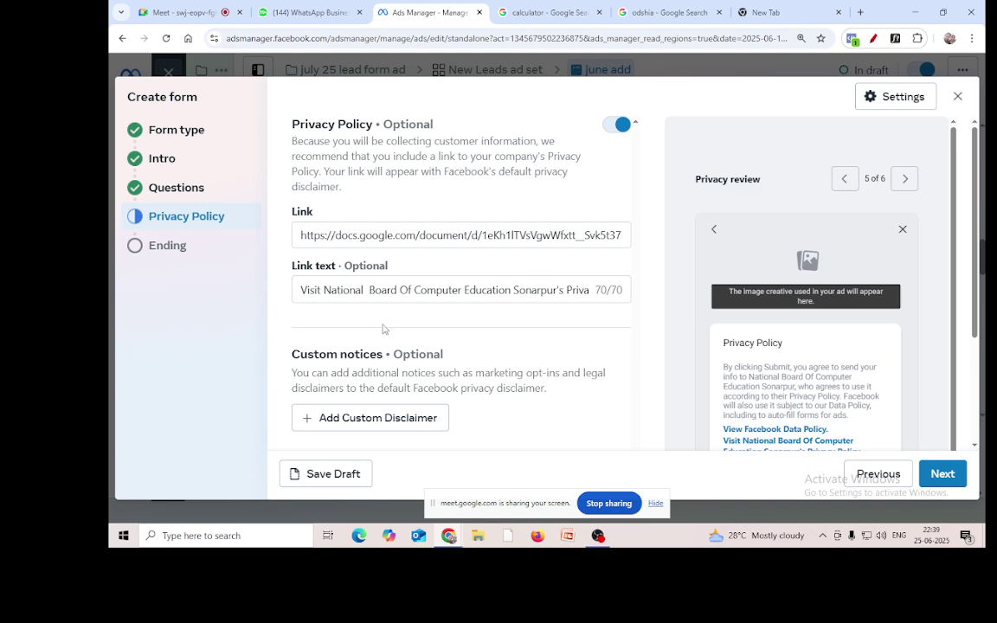
scroll(312, 292, down, 2)
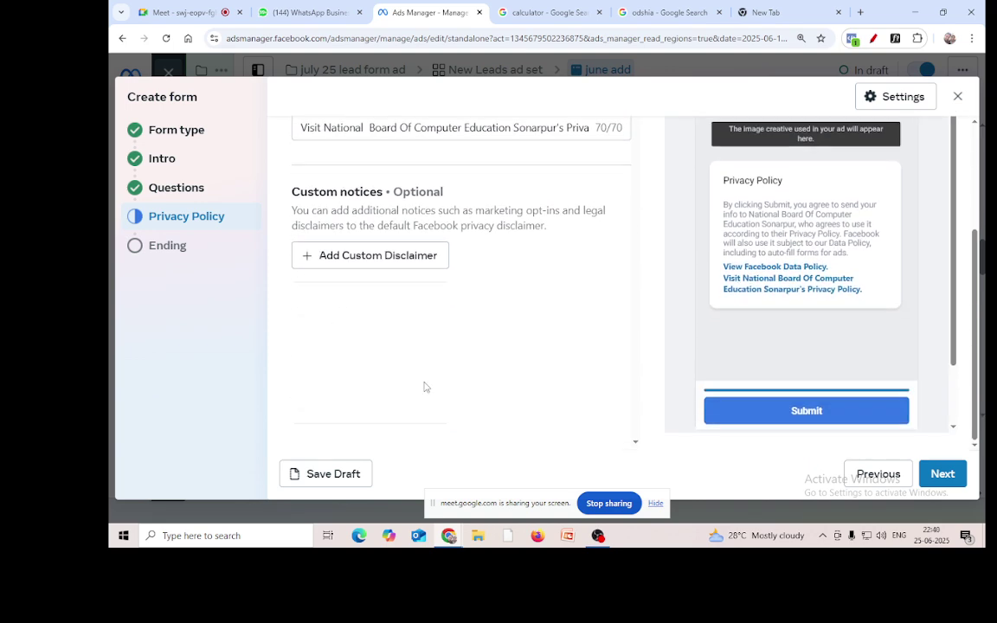
scroll(423, 385, up, 2)
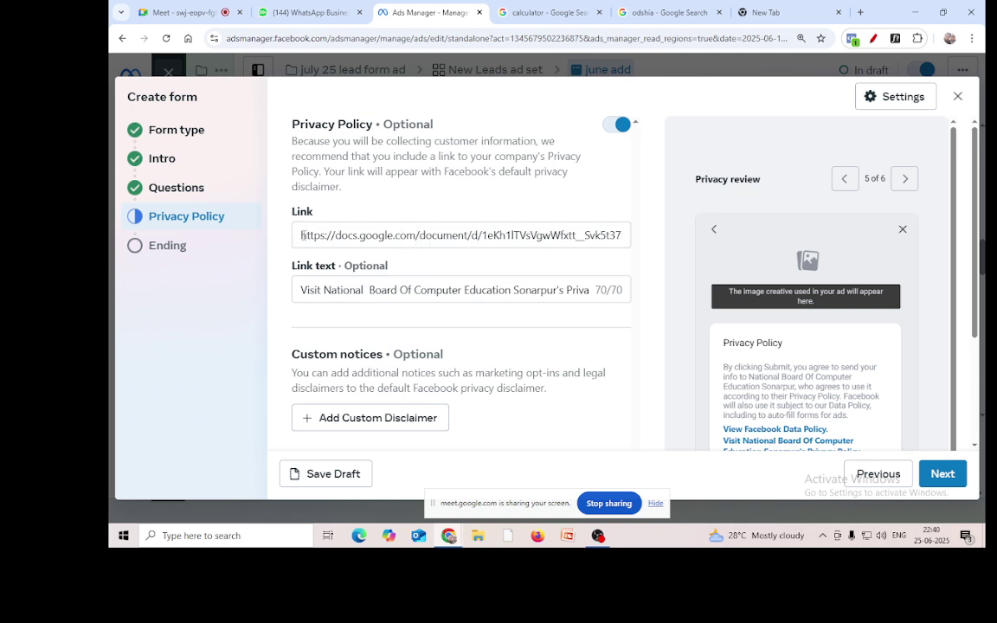
drag(302, 236, 688, 251)
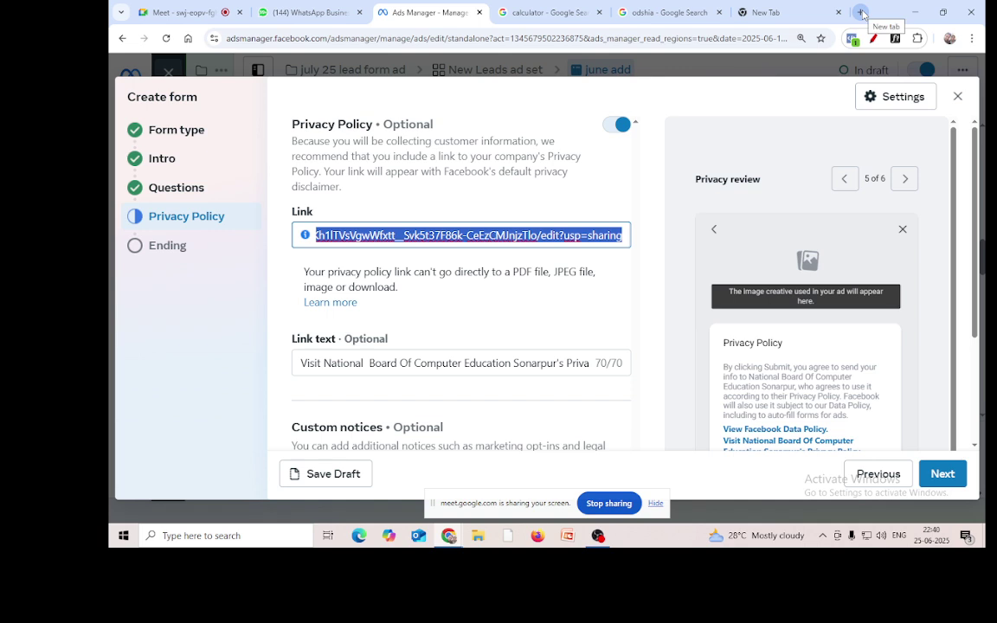
Open the Nbce Sonarpur Facebook page in a new tab, then return to Ads Manager.
click(862, 12)
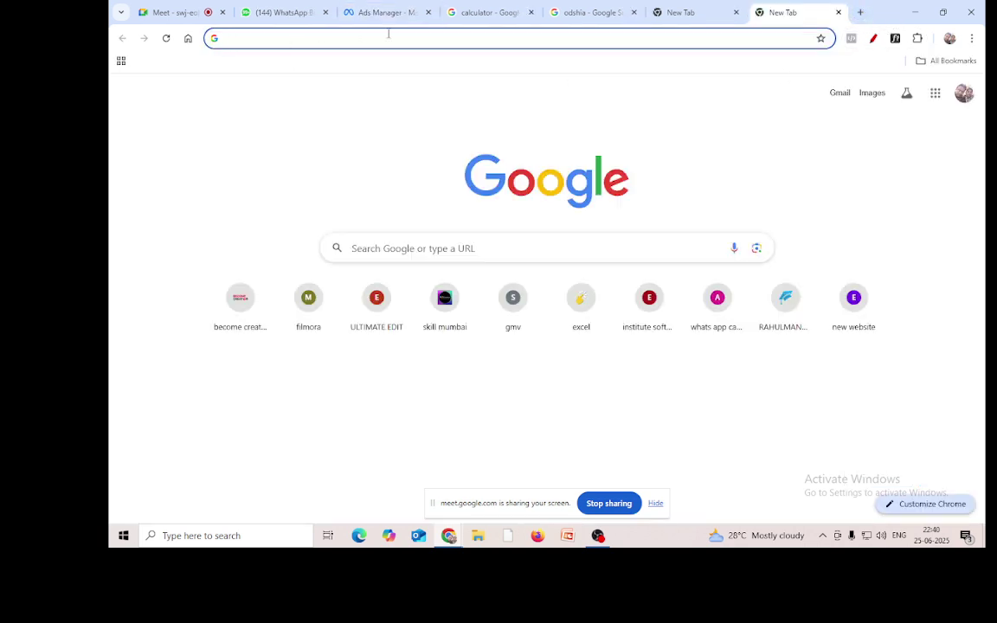
click(307, 37)
text(f)
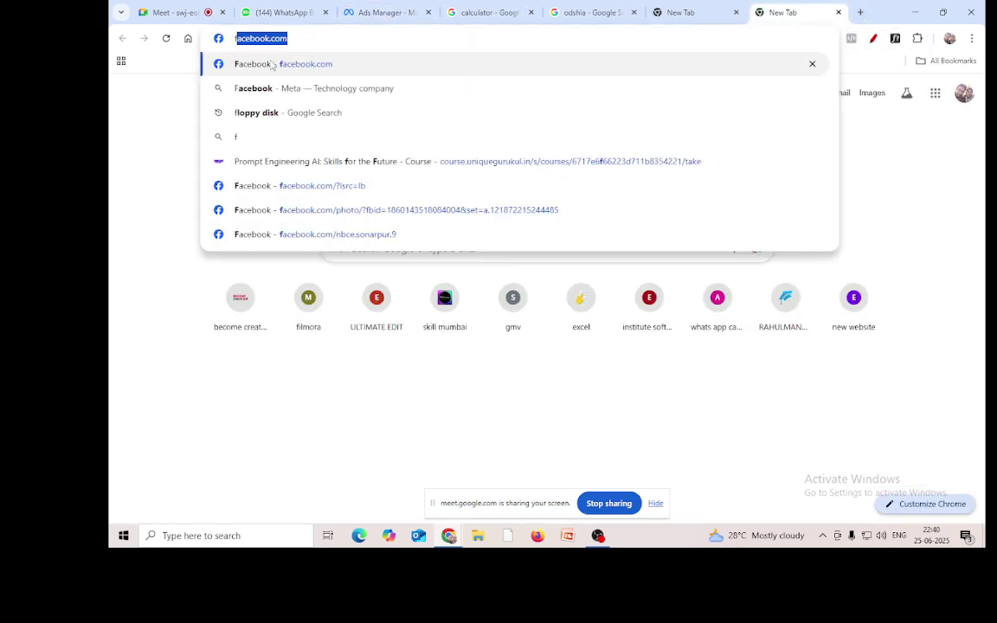
click(271, 64)
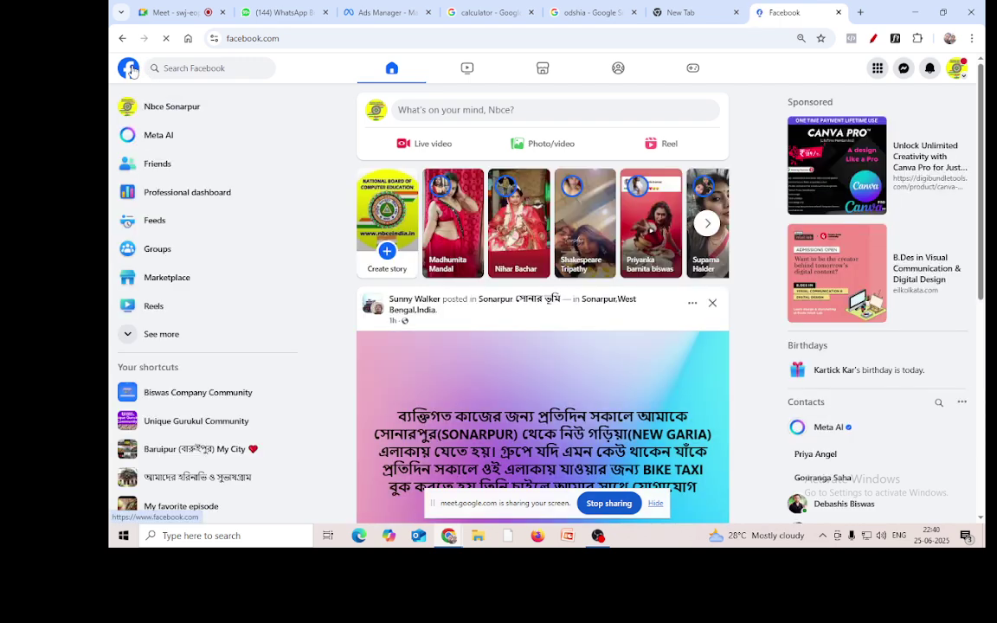
click(130, 70)
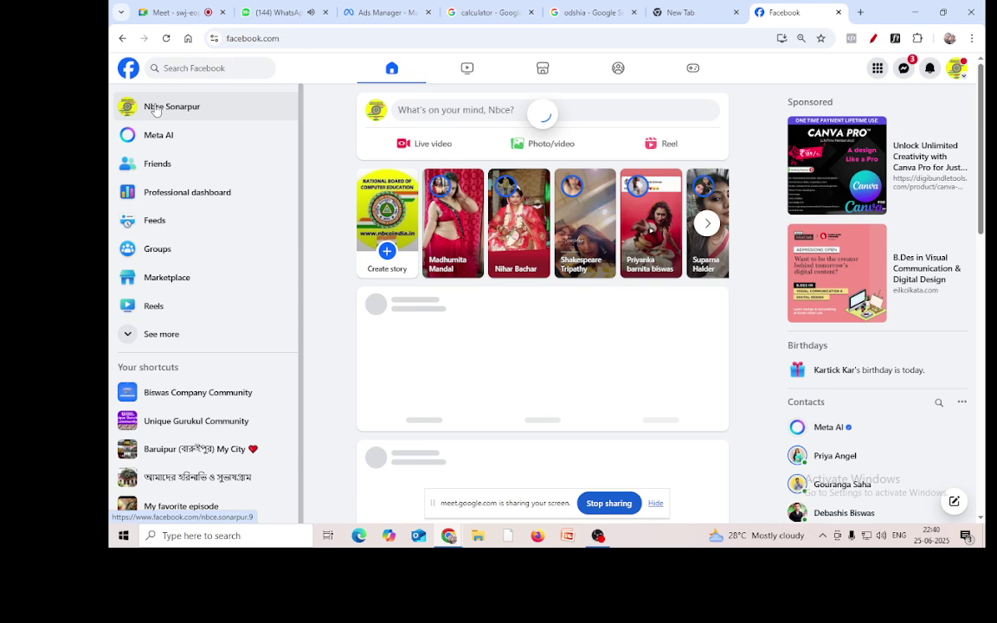
click(156, 107)
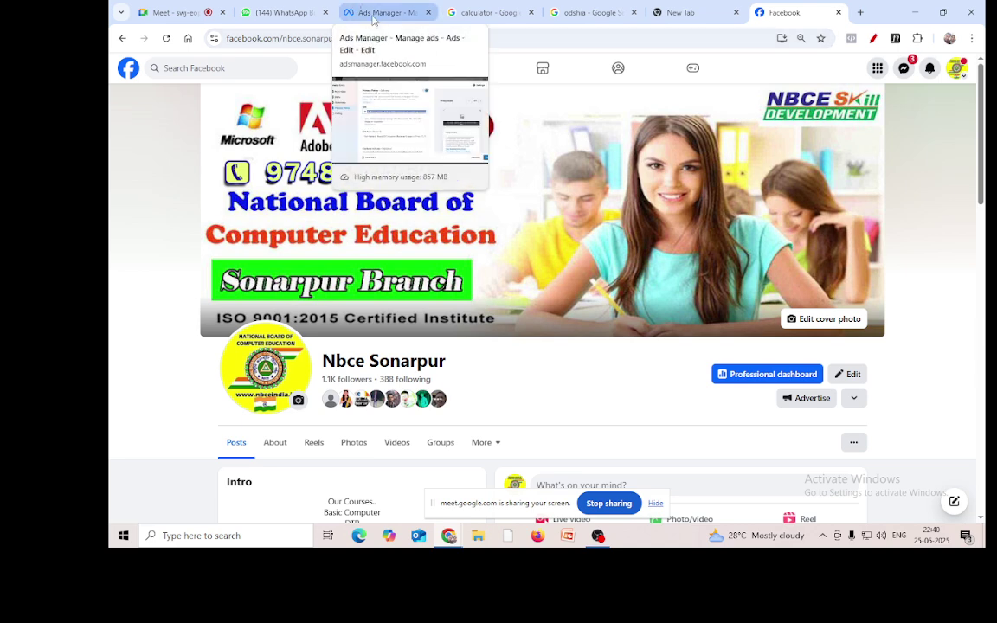
click(373, 17)
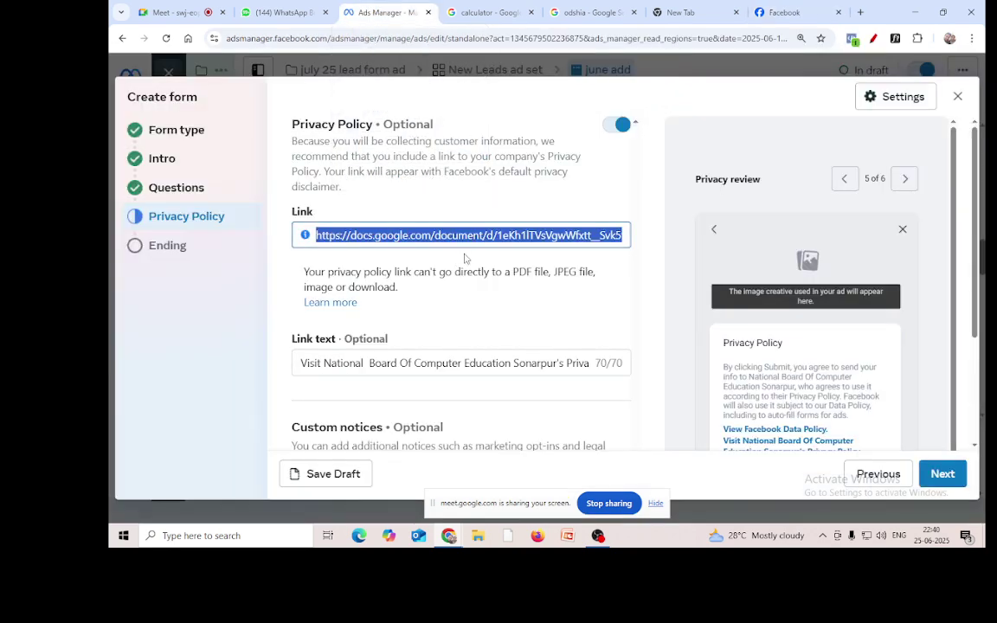
Move the lead form past Privacy Policy to its Ending screen, 'Thanks, you're all set.'.
scroll(465, 257, down, 1)
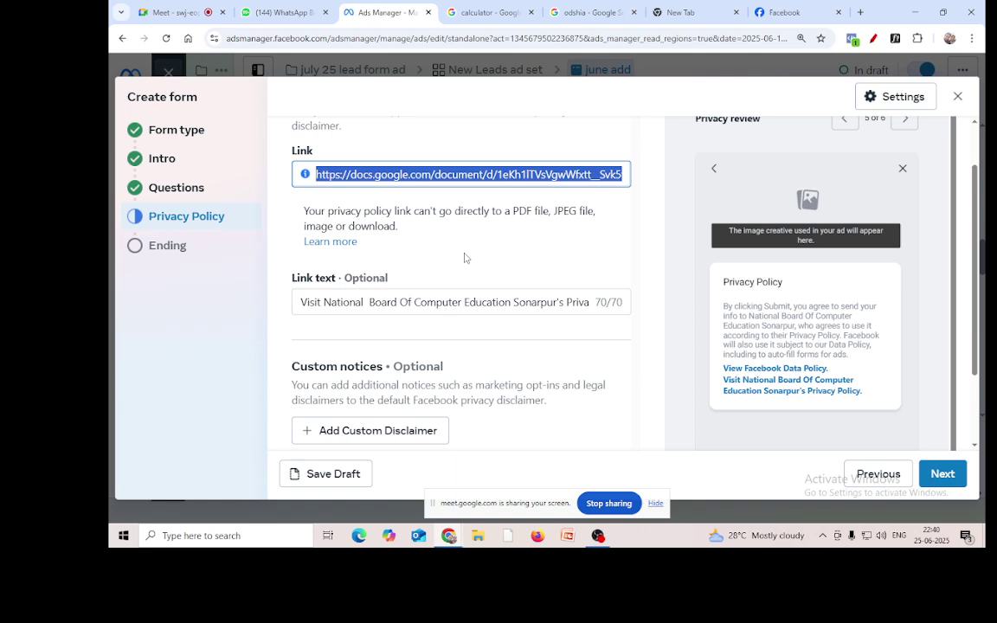
scroll(464, 258, down, 1)
scroll(464, 257, down, 1)
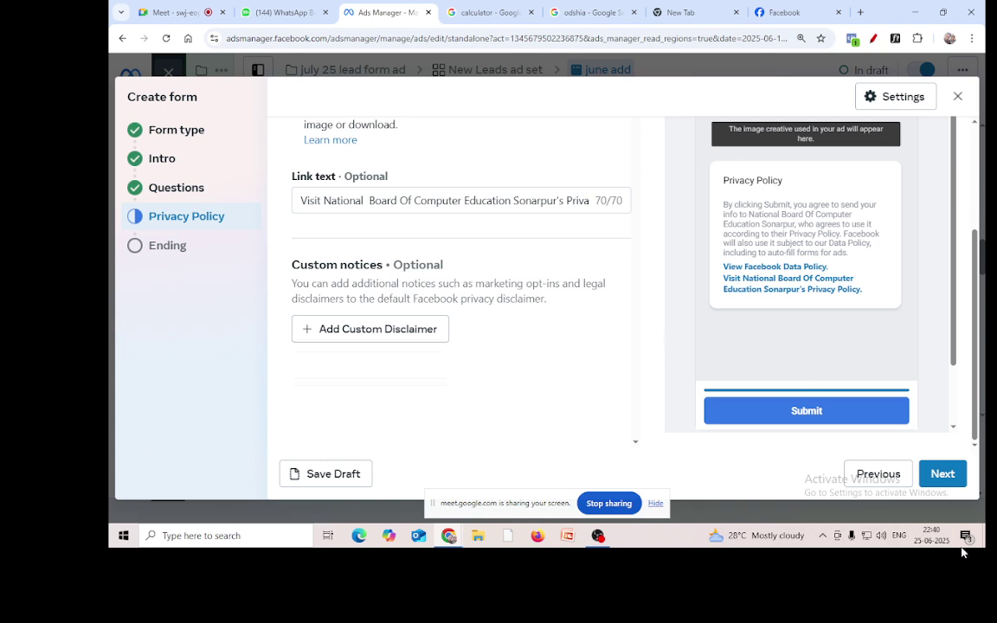
click(943, 474)
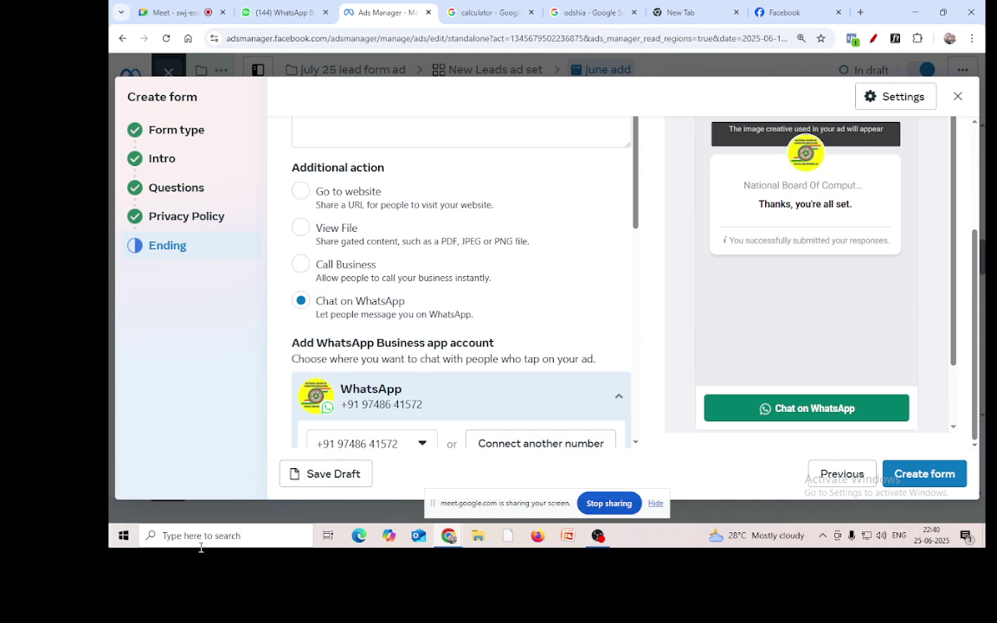
scroll(476, 396, up, 3)
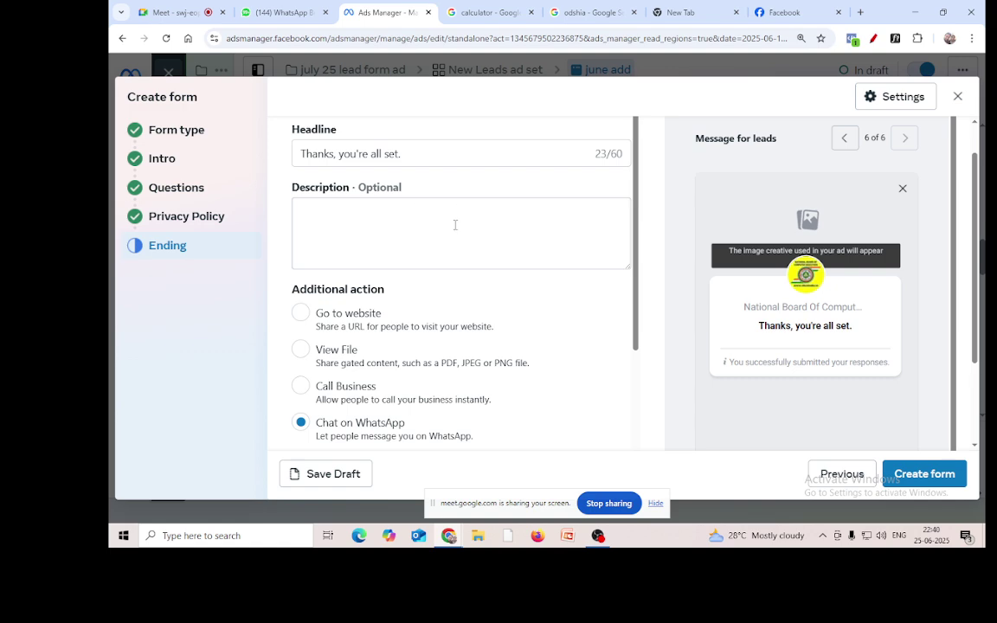
Type the Ending description 'As soon as possible our executive will contact with you...'.
click(355, 226)
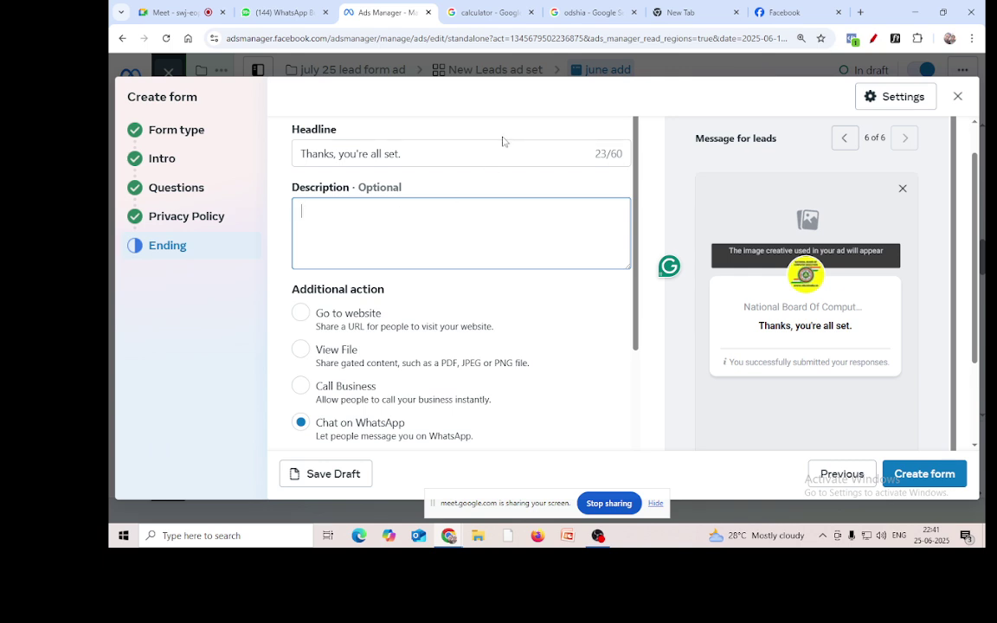
text(As)
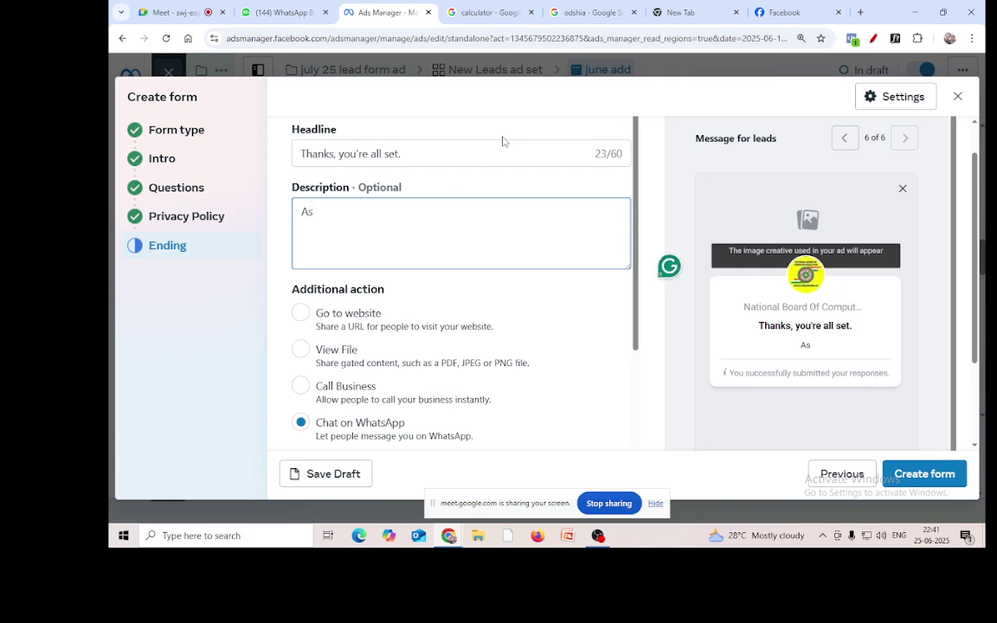
text( a)
key(BackSpace)
text(soon)
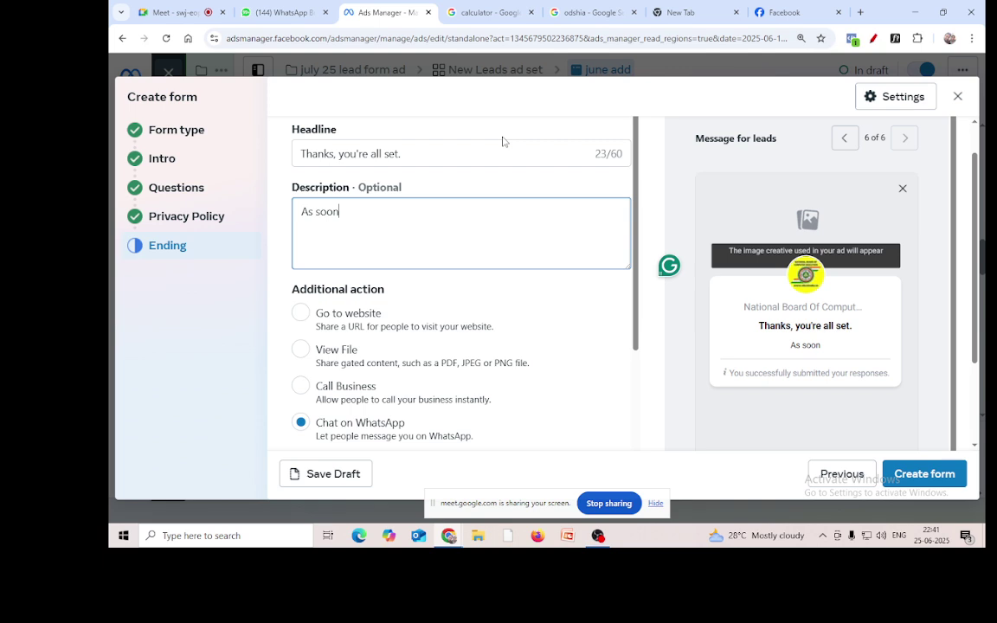
text( as pos)
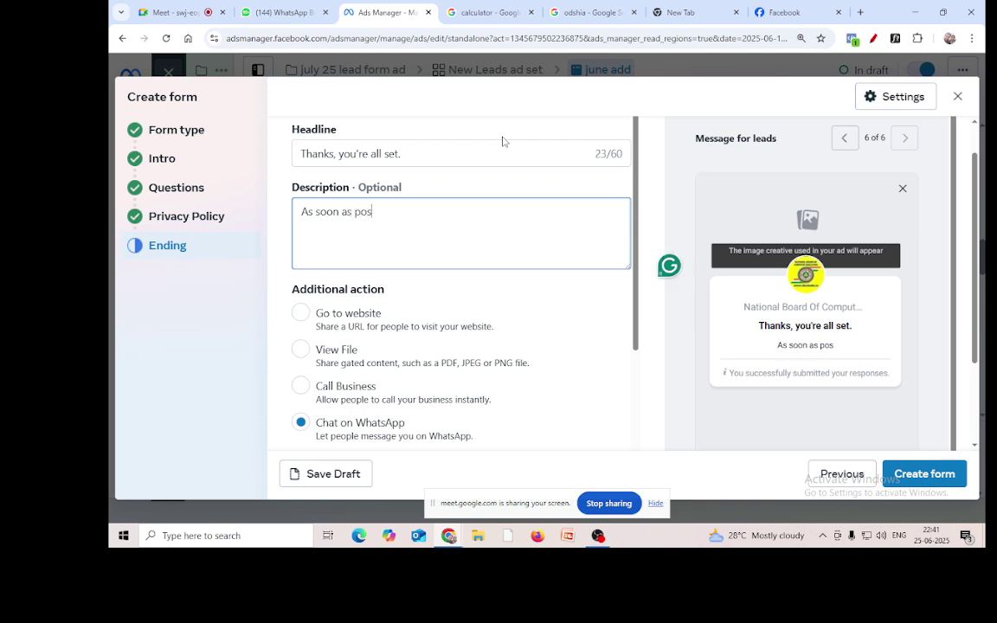
text(sible )
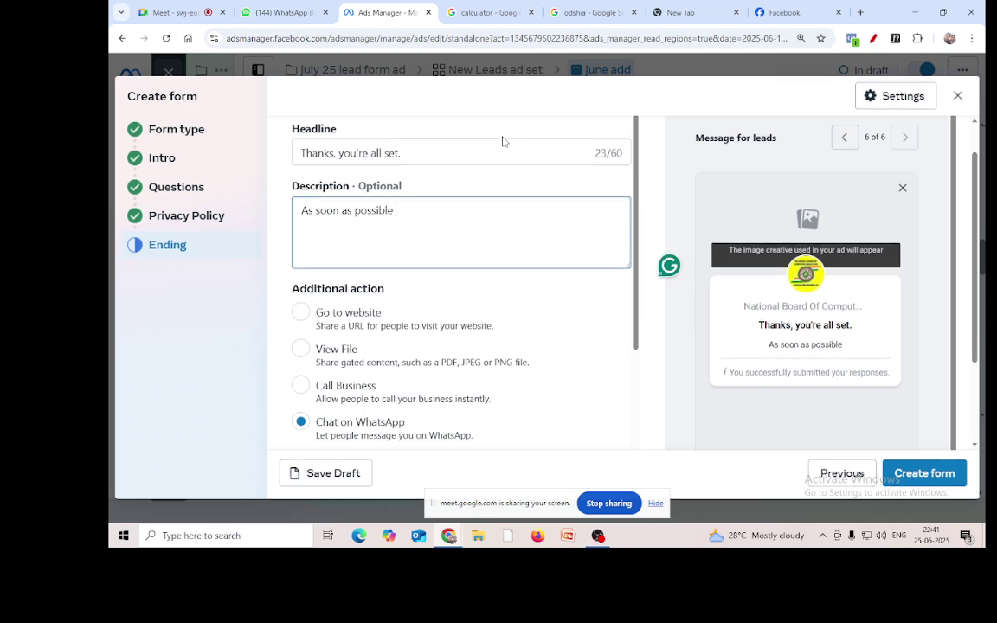
text(ou)
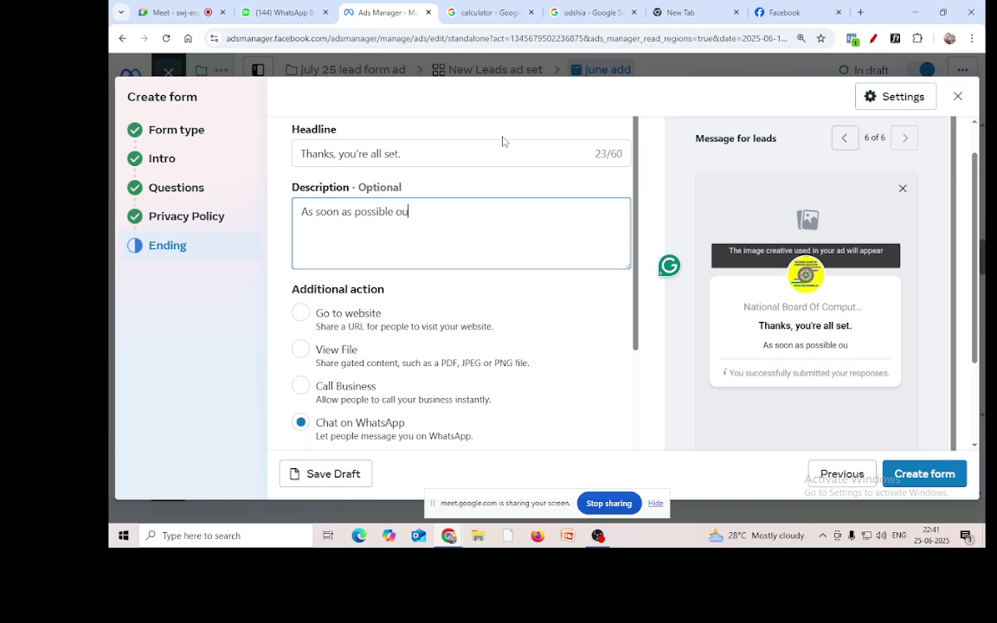
text(r ex)
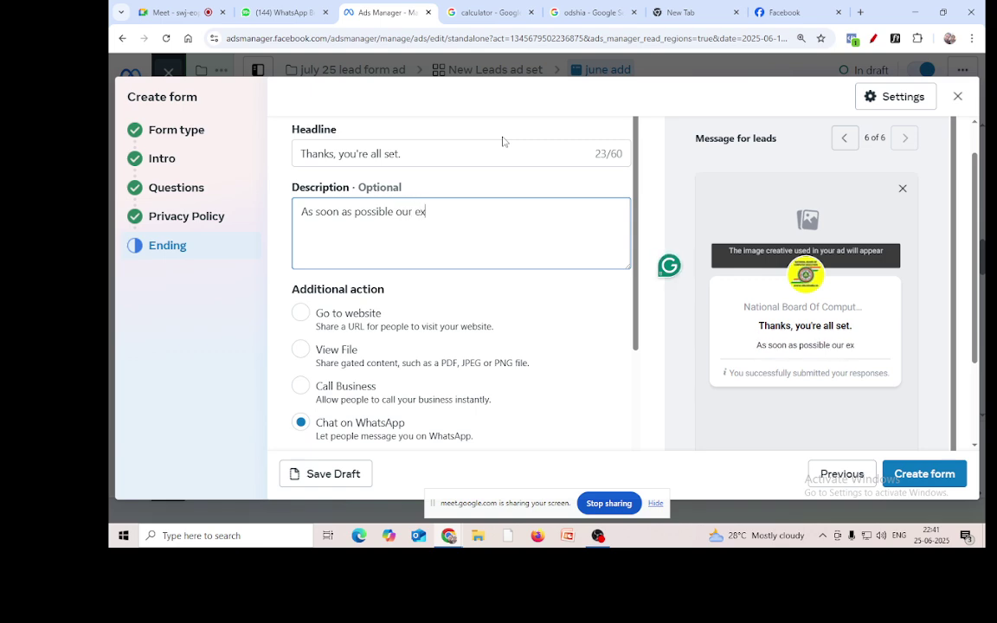
text(ecut)
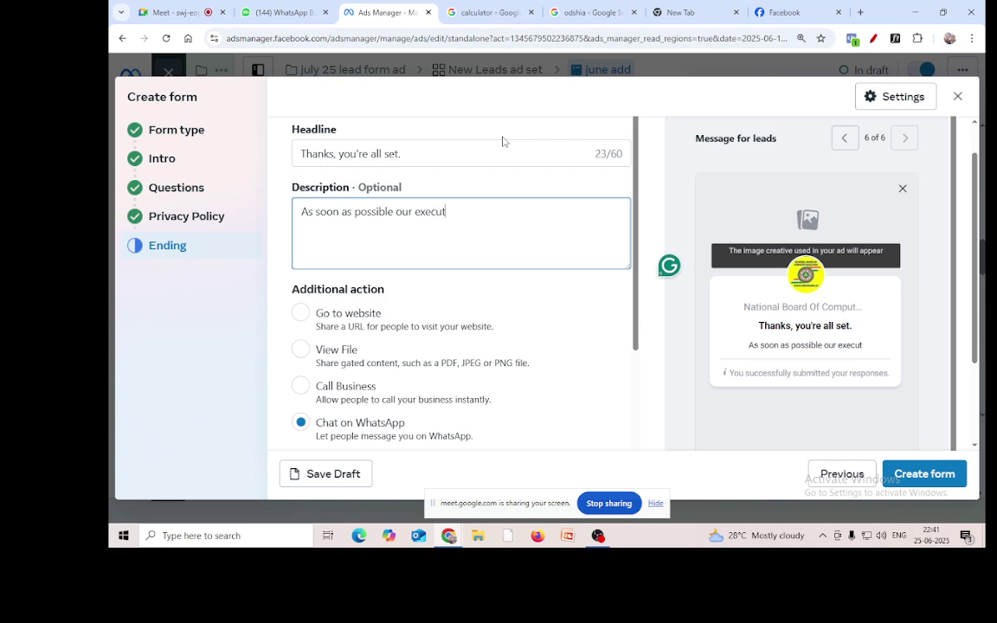
text(ive will )
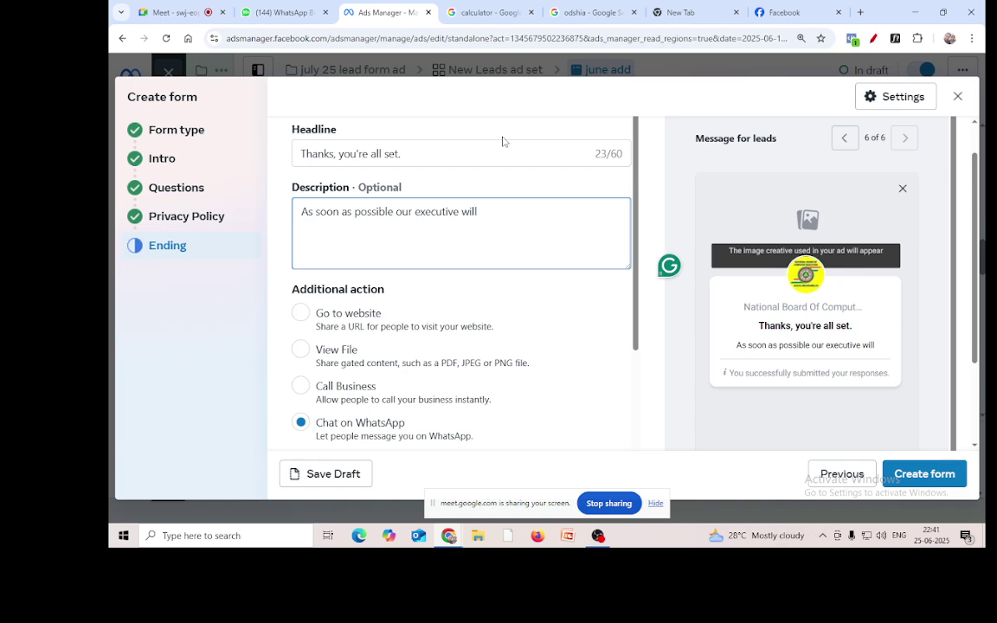
text(contact)
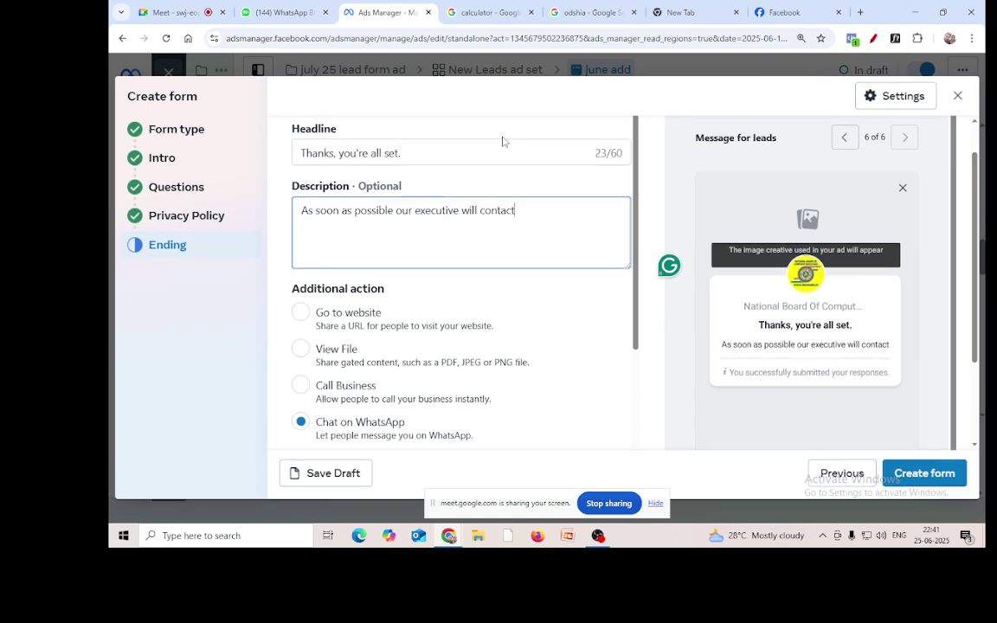
text( with)
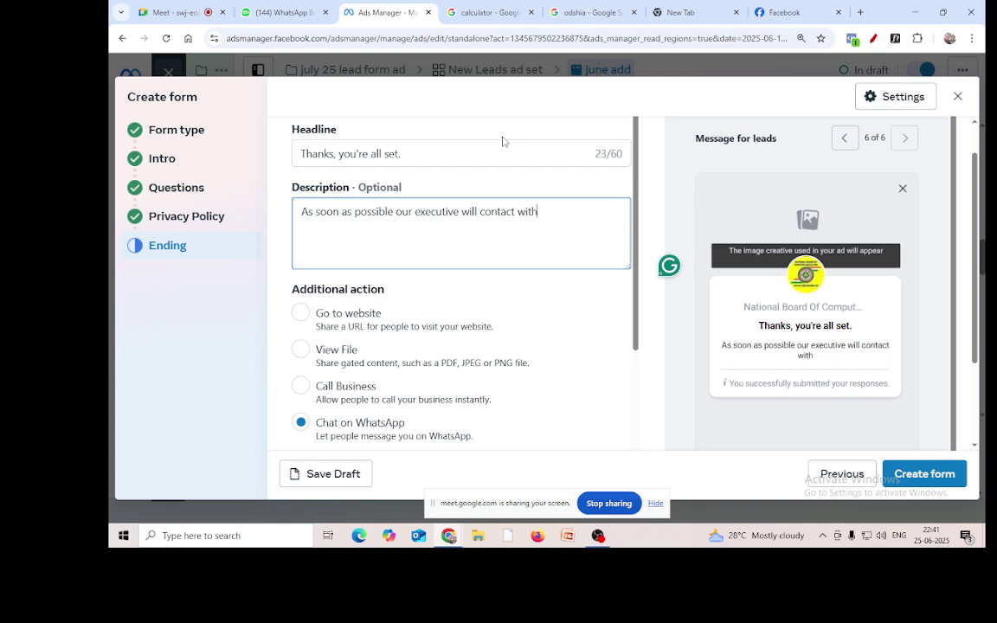
text( you...)
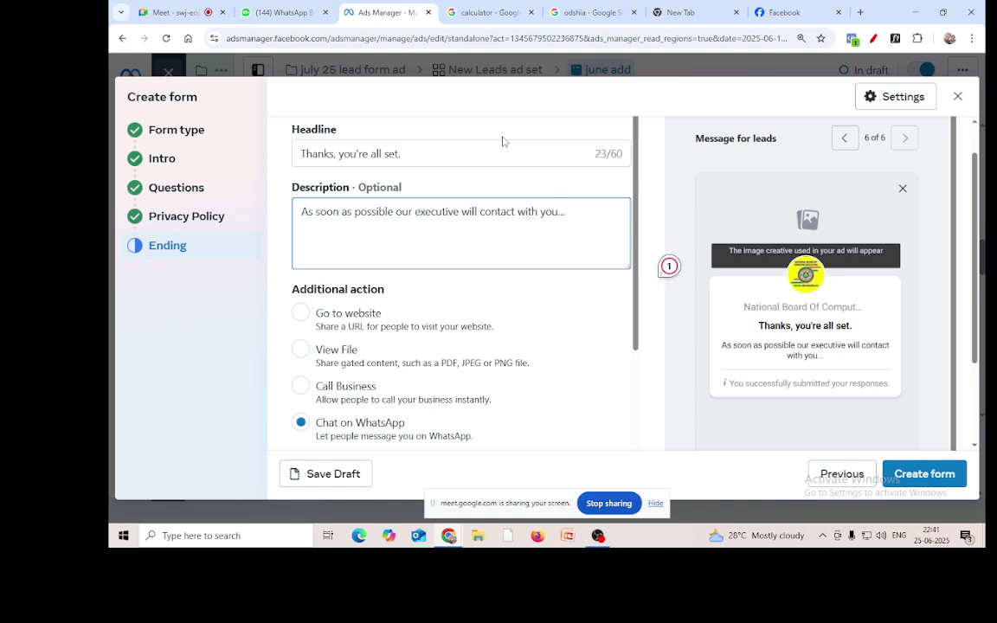
Accept Grammarly's suggestion to delete the extra word 'with' from the description.
click(670, 269)
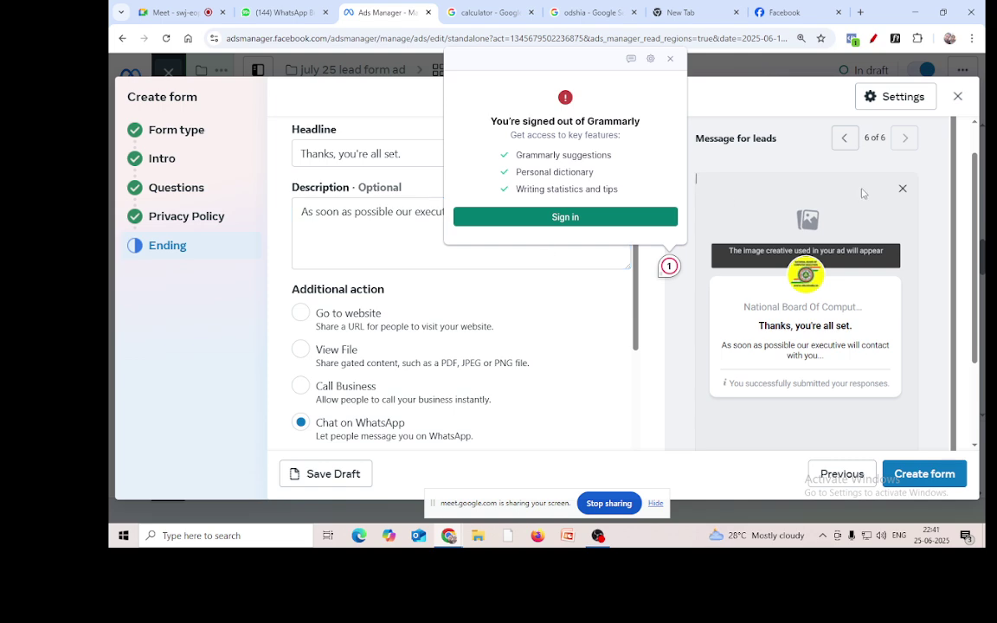
click(671, 59)
click(528, 211)
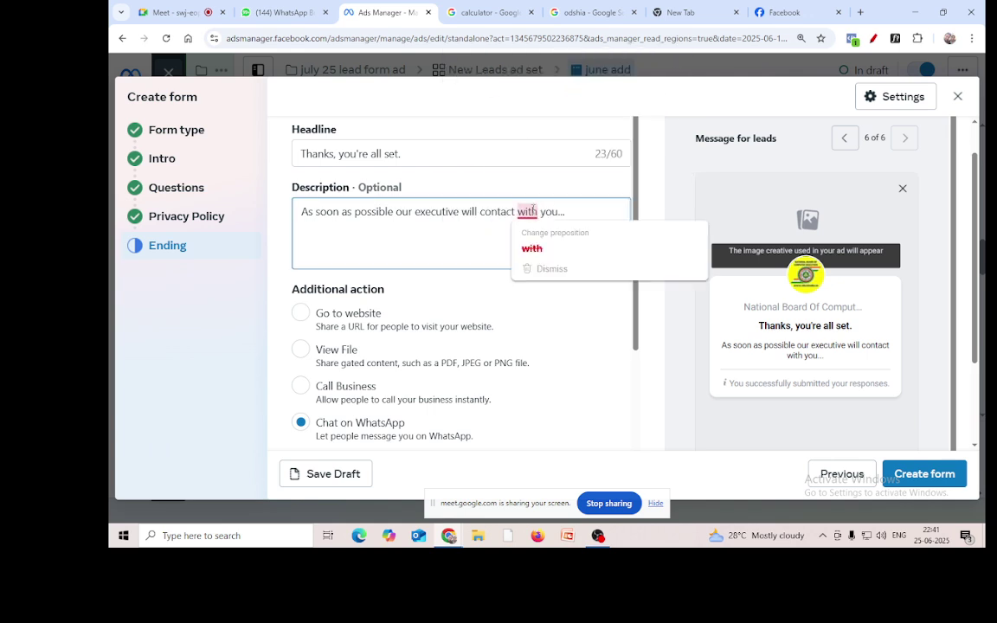
click(533, 249)
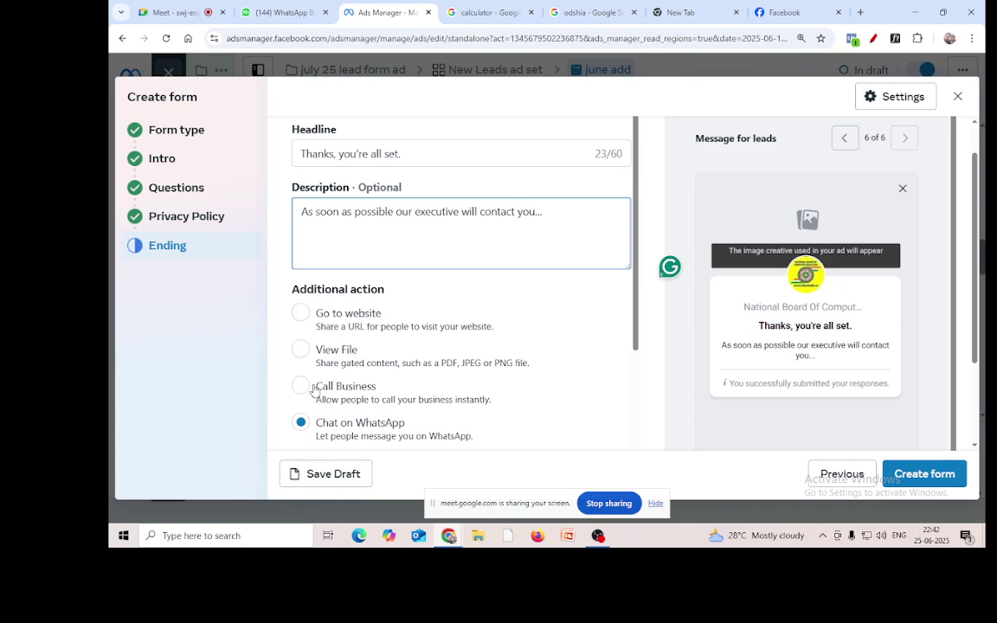
scroll(376, 420, down, 4)
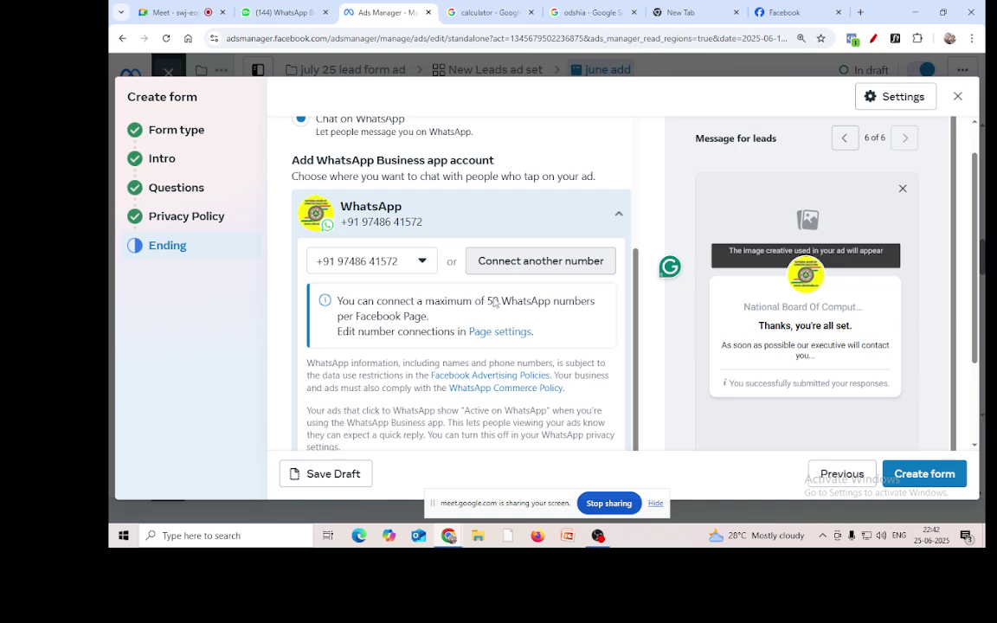
scroll(414, 253, up, 1)
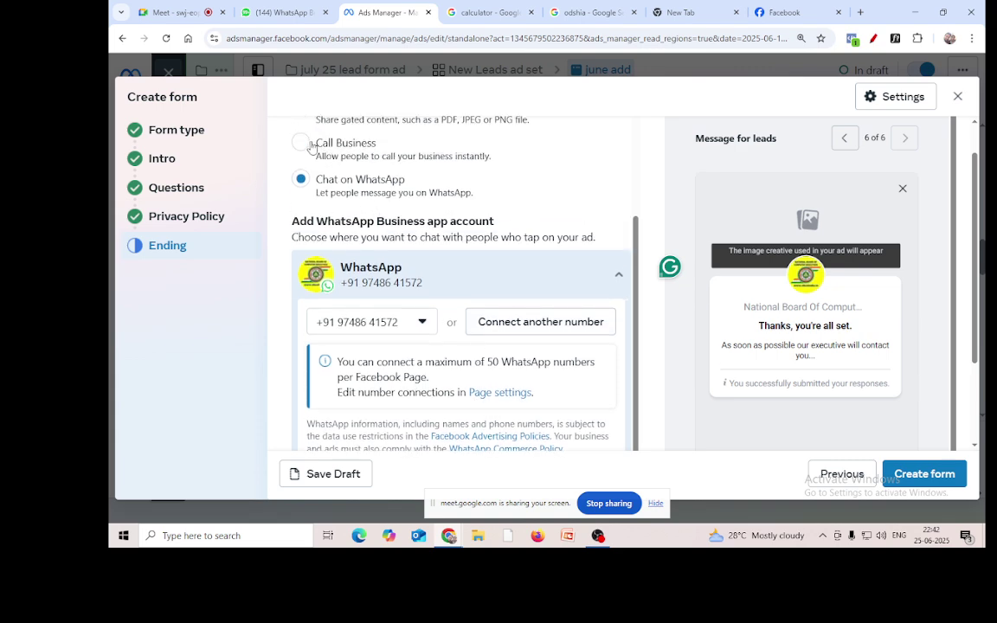
scroll(525, 418, down, 1)
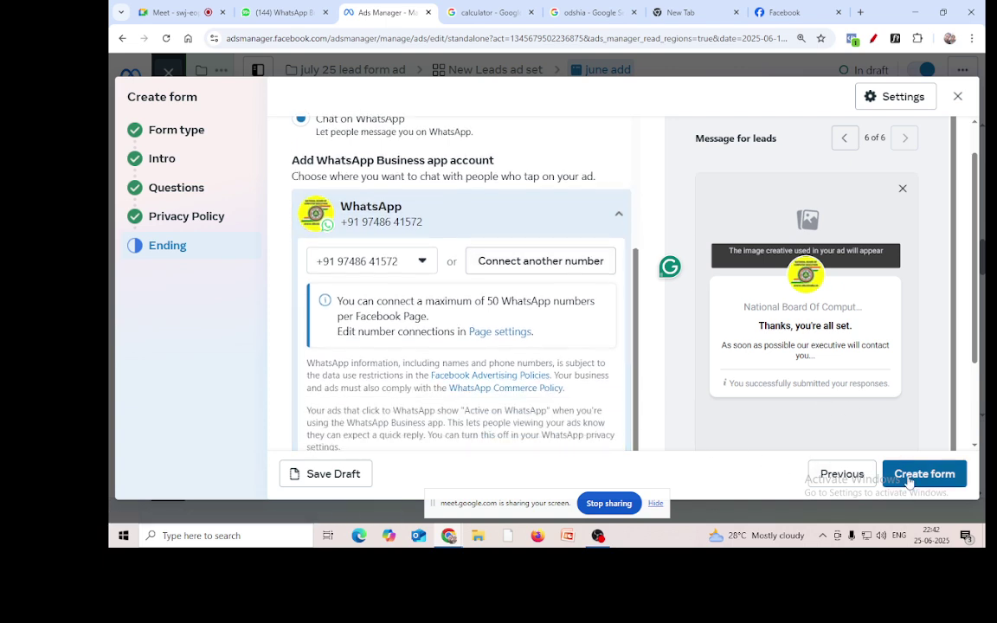
Create the lead form 'june add 2025' so the ad uses it.
click(905, 473)
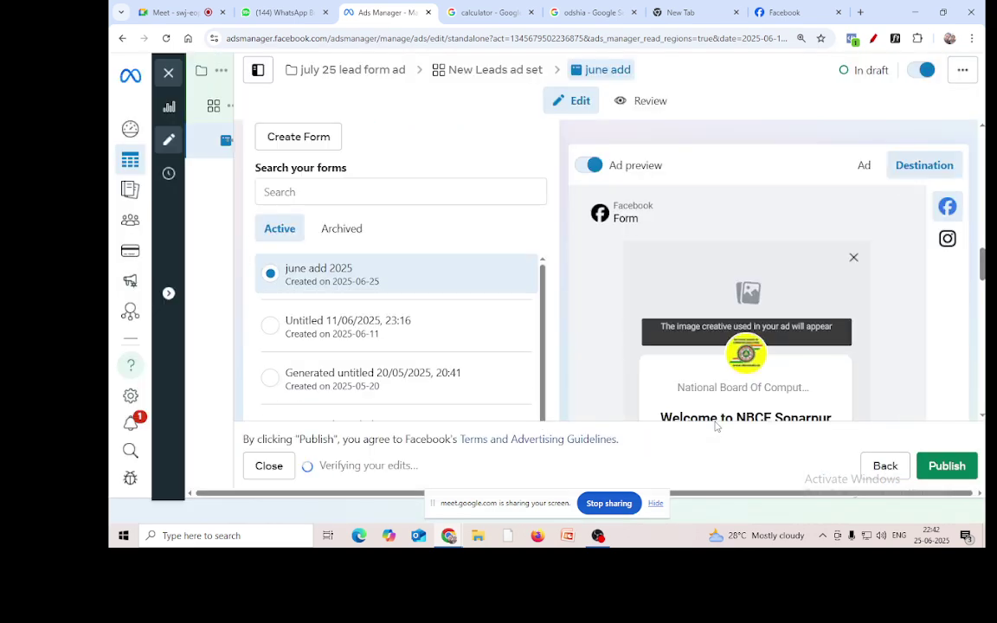
scroll(684, 303, down, 2)
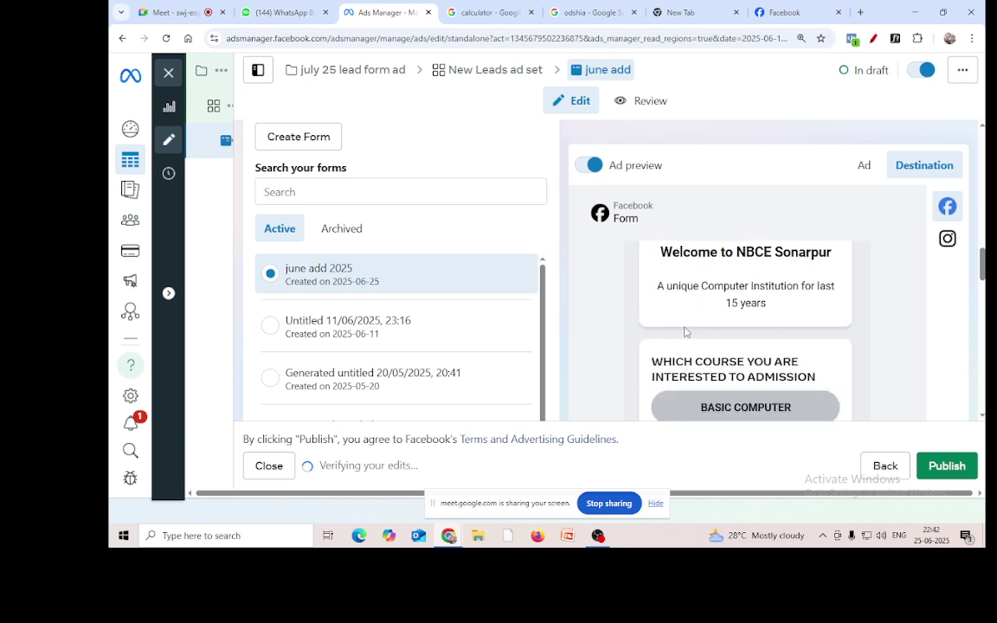
scroll(520, 359, down, 2)
scroll(514, 368, down, 3)
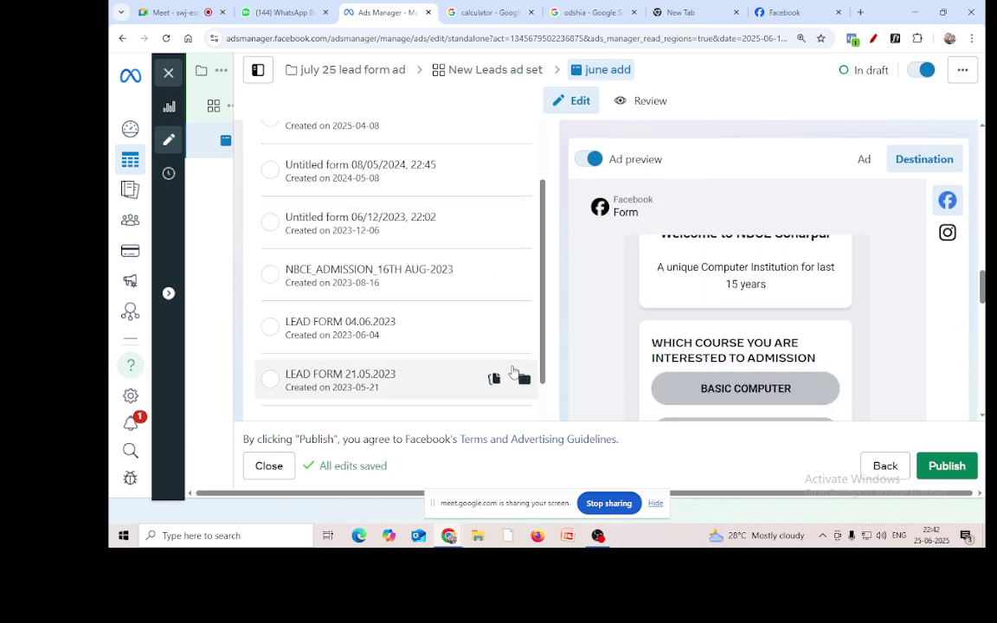
scroll(515, 377, down, 2)
scroll(545, 338, down, 3)
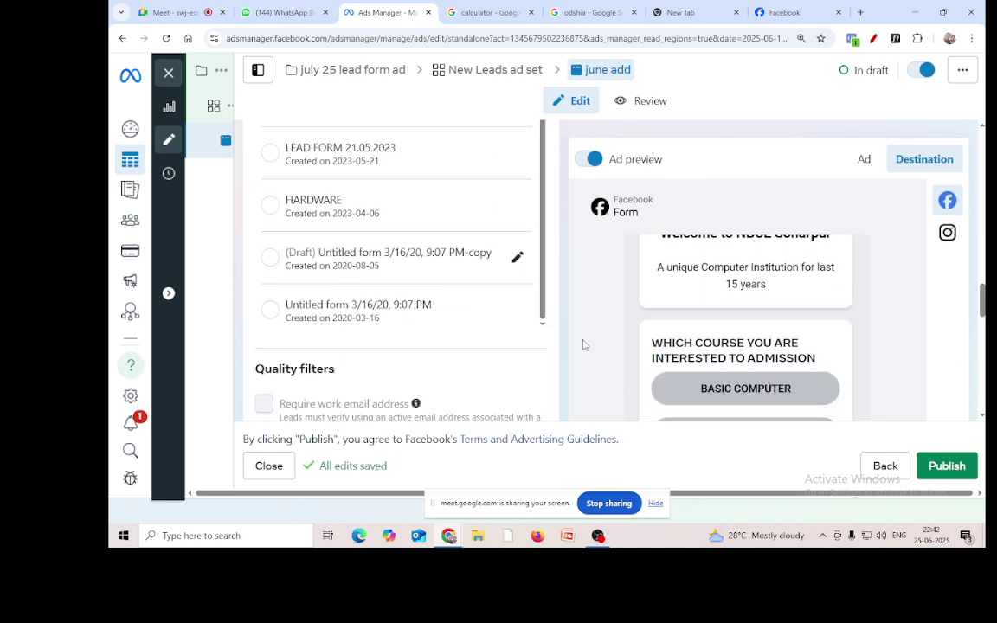
scroll(437, 363, down, 5)
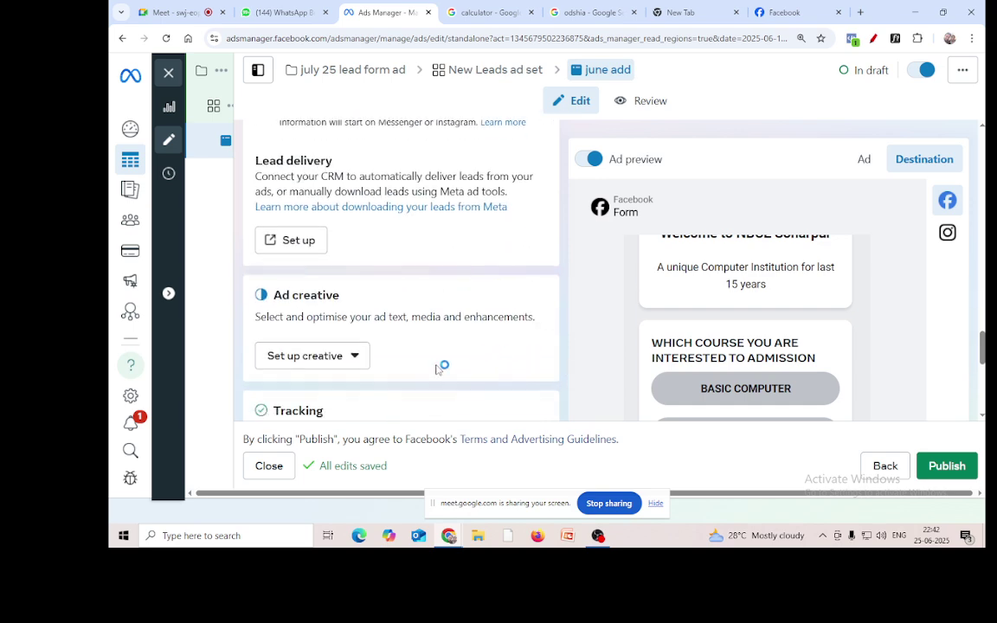
scroll(440, 365, down, 2)
Set up the ad creative as an Image ad.
scroll(452, 362, up, 5)
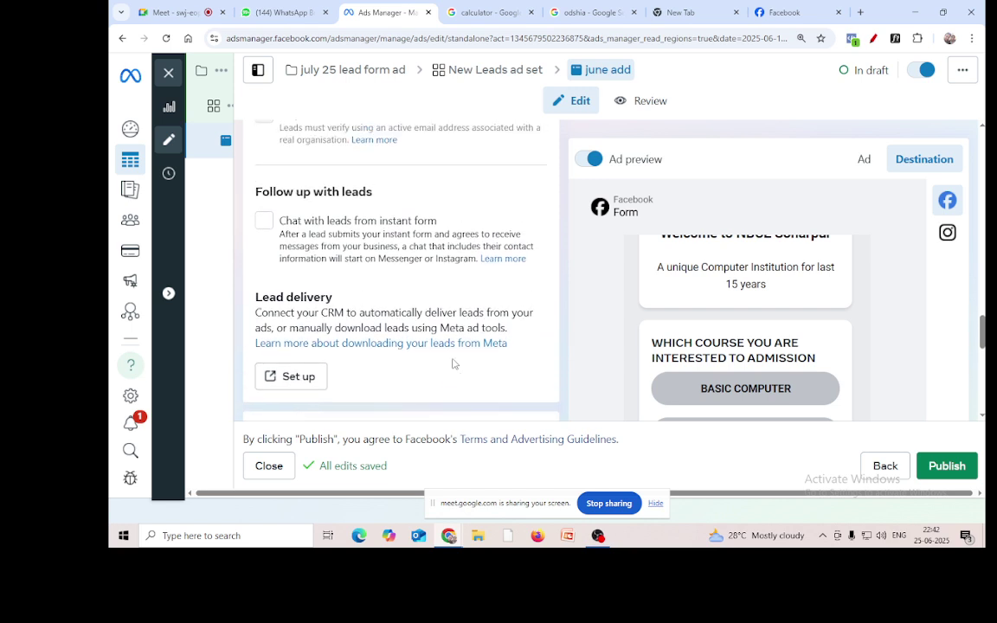
scroll(452, 363, up, 3)
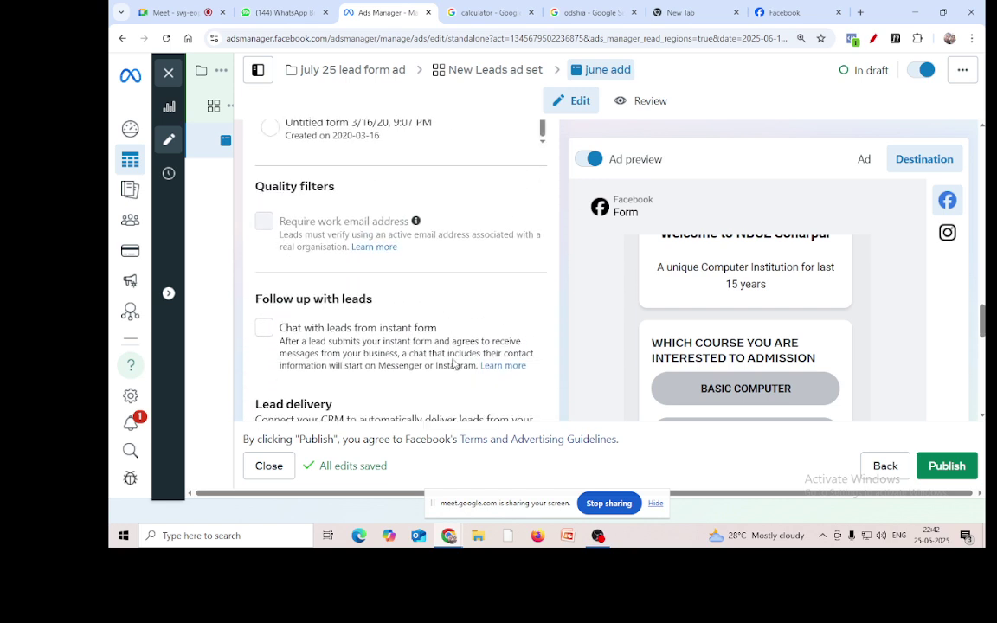
scroll(452, 363, down, 3)
scroll(452, 363, down, 1)
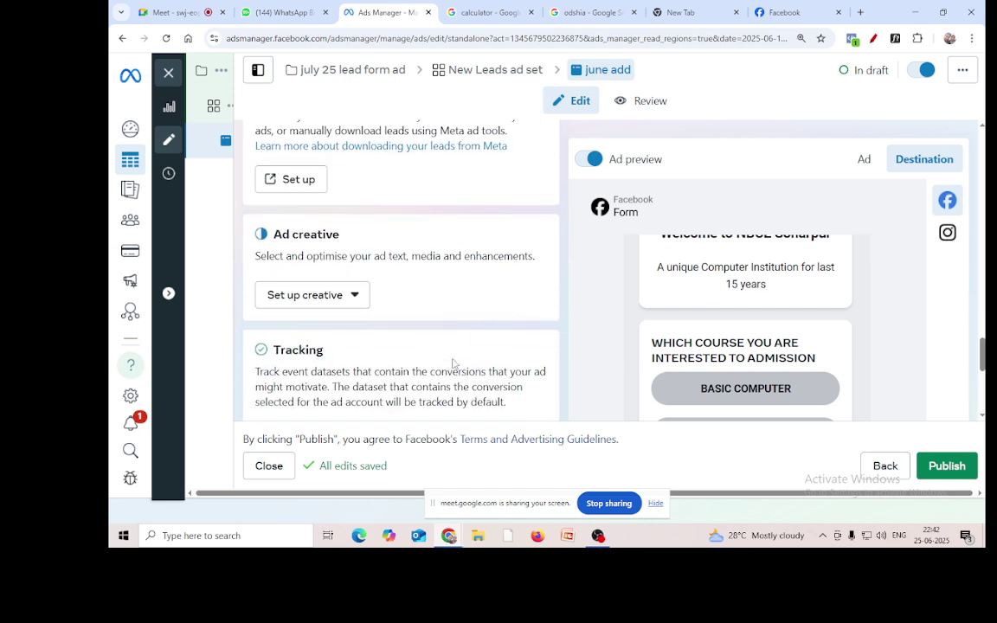
click(308, 295)
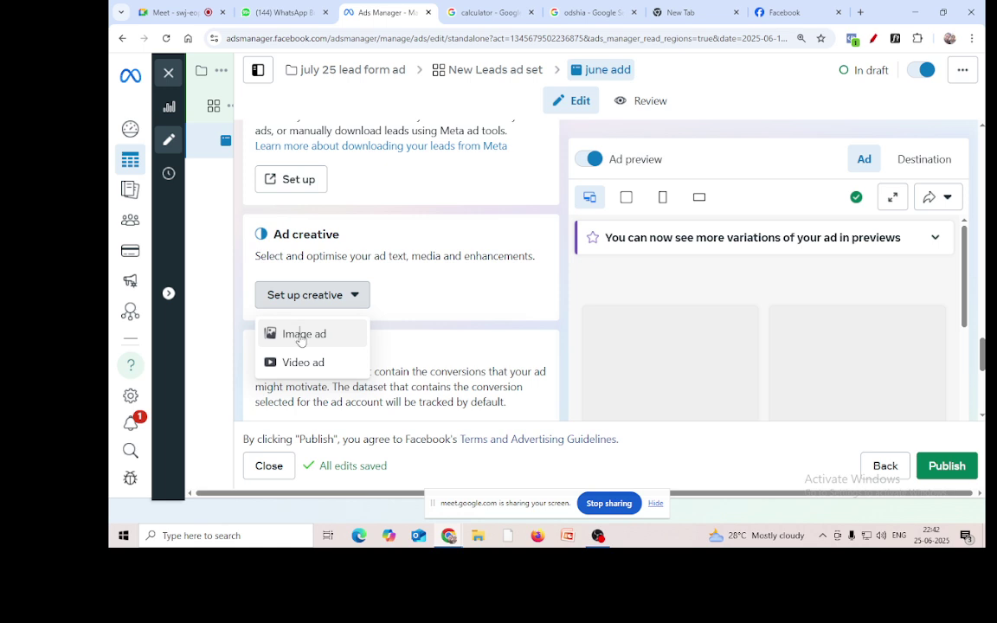
click(300, 335)
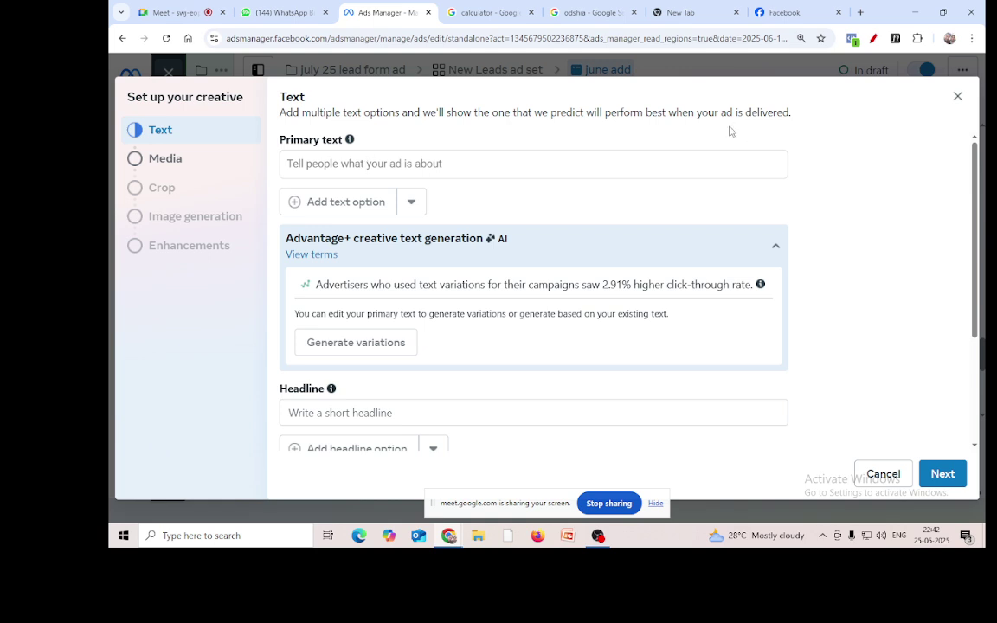
Open the Nbce Sonarpur Facebook page and expand the latest post's full text.
click(859, 12)
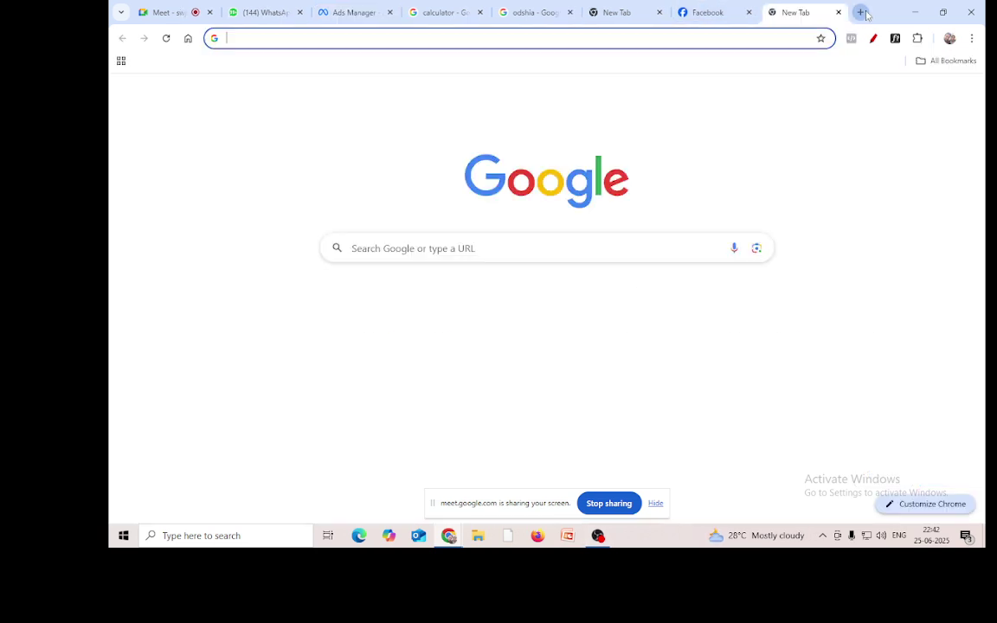
click(717, 12)
scroll(690, 146, down, 2)
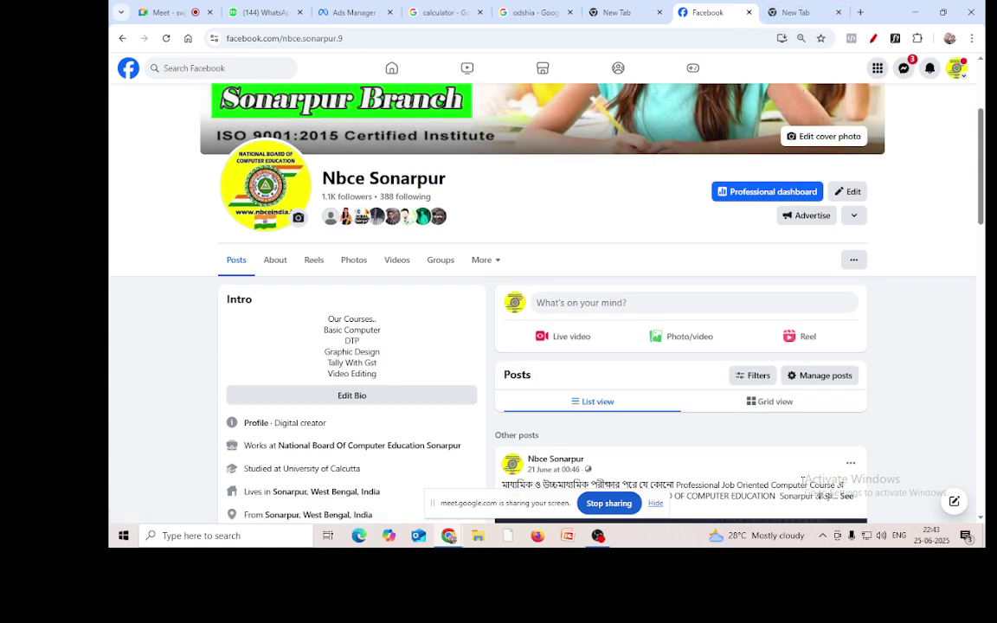
scroll(777, 431, down, 2)
click(846, 314)
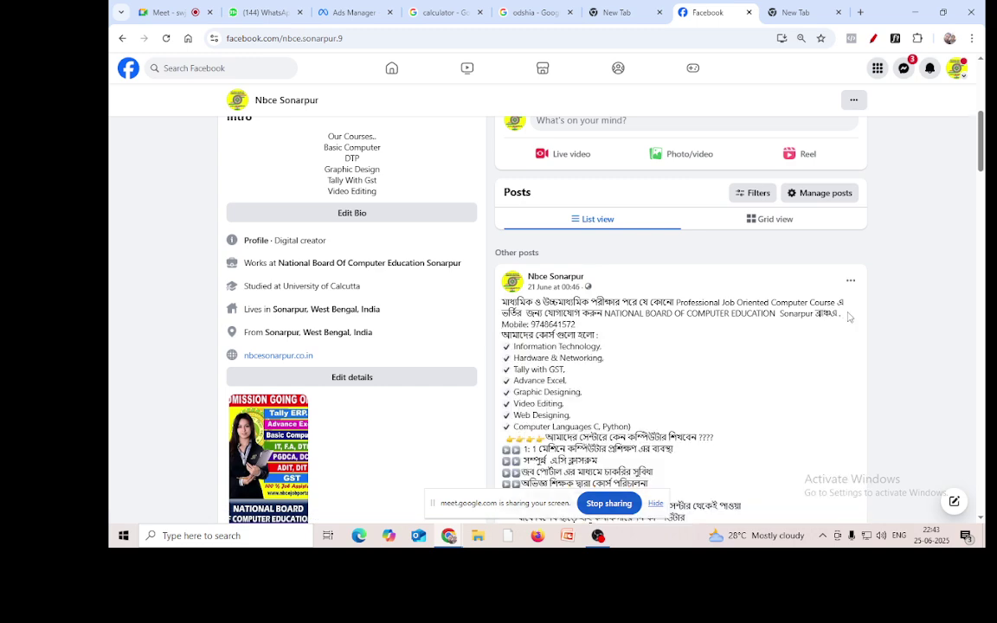
Copy the post's Bengali course-promotion text and return to Ads Manager.
scroll(848, 318, down, 1)
scroll(606, 320, down, 1)
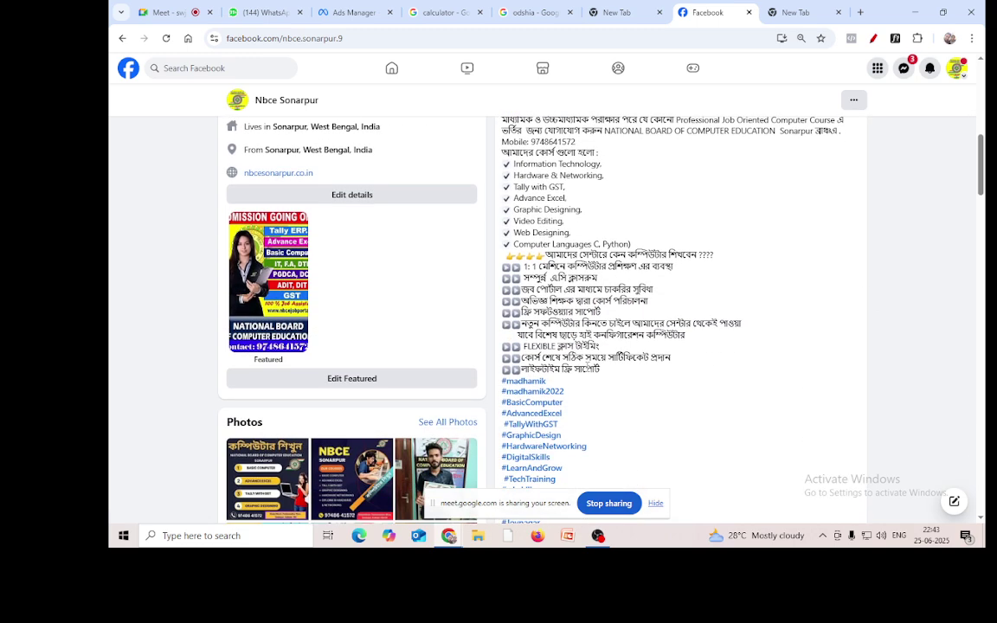
scroll(606, 320, up, 1)
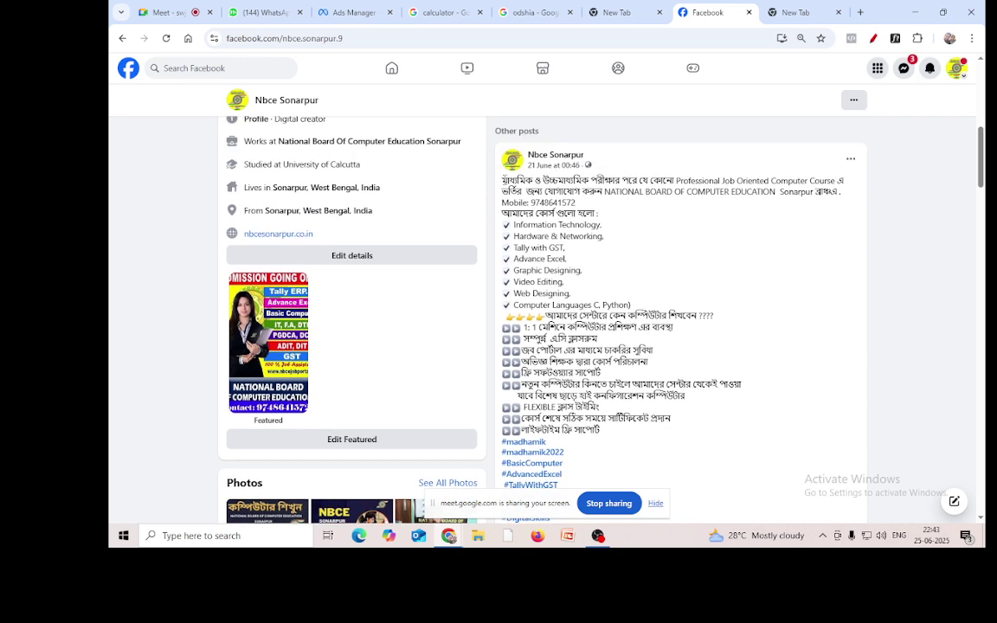
drag(502, 180, 676, 435)
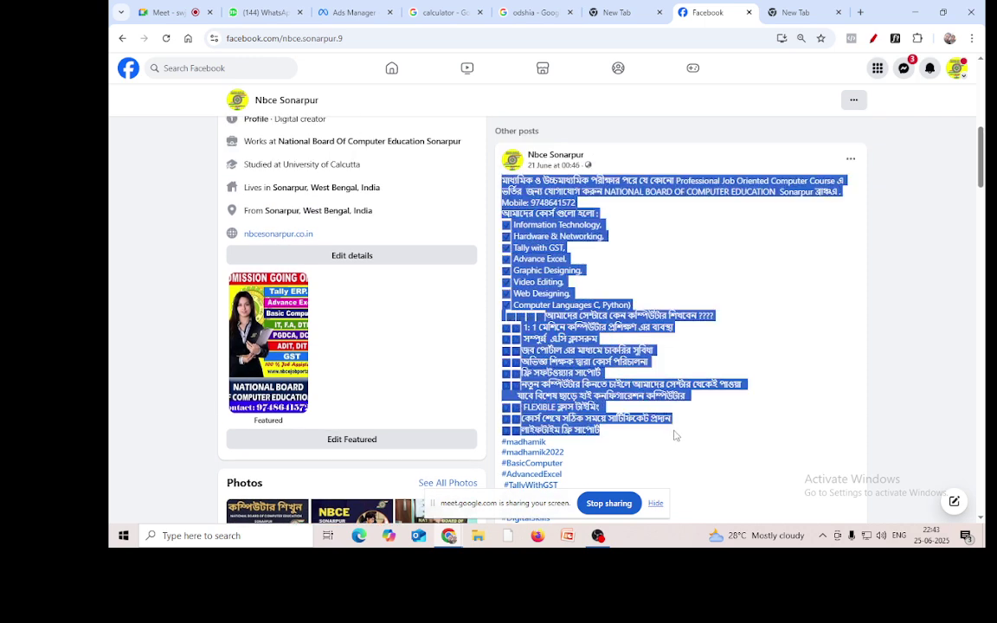
right_click(575, 336)
click(625, 349)
click(351, 12)
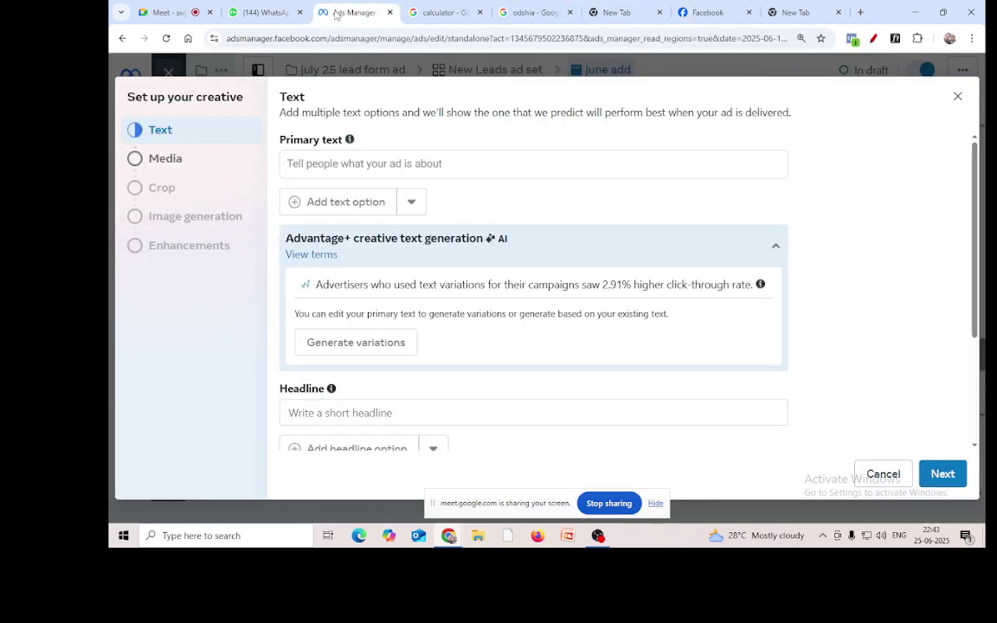
Paste the copied Bengali course-listing text as the ad's primary text.
click(310, 160)
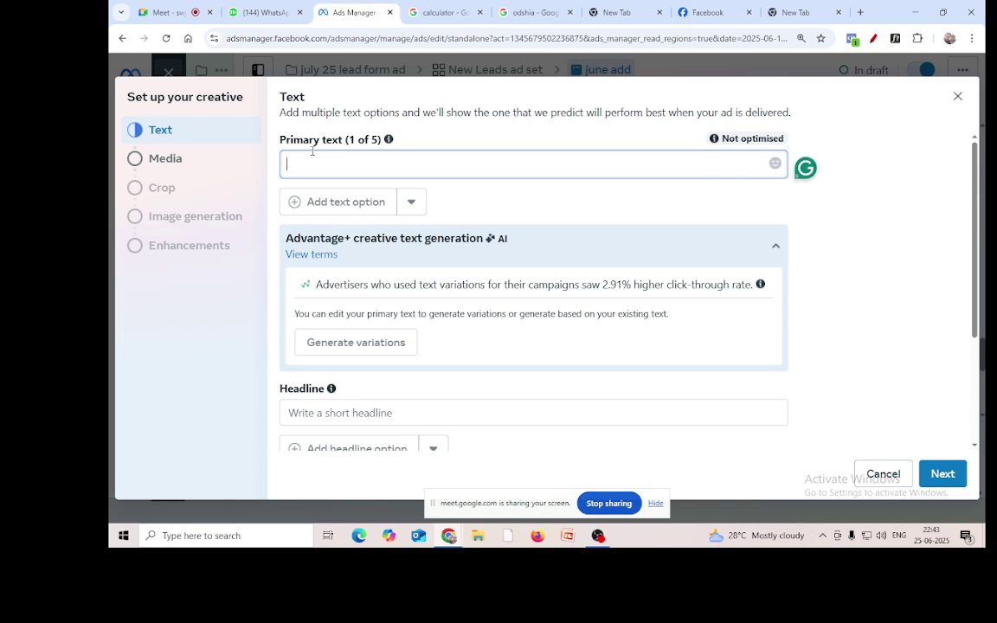
key(ctrl+v)
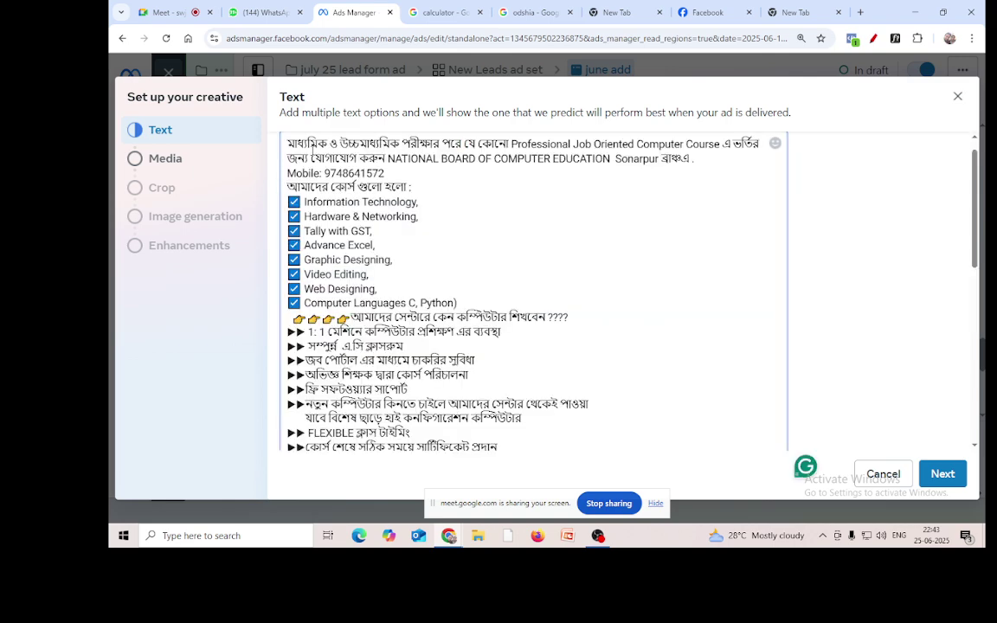
scroll(389, 329, down, 10)
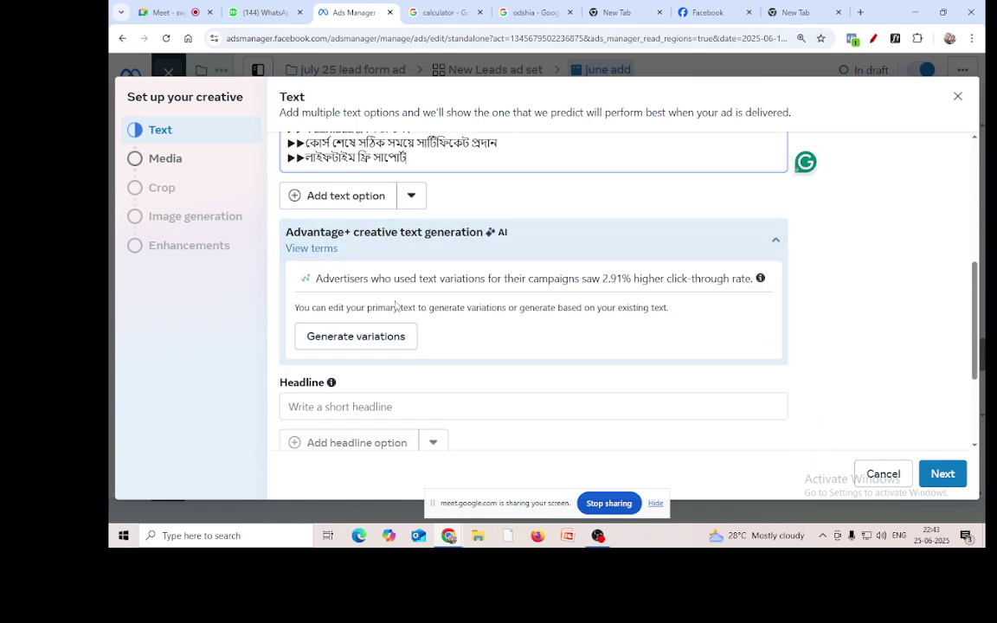
Add a second, empty primary text option.
click(364, 403)
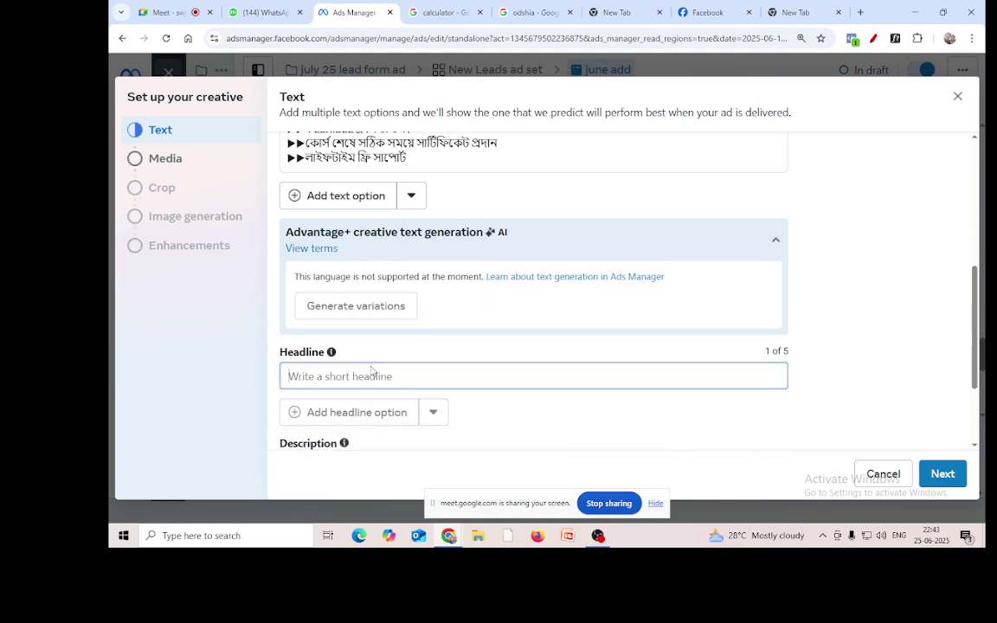
click(412, 196)
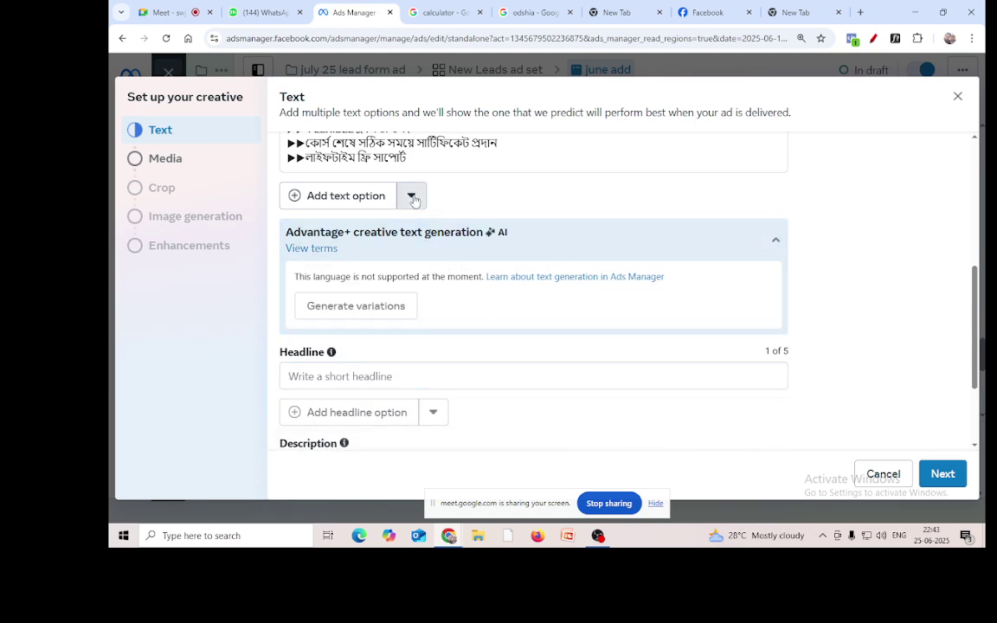
click(295, 196)
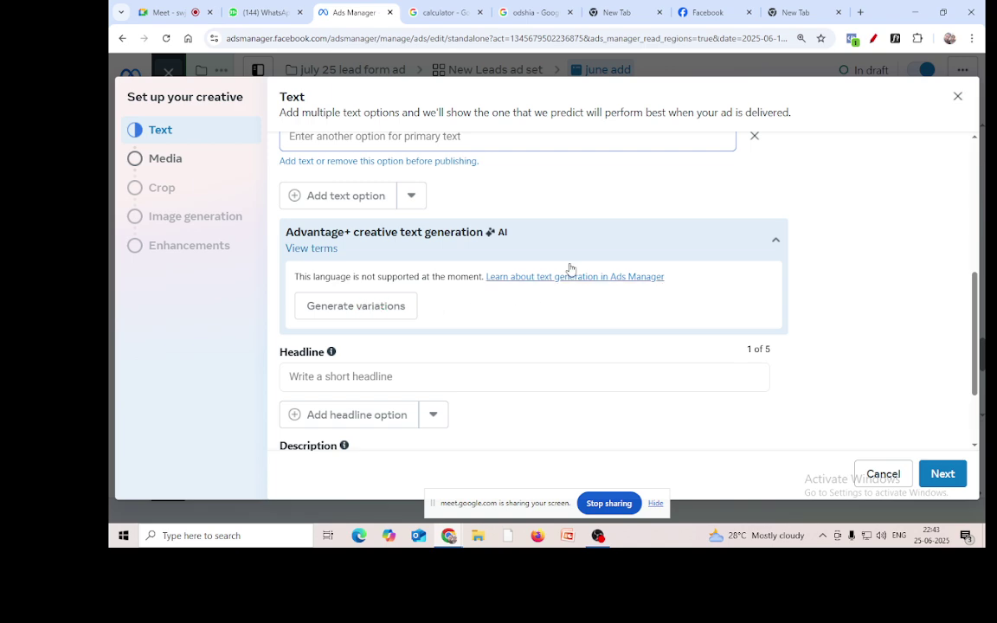
scroll(401, 356, down, 1)
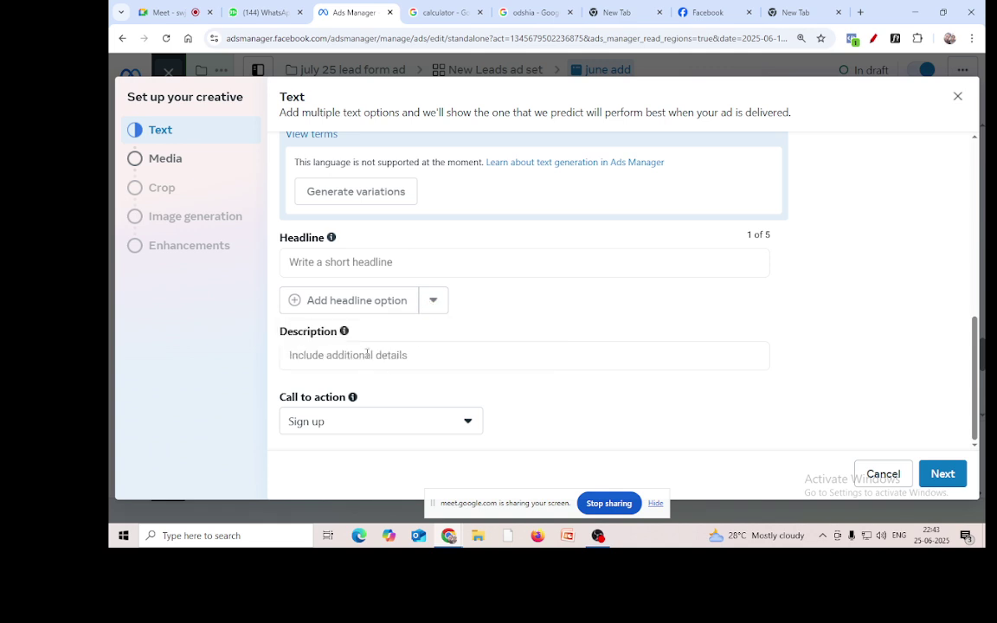
click(388, 261)
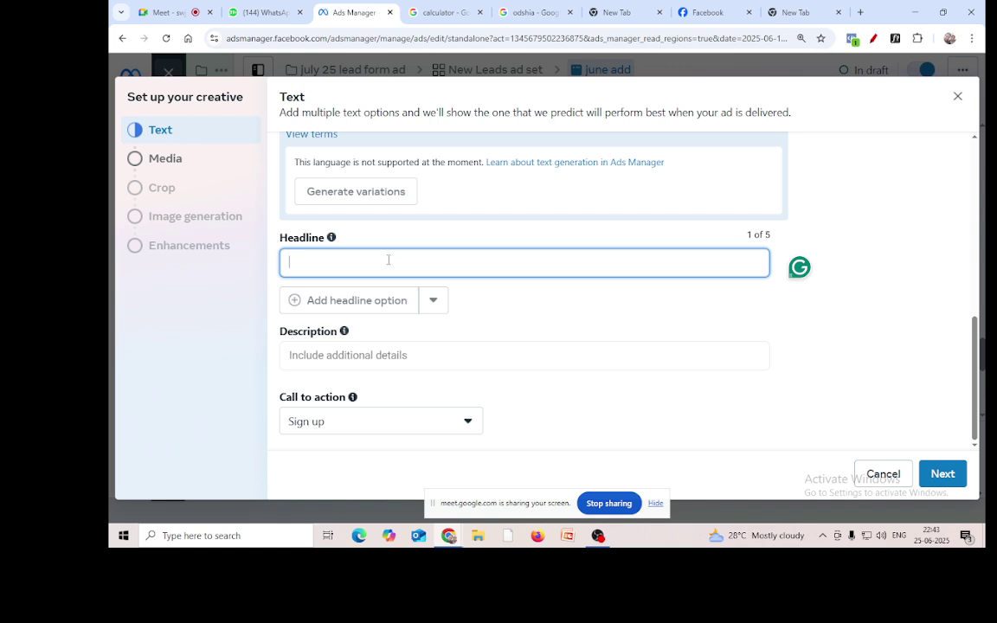
Enter the headline '100% placement Assistance', replacing the all-caps 'ASS' ending.
click(378, 355)
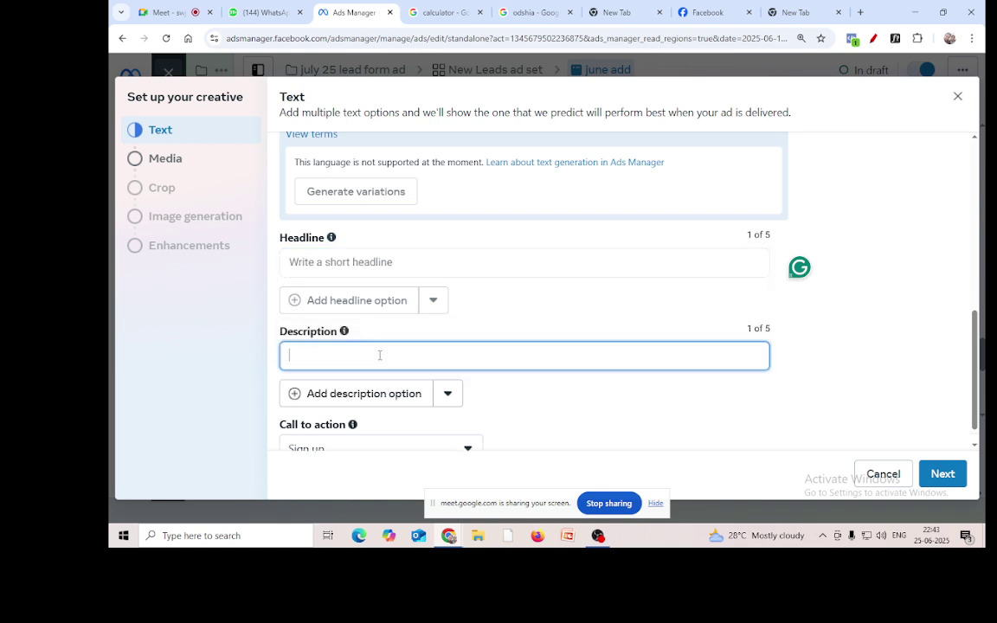
click(378, 260)
scroll(427, 292, up, 5)
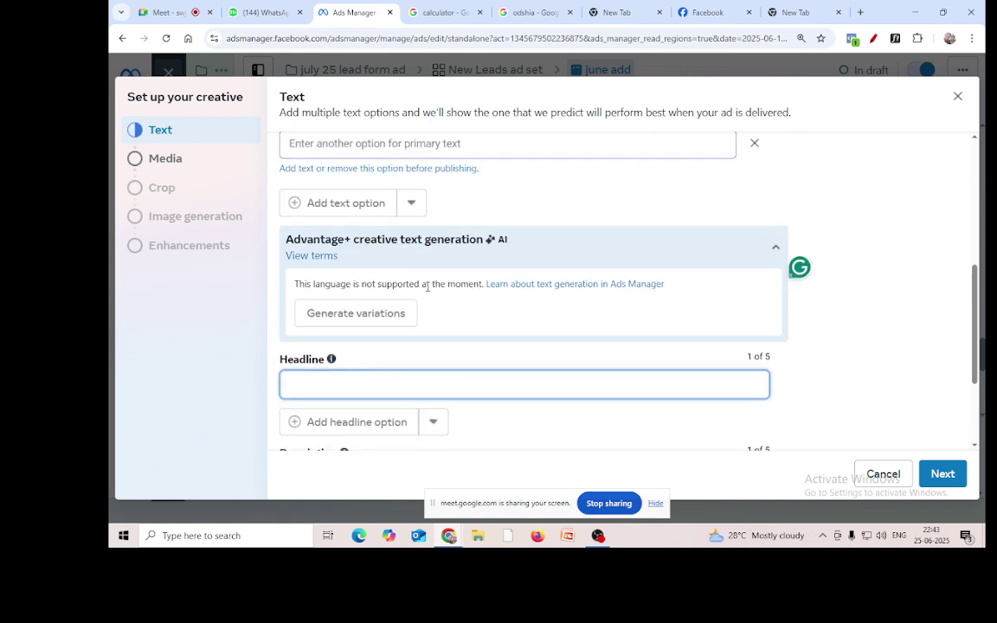
scroll(422, 335, up, 2)
scroll(422, 335, down, 5)
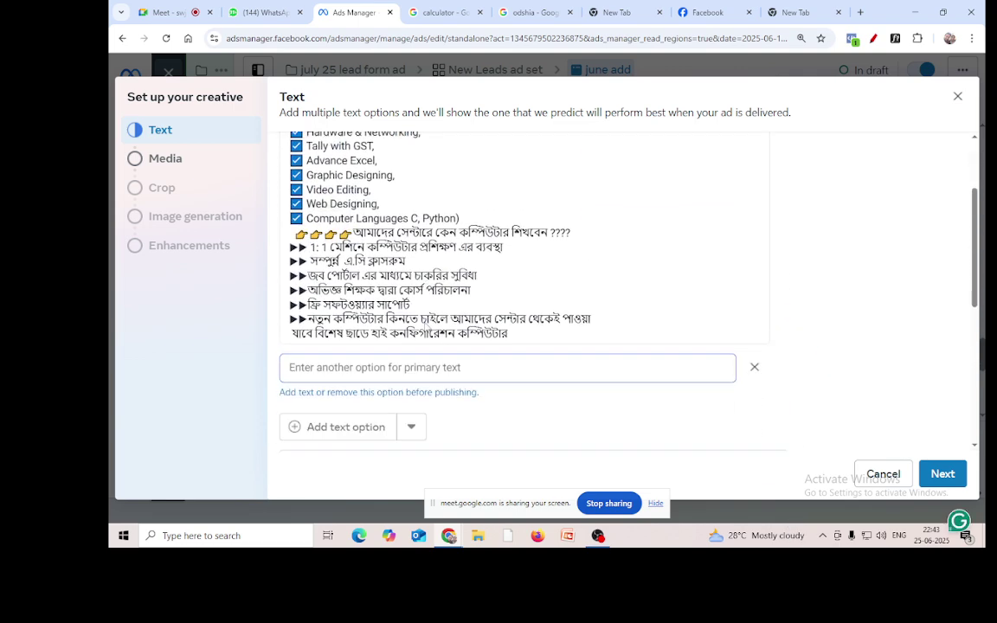
scroll(423, 335, down, 1)
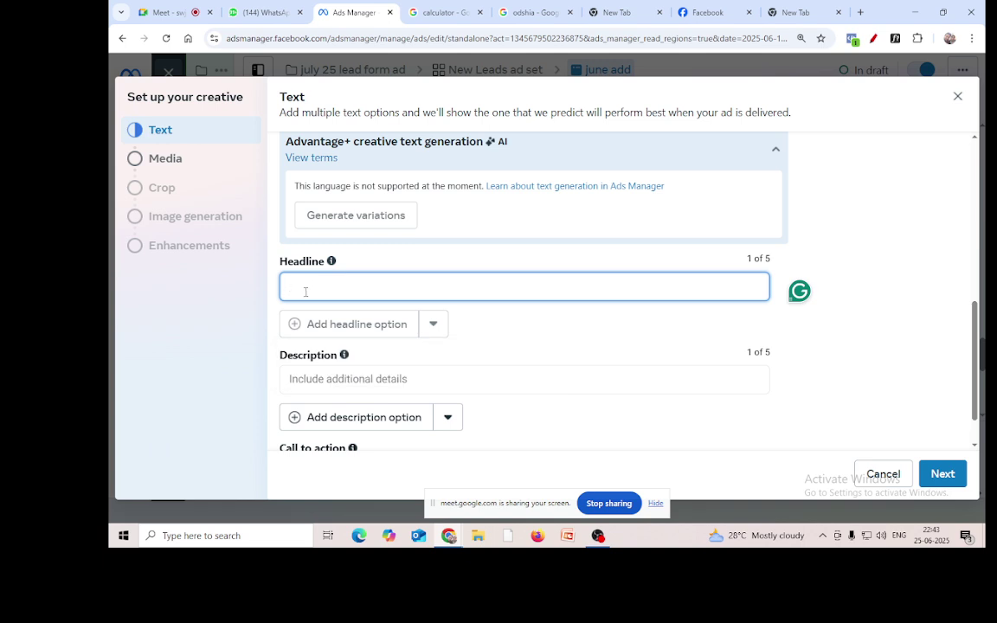
mouse_move(328, 265)
text(00%)
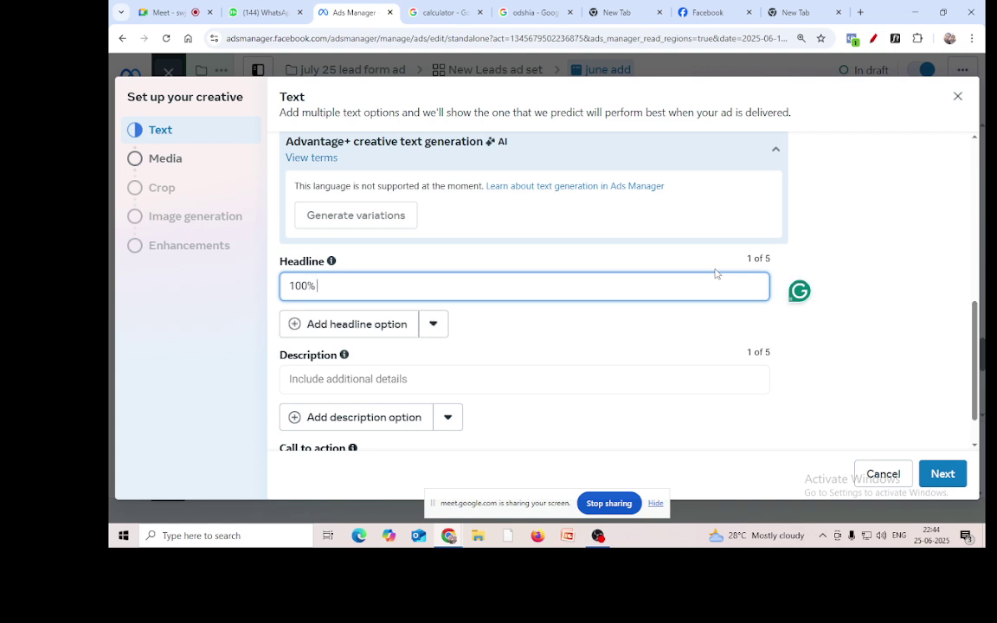
text( placement ASSISTANCE)
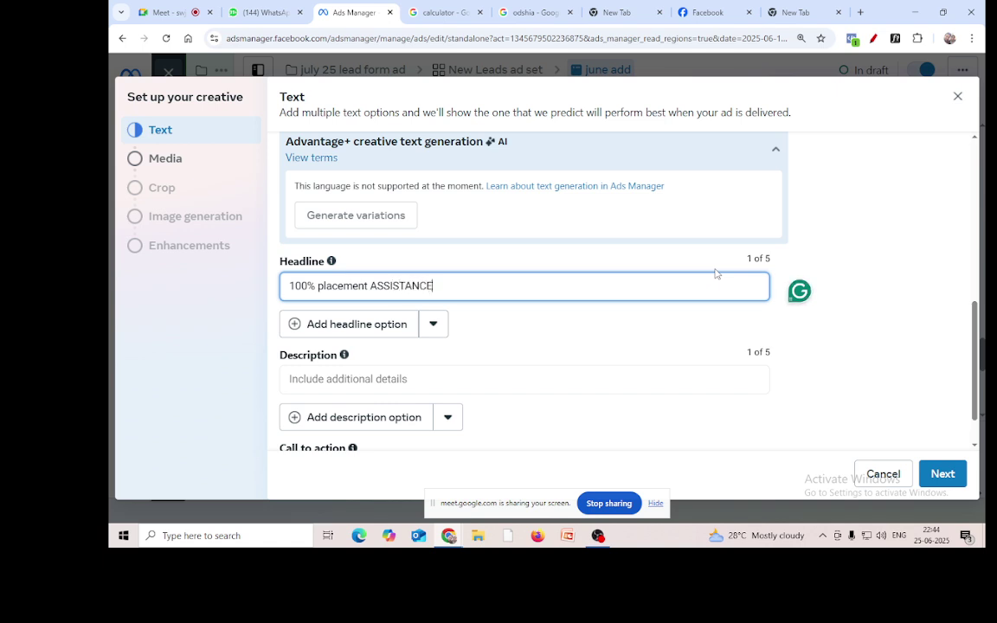
key(BackSpace)
key(BackSpace)
key(BackSpace)
key(BackSpace)
key(BackSpace)
key(BackSpace)
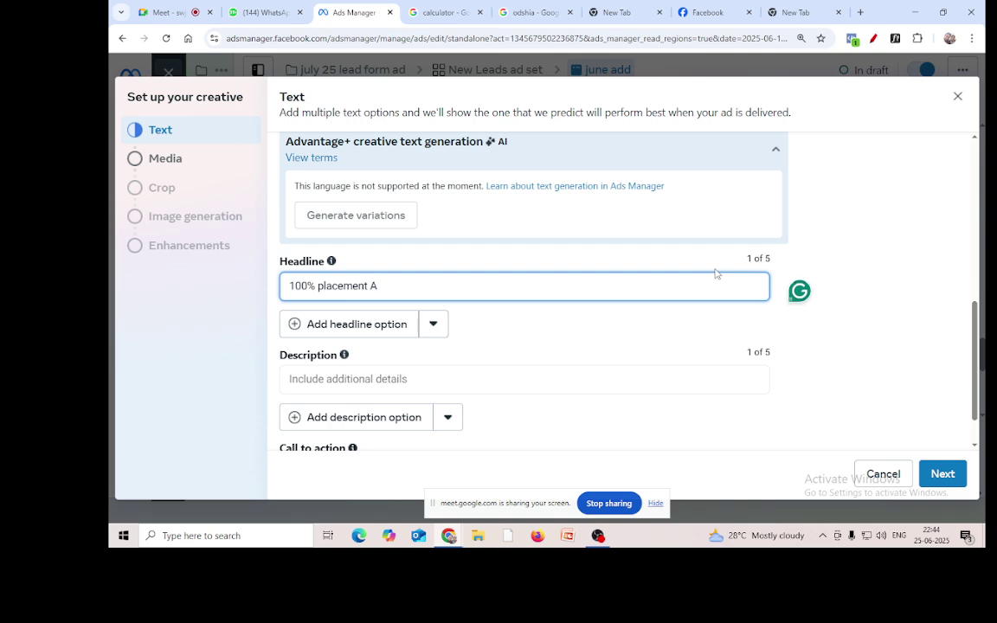
text(ssistance)
click(435, 326)
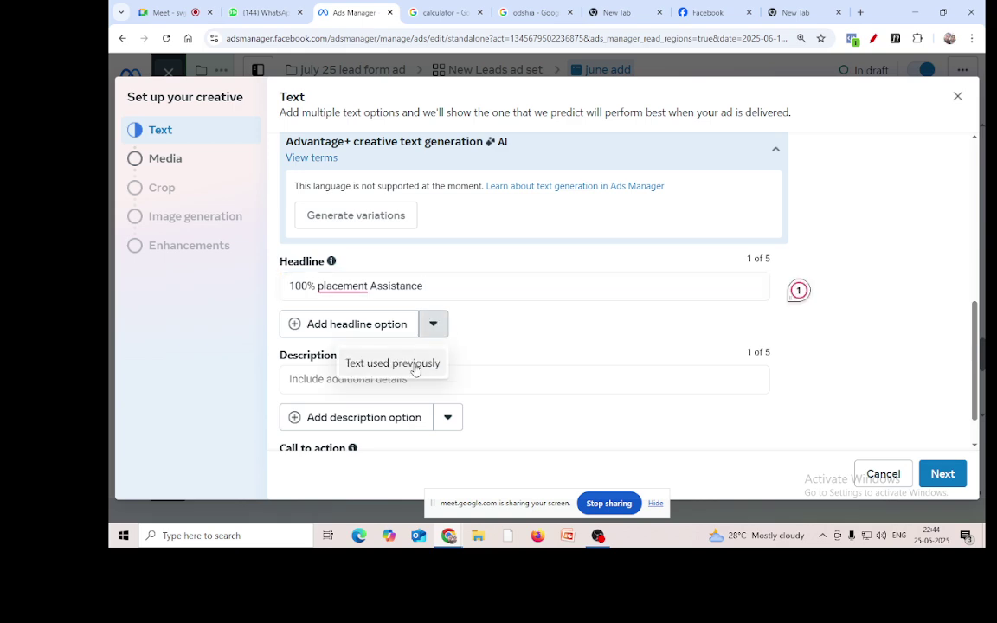
click(416, 364)
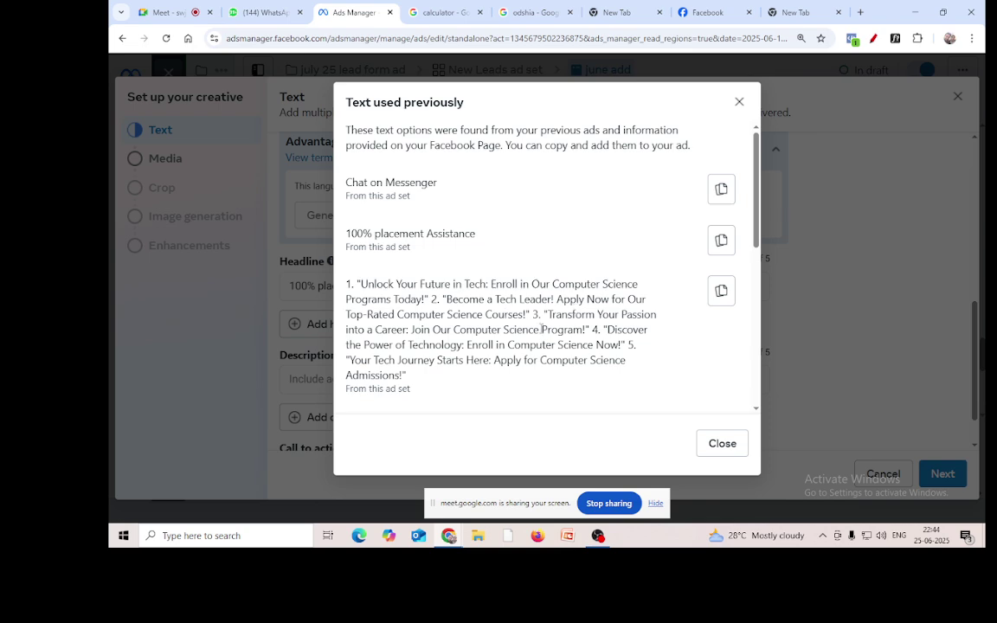
click(720, 444)
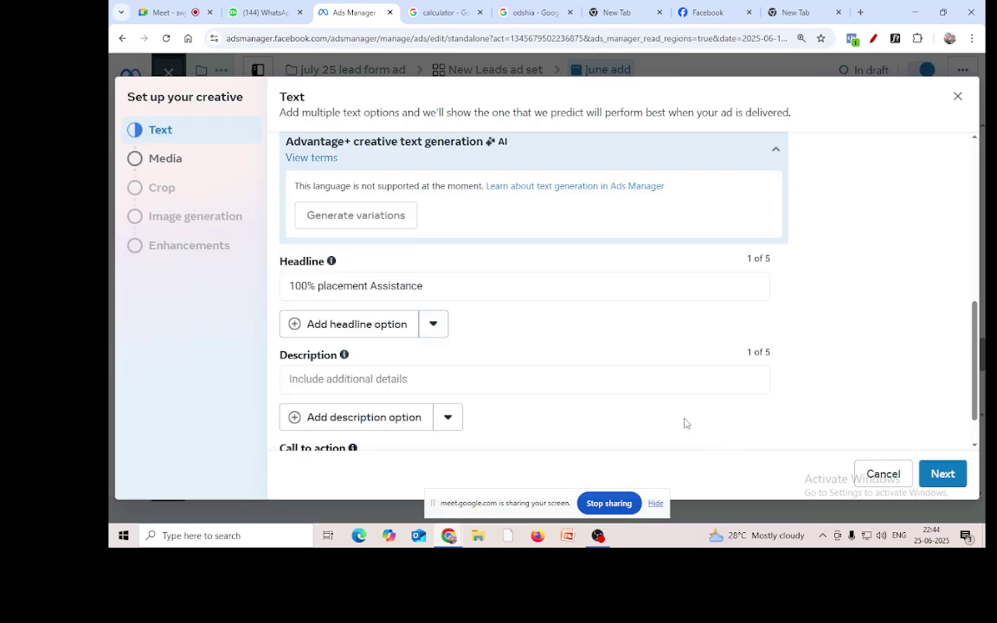
scroll(433, 381, down, 1)
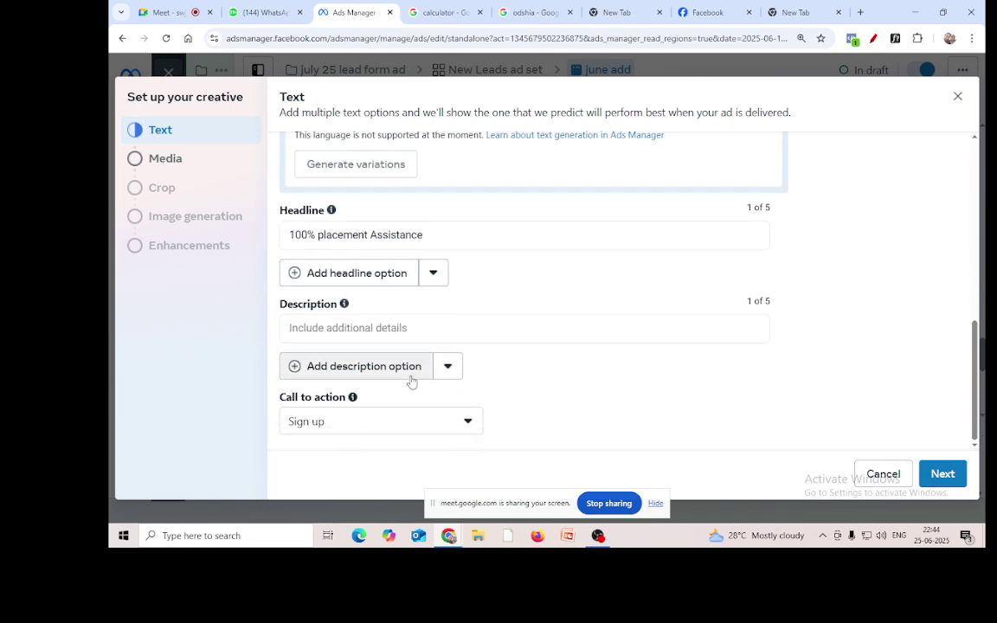
Enter the description 'Learn today earn tomorrow', correcting the misspelled 'tommorow'.
click(376, 330)
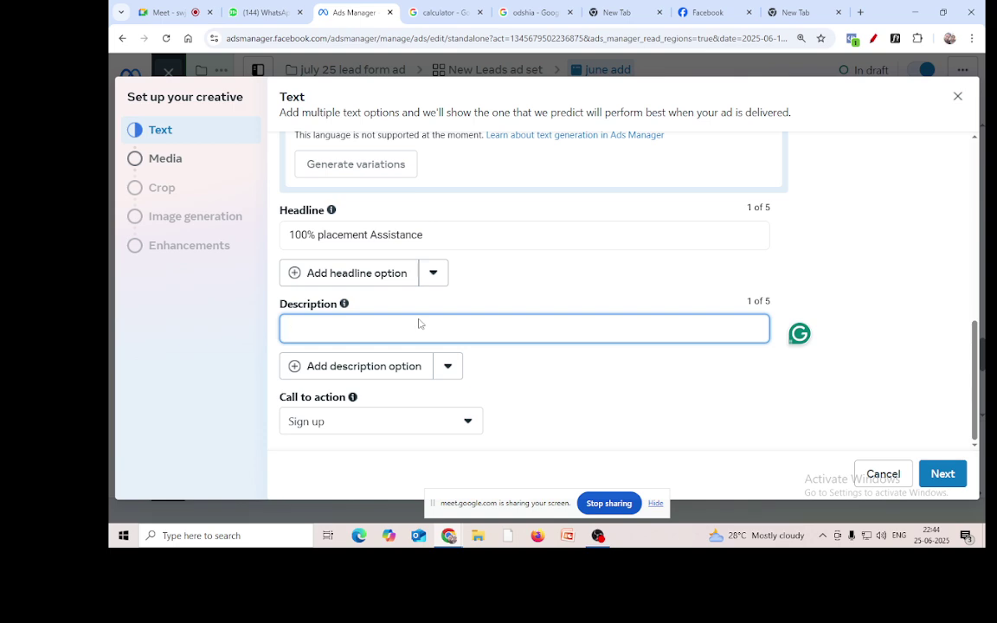
text(Learn today earn)
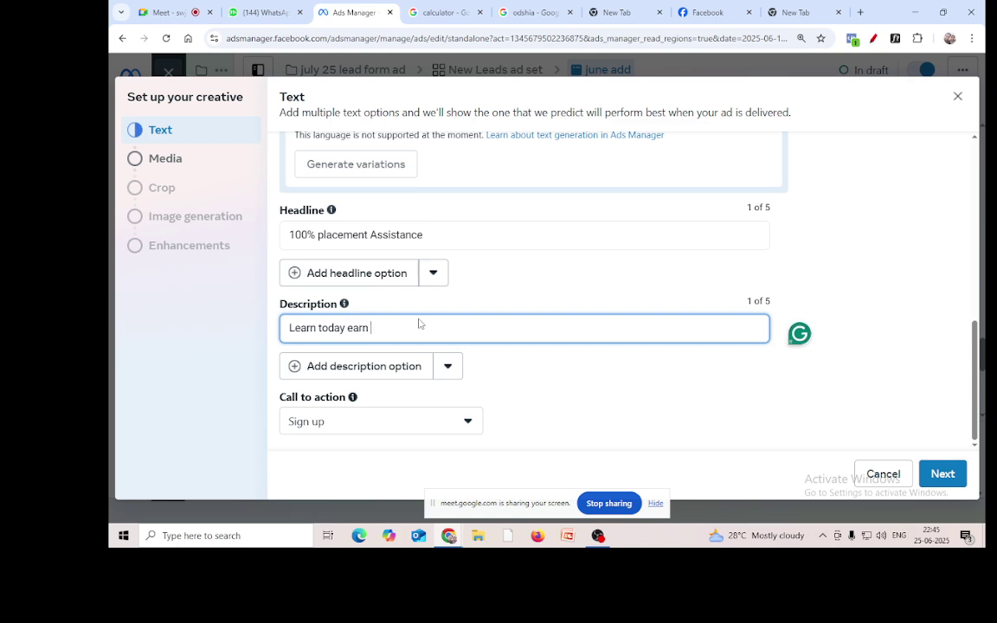
text( tommorow)
right_click(412, 329)
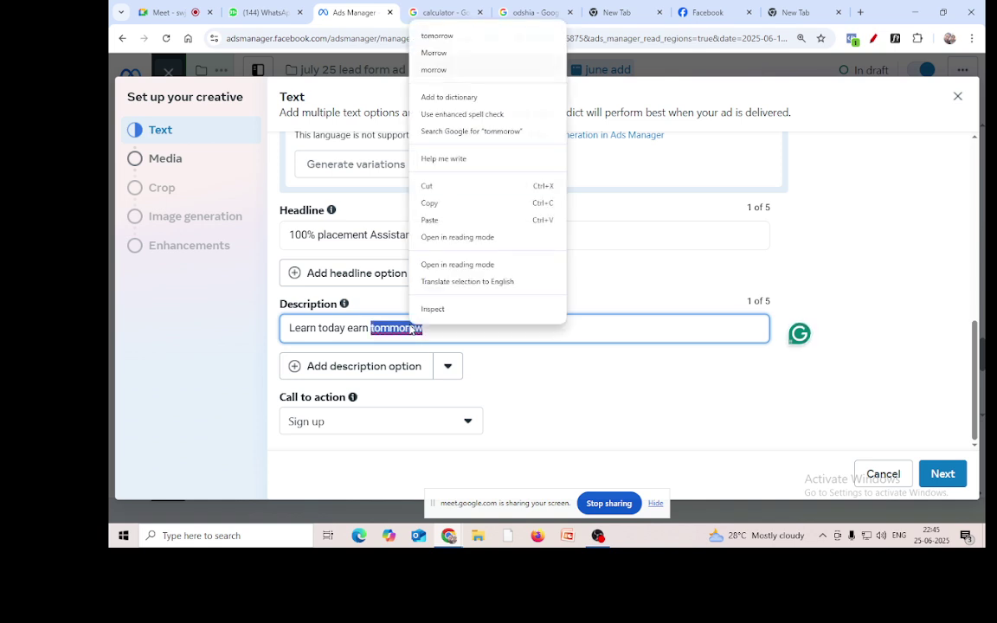
click(463, 36)
click(448, 367)
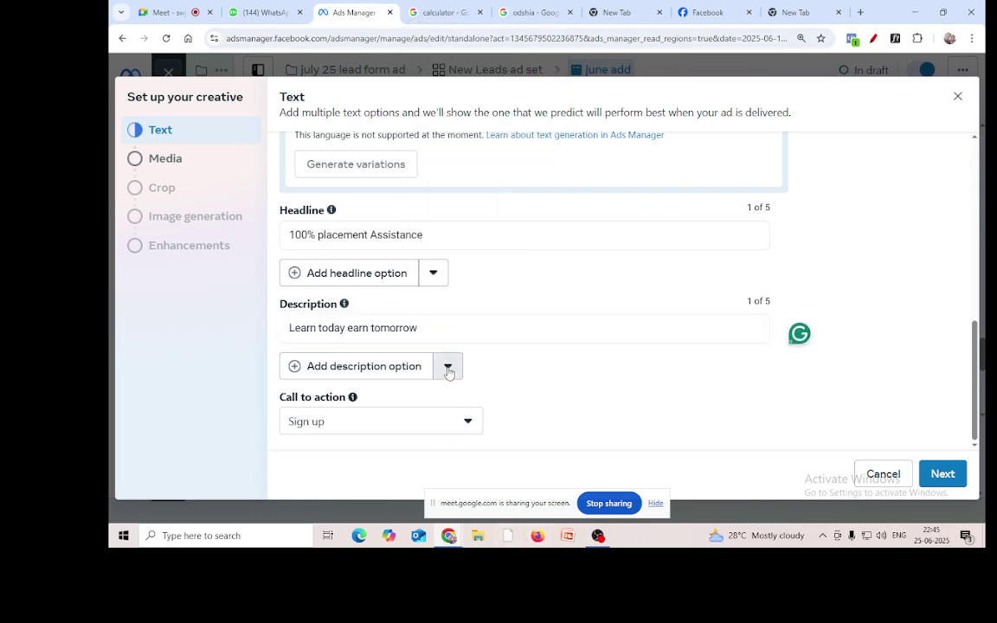
Browse the previously used description texts, then close that list without choosing one.
click(425, 407)
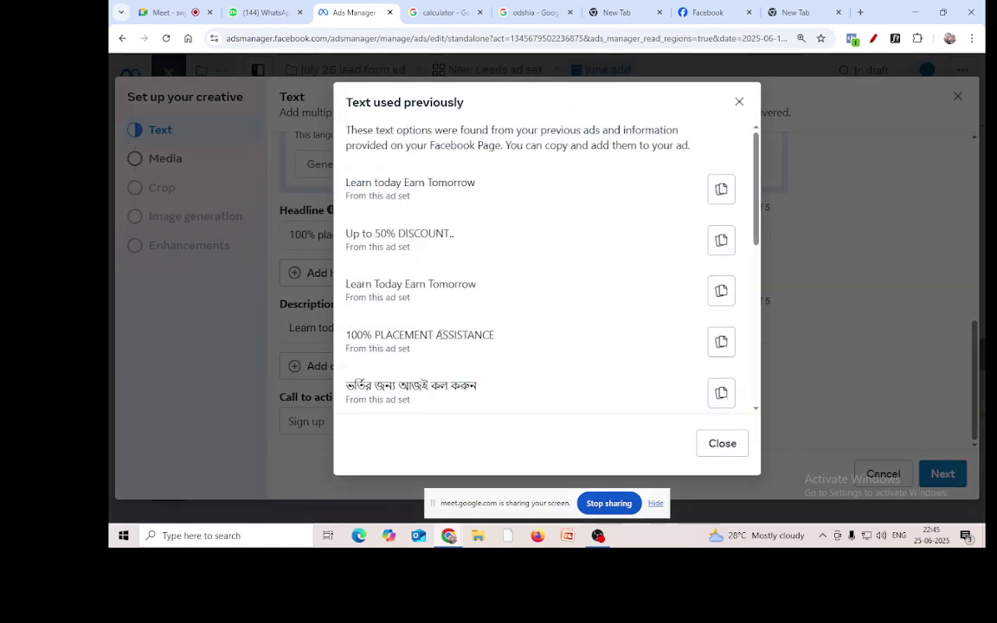
scroll(440, 334, down, 1)
scroll(442, 340, down, 2)
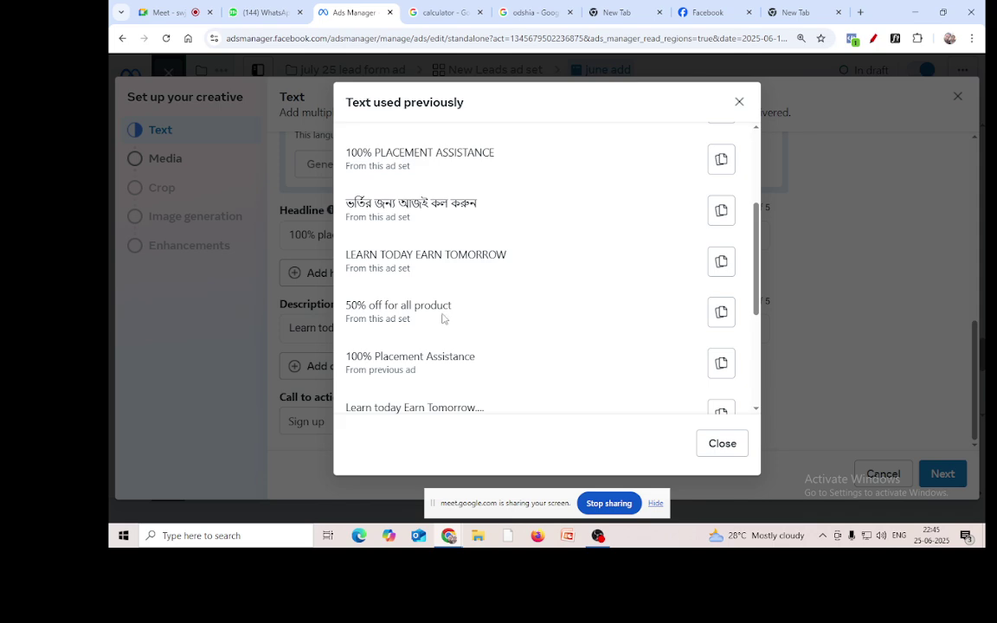
scroll(442, 336, down, 2)
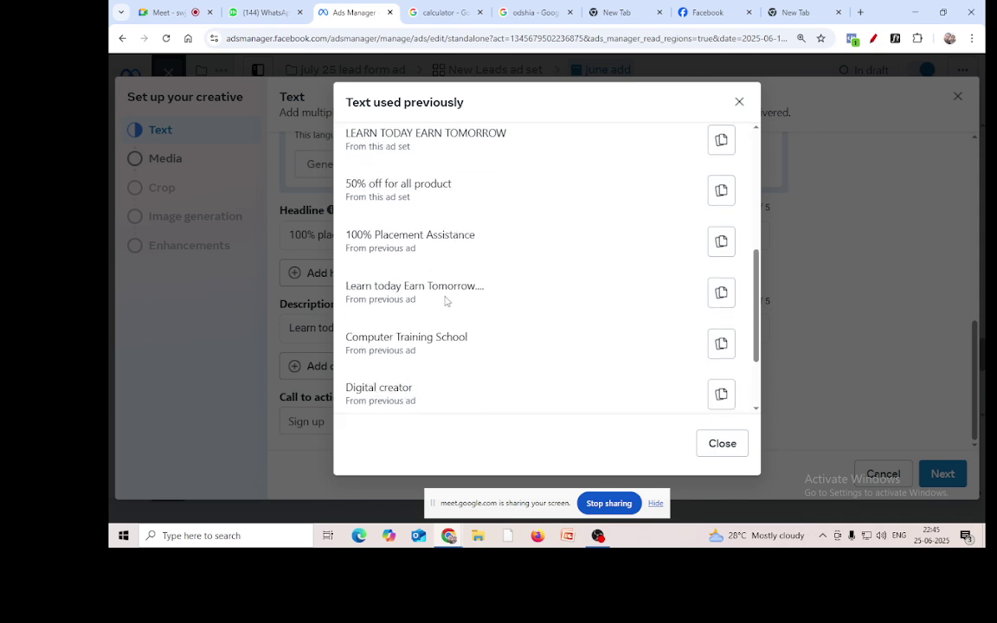
scroll(411, 314, down, 2)
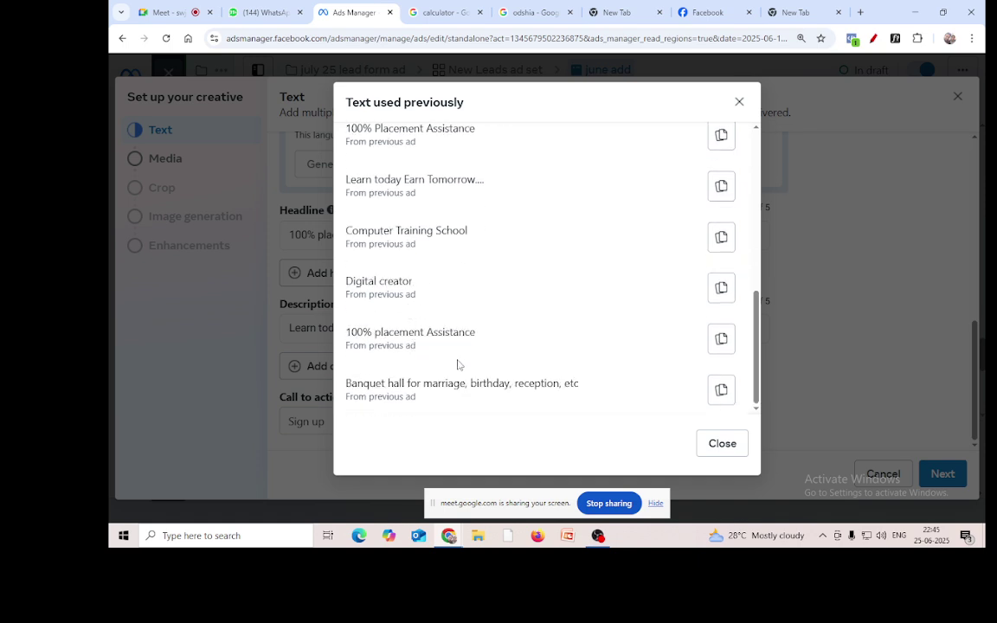
scroll(460, 355, up, 8)
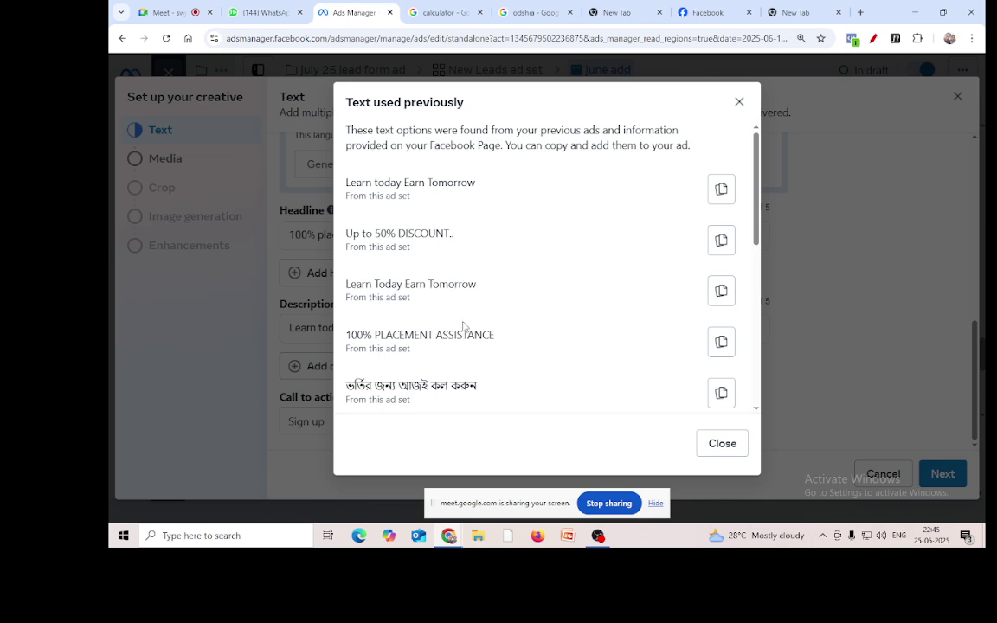
scroll(442, 305, down, 1)
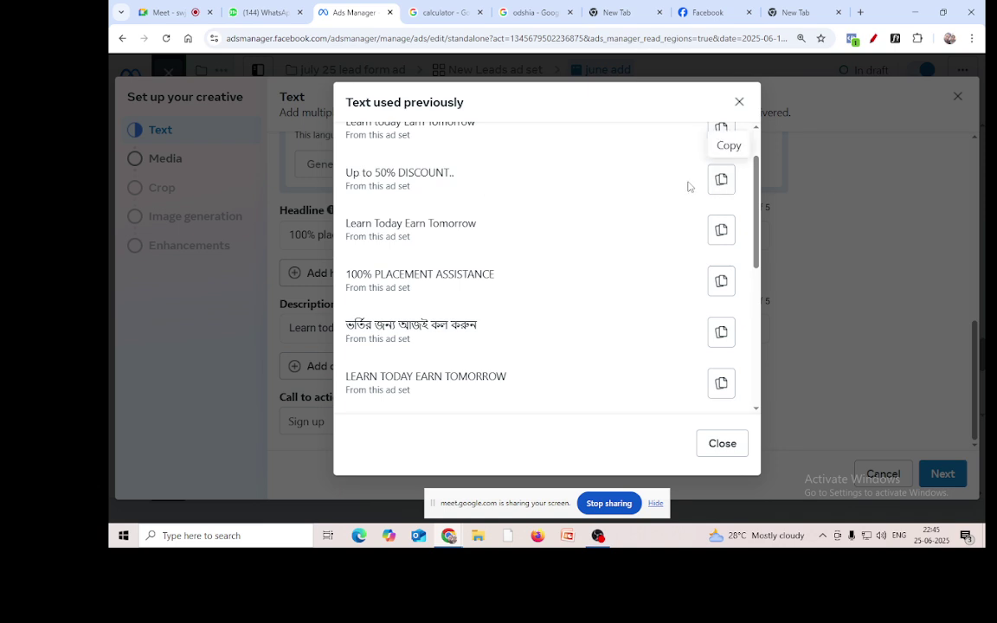
click(740, 102)
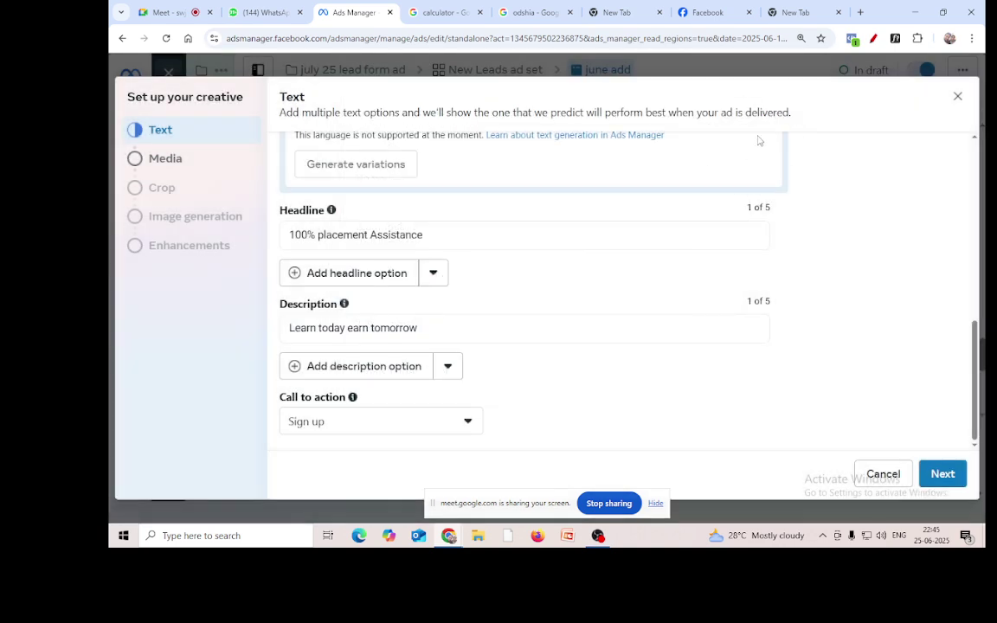
click(467, 423)
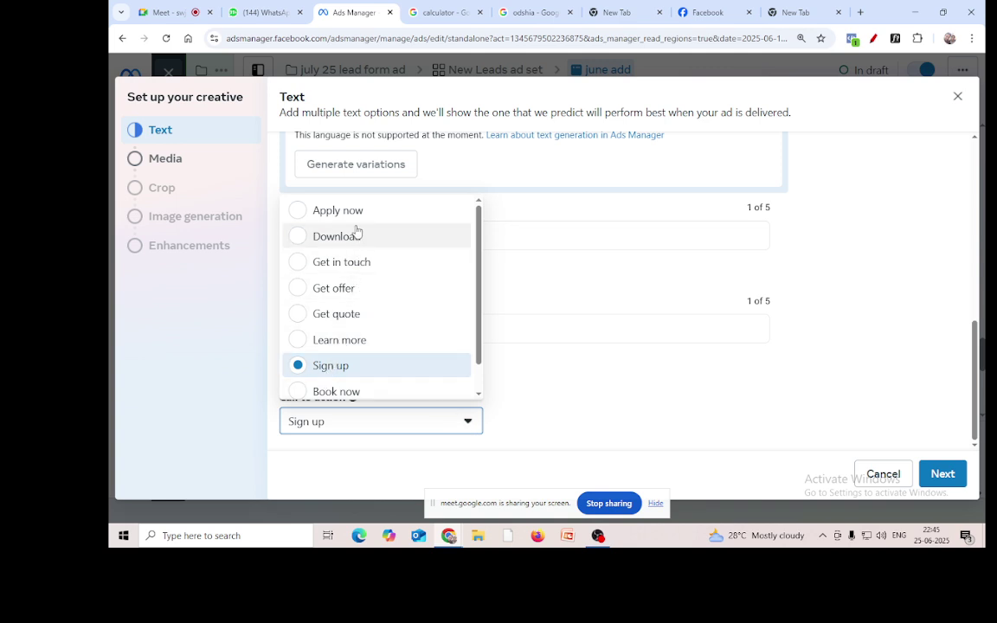
click(627, 385)
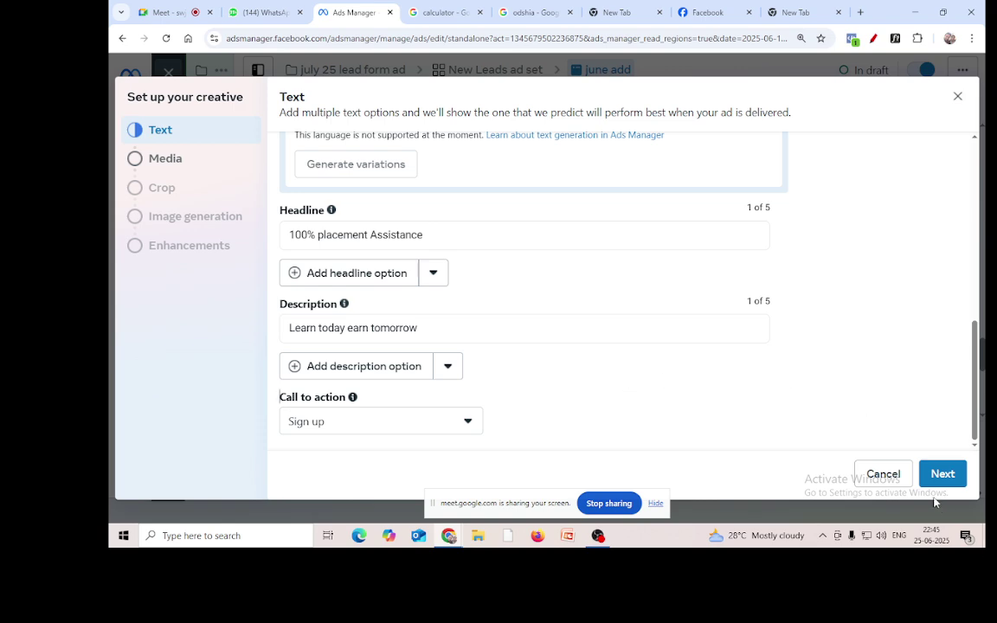
click(937, 476)
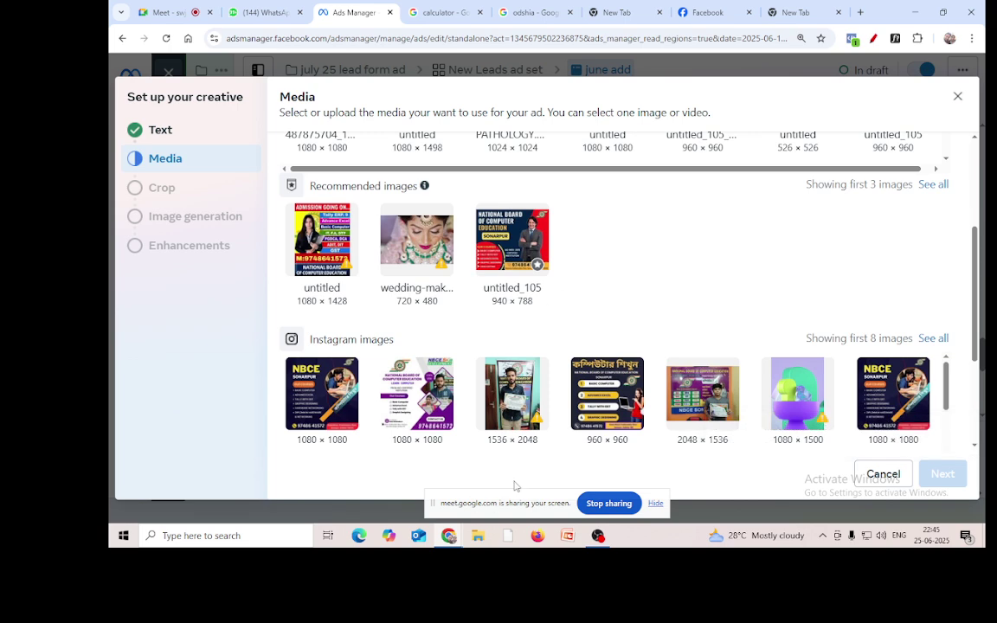
Choose the 960×960 computer-course Instagram poster and continue to the Crop step.
click(613, 394)
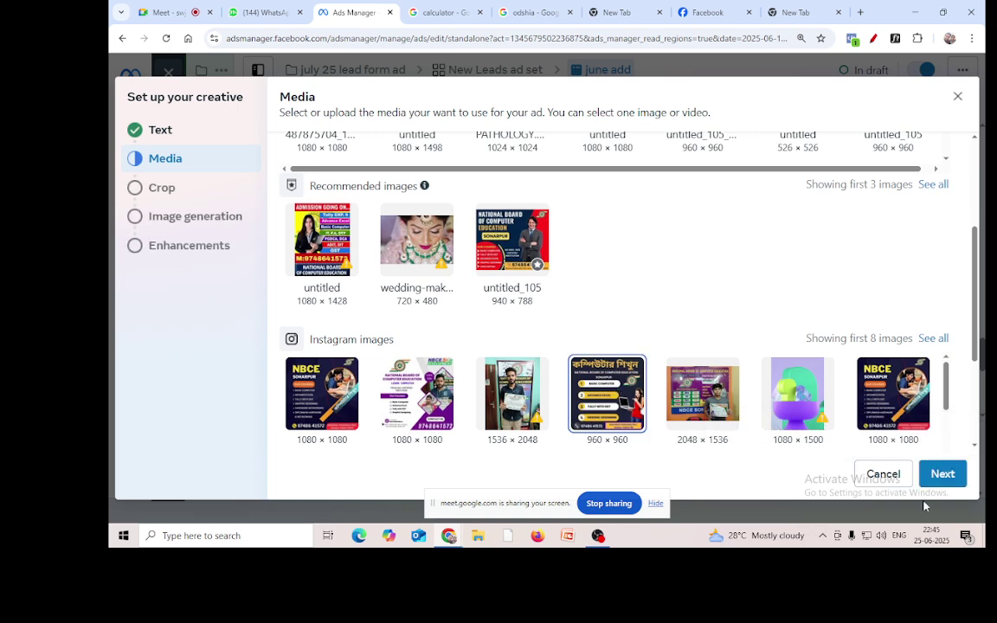
click(950, 477)
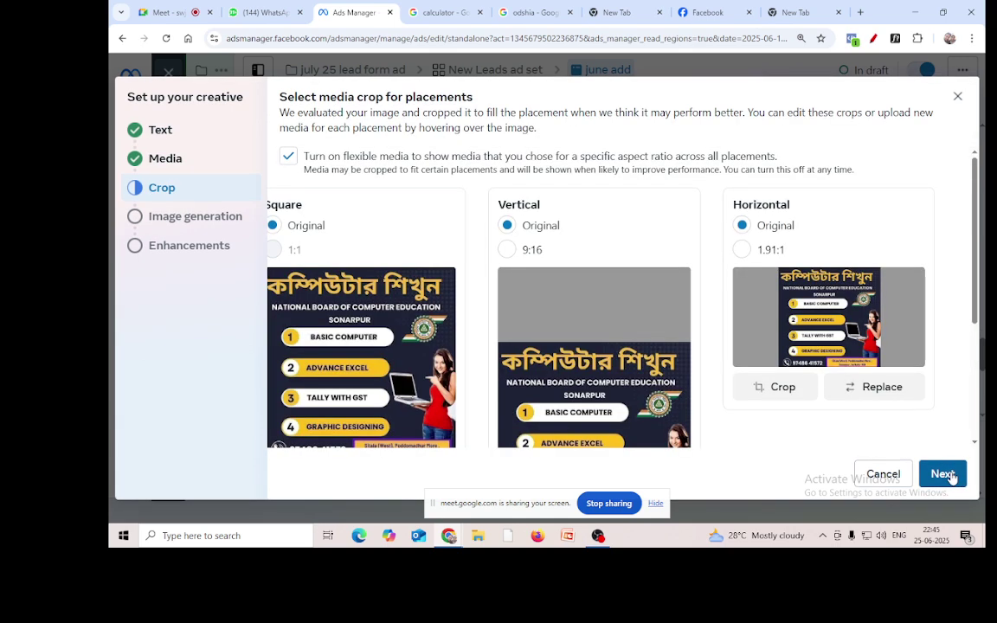
Accept the default placement crops and skip AI image generation.
scroll(663, 383, down, 2)
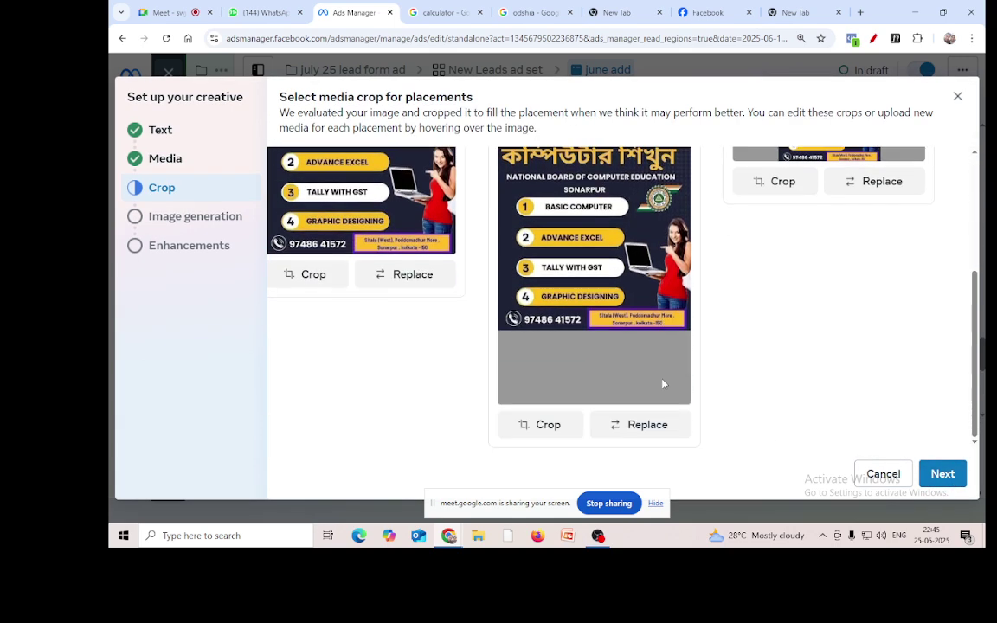
scroll(610, 424, up, 1)
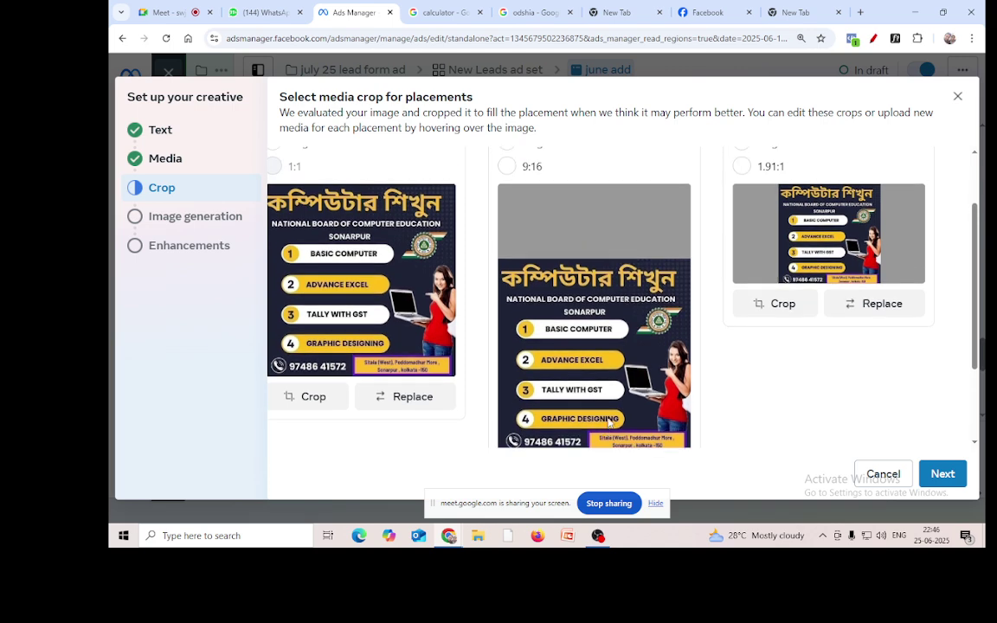
scroll(608, 422, up, 1)
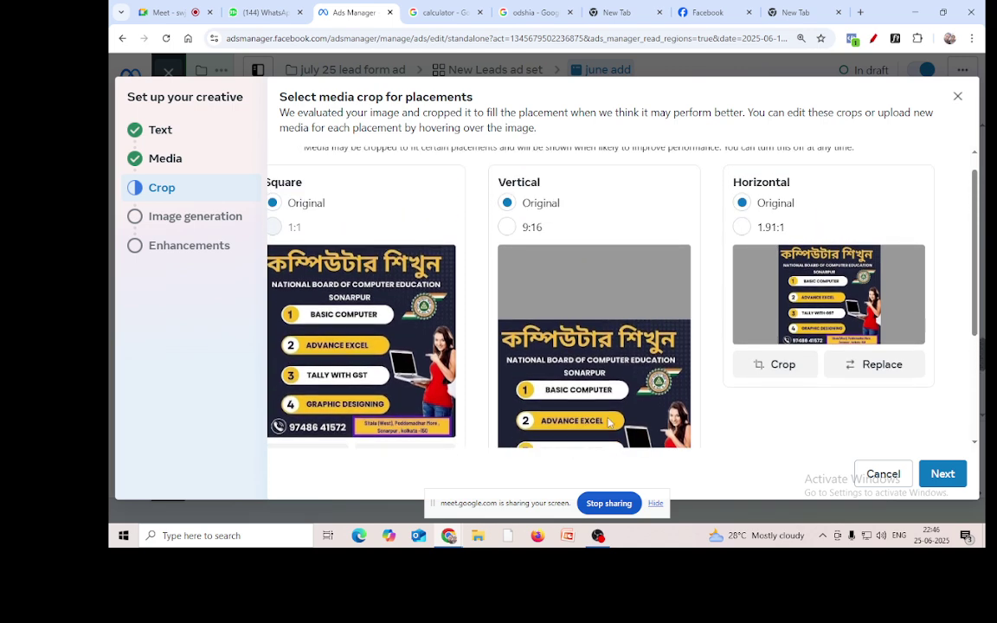
click(944, 474)
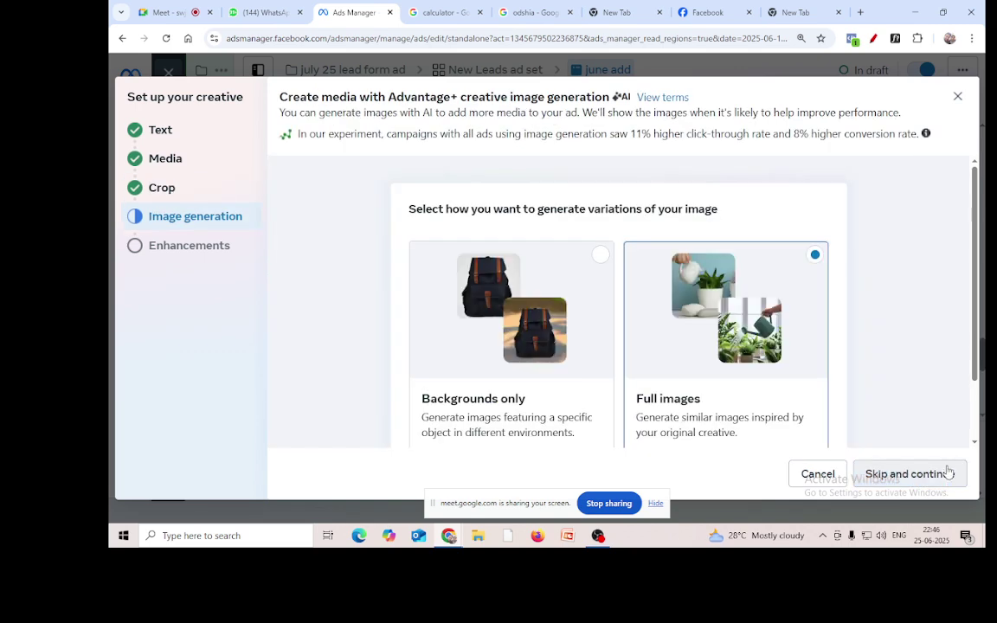
click(817, 476)
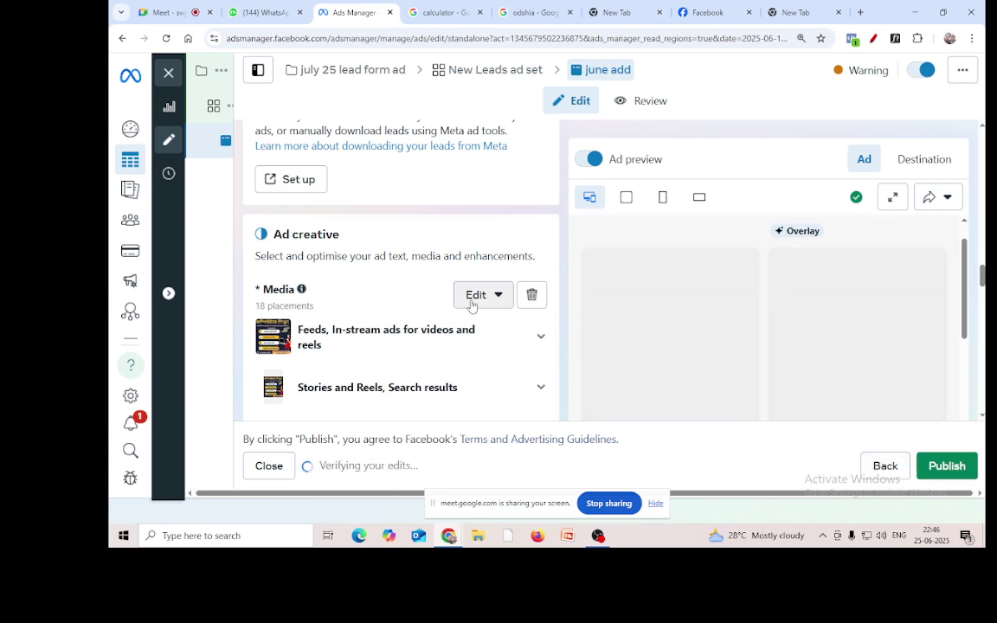
Scroll through the saved 'june add' ad's preview panel.
scroll(472, 299, down, 2)
scroll(470, 305, down, 2)
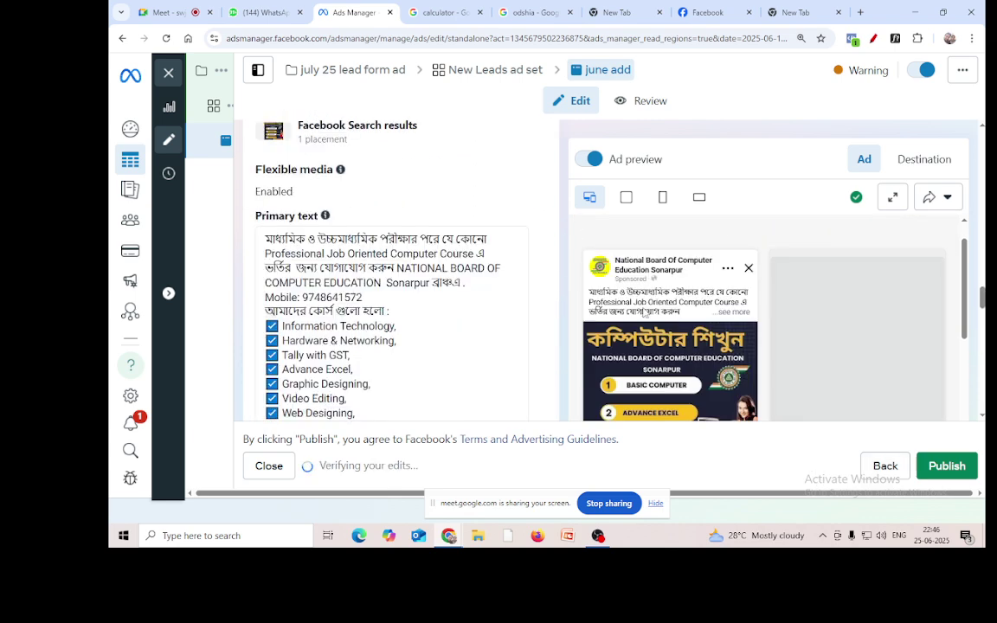
scroll(726, 321, down, 2)
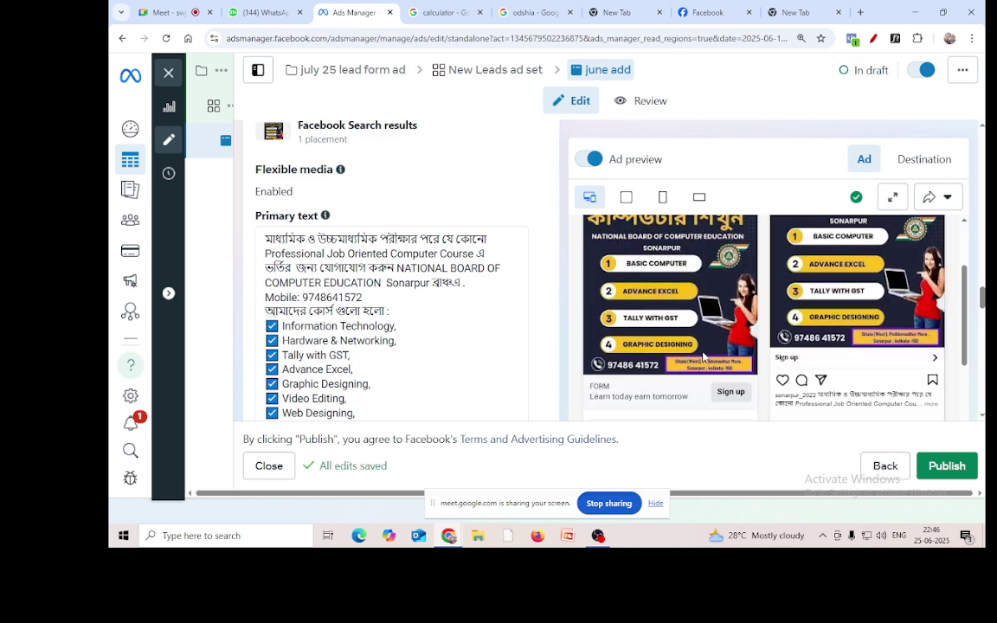
scroll(703, 343, up, 3)
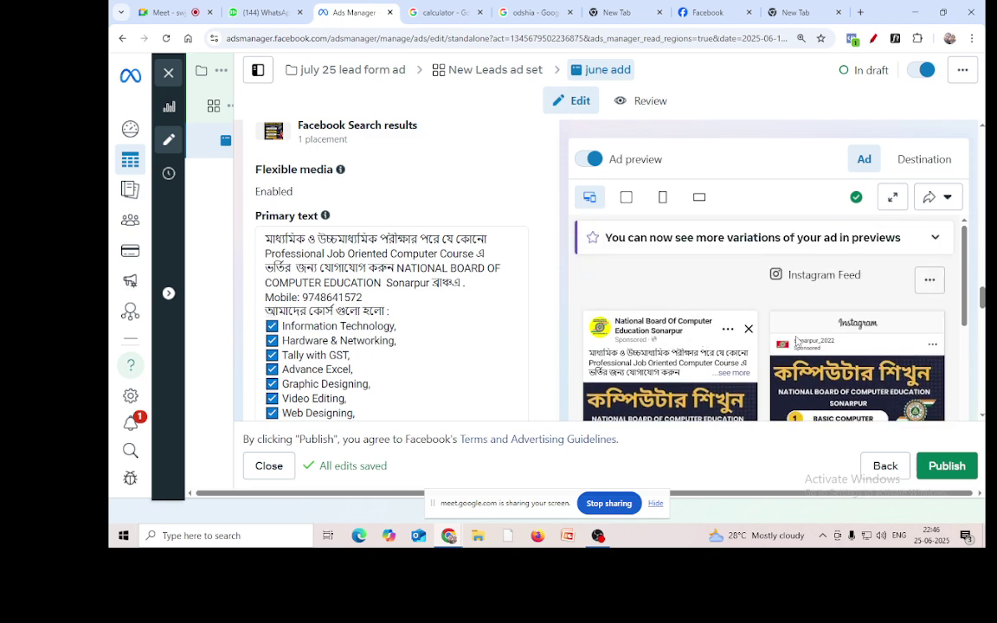
scroll(745, 346, down, 5)
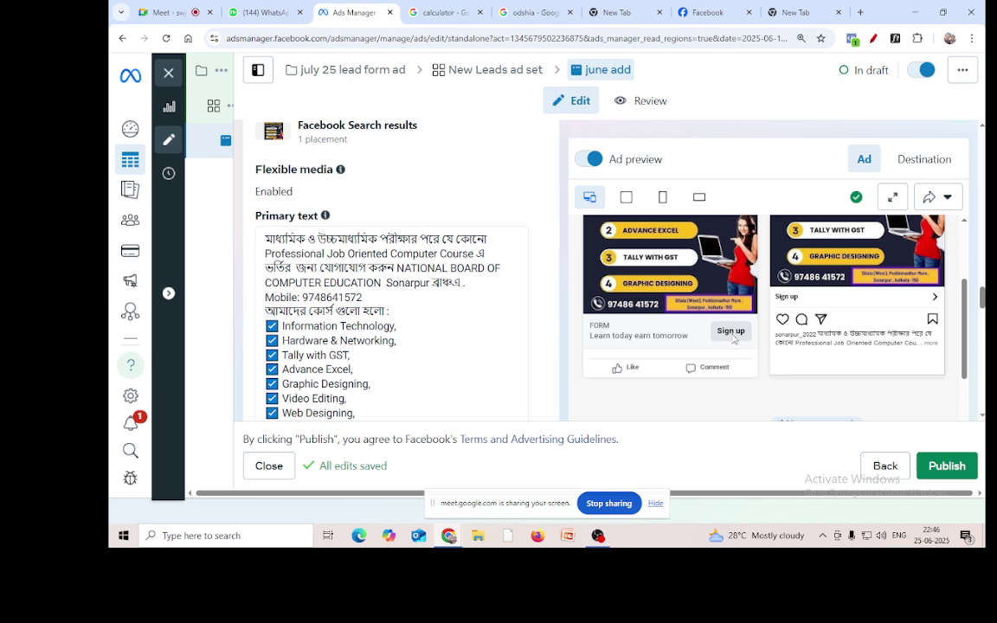
scroll(480, 319, down, 1)
scroll(783, 348, down, 3)
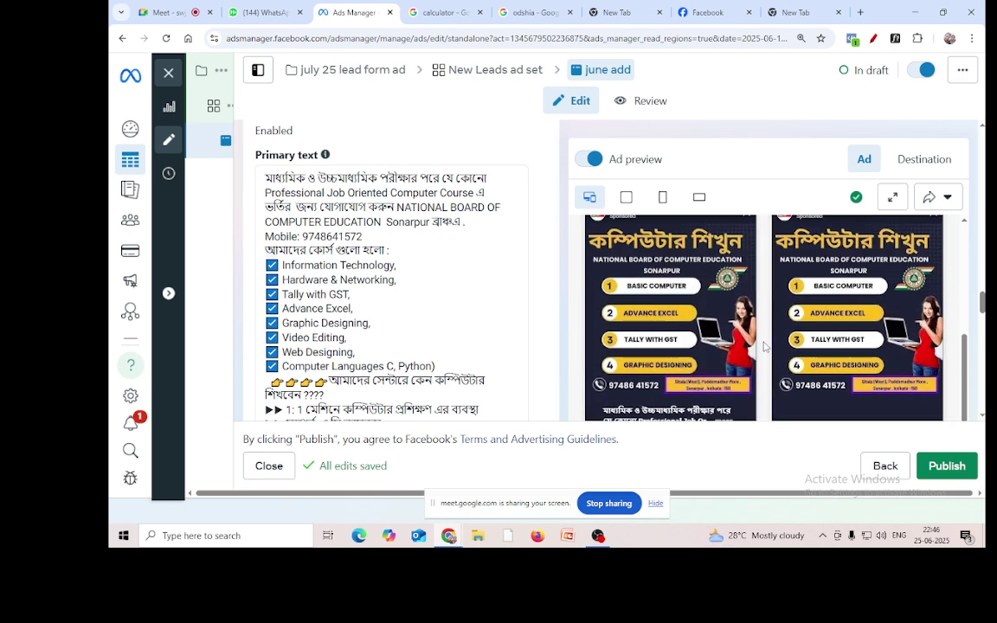
scroll(763, 346, down, 5)
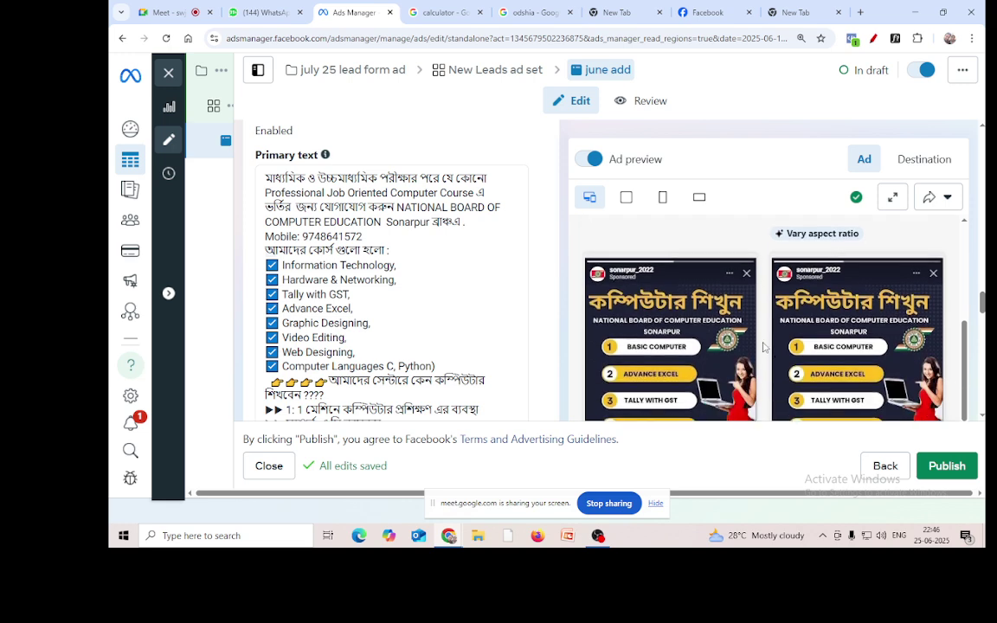
scroll(764, 346, down, 2)
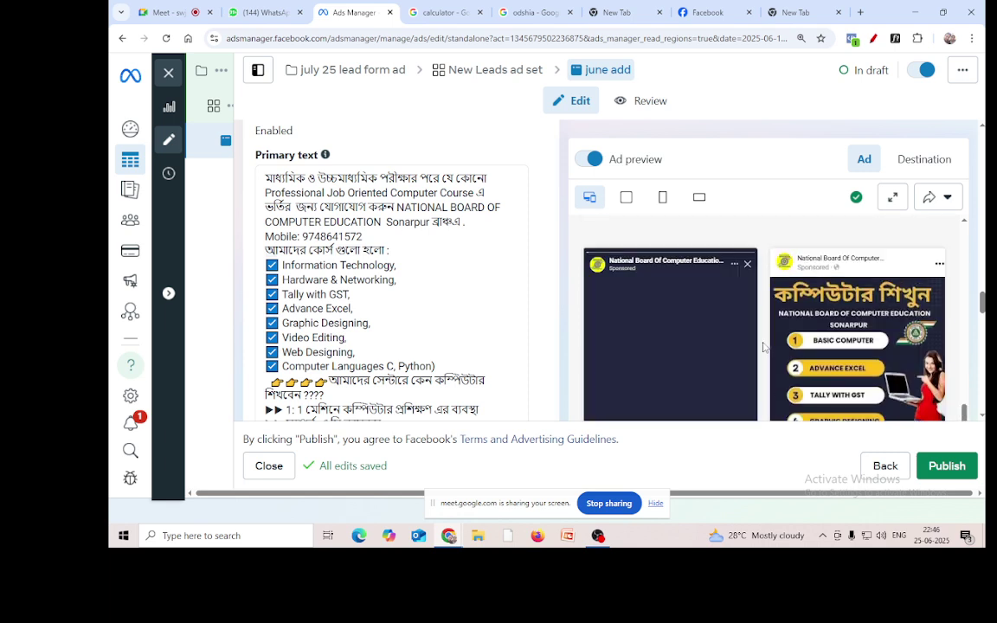
Check the ad's layout in the Feeds preview and the Stories and Reels preview.
scroll(764, 346, down, 3)
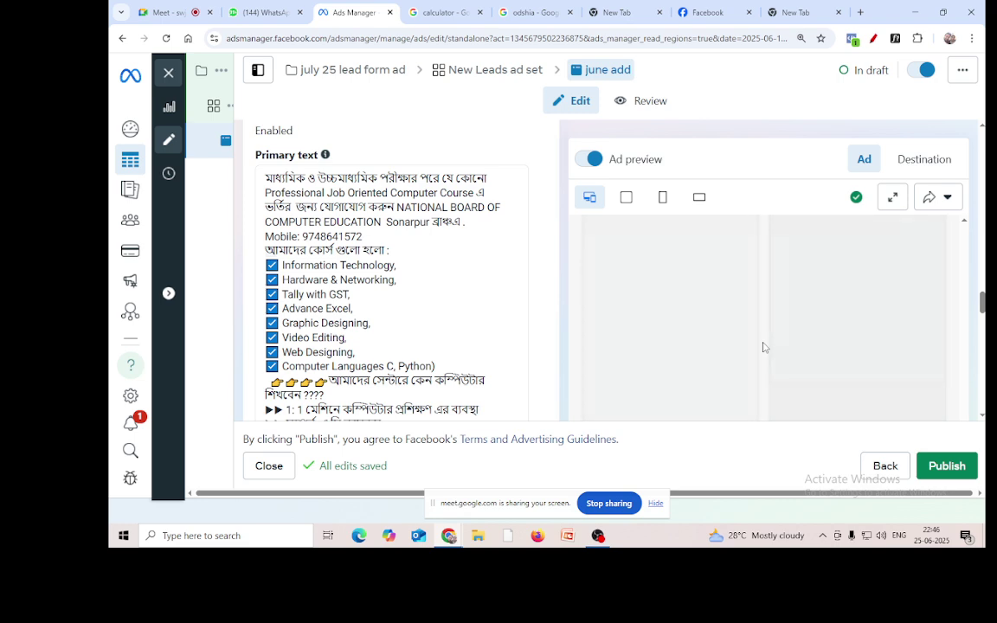
scroll(763, 347, down, 2)
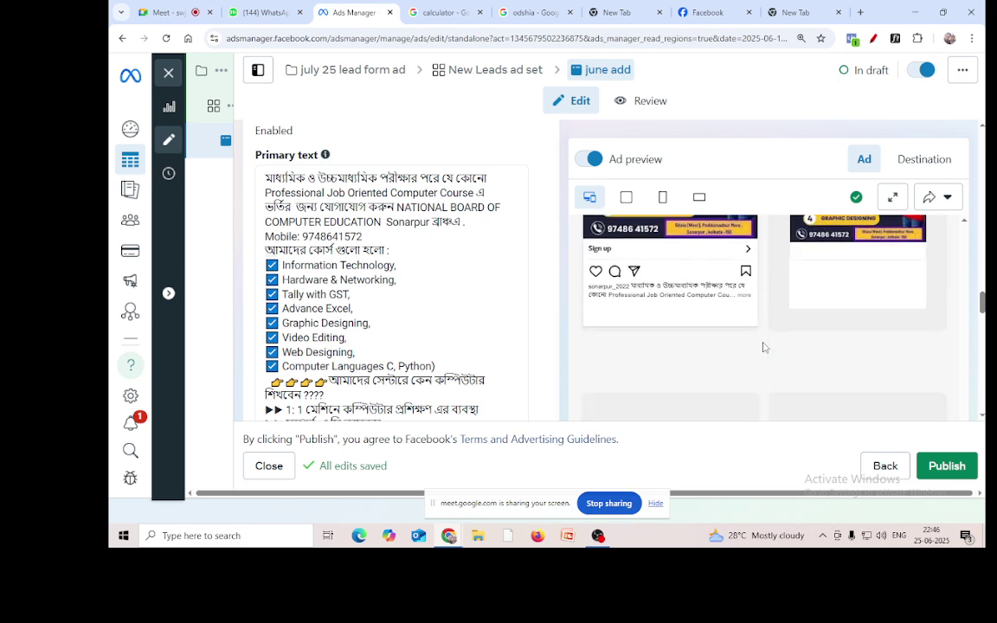
scroll(764, 348, up, 3)
scroll(764, 348, down, 1)
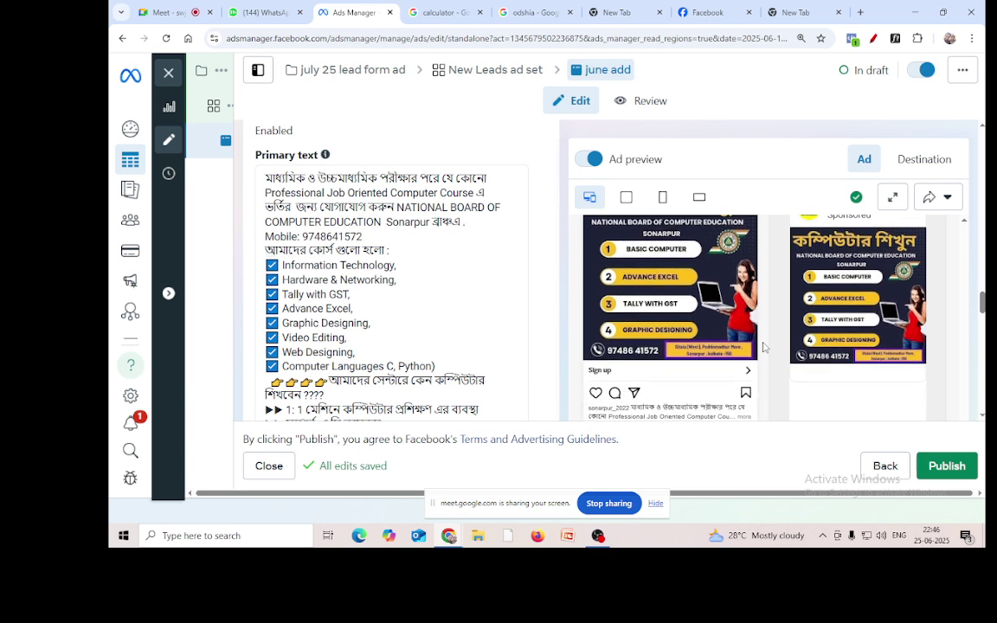
scroll(763, 347, down, 2)
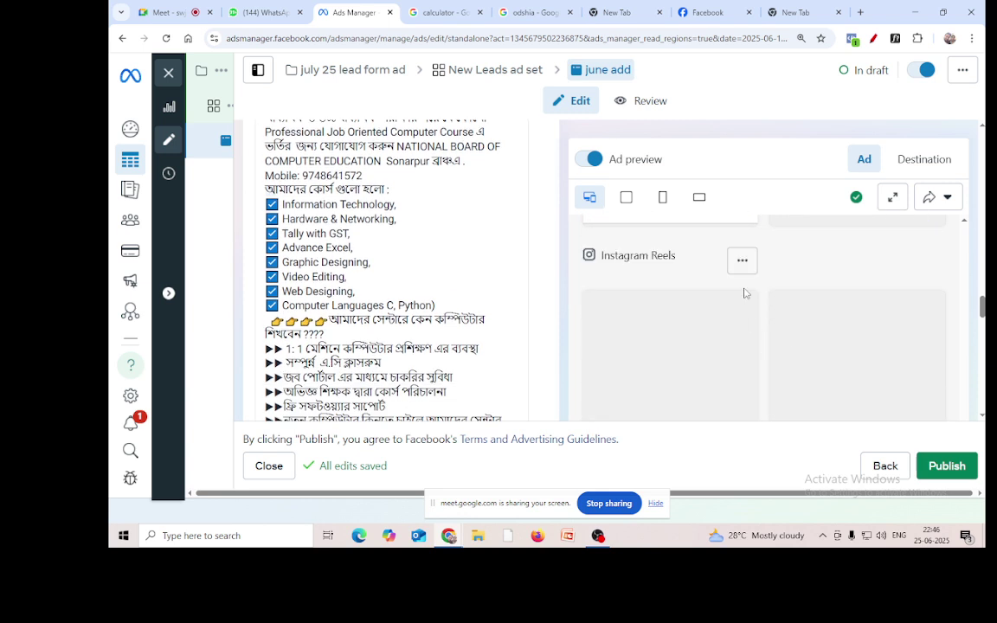
click(627, 197)
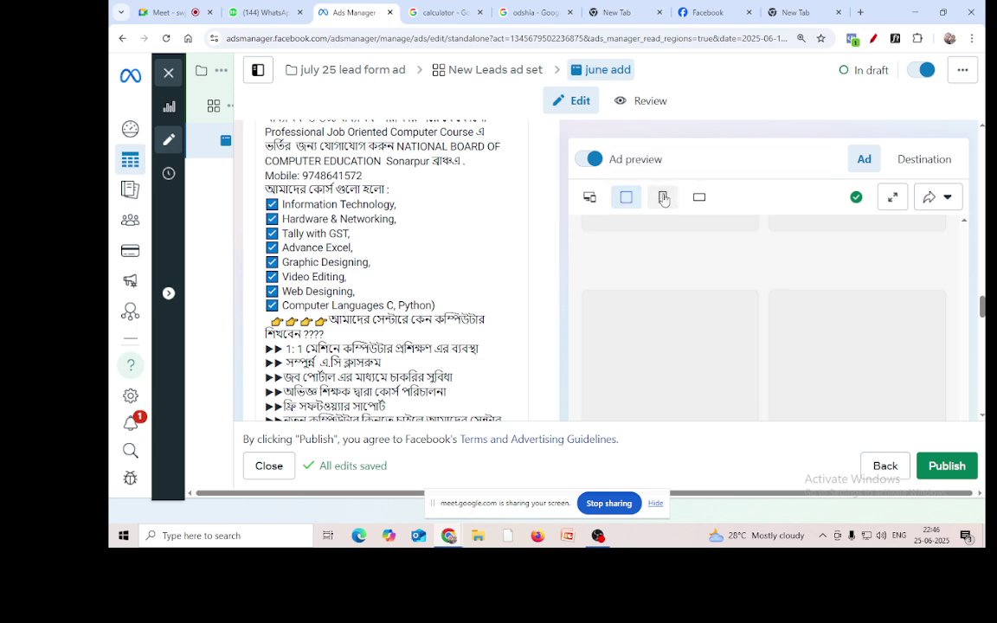
click(664, 199)
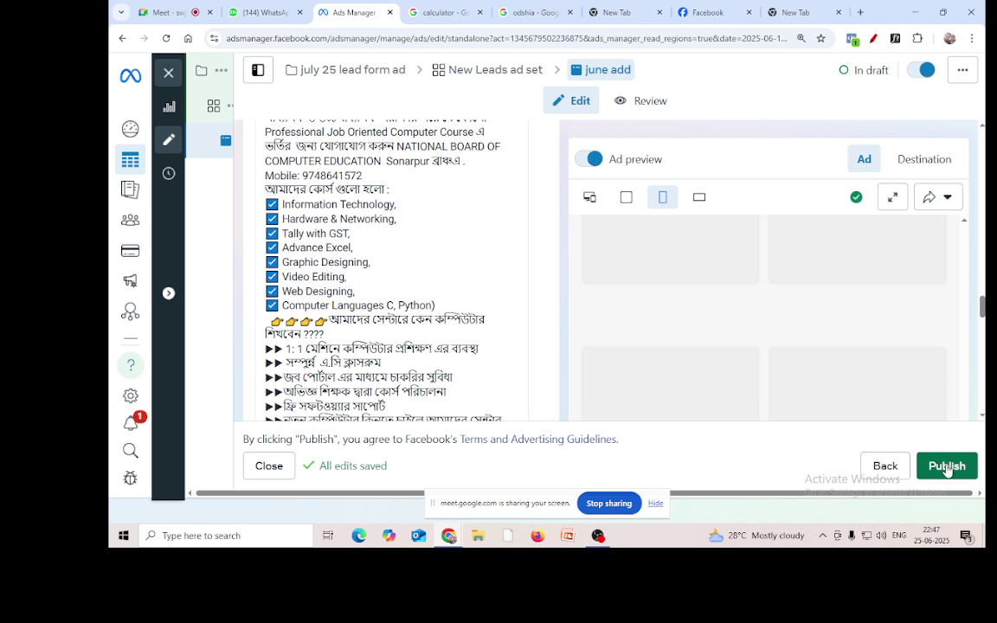
Publish the ad with its campaign, then toggle the New Leads ad on in the Ads table.
click(946, 467)
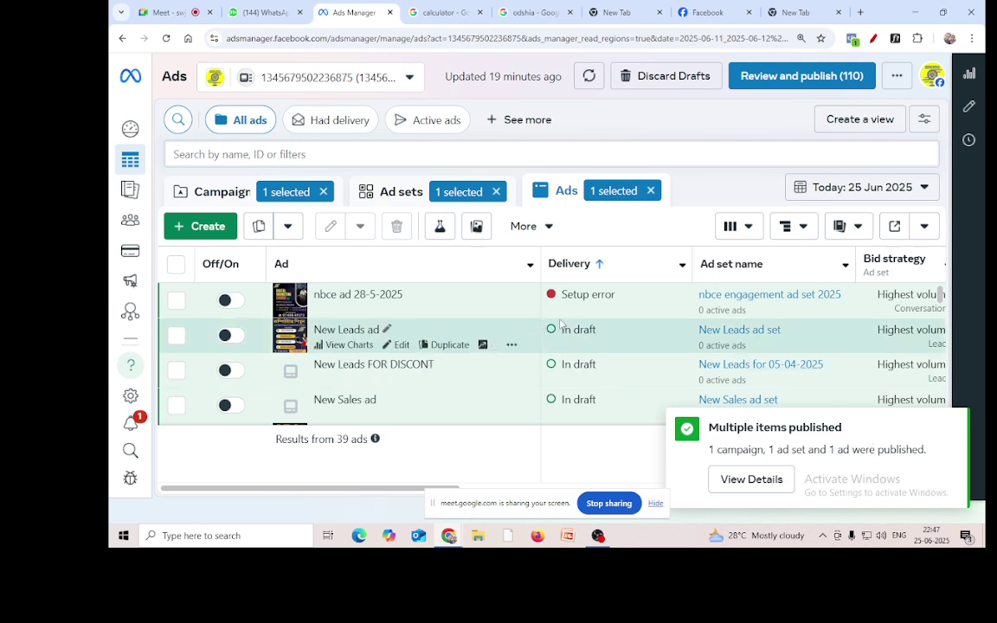
click(944, 425)
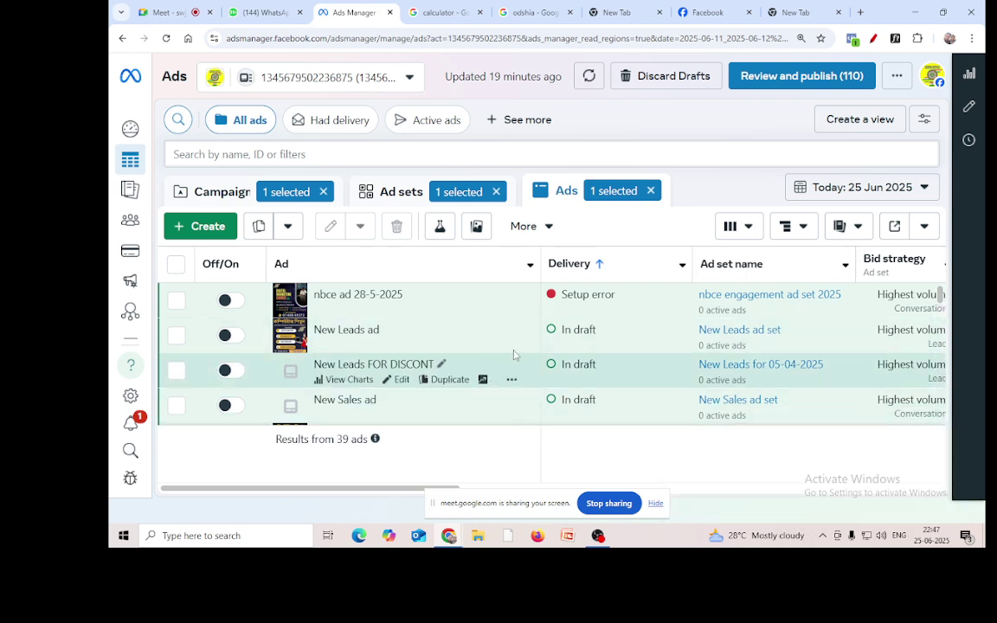
scroll(500, 338, down, 5)
scroll(498, 338, down, 6)
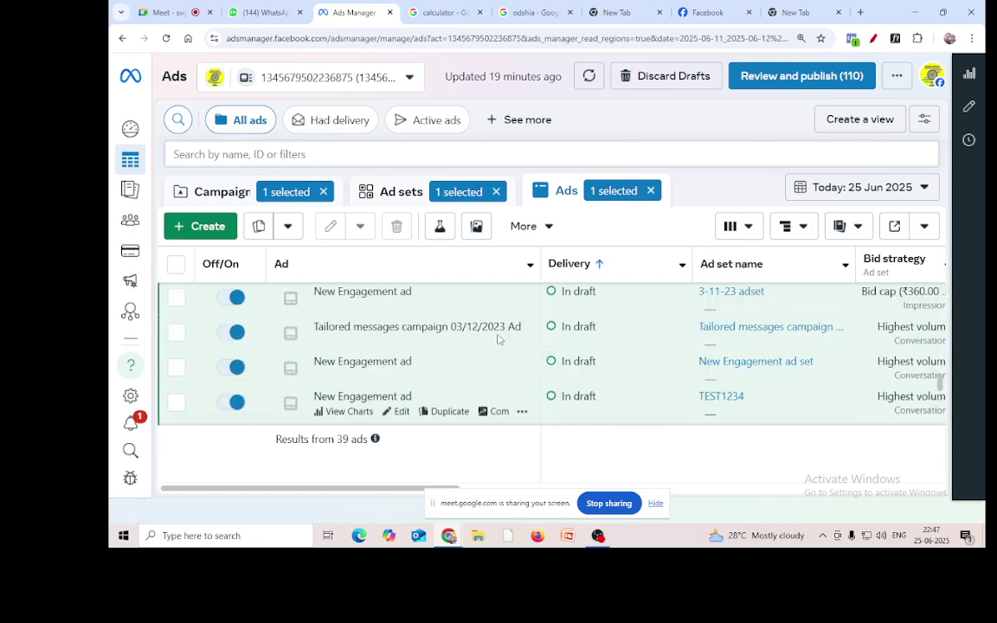
scroll(506, 357, up, 4)
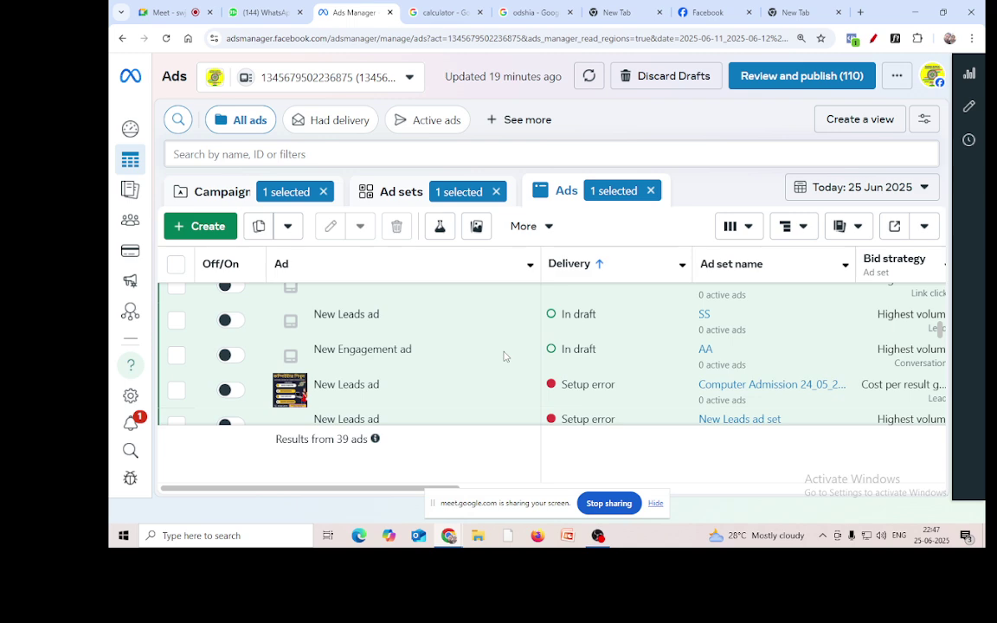
scroll(505, 356, up, 5)
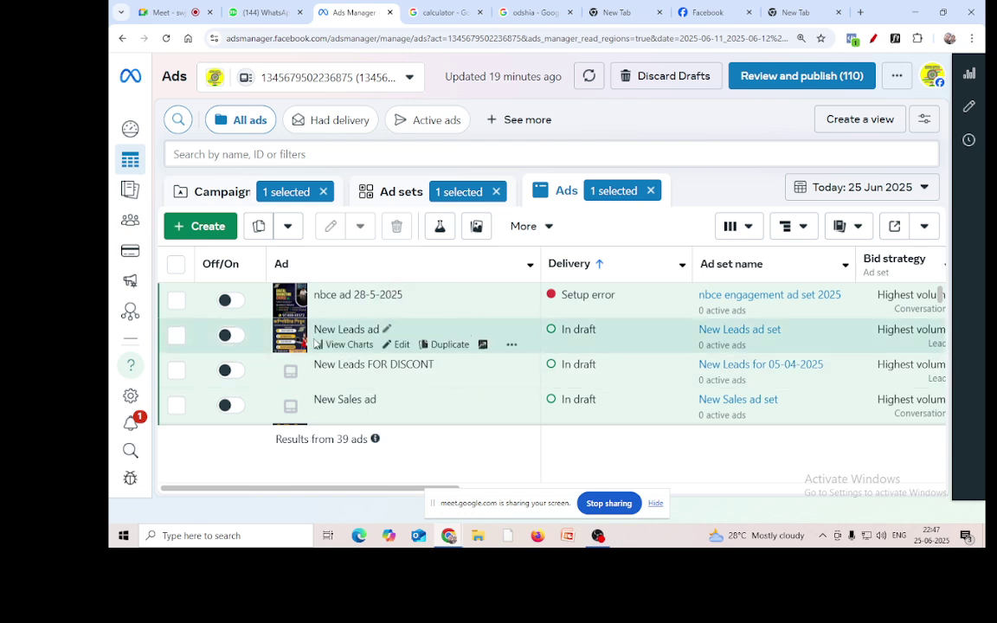
click(226, 335)
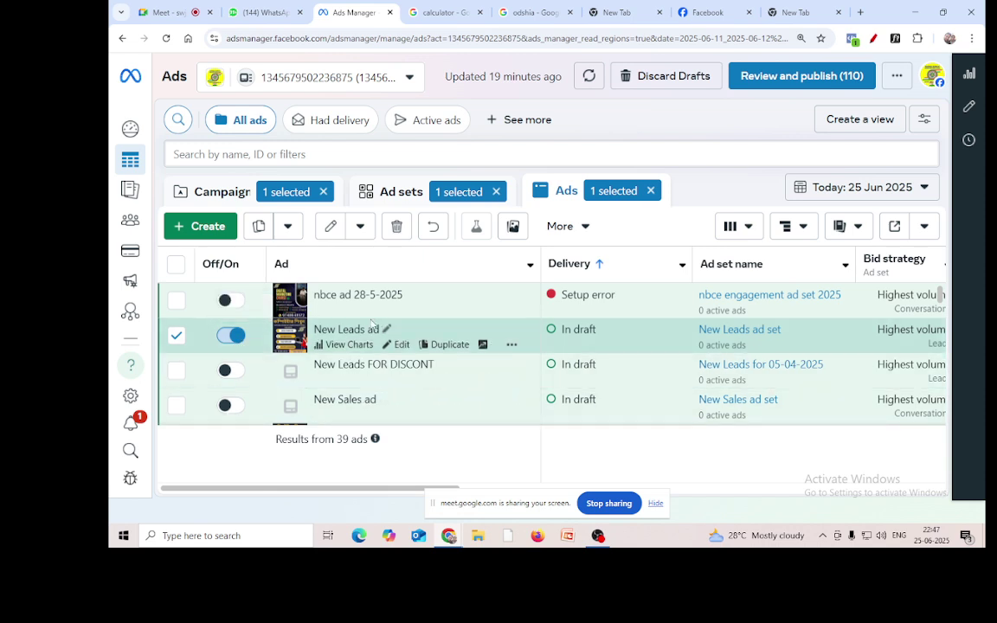
Reach the ad account's Billing & payments page through the All tools menu.
mouse_move(135, 368)
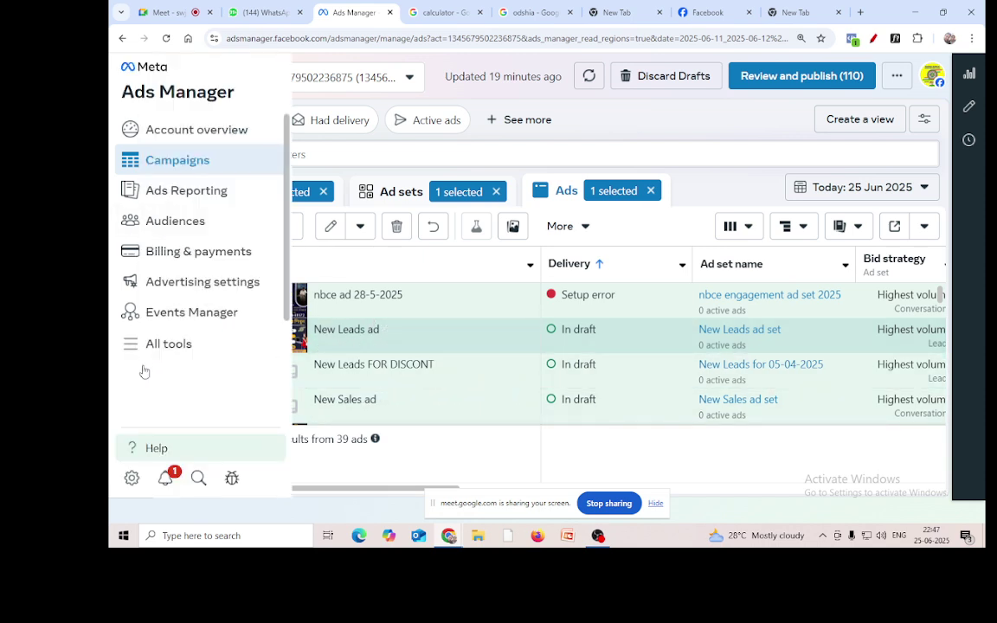
click(137, 343)
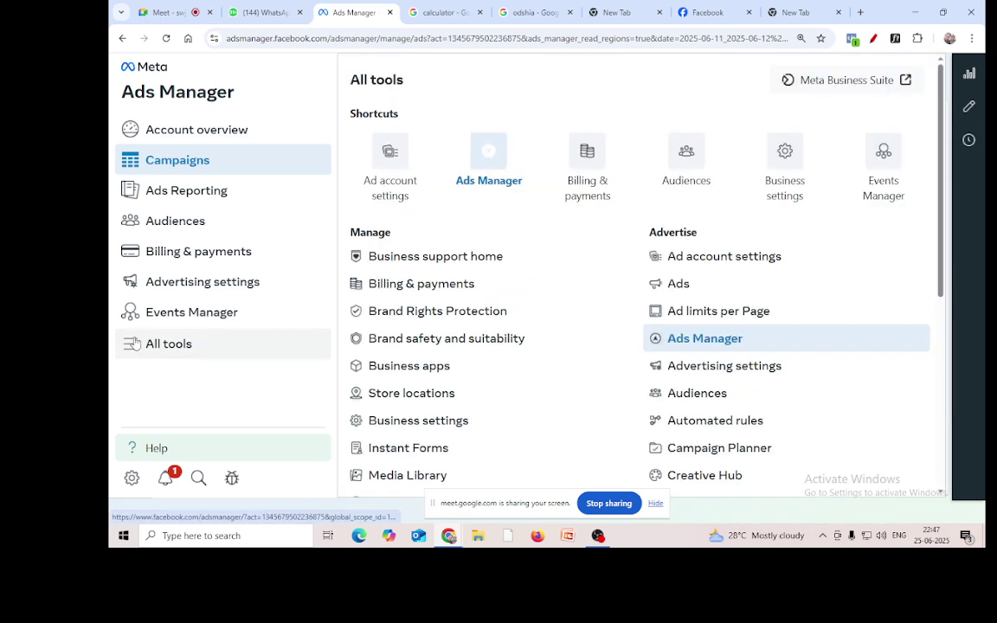
click(589, 159)
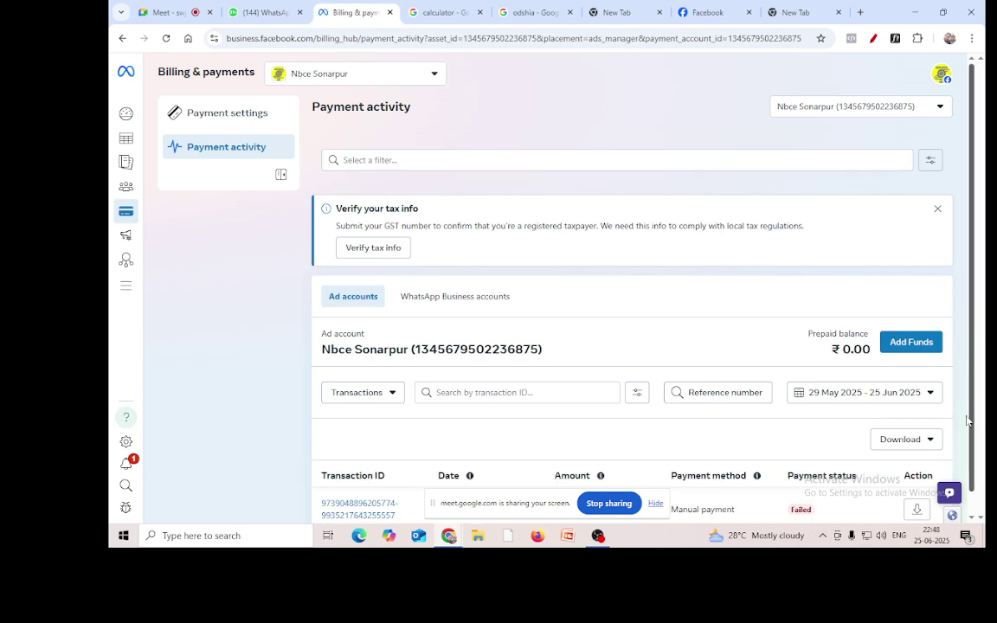
click(902, 345)
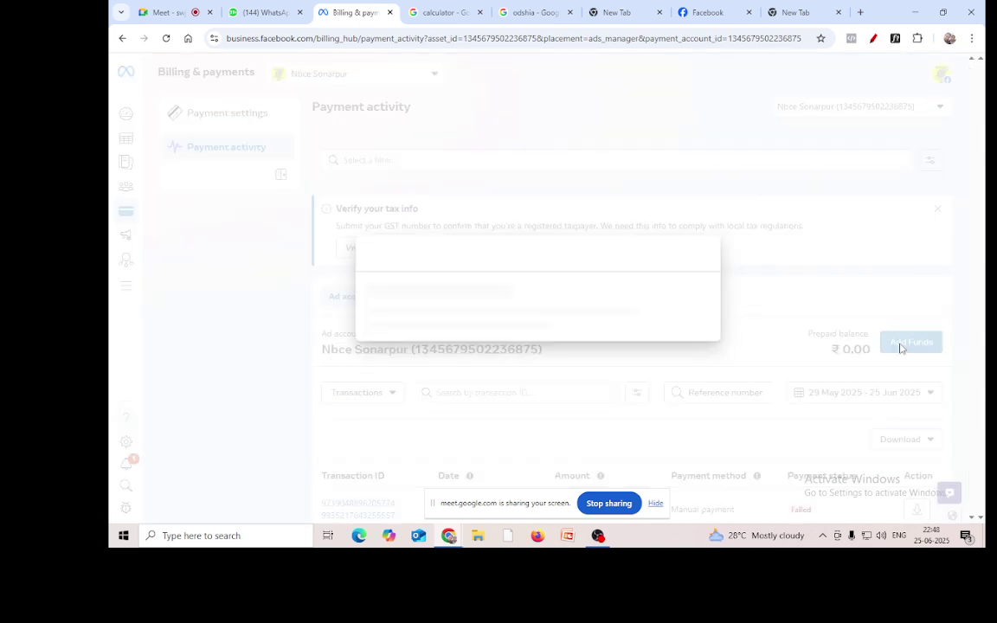
click(446, 226)
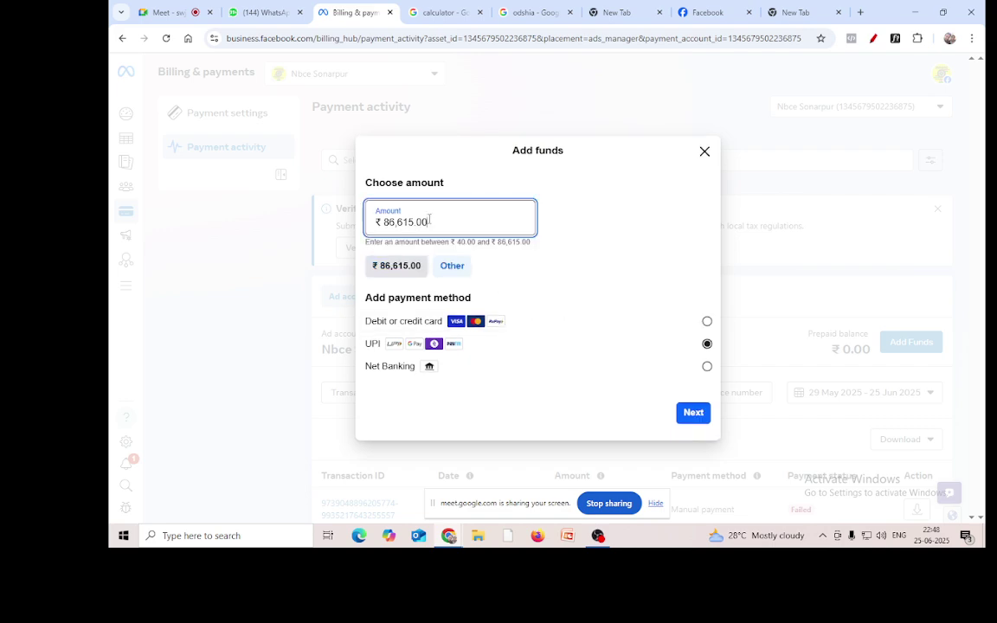
drag(446, 227, 369, 202)
text(2)
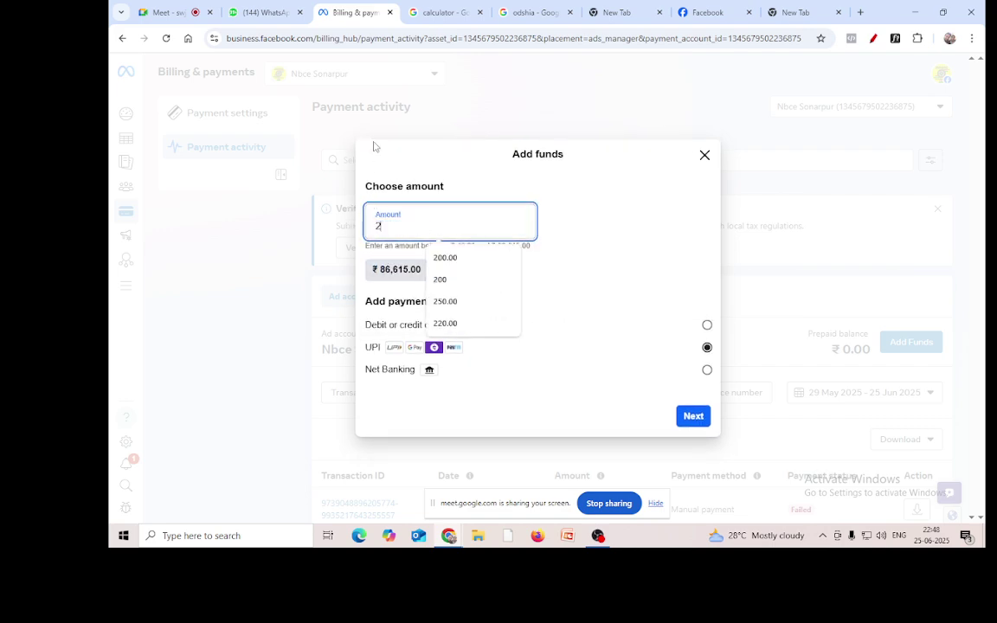
text(00)
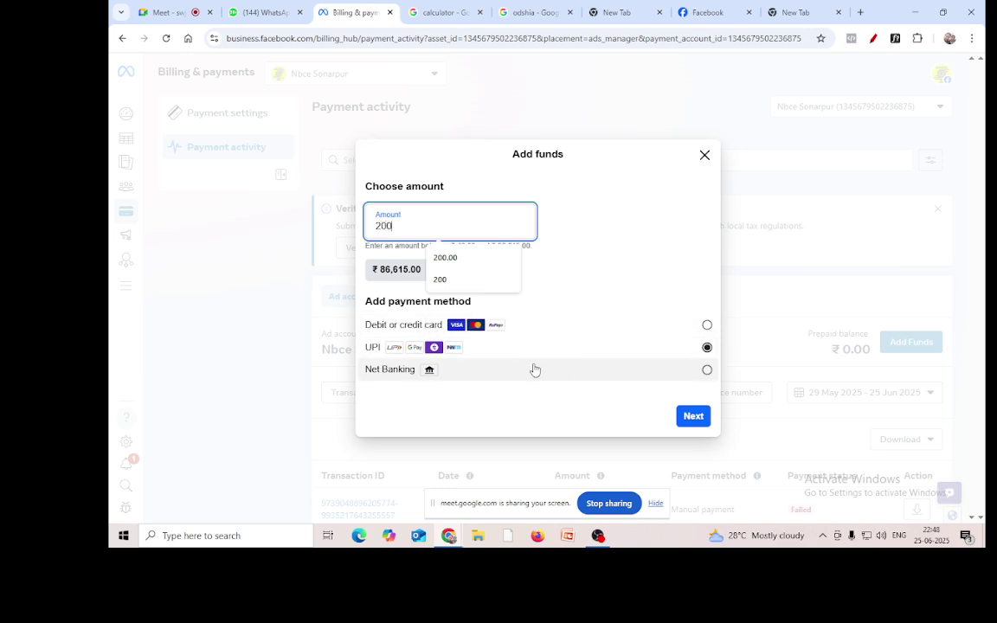
click(694, 416)
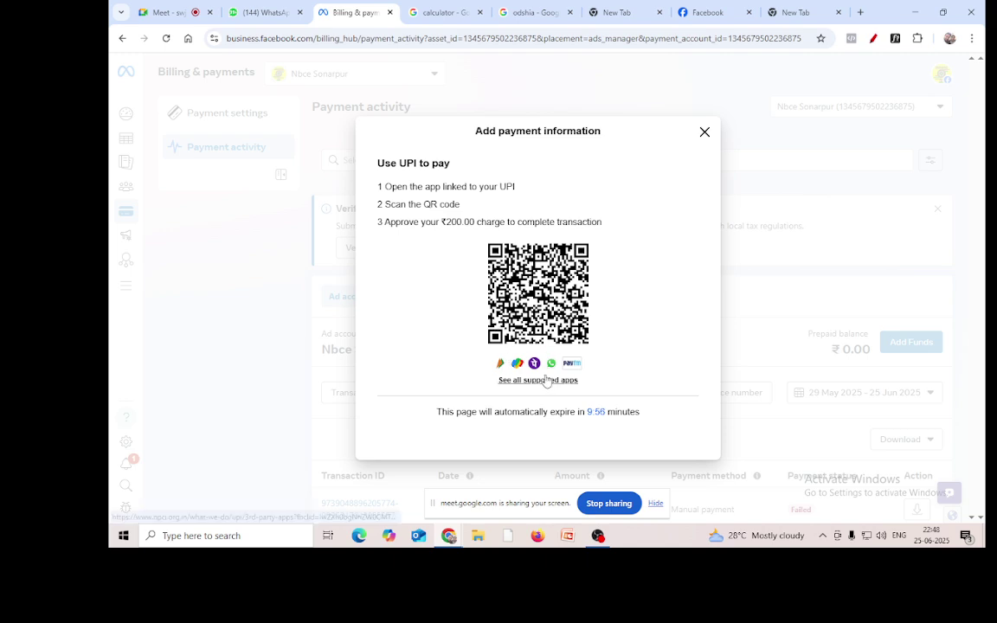
click(704, 131)
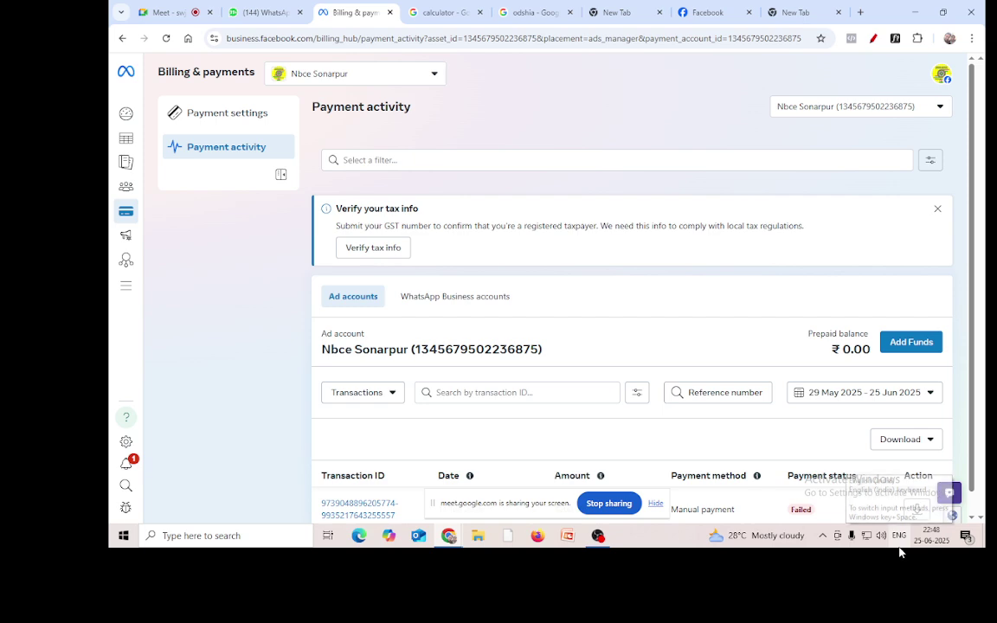
Go from the Nbce Sonarpur profile to the Facebook home feed and expand See more to reach Ads Manager.
click(705, 10)
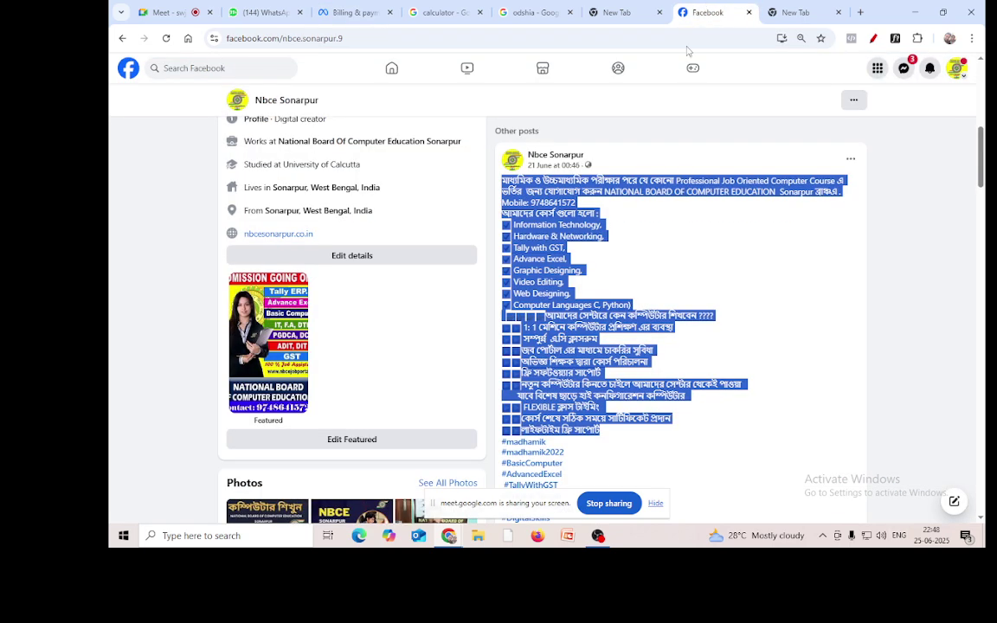
scroll(612, 379, up, 6)
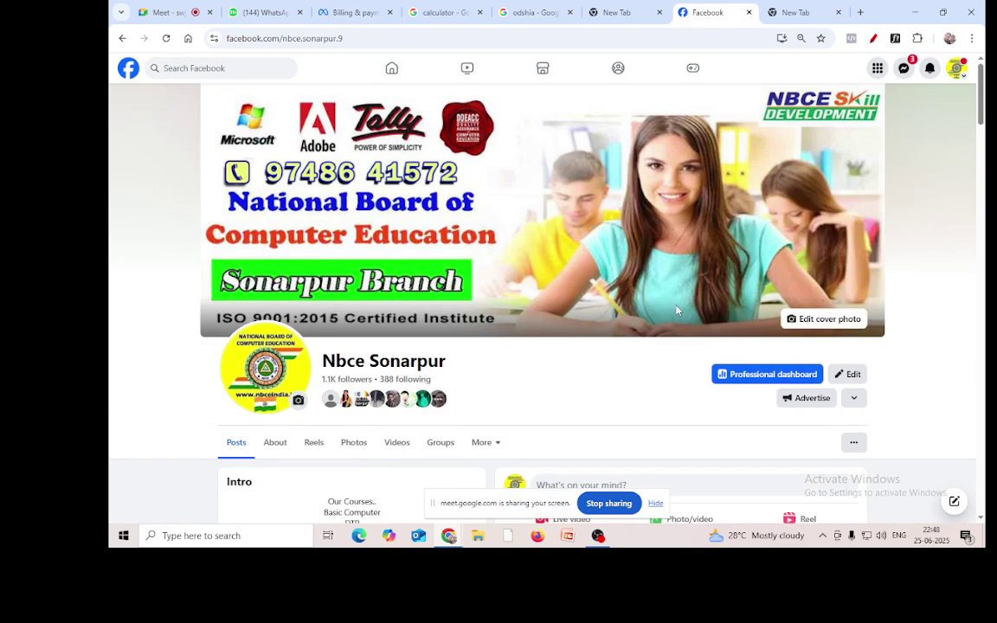
scroll(355, 328, down, 2)
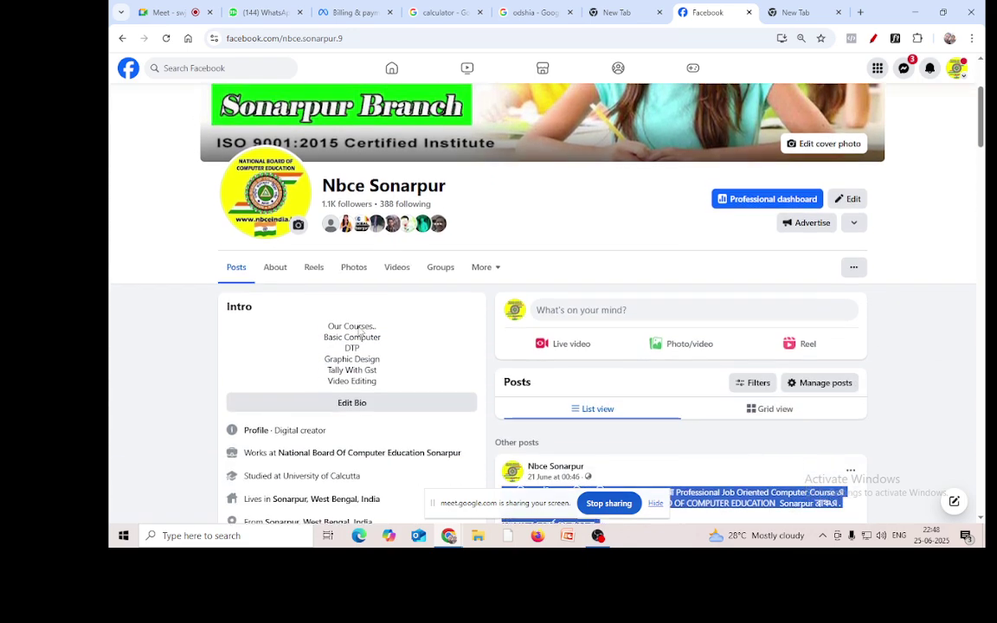
scroll(467, 338, down, 1)
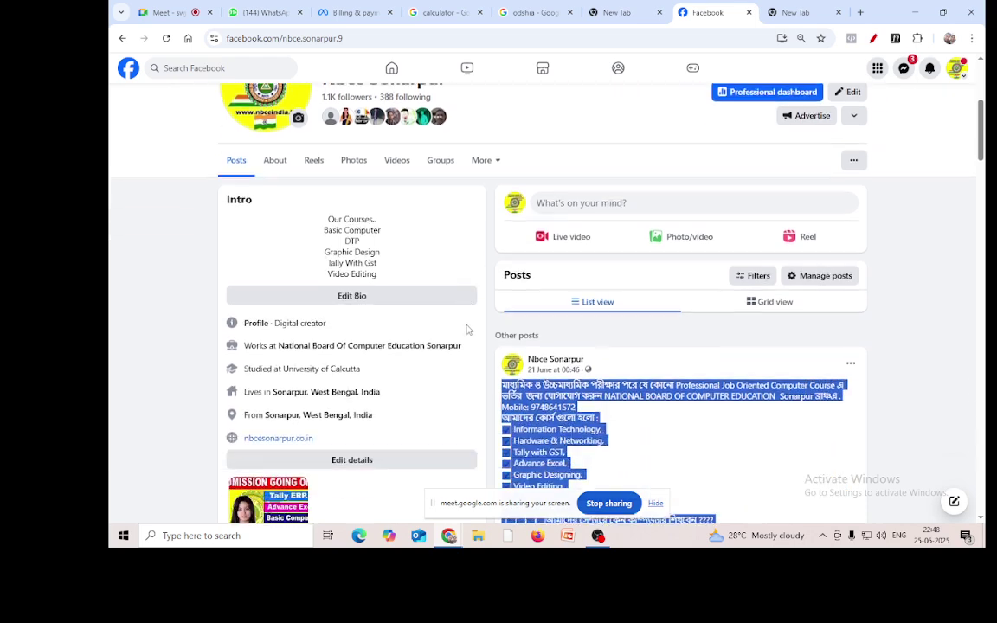
scroll(468, 316, up, 3)
click(391, 69)
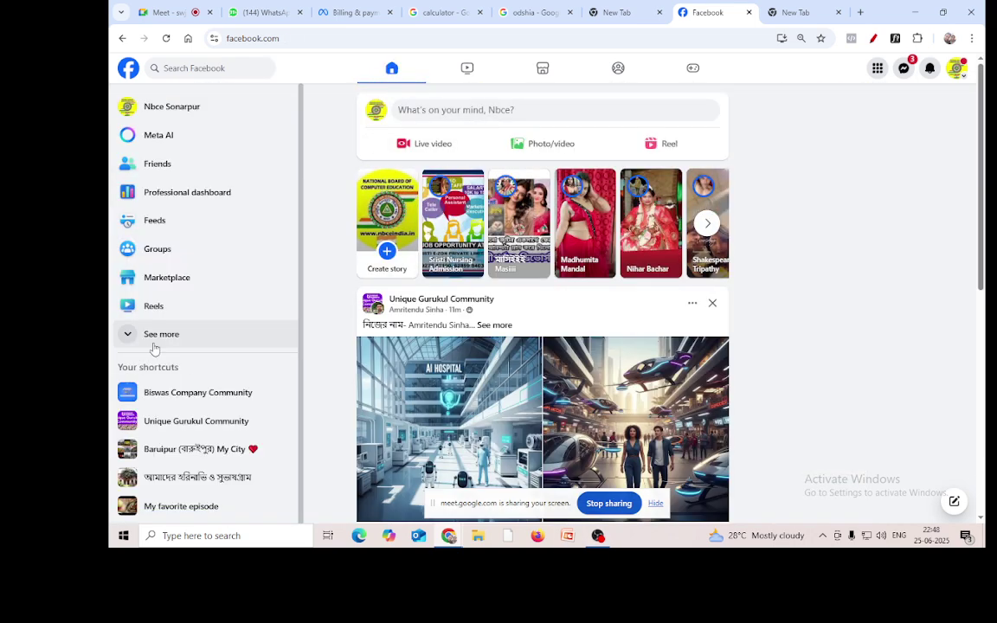
click(163, 335)
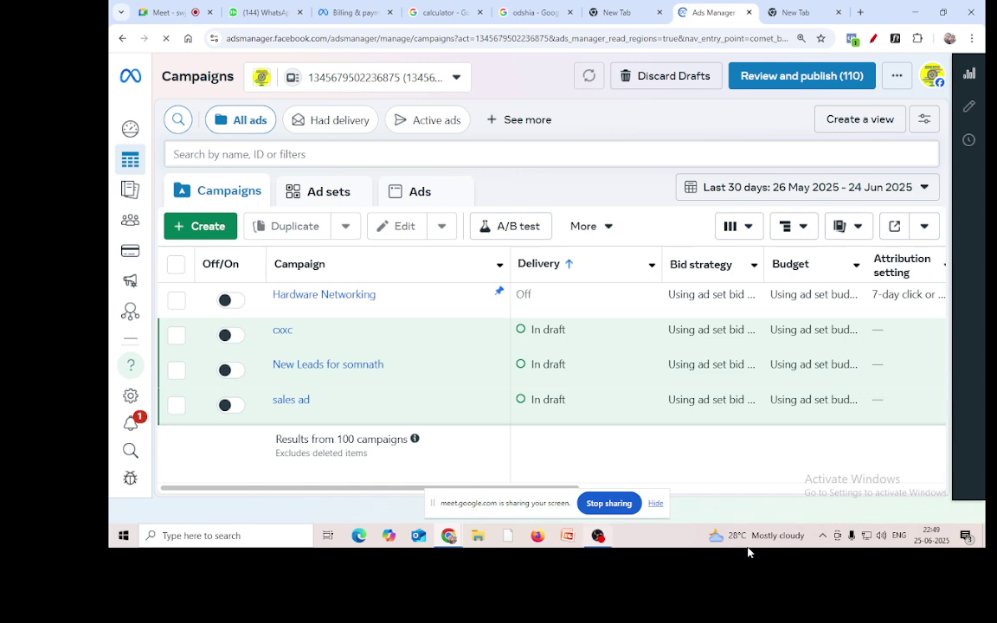
Cancel a new campaign draft, then switch off the 'july 25 lead form ad' campaign.
click(214, 228)
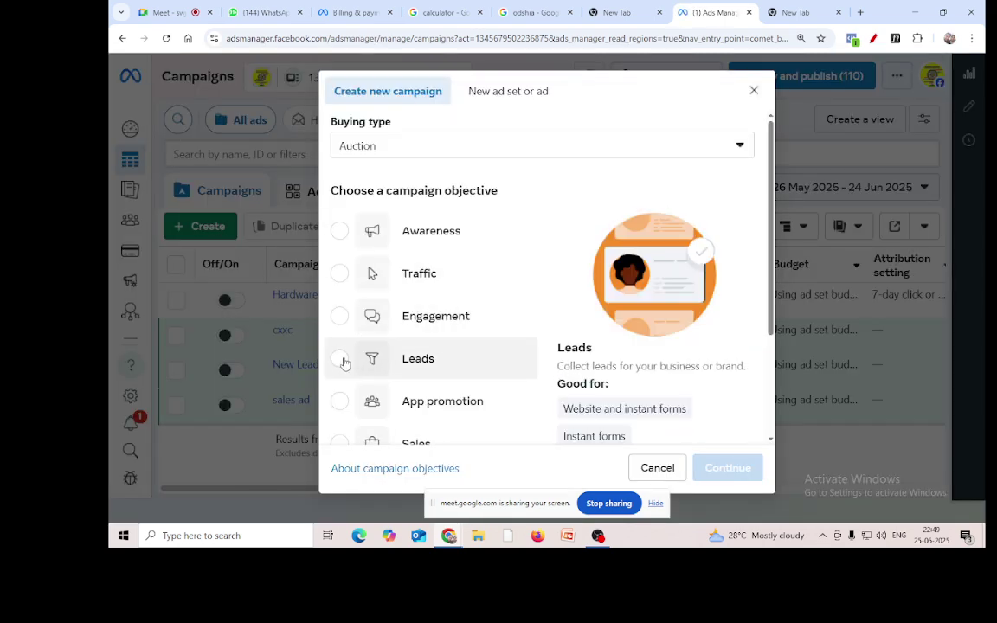
click(753, 90)
scroll(398, 329, down, 6)
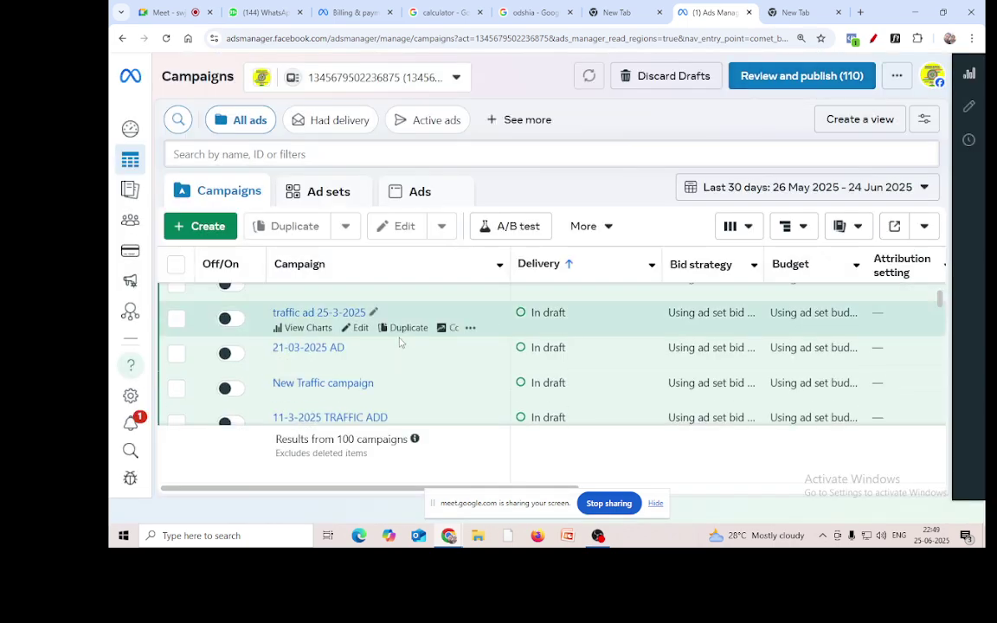
scroll(401, 346, down, 8)
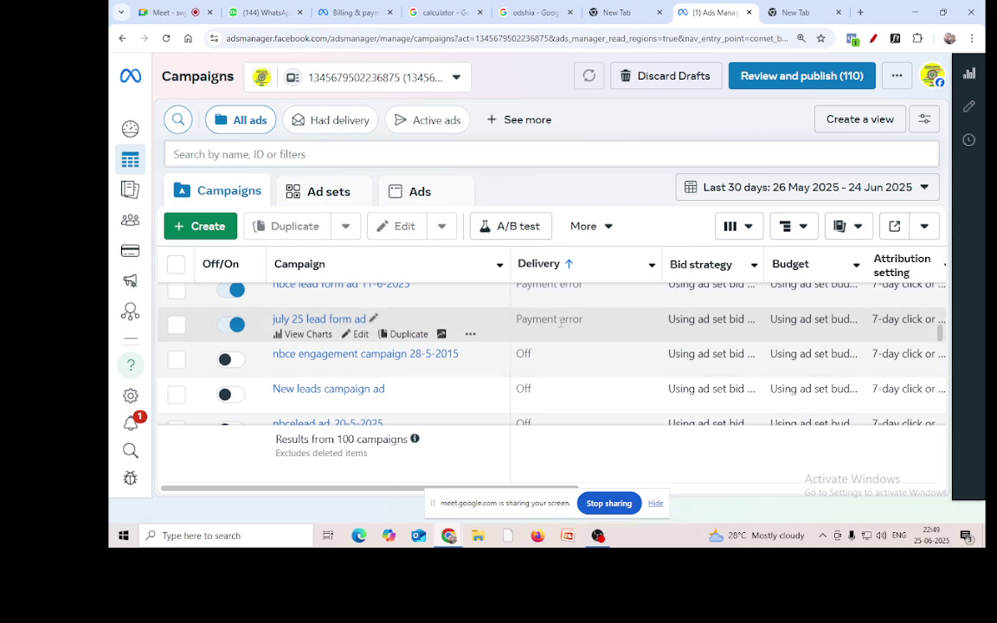
click(227, 324)
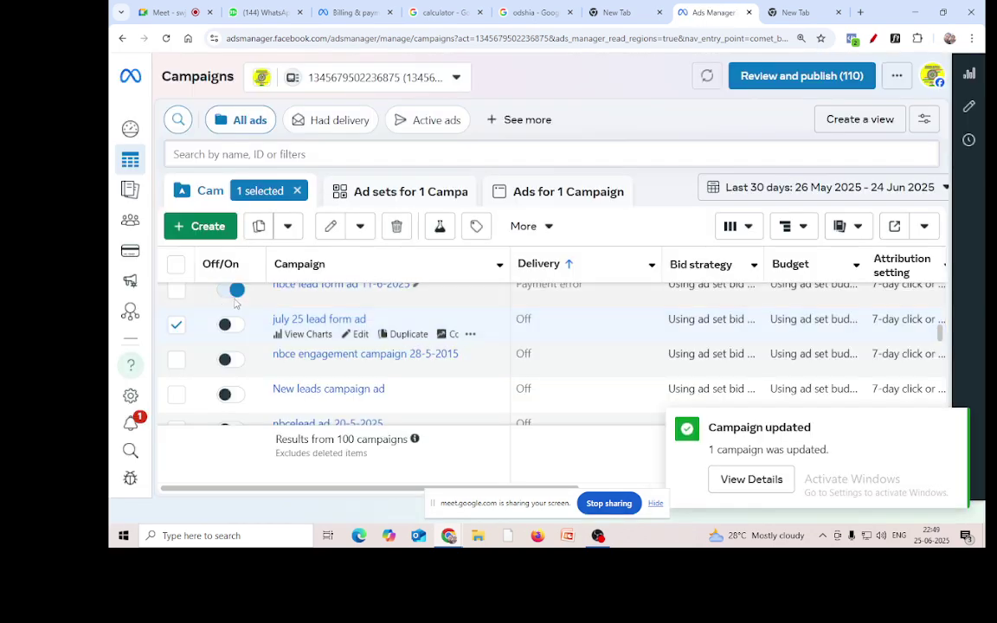
click(227, 292)
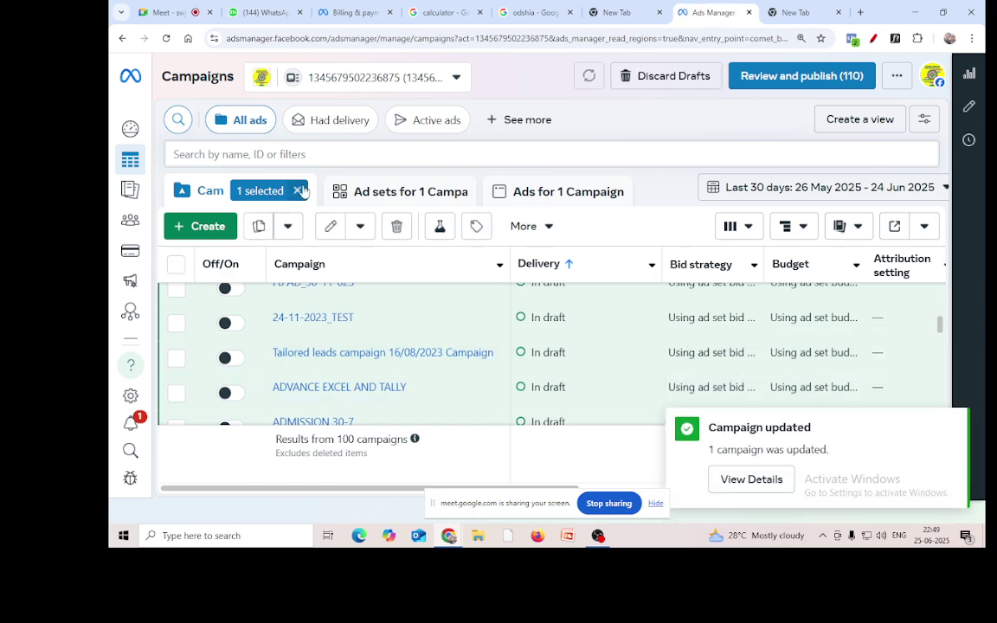
click(261, 12)
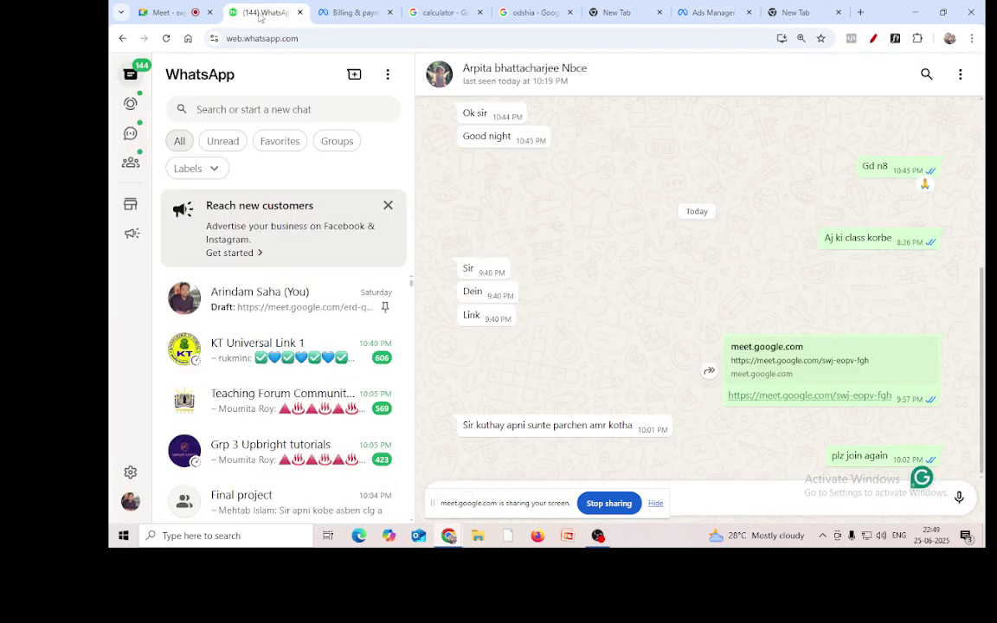
Check the blank new tab, return to the Ads Manager campaigns list, then bring OBS Studio forward.
click(795, 13)
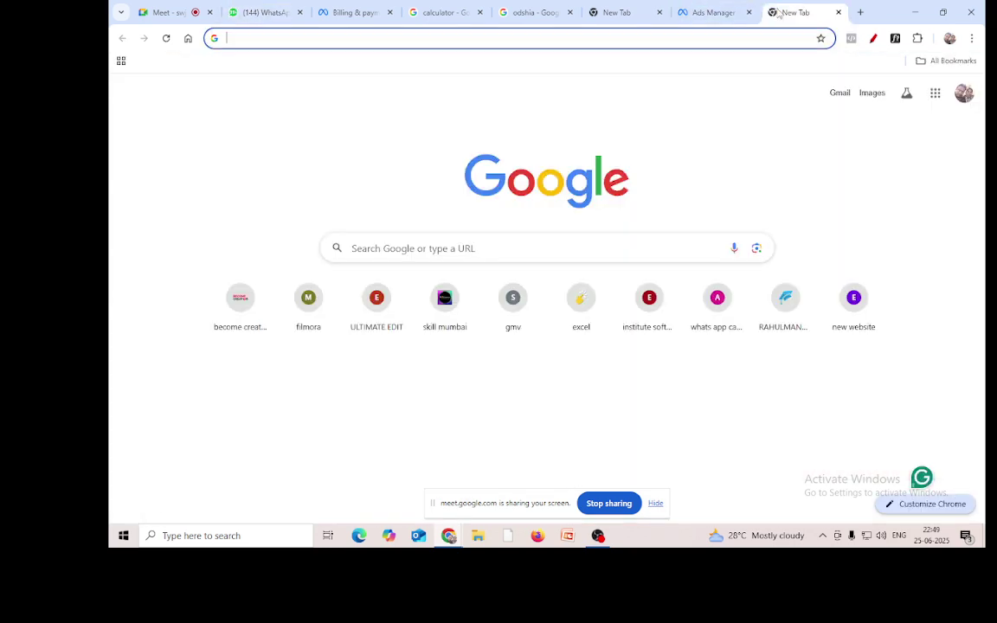
click(719, 14)
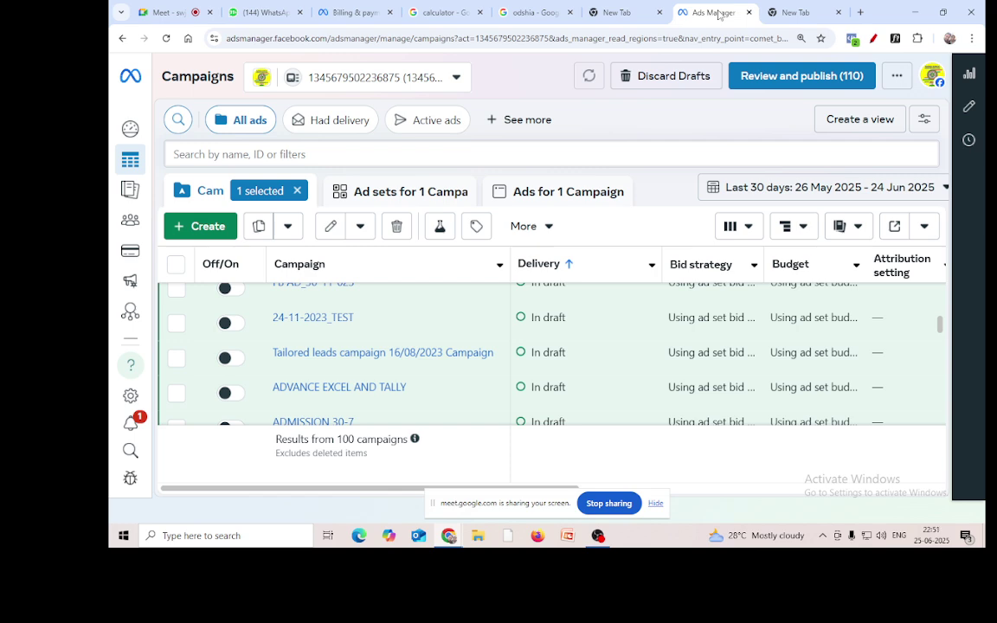
click(598, 537)
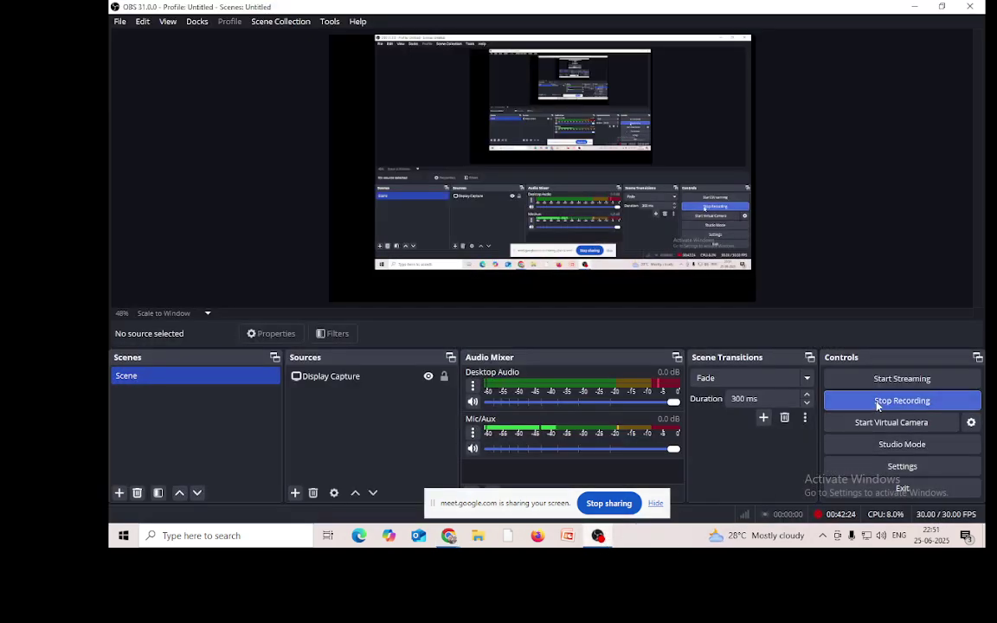